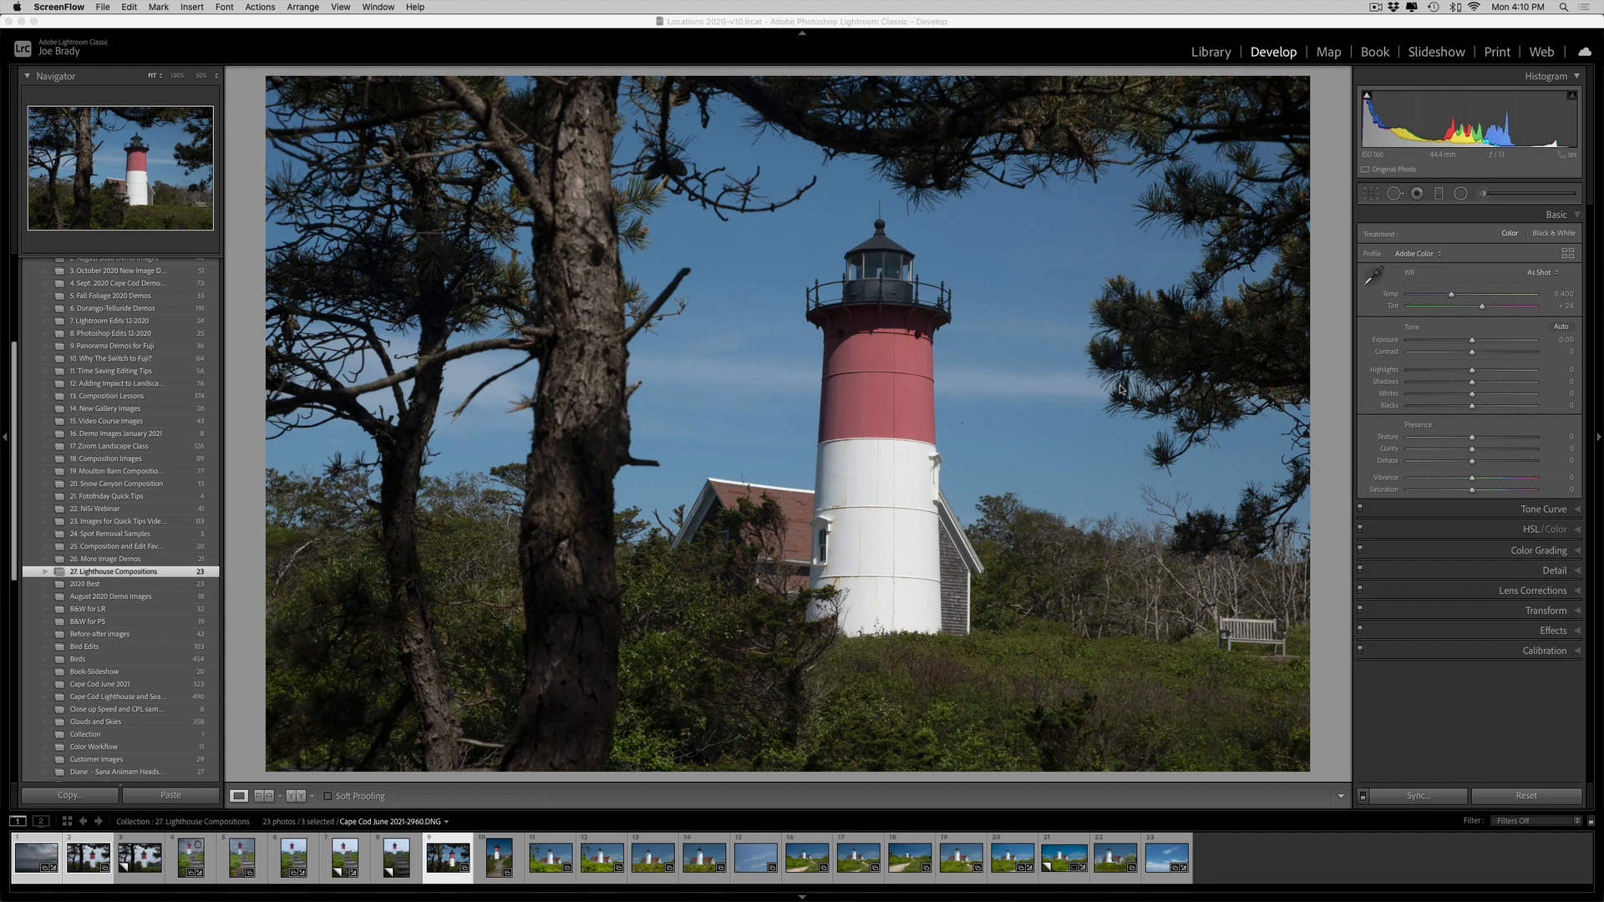
# Compare the overcast and blue-sky lighthouse photos and the stormy sky shot, inspecting the lighthouse tower's detail up close
pyautogui.click(461, 860)
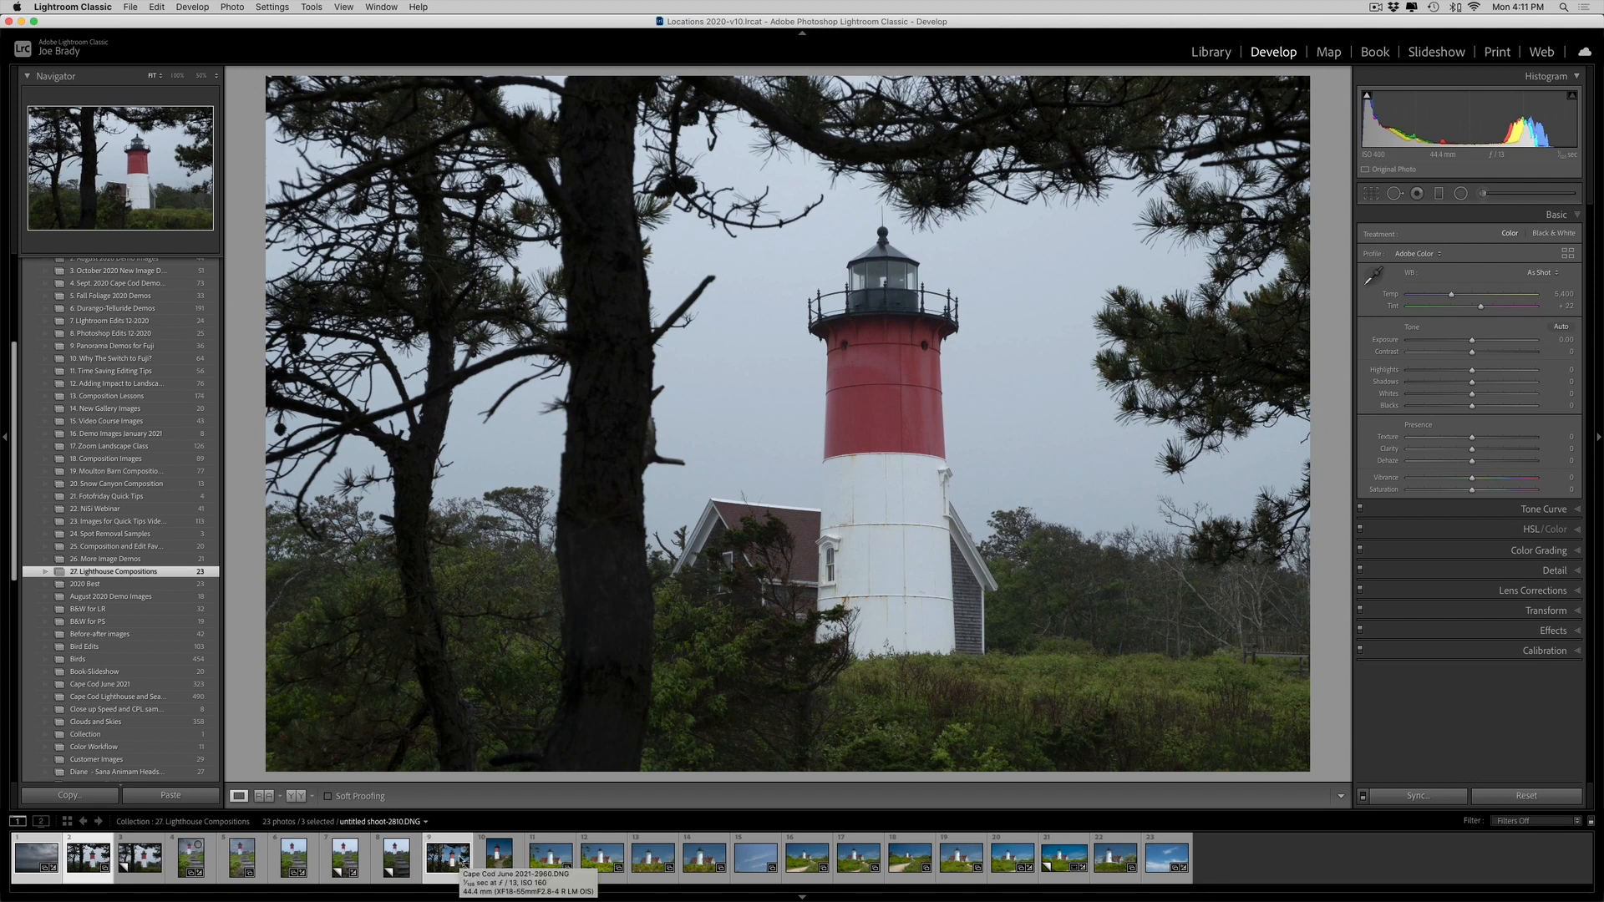
pyautogui.click(888, 311)
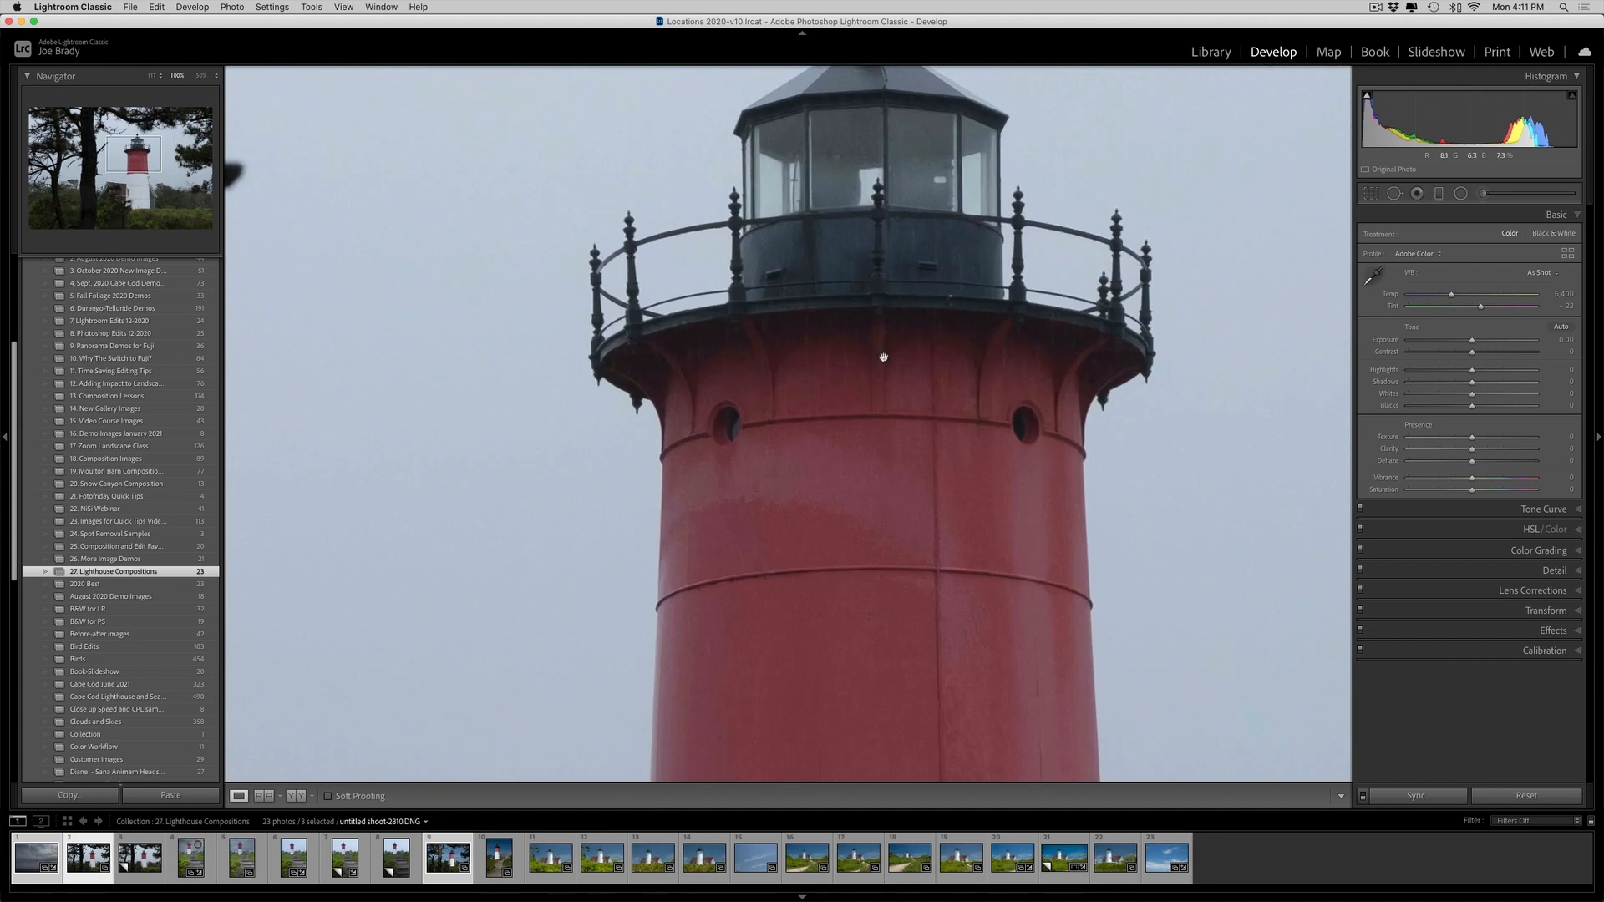
pyautogui.click(855, 456)
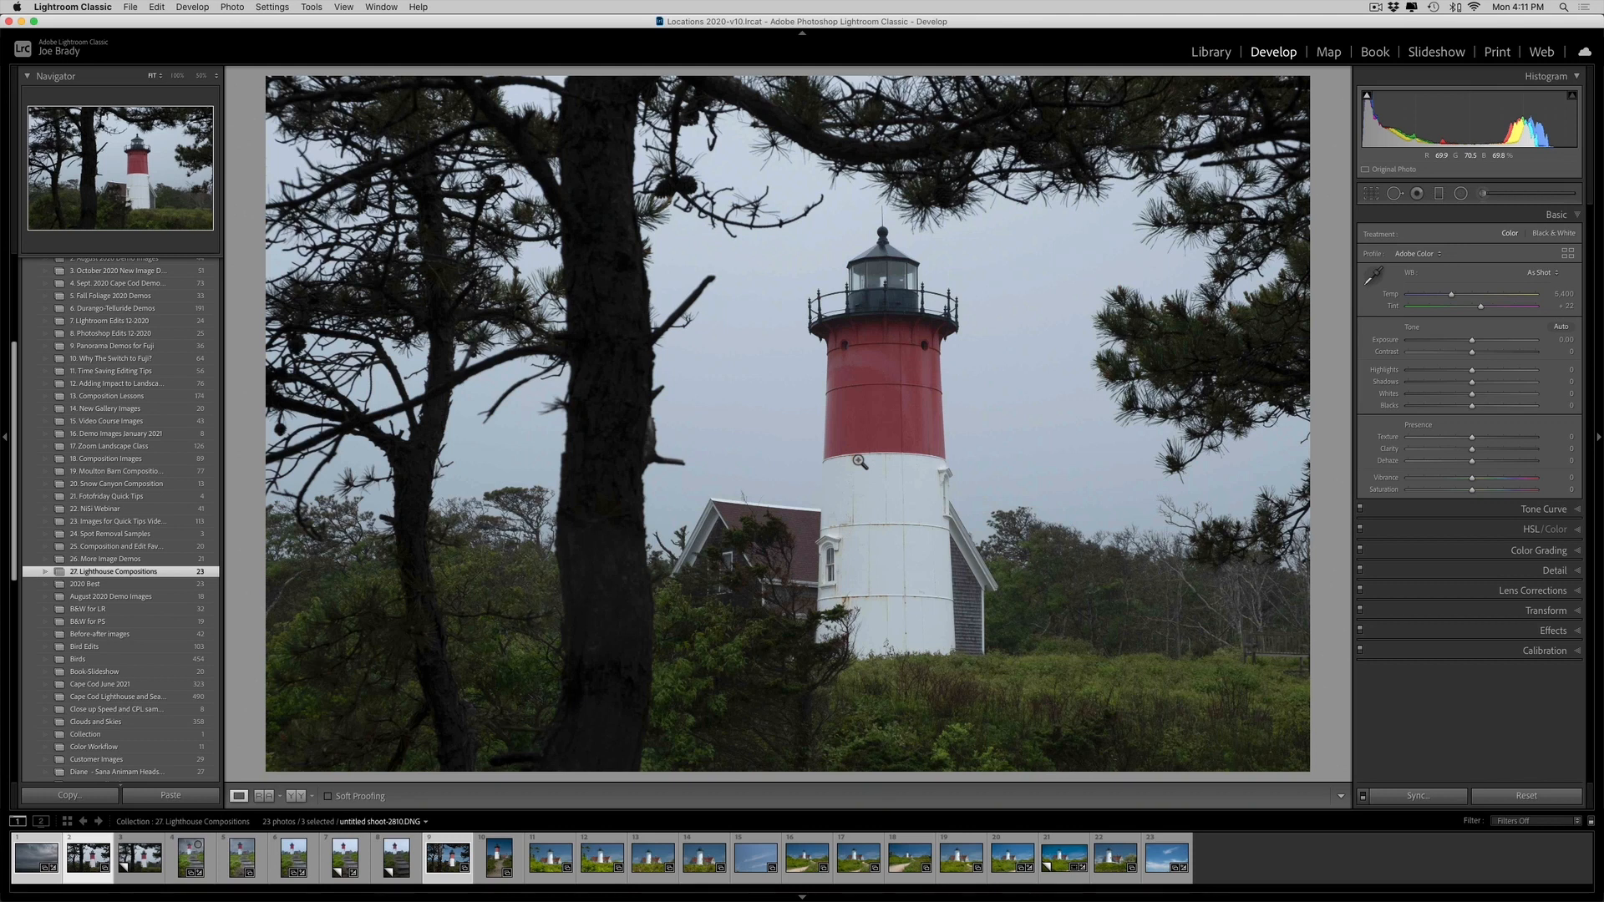
pyautogui.press('Right')
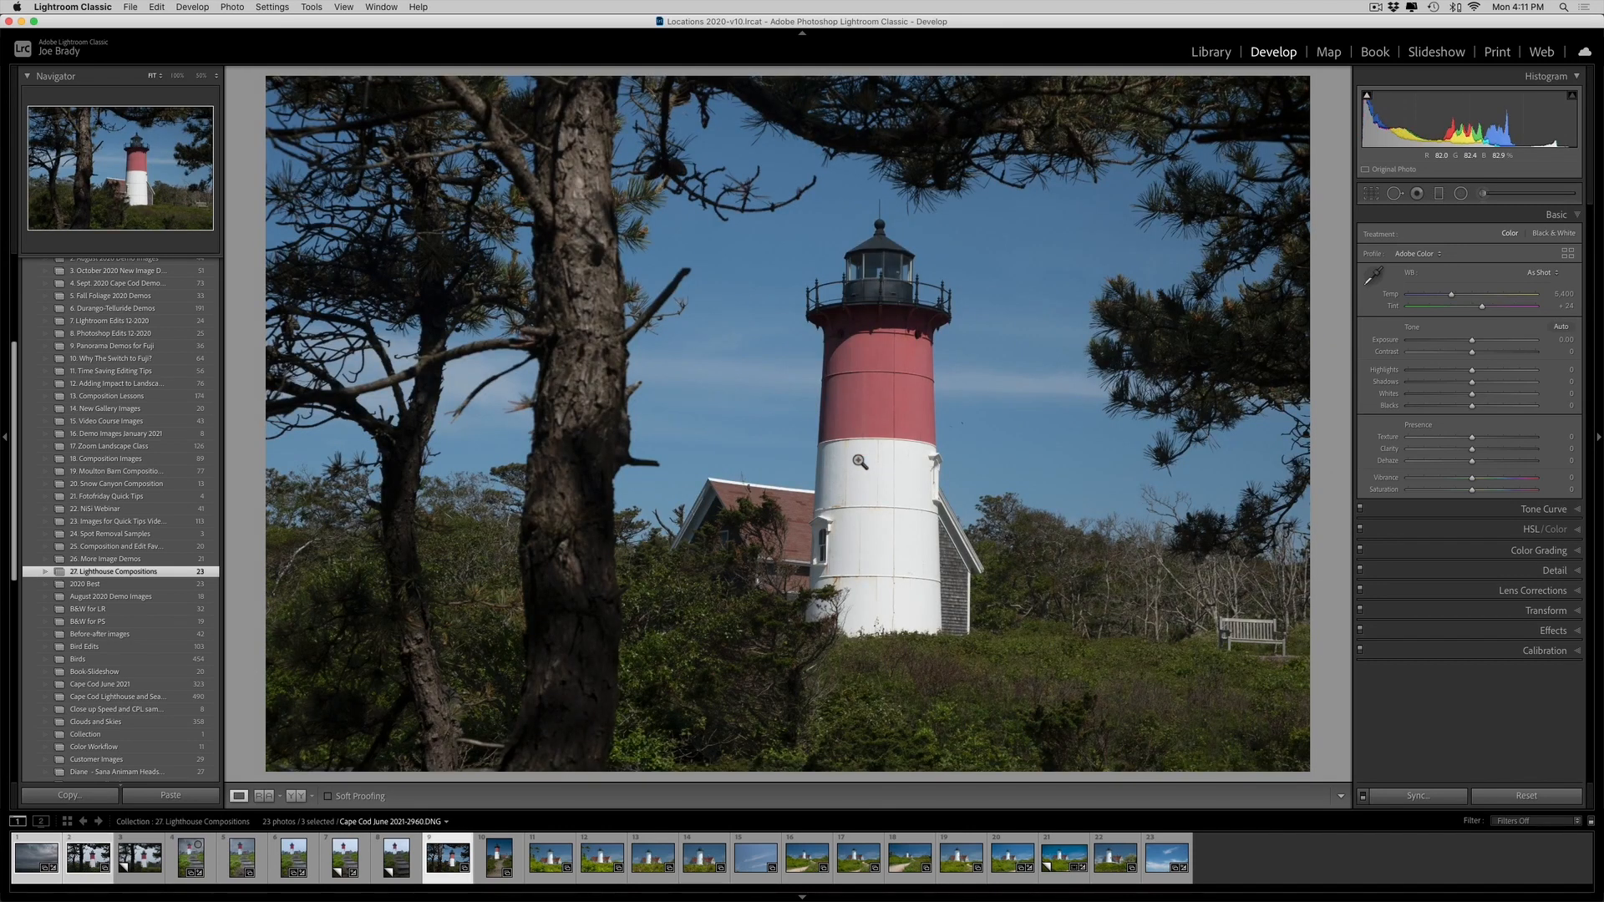
pyautogui.press('Left')
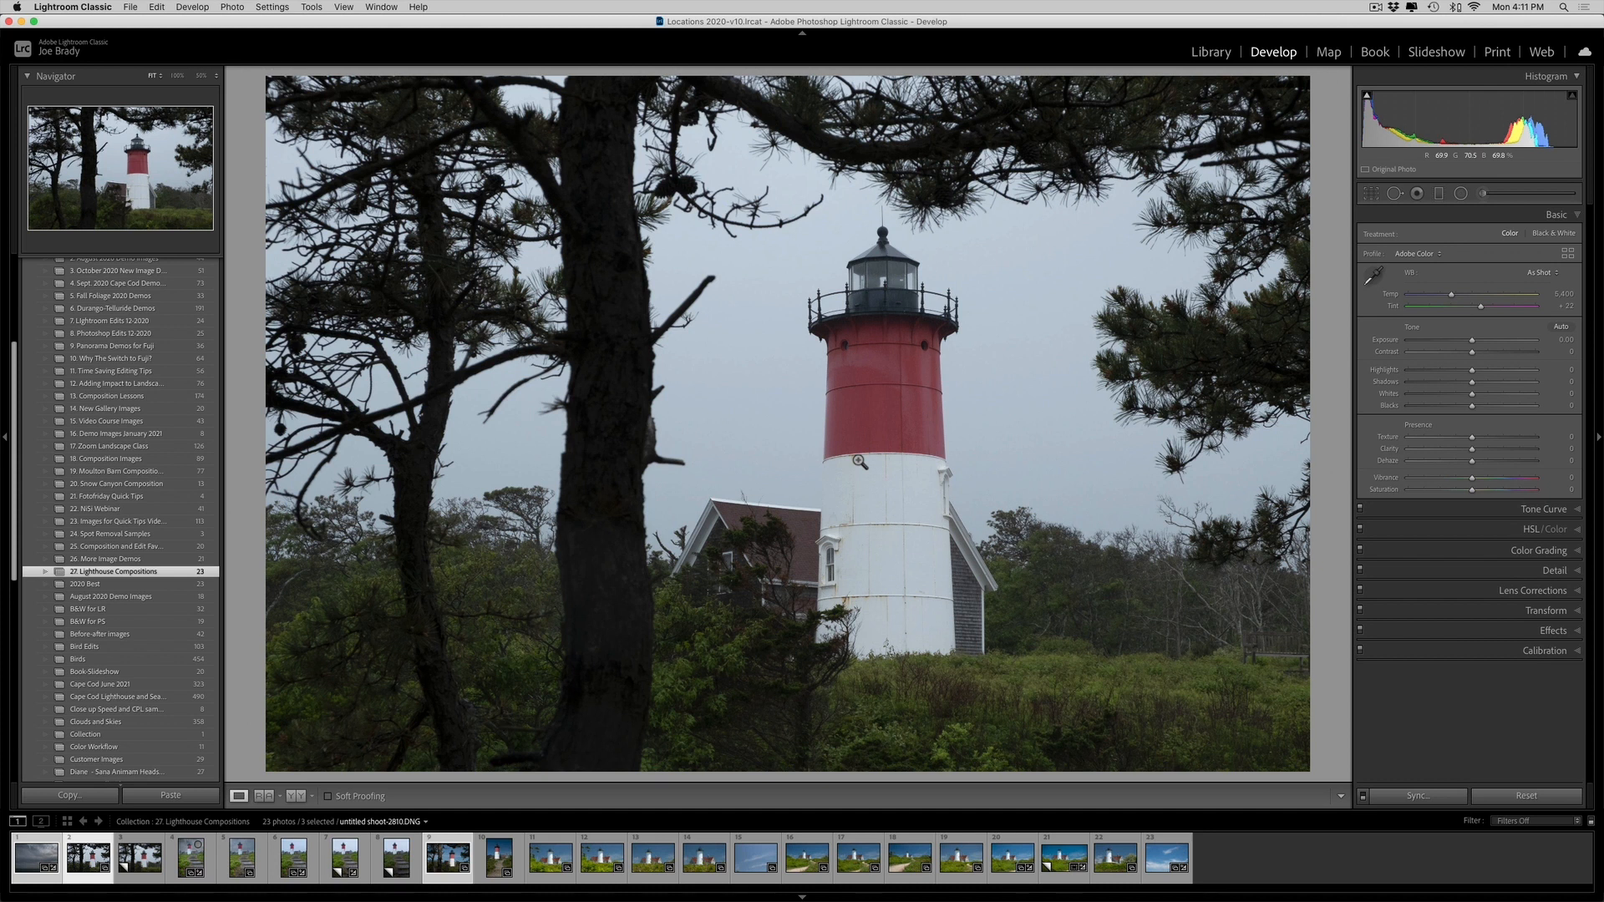
pyautogui.press('Left')
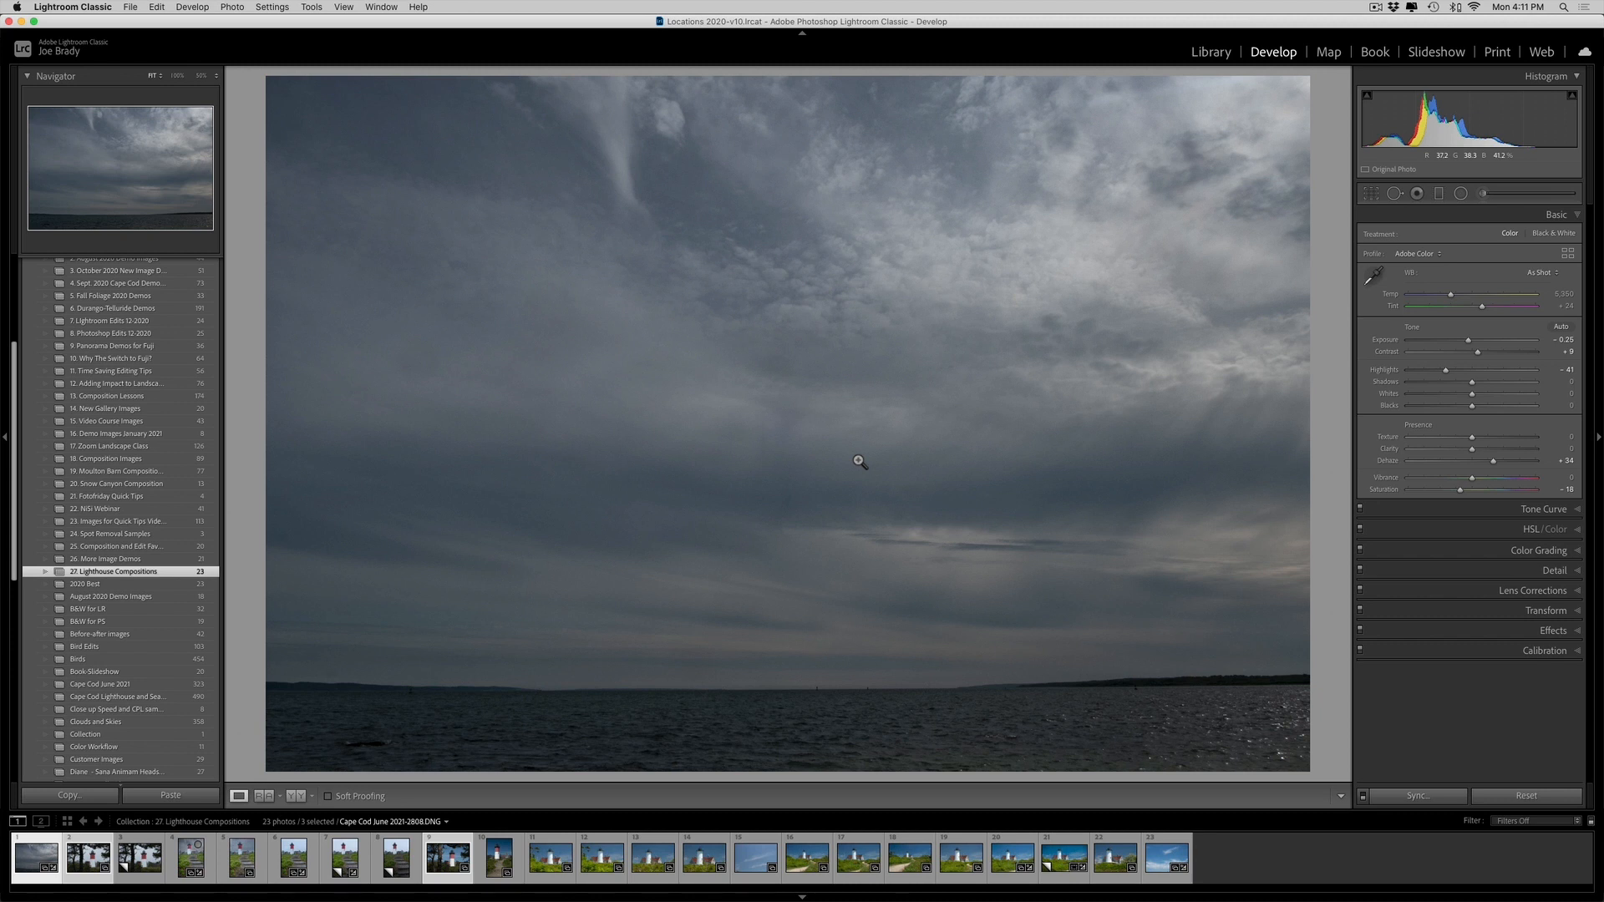
pyautogui.press('Right')
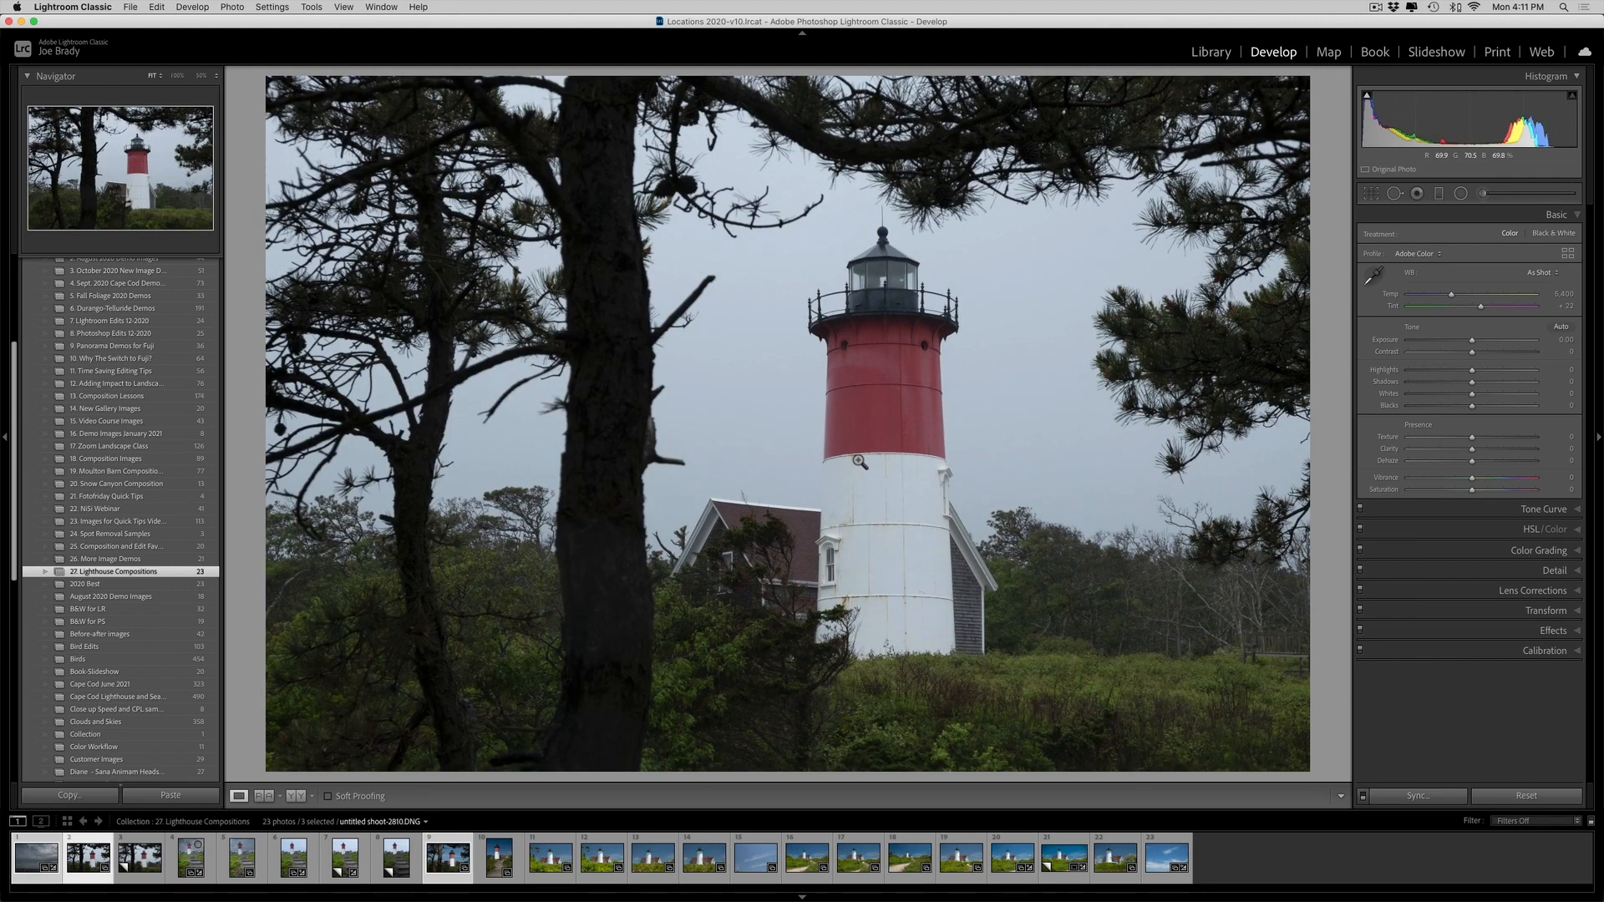
pyautogui.press('Right')
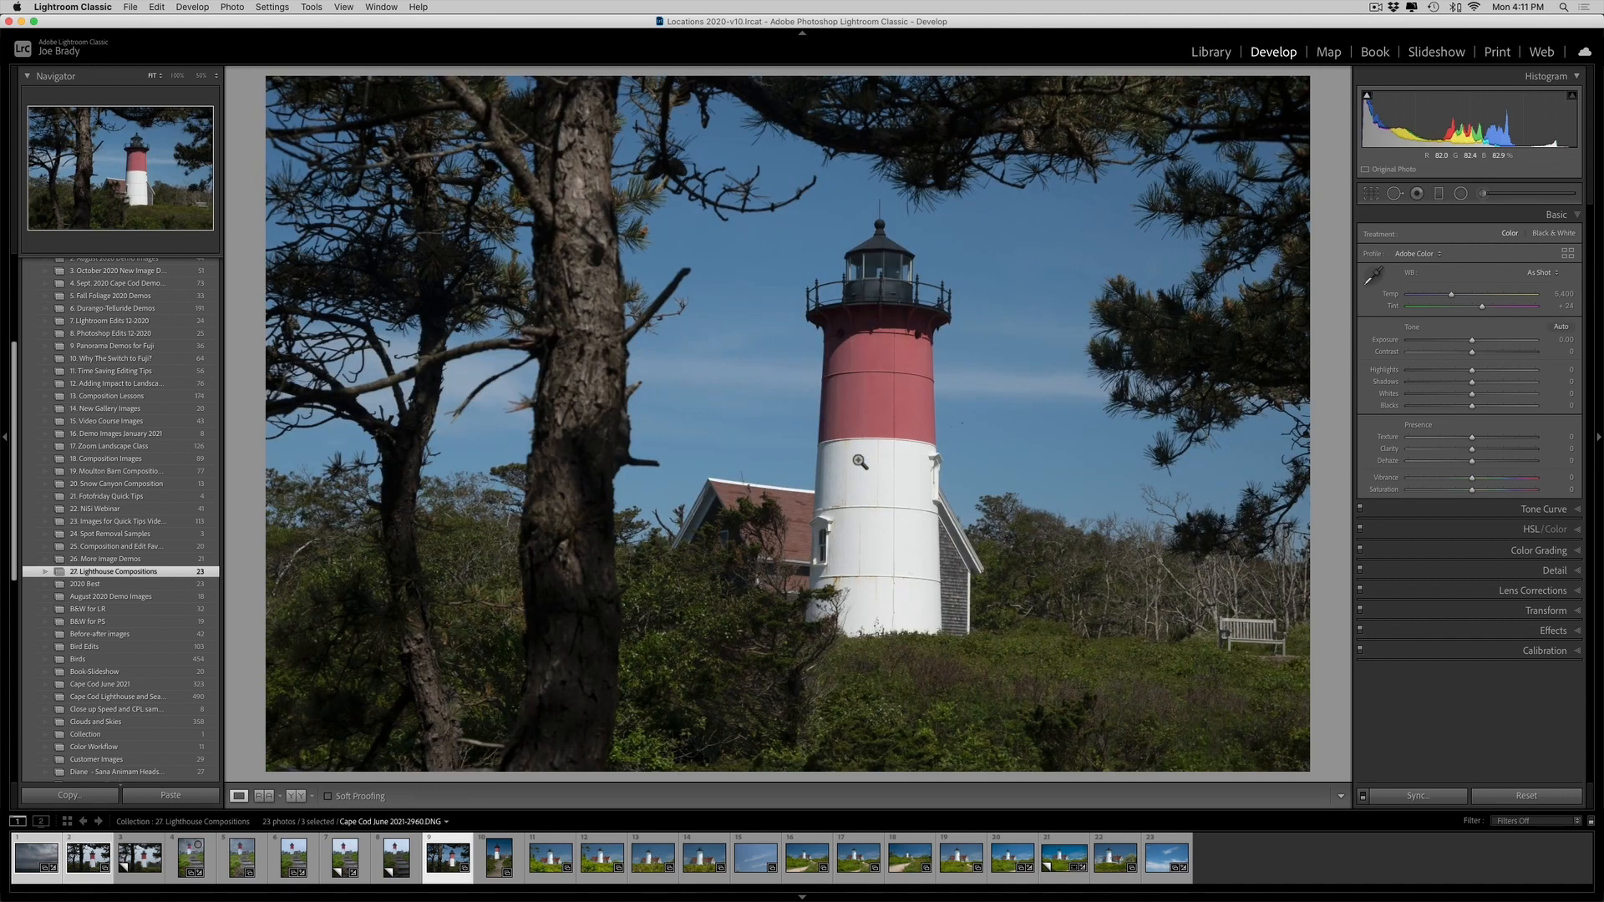
pyautogui.press('Left')
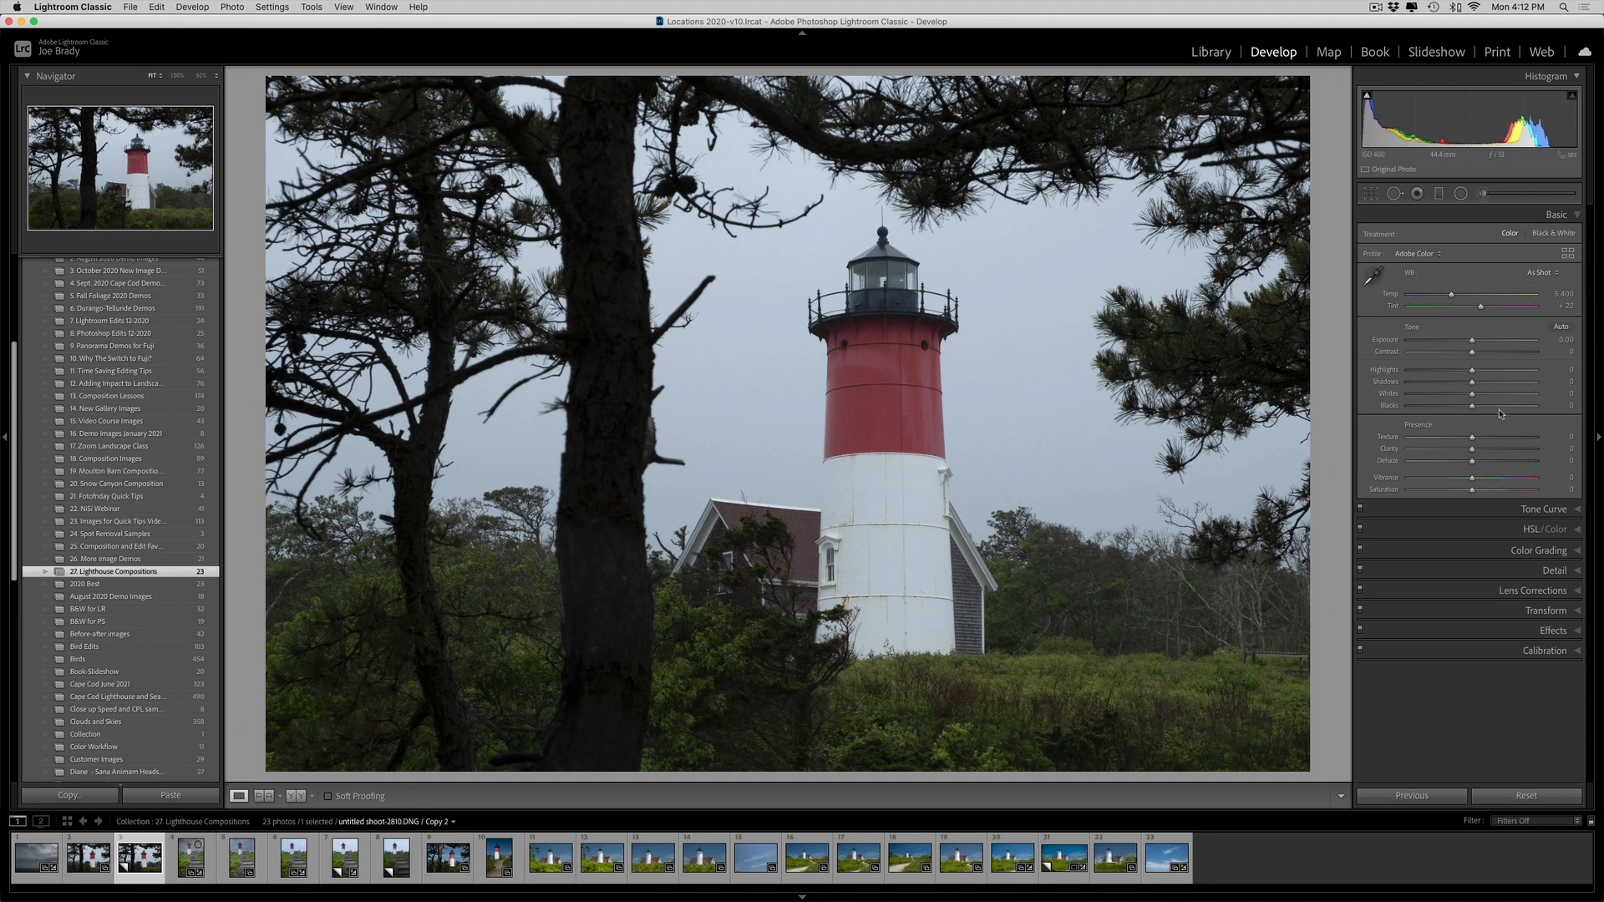
# On the third photo, the overcast lighthouse copy, set Shadows to +100, Texture +40, Clarity +22, Vibrance +28 and Saturation +18
pyautogui.moveTo(1473, 385); pyautogui.dragTo(1564, 390)
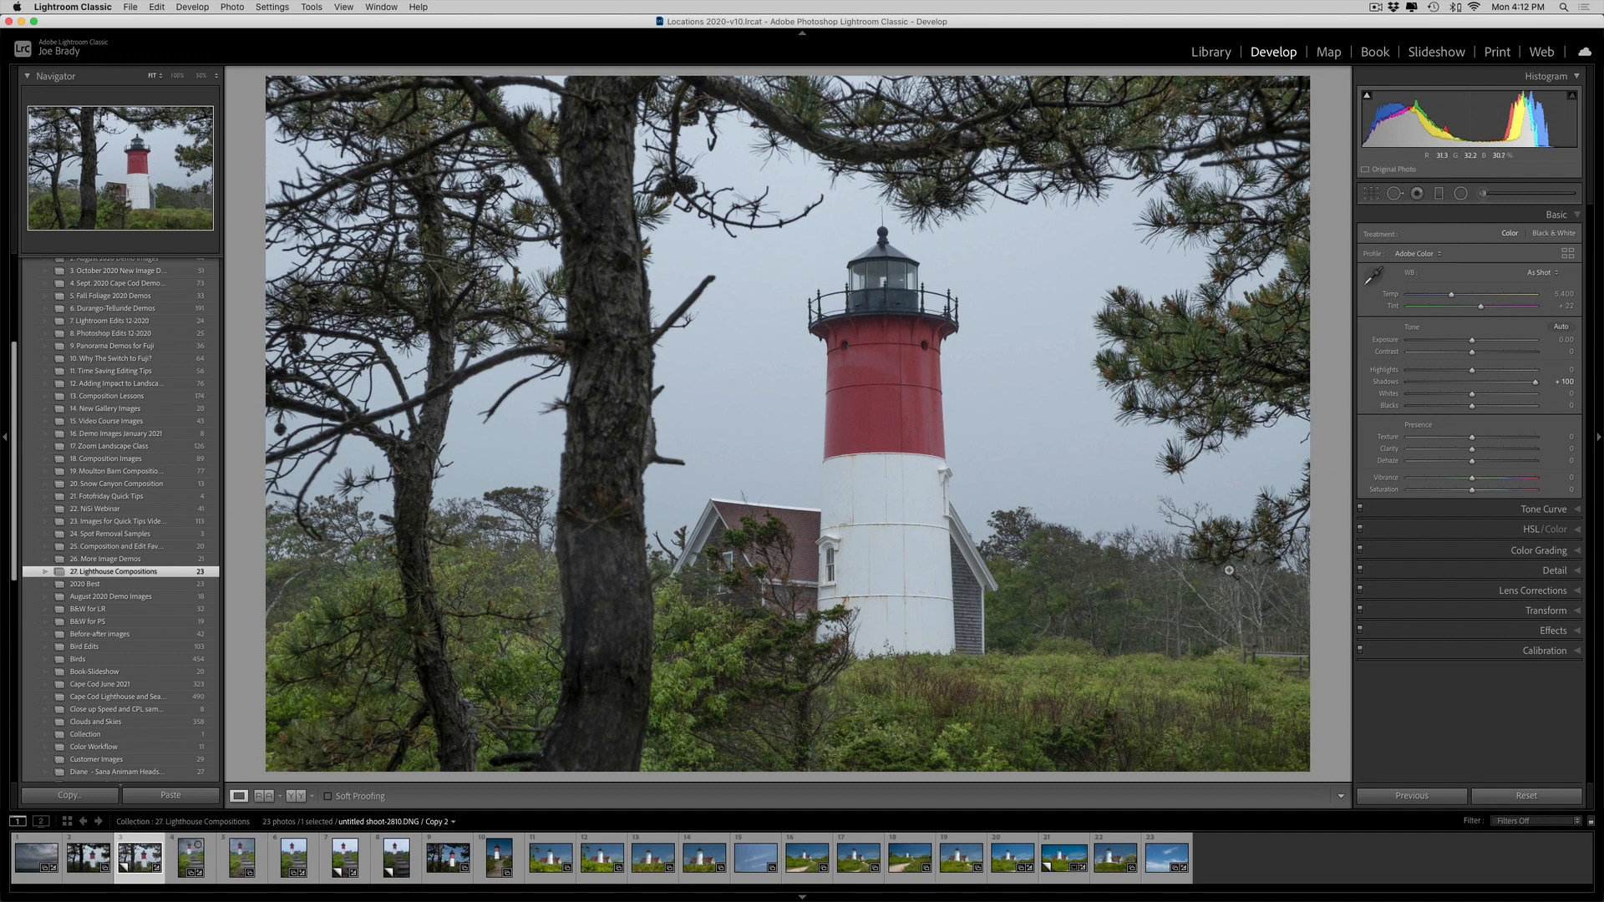
pyautogui.click(1496, 438)
pyautogui.click(1486, 449)
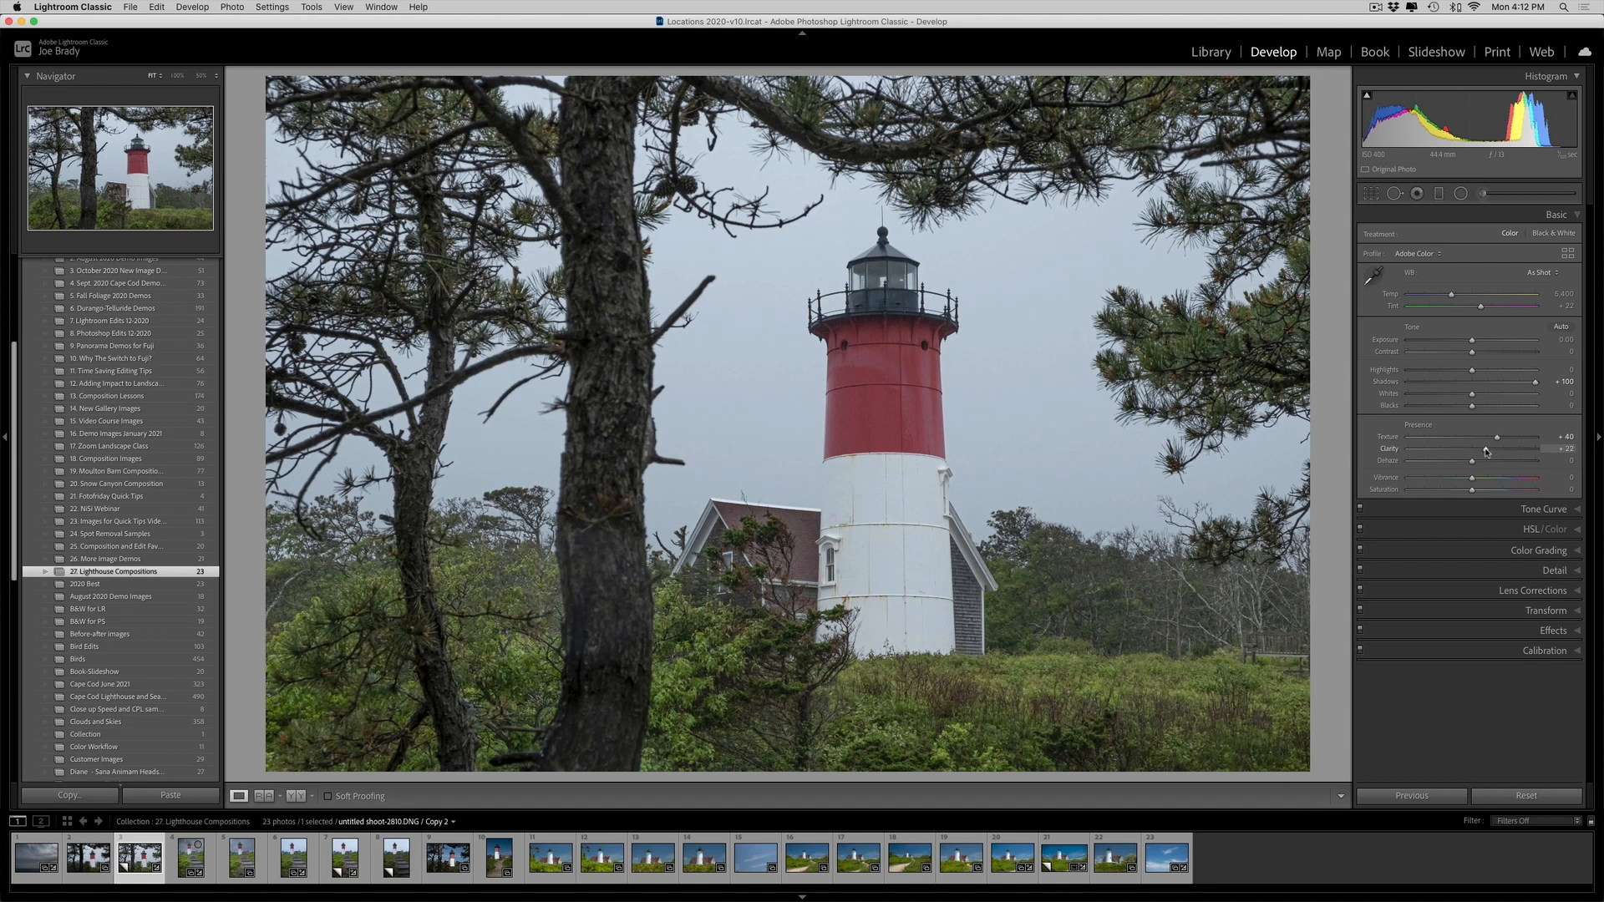
pyautogui.click(1487, 478)
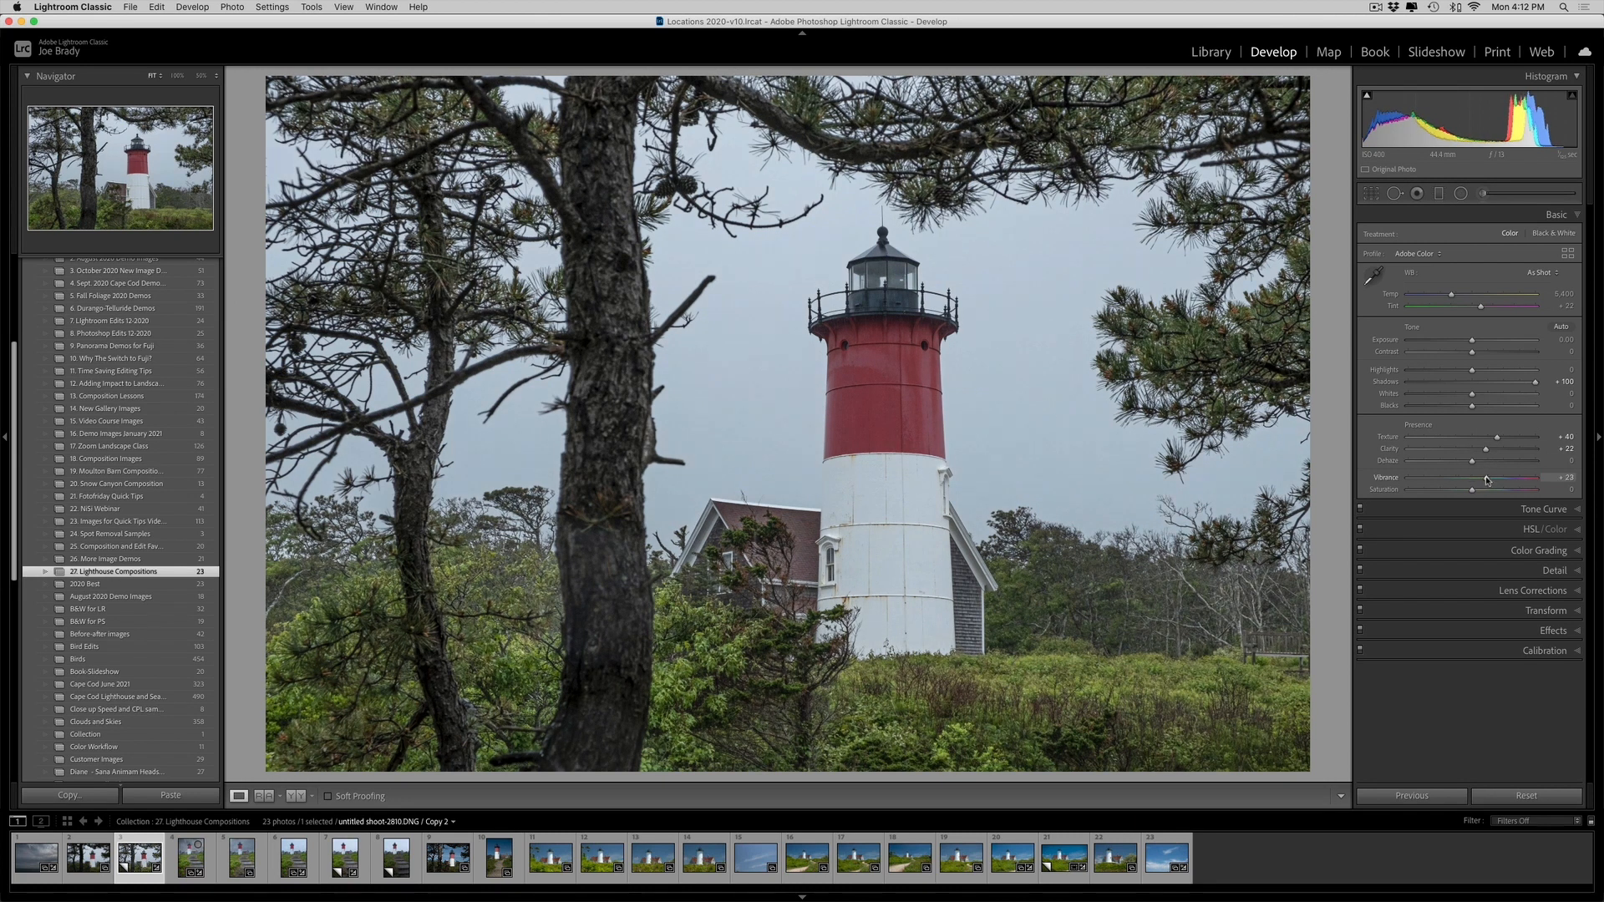
pyautogui.moveTo(1487, 480); pyautogui.dragTo(1484, 493)
pyautogui.click(1479, 491)
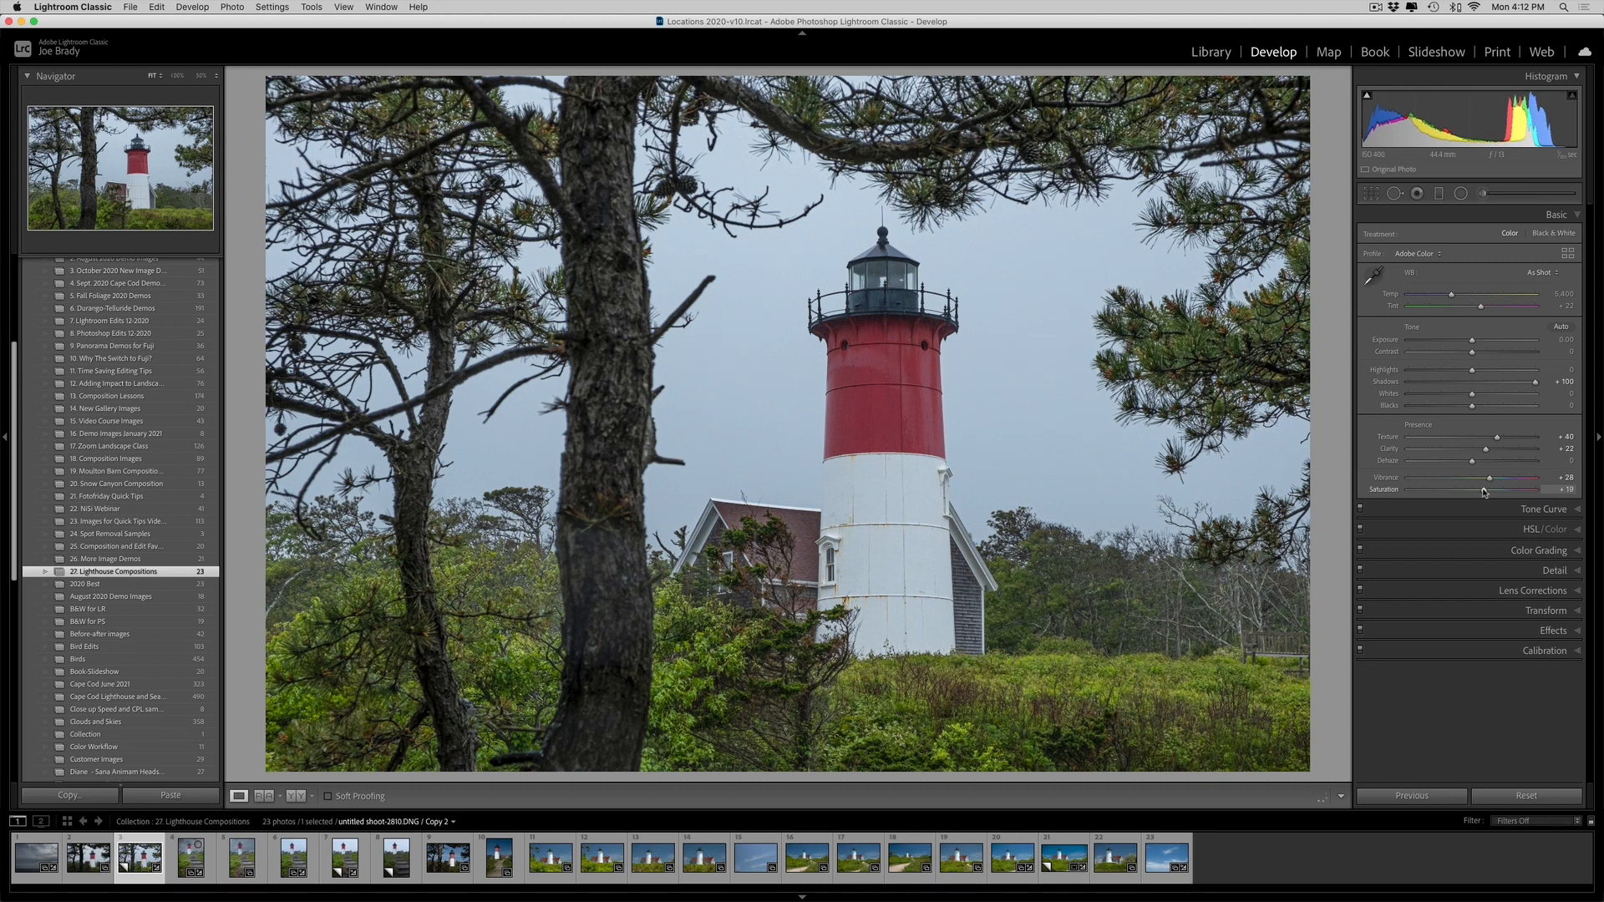
# Boost the lighthouse red and foliage colours with targeted HSL Saturation adjustments: Red +13, Yellow +12 and Green +17
pyautogui.click(1528, 530)
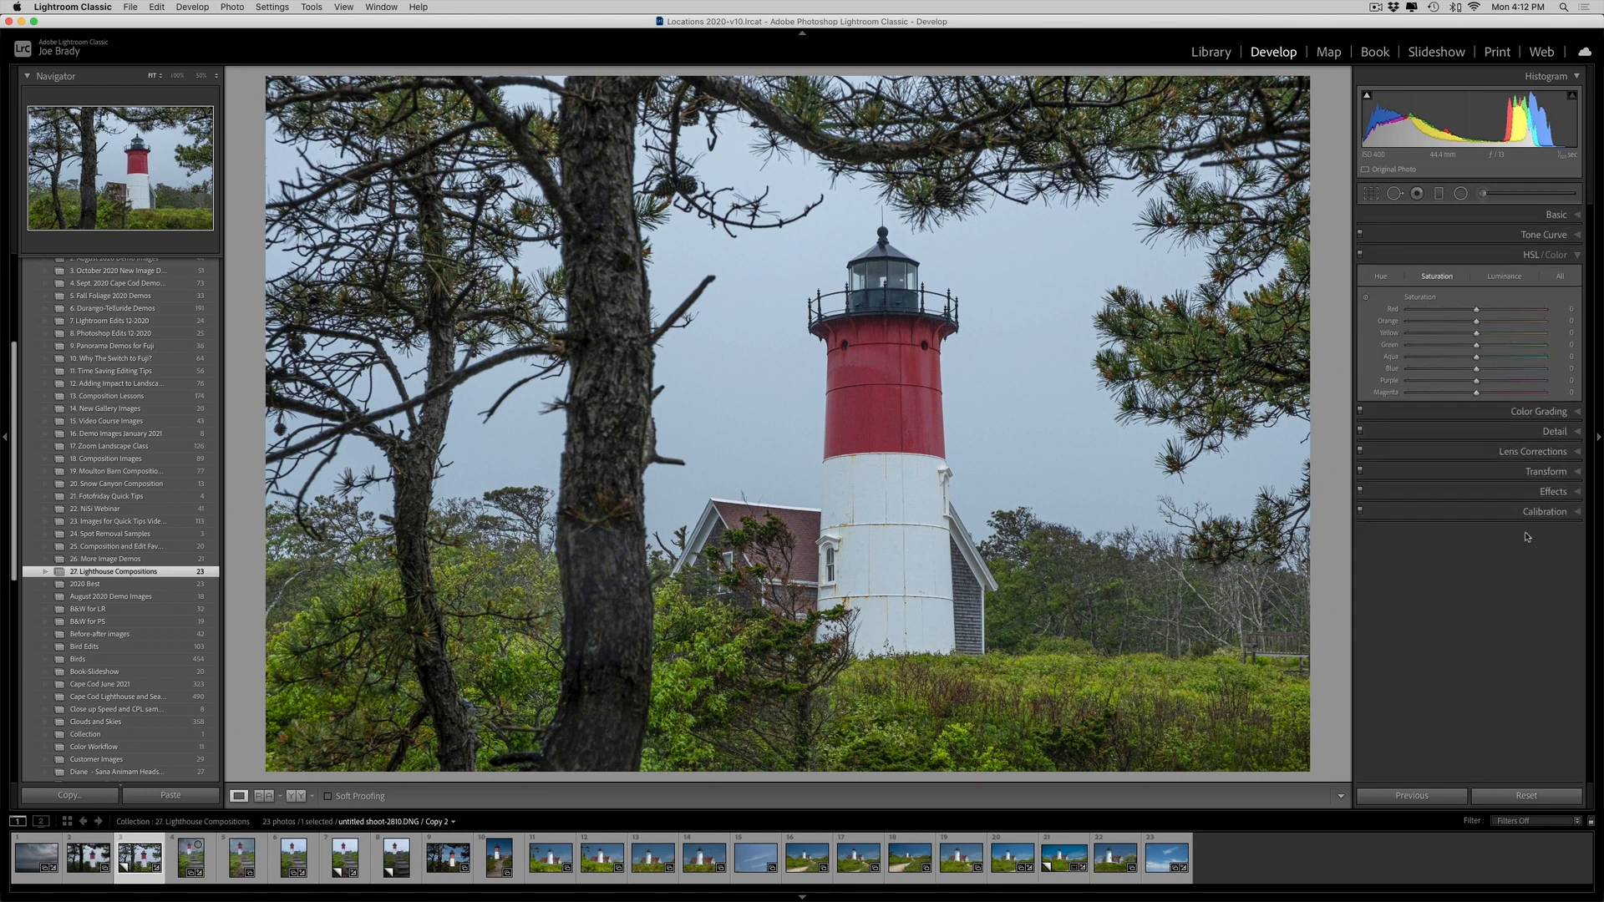
pyautogui.click(1366, 298)
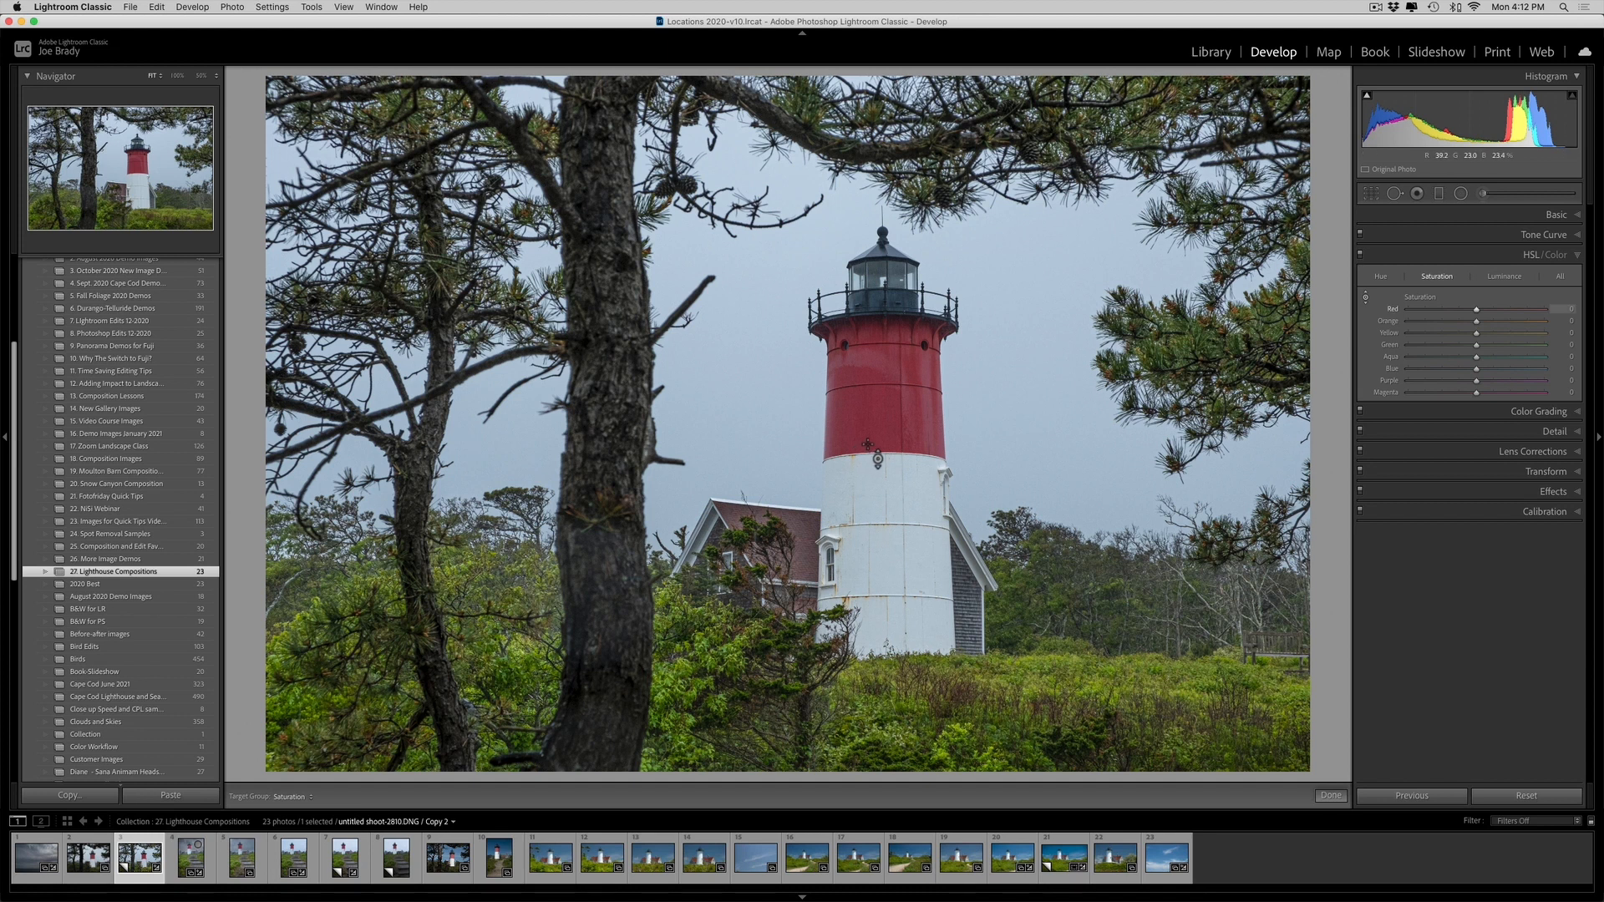
pyautogui.moveTo(877, 409); pyautogui.dragTo(877, 398)
pyautogui.moveTo(1111, 702); pyautogui.dragTo(1111, 689)
pyautogui.press('Left')
pyautogui.press('Right')
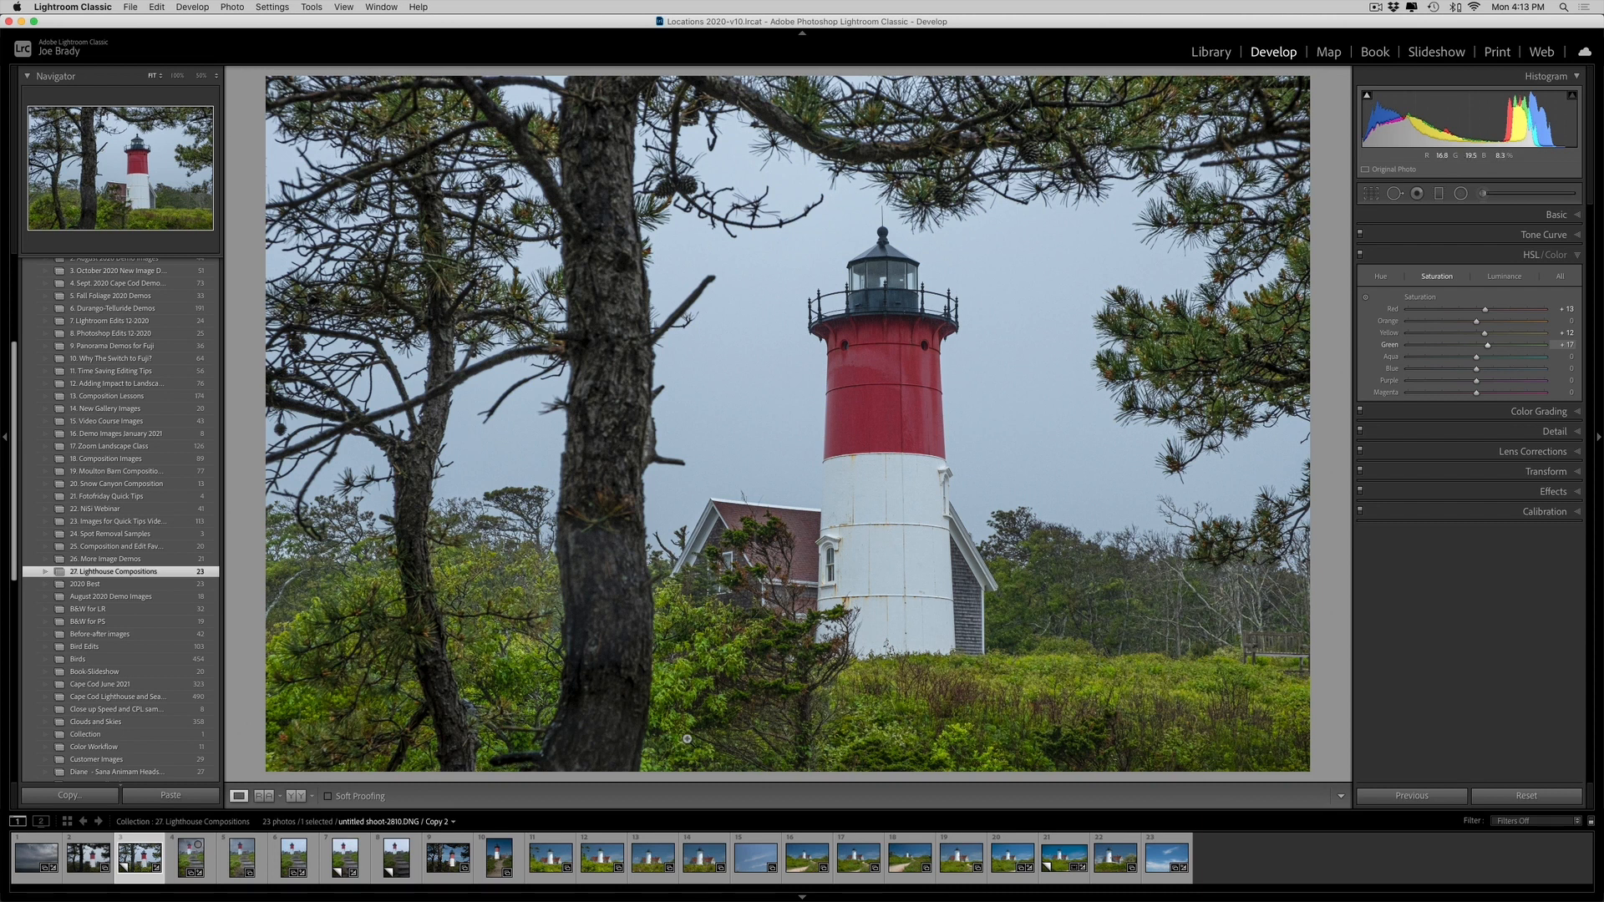
# Open the stormy sky photo and the edited lighthouse photo together as layers in Photoshop
pyautogui.keyDown('super'); pyautogui.click(40, 858); pyautogui.keyUp('super')
pyautogui.click(40, 858)
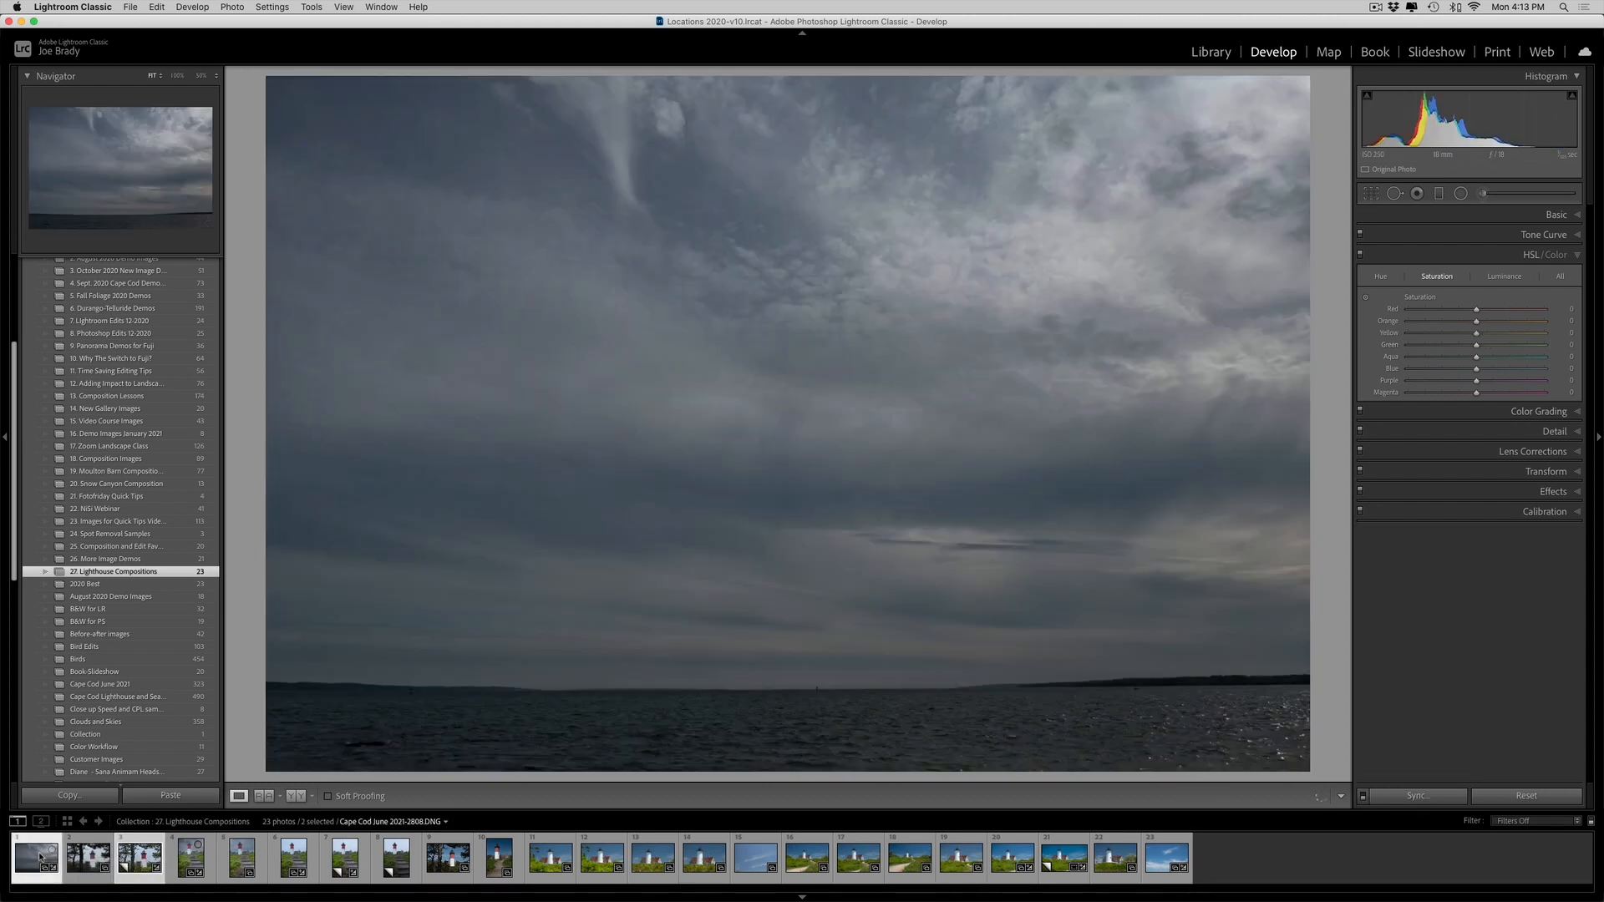
pyautogui.click(140, 856)
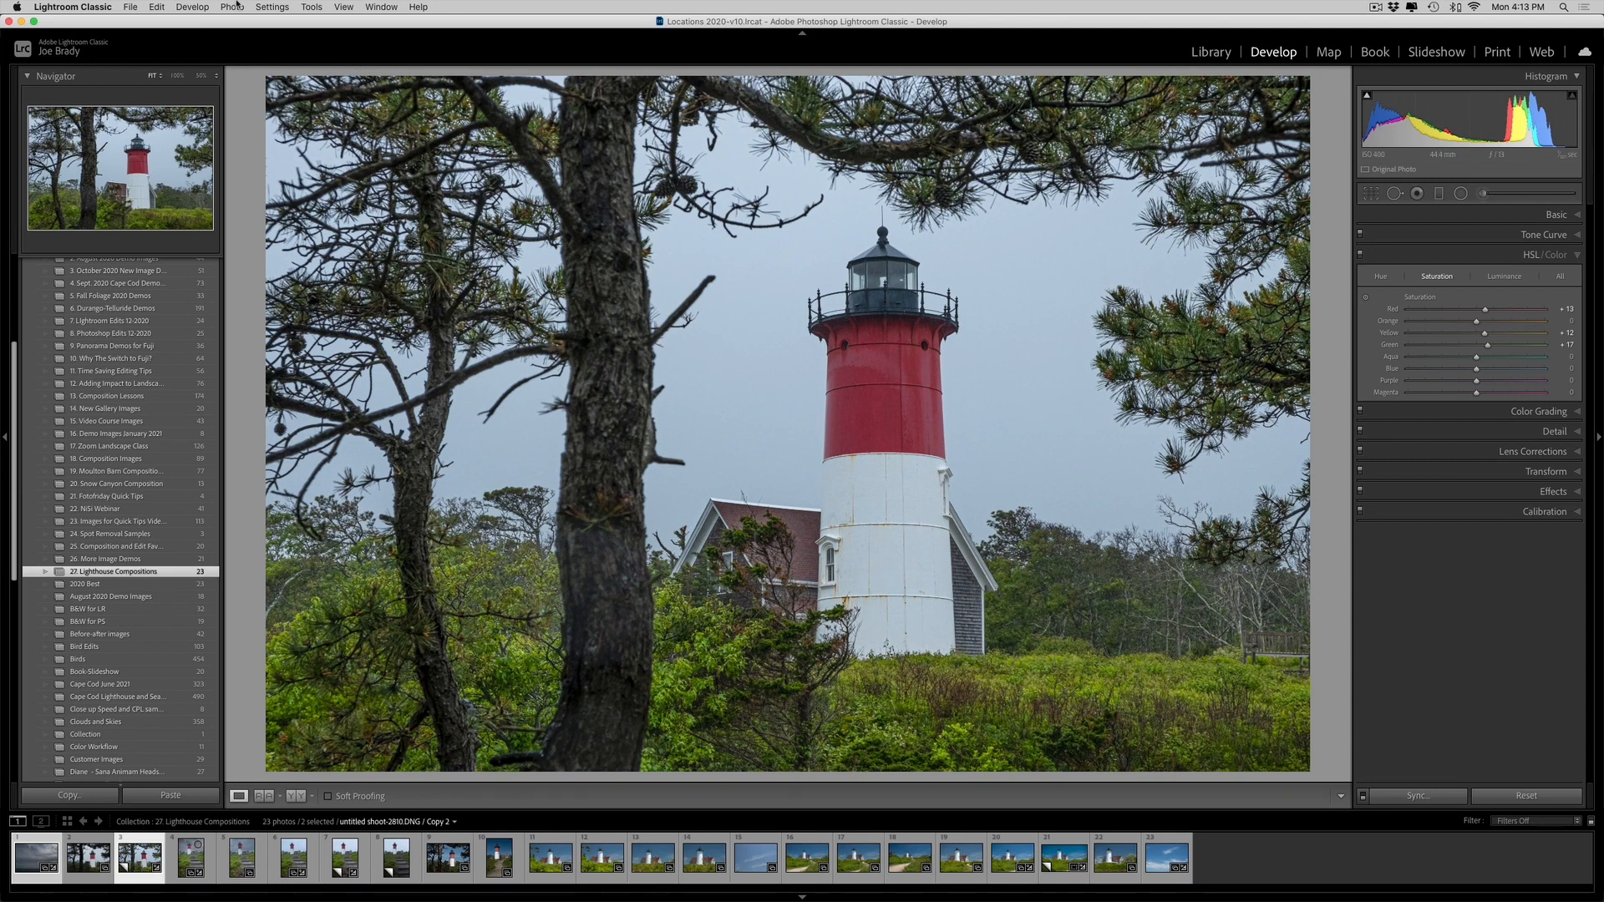
pyautogui.click(224, 7)
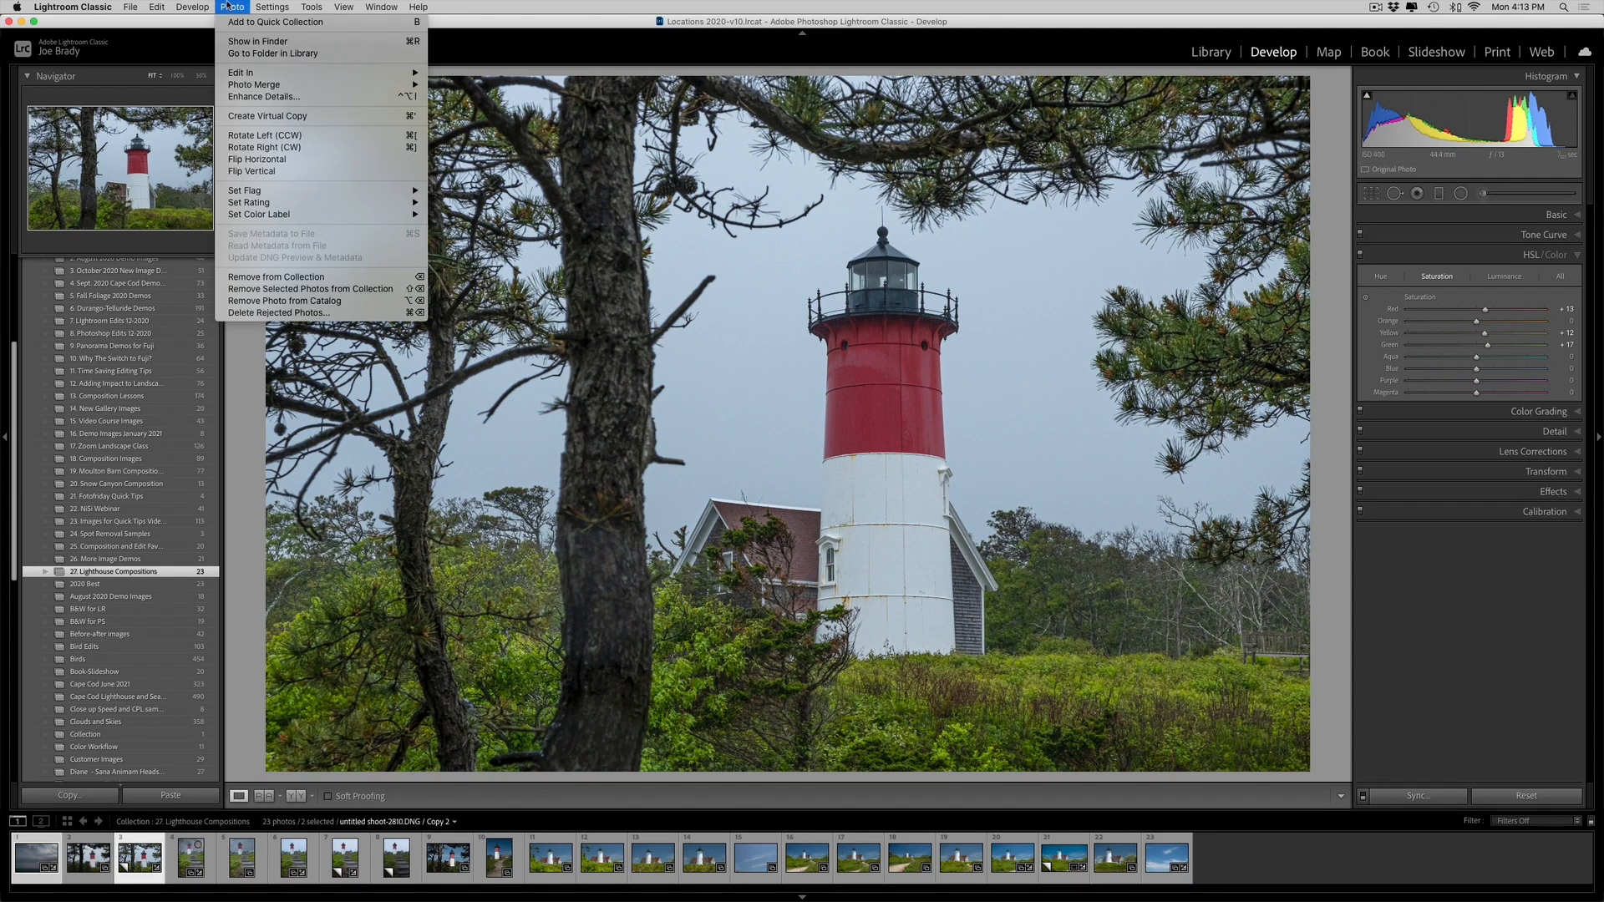
pyautogui.moveTo(242, 73)
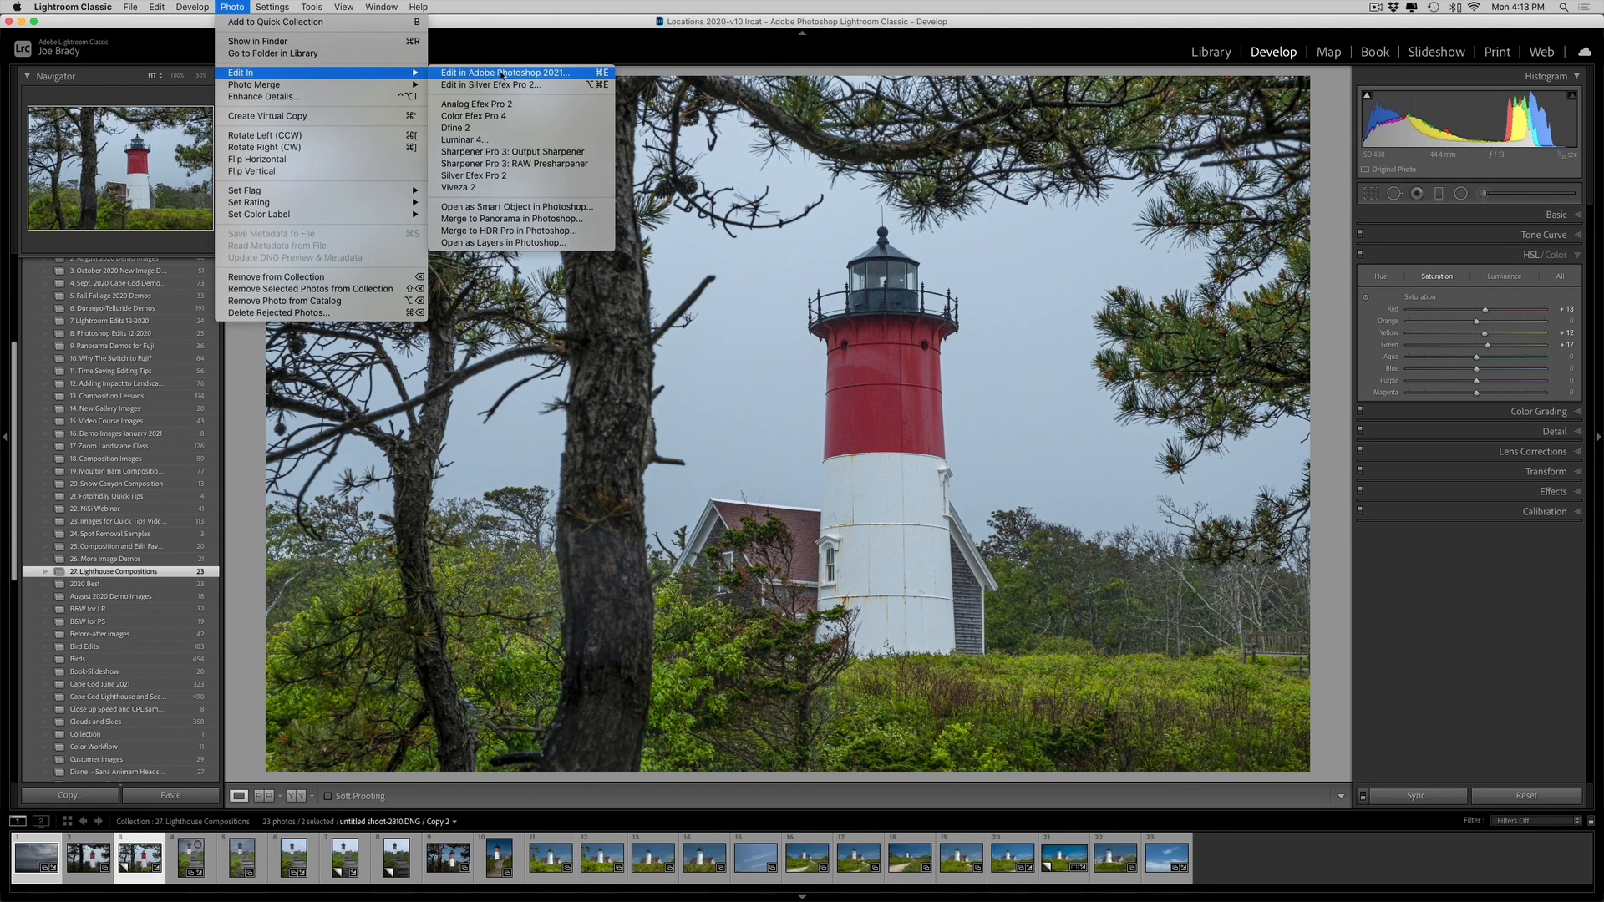
pyautogui.click(542, 243)
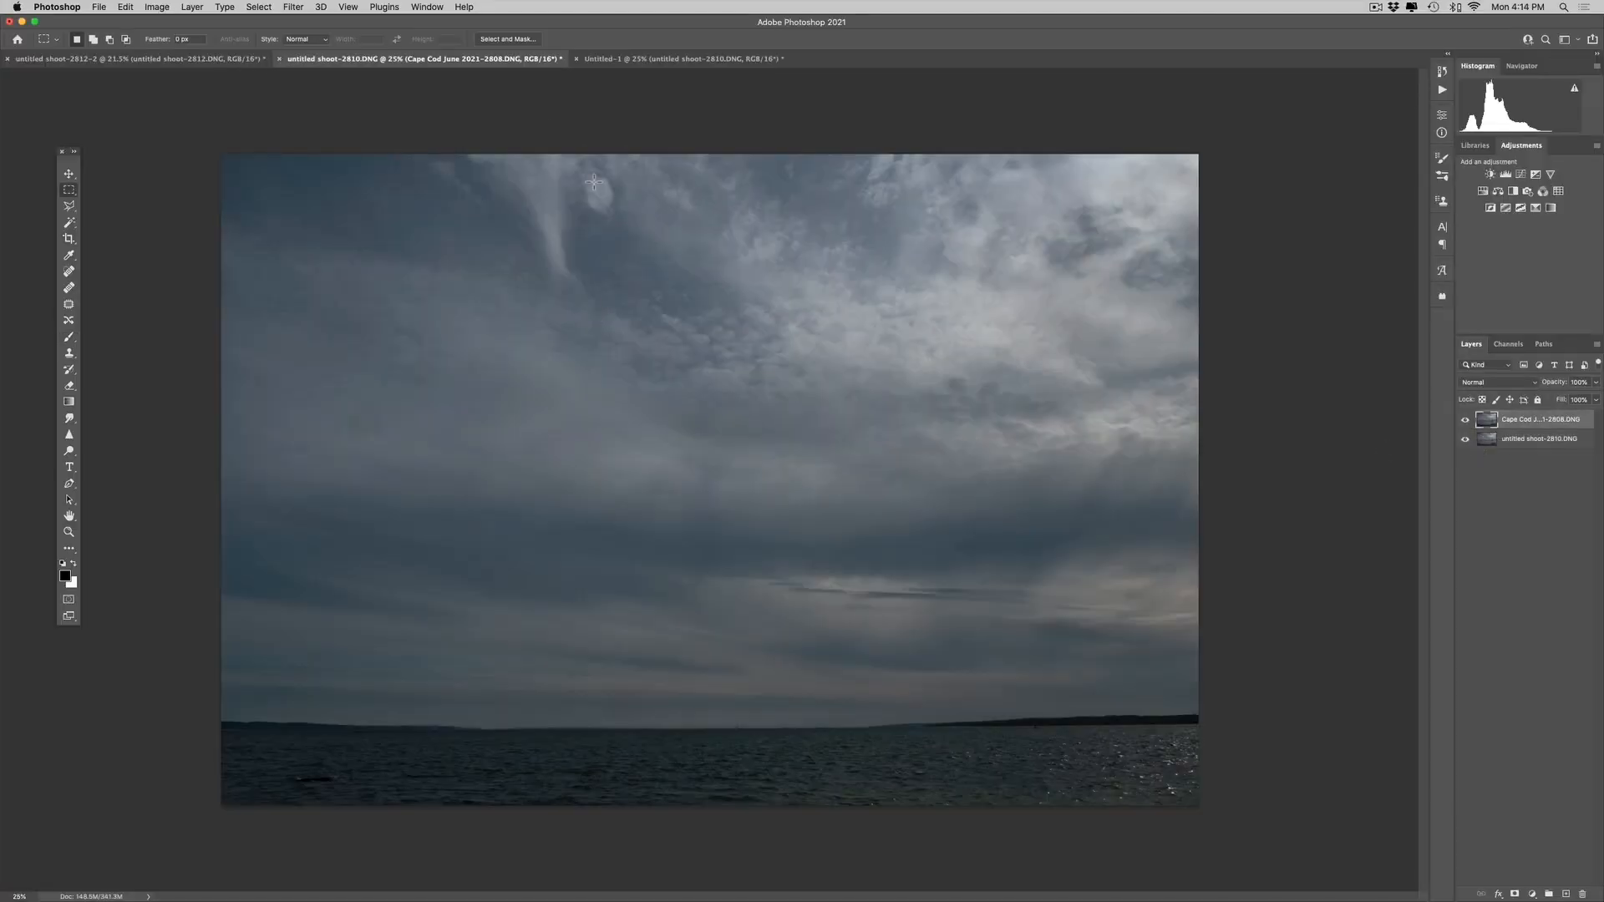
# Switch to the Untitled-1 document and hide the stormy sky layer above the lighthouse image
pyautogui.click(664, 60)
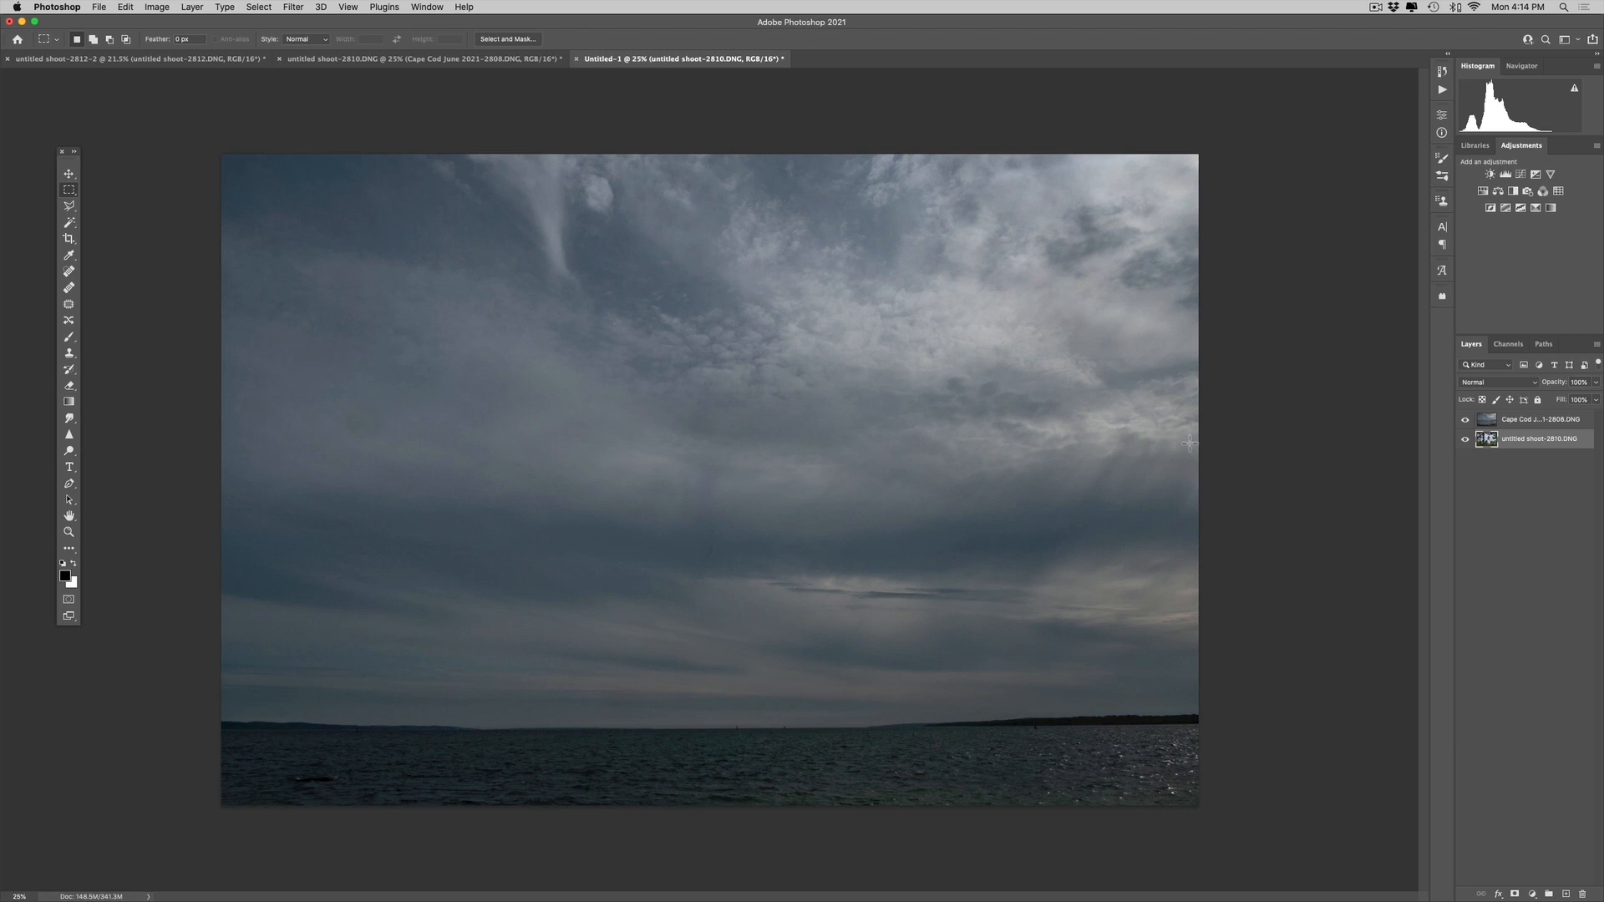
pyautogui.click(1467, 421)
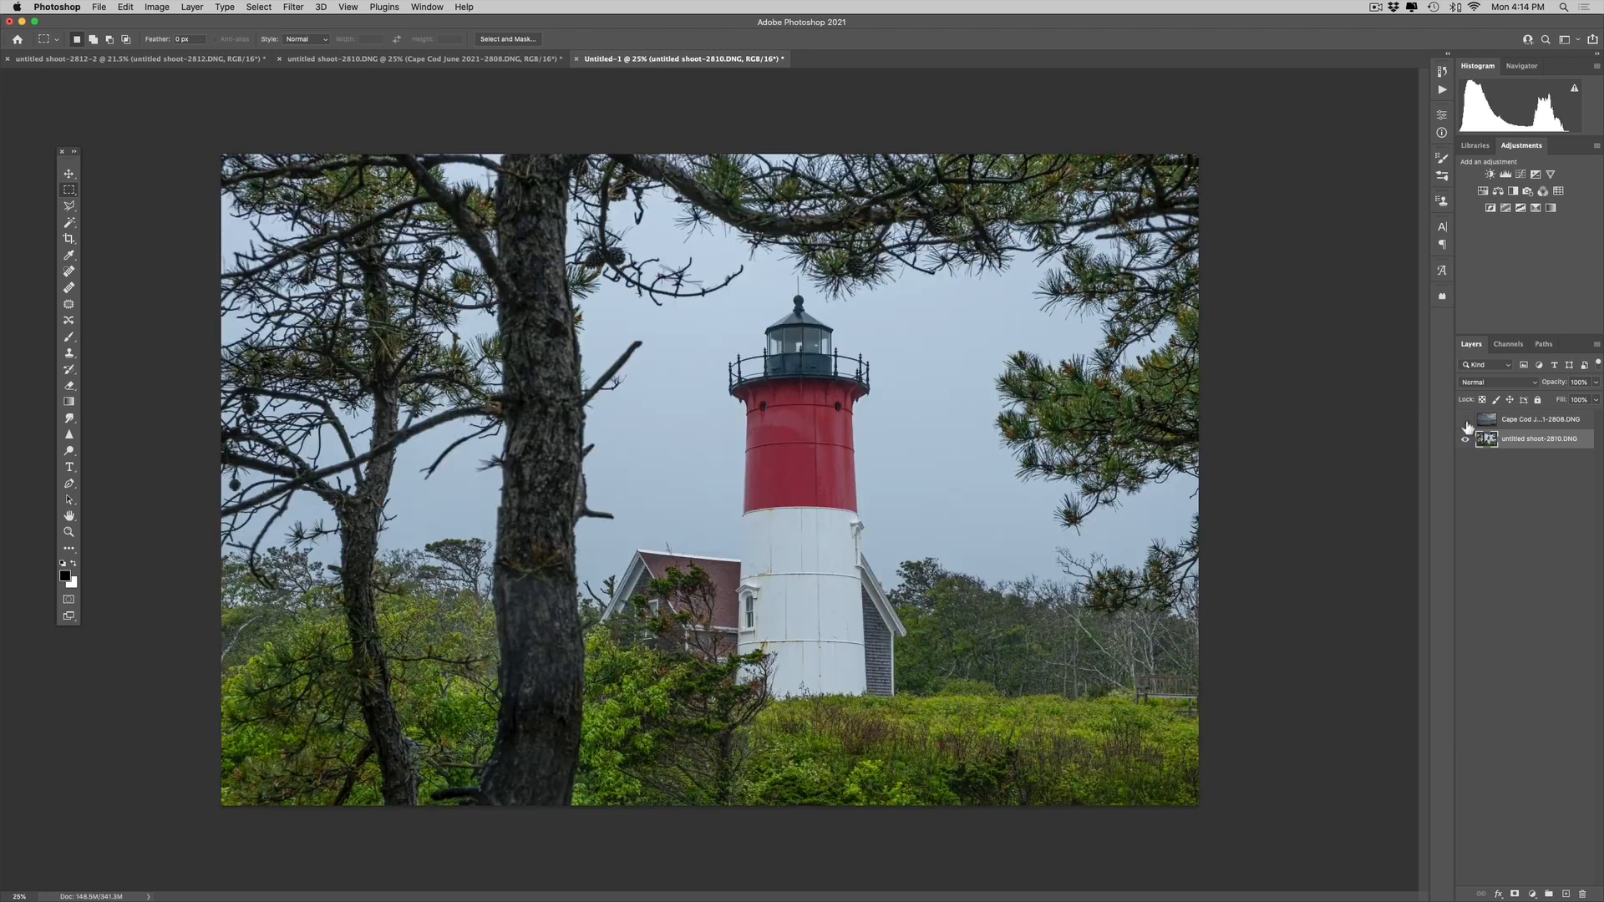
pyautogui.click(1466, 421)
pyautogui.click(1466, 421)
# Select the overcast sky on the lighthouse layer with the Magic Wand and check the selection edges around the pine needles
pyautogui.click(71, 223)
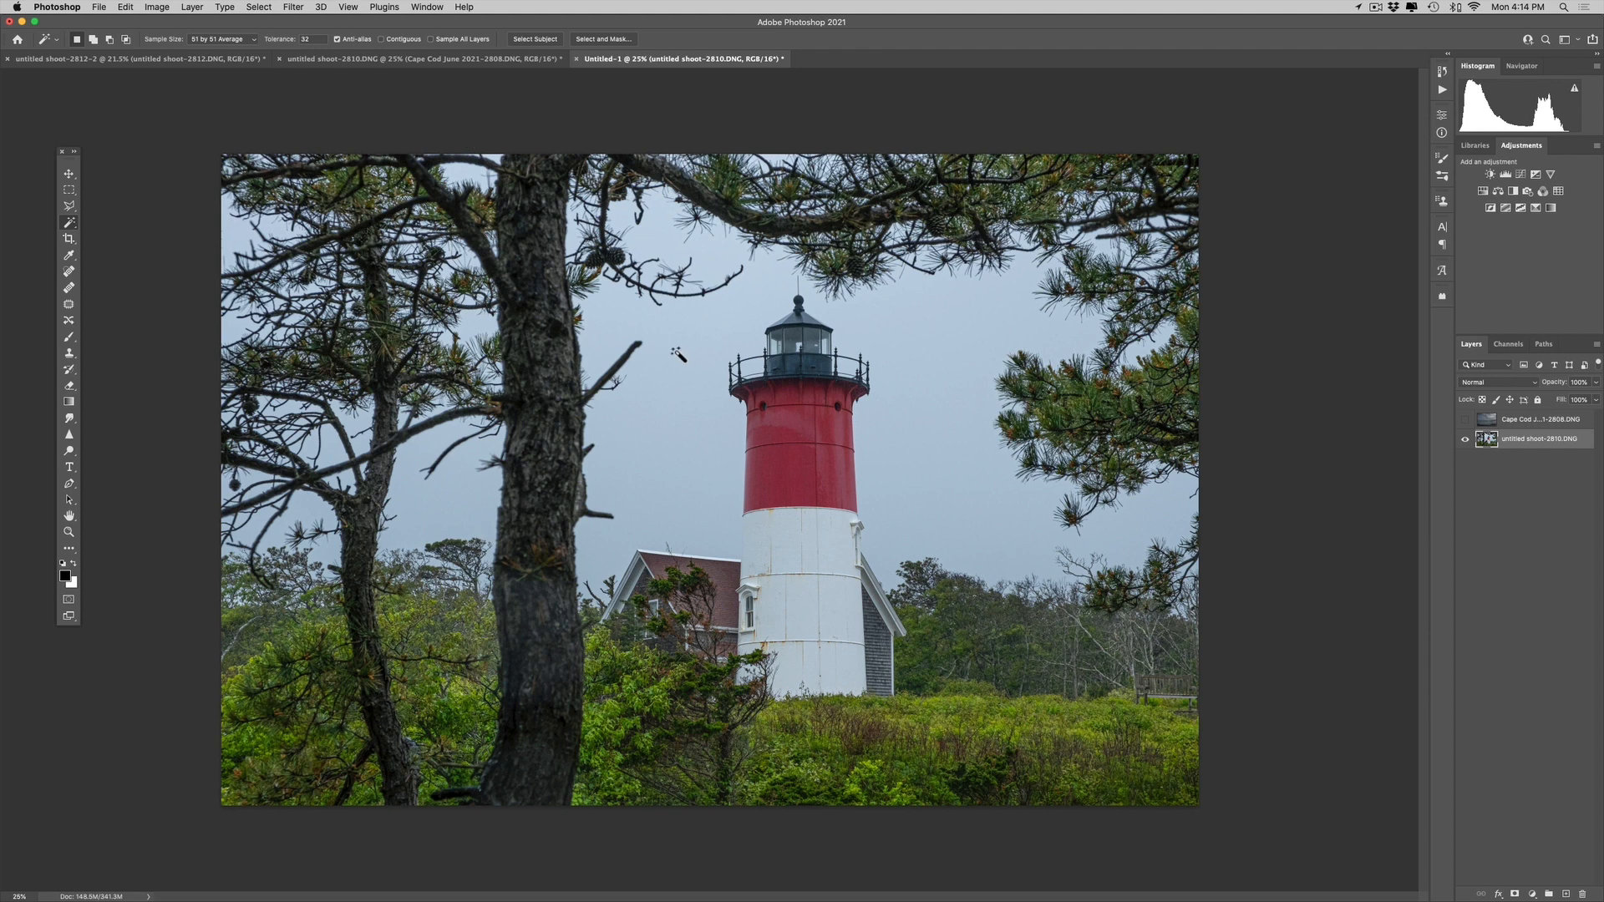
pyautogui.click(701, 402)
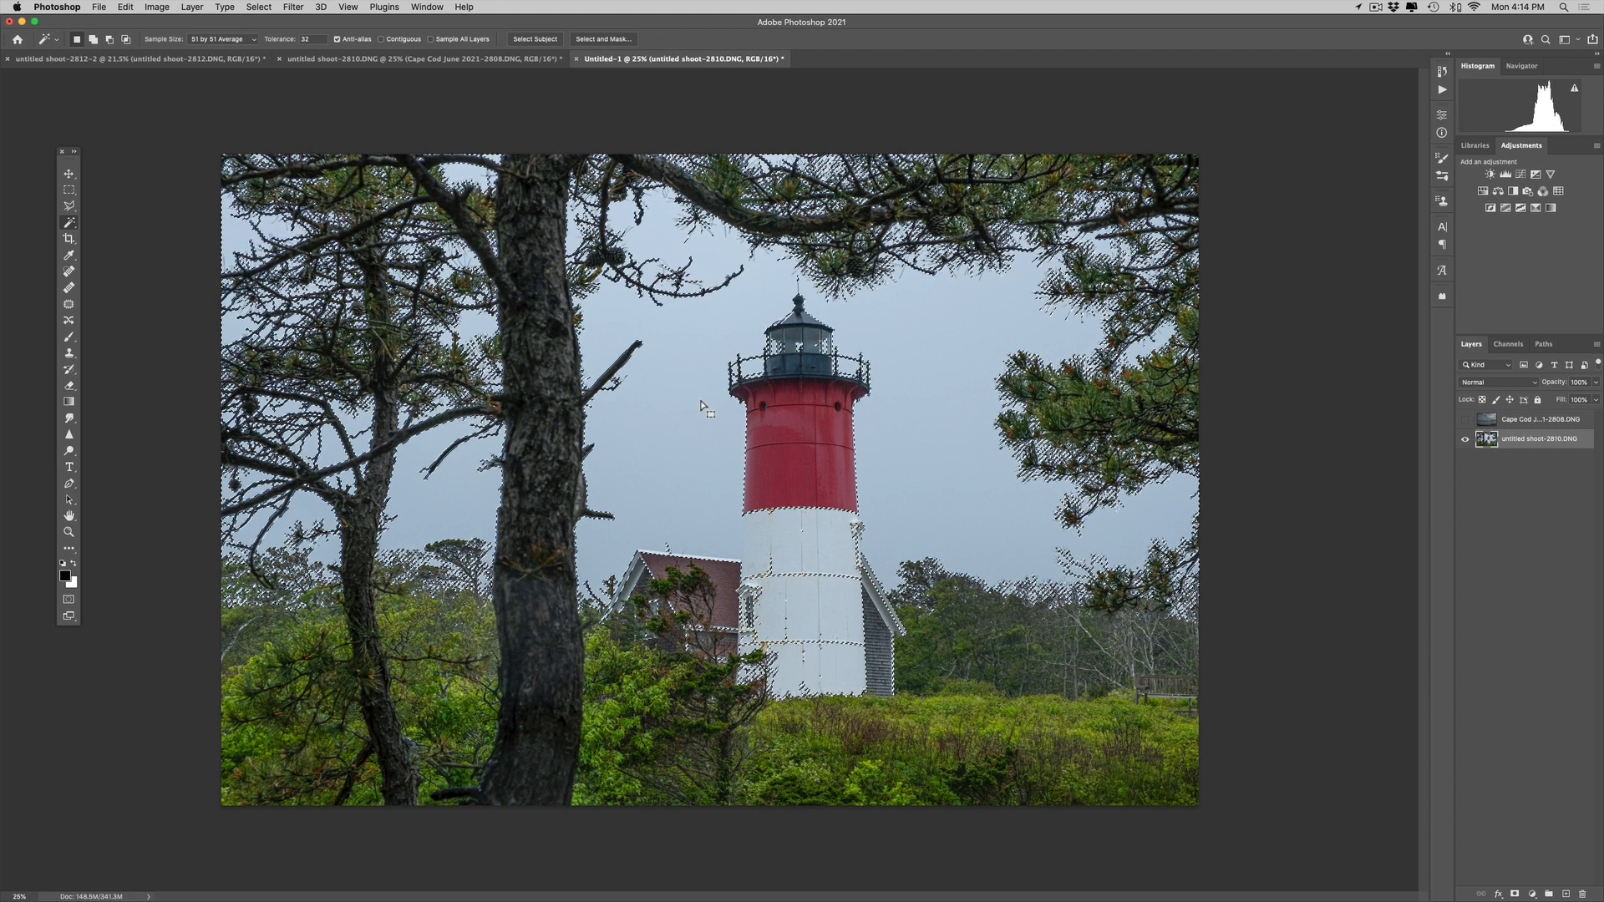
pyautogui.press('z')
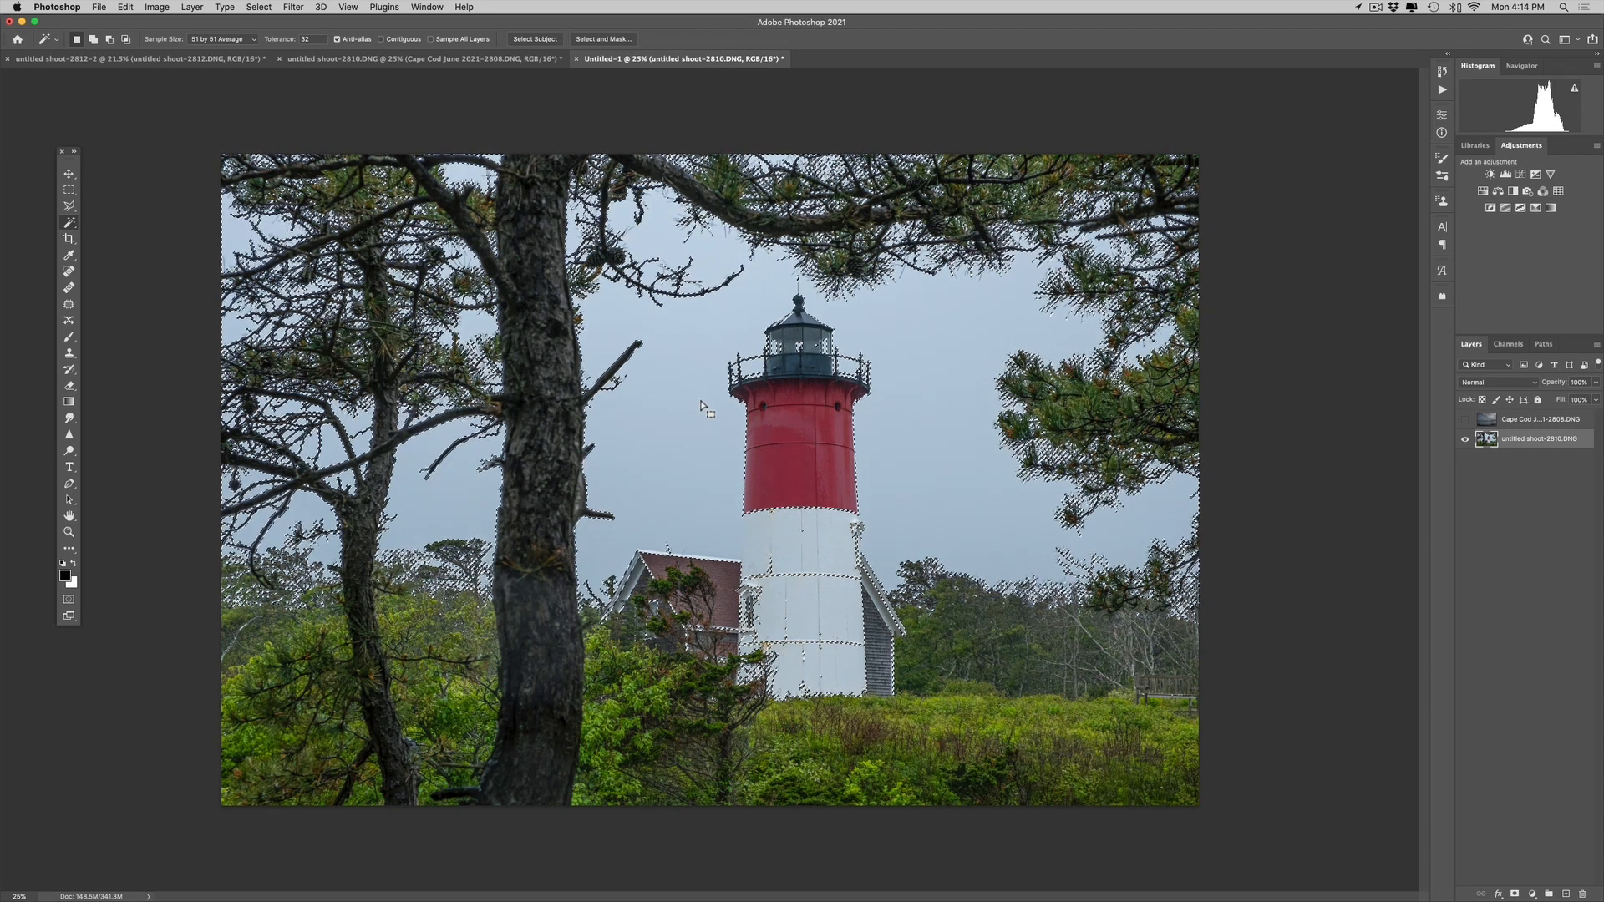
pyautogui.moveTo(896, 327); pyautogui.dragTo(798, 267)
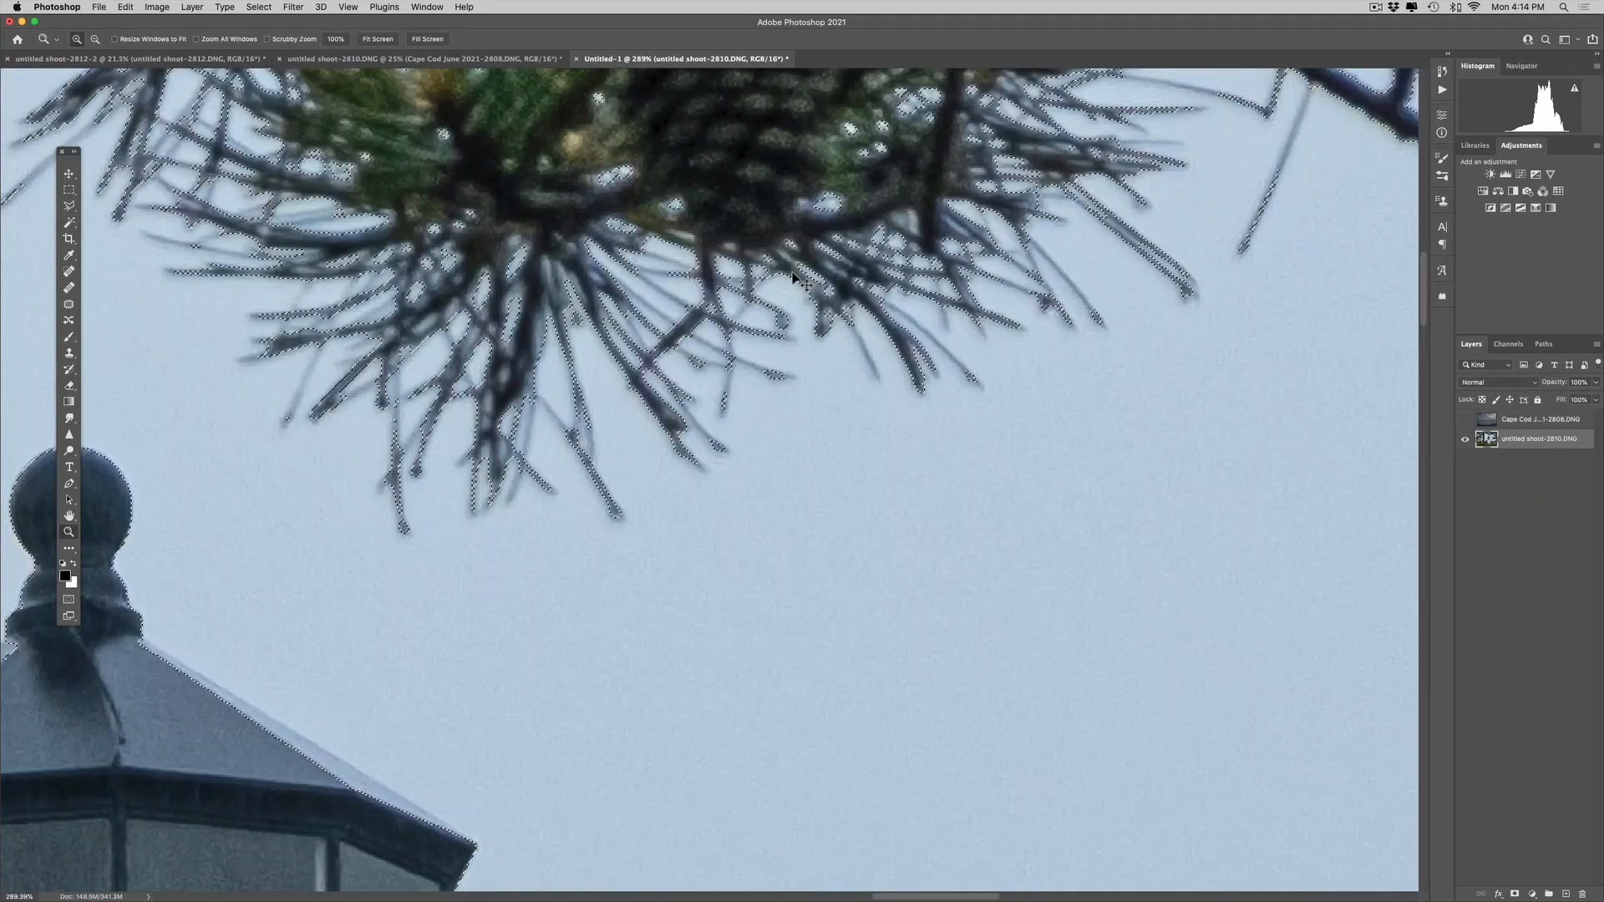
# Subtract the lighthouse's white lower tower and the adjoining house from the sky selection with the Polygonal Lasso
pyautogui.press('super+0')
pyautogui.moveTo(844, 639); pyautogui.dragTo(738, 472)
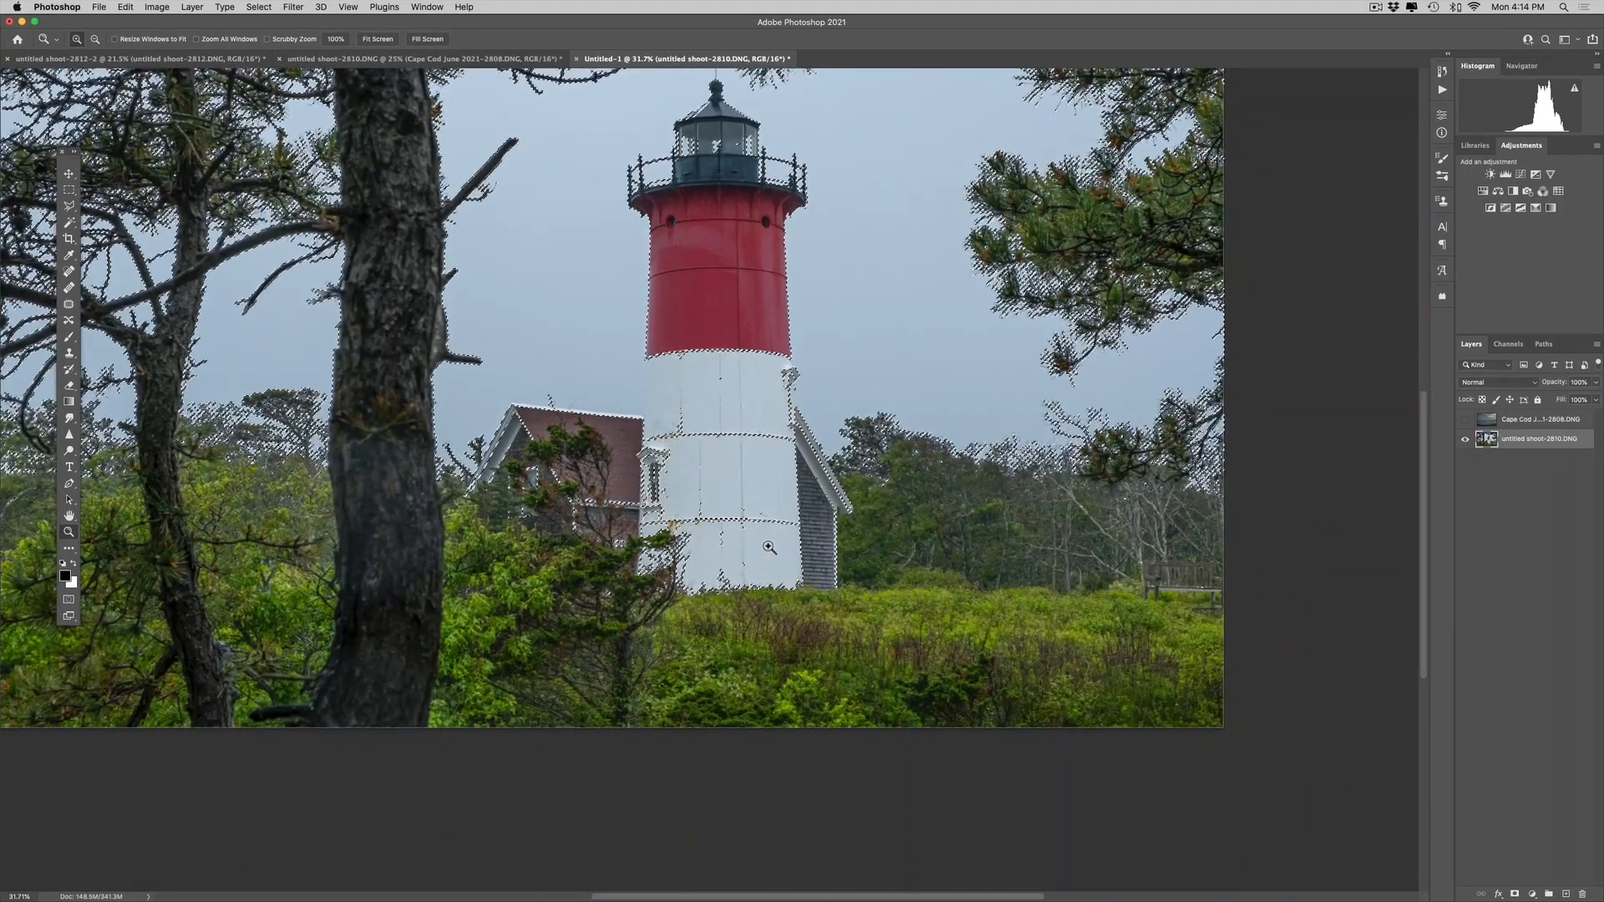
pyautogui.click(69, 207)
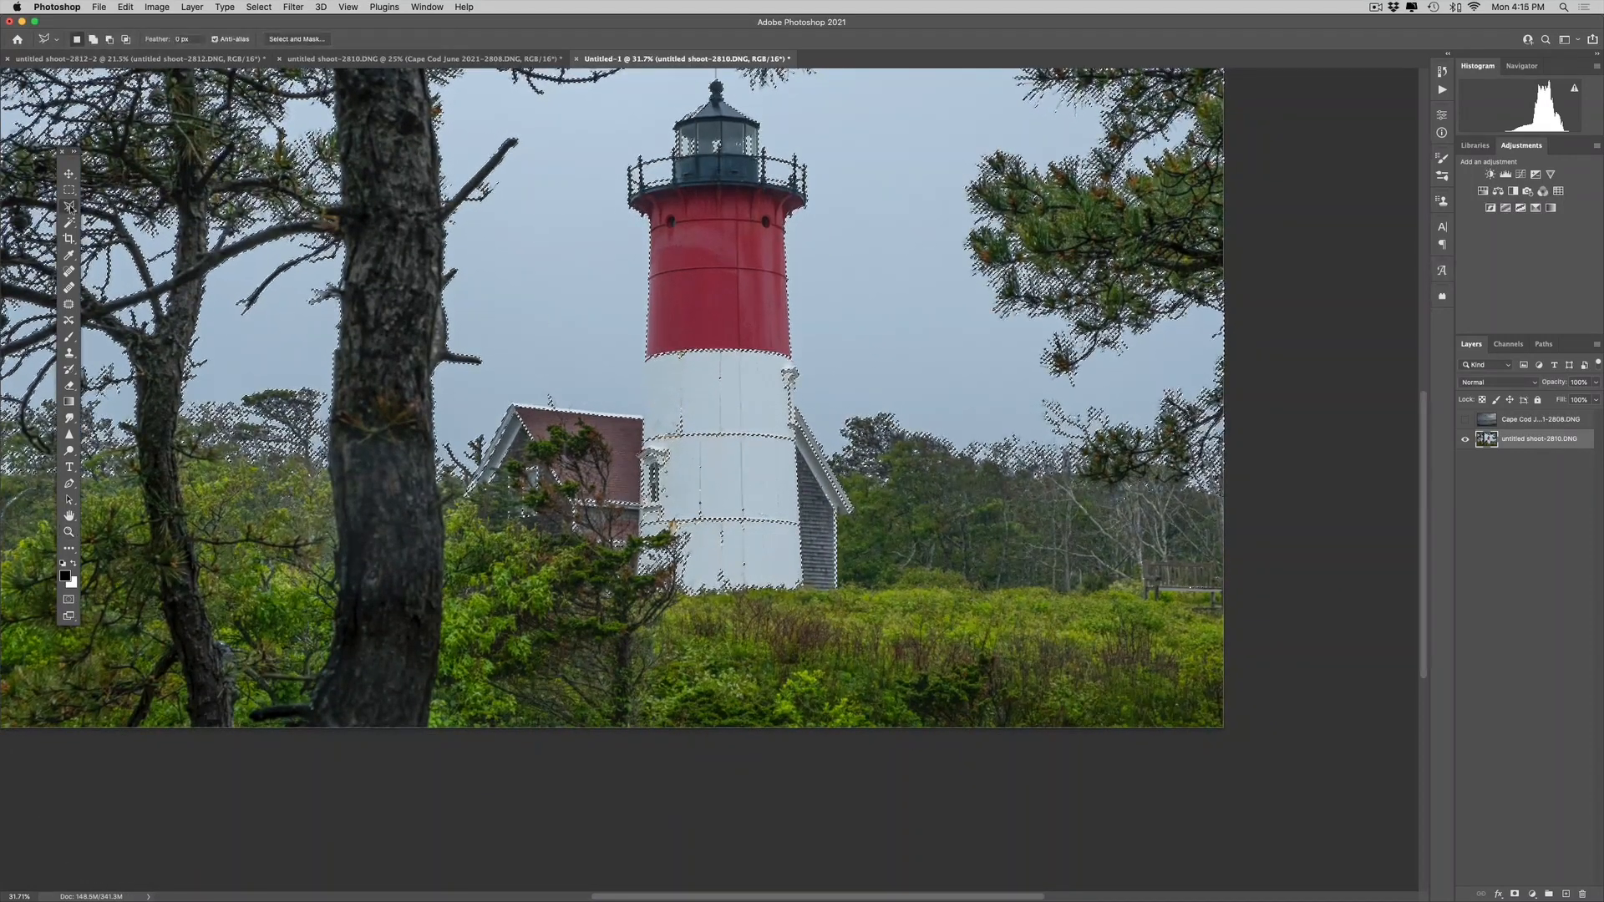
pyautogui.click(117, 207)
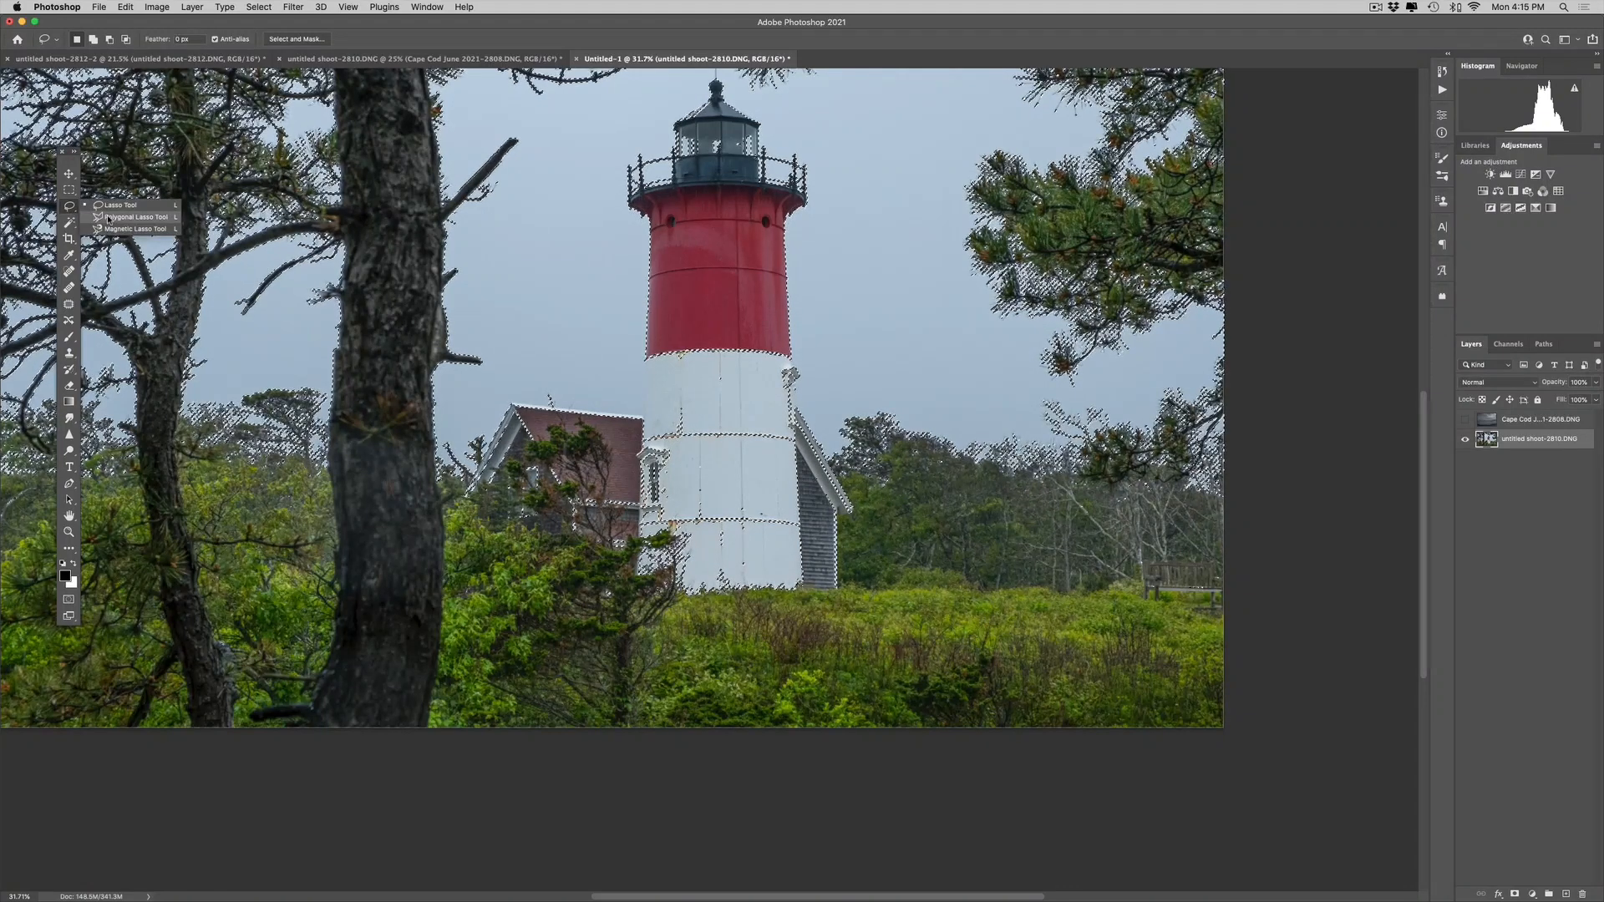
pyautogui.click(134, 218)
pyautogui.press('z')
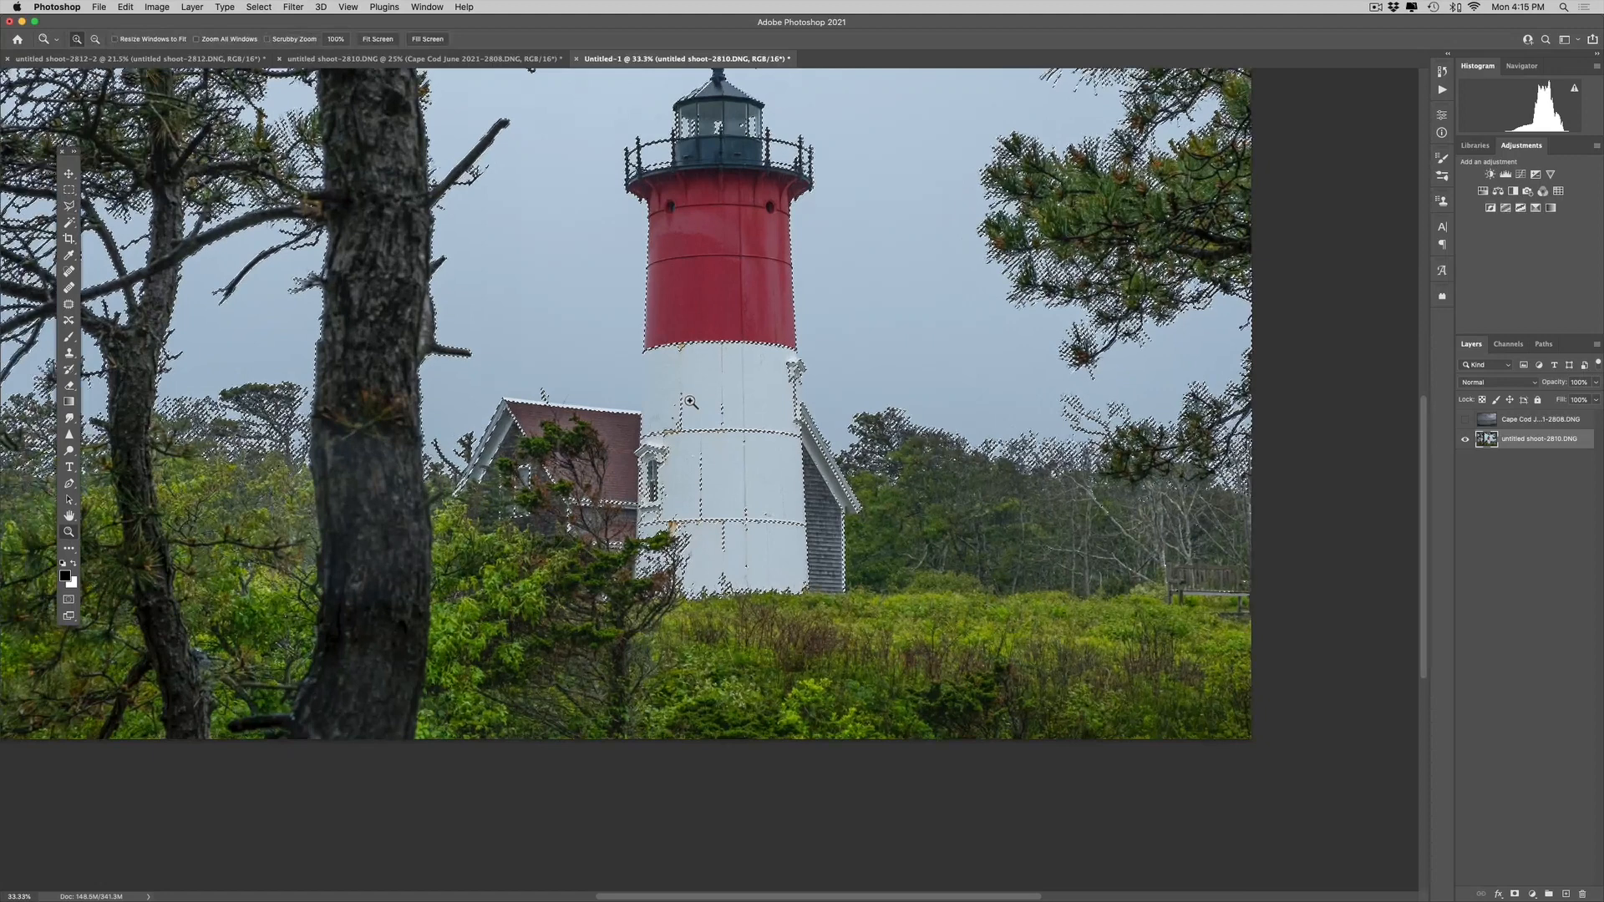
pyautogui.click(690, 402)
pyautogui.press('l')
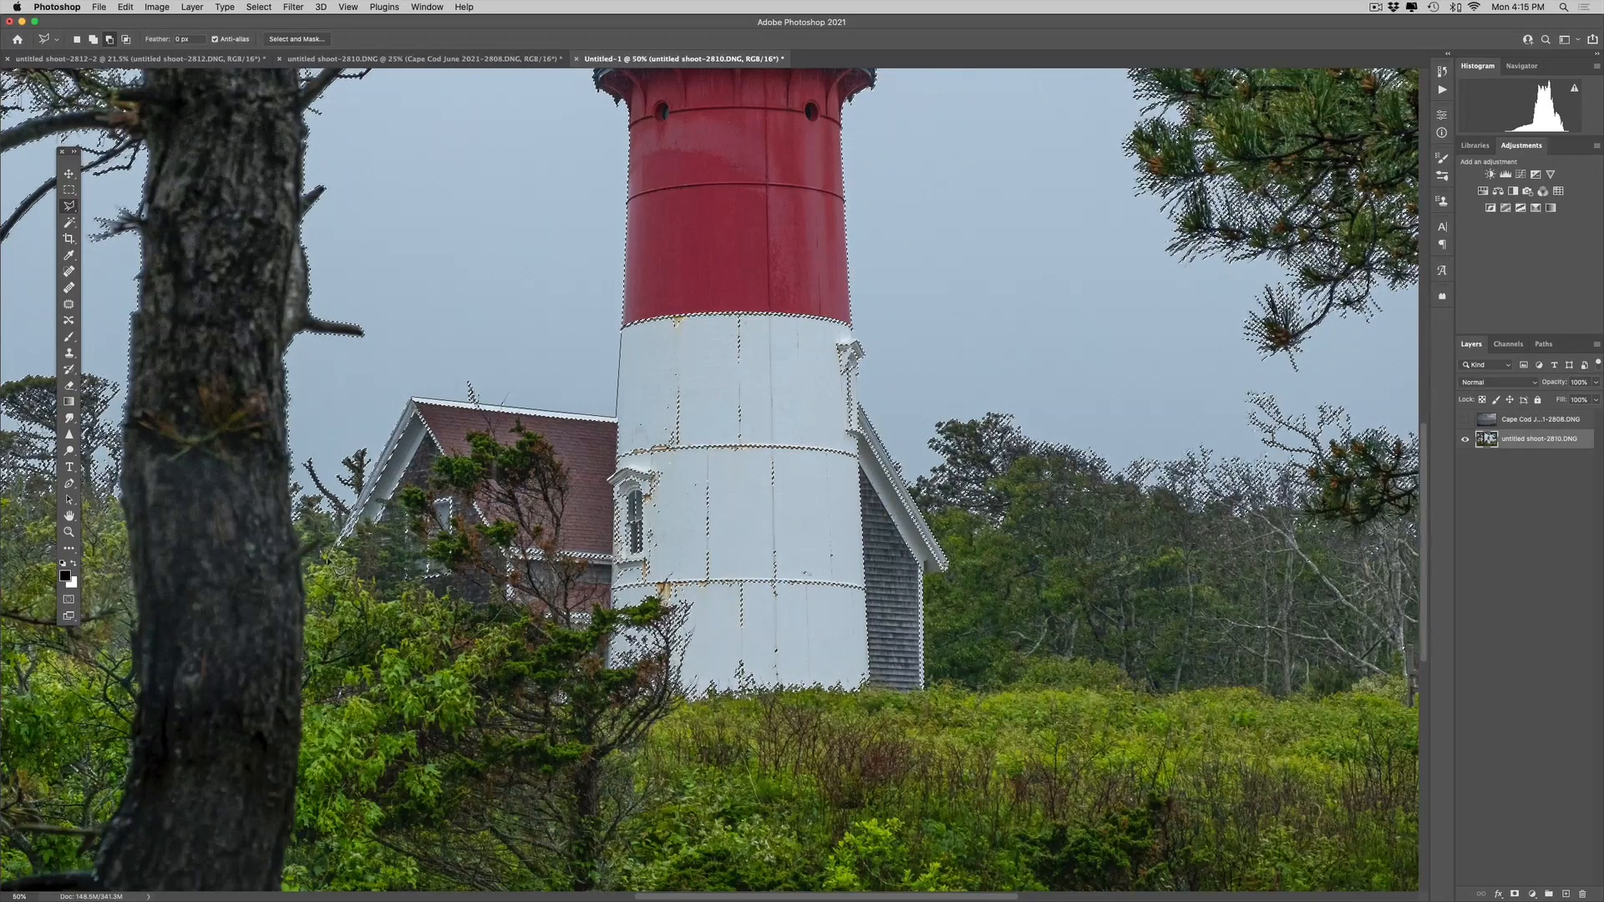
pyautogui.click(331, 555)
pyautogui.click(455, 762)
pyautogui.click(1025, 784)
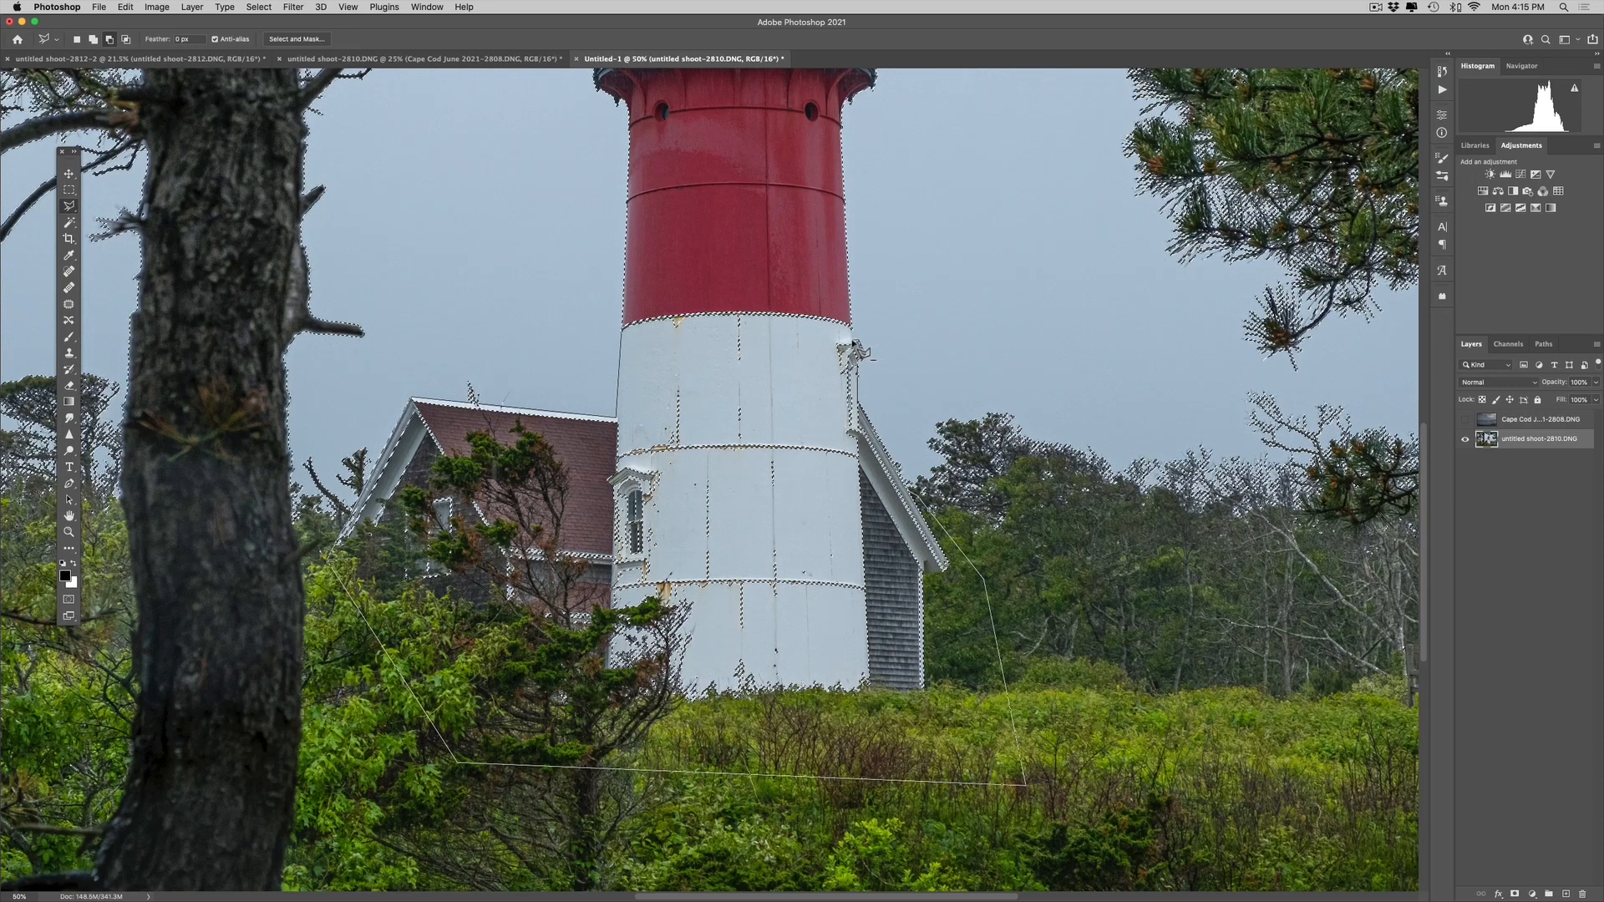
pyautogui.click(851, 323)
pyautogui.doubleClick(702, 286)
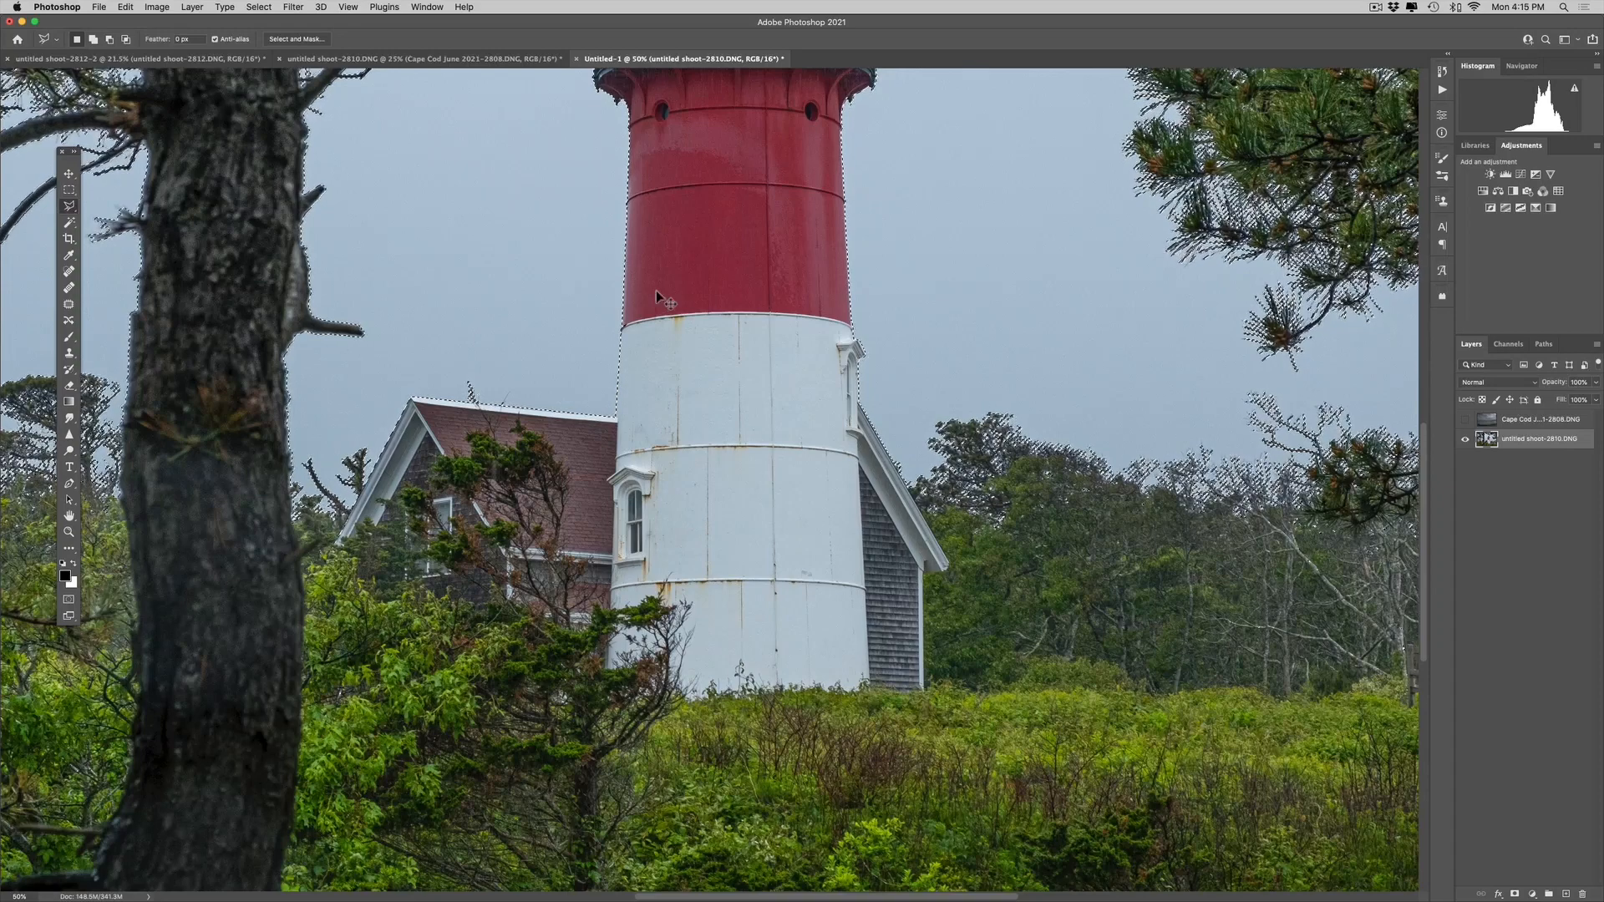
pyautogui.press('super+0')
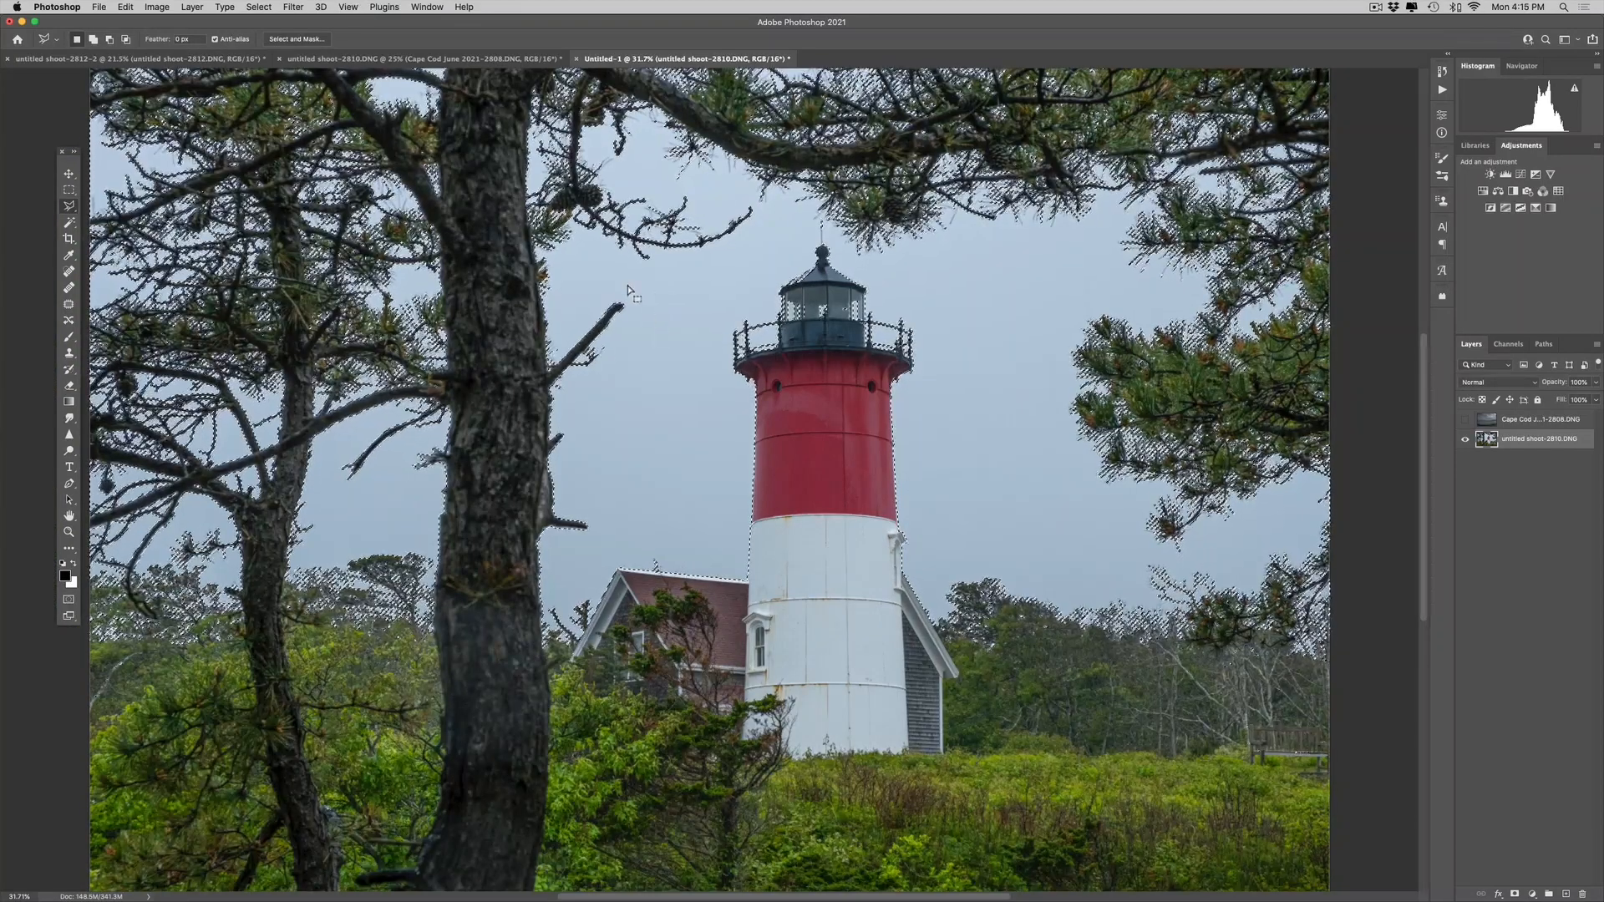
# Save the current sky selection as a new channel named "sky" and deselect it
pyautogui.click(258, 7)
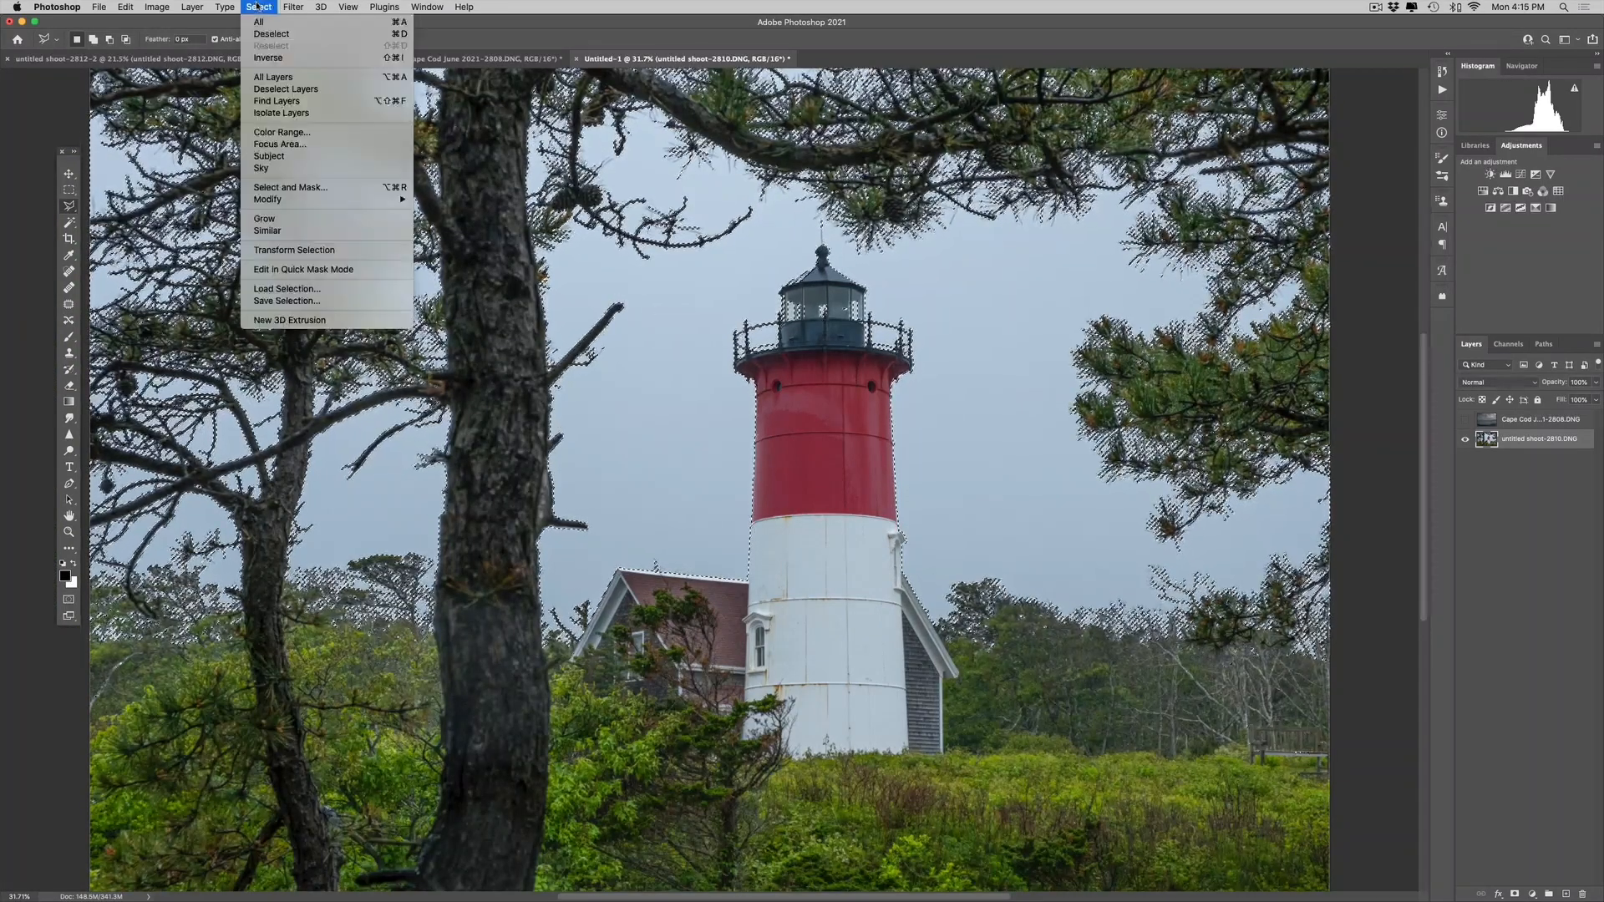
pyautogui.click(282, 302)
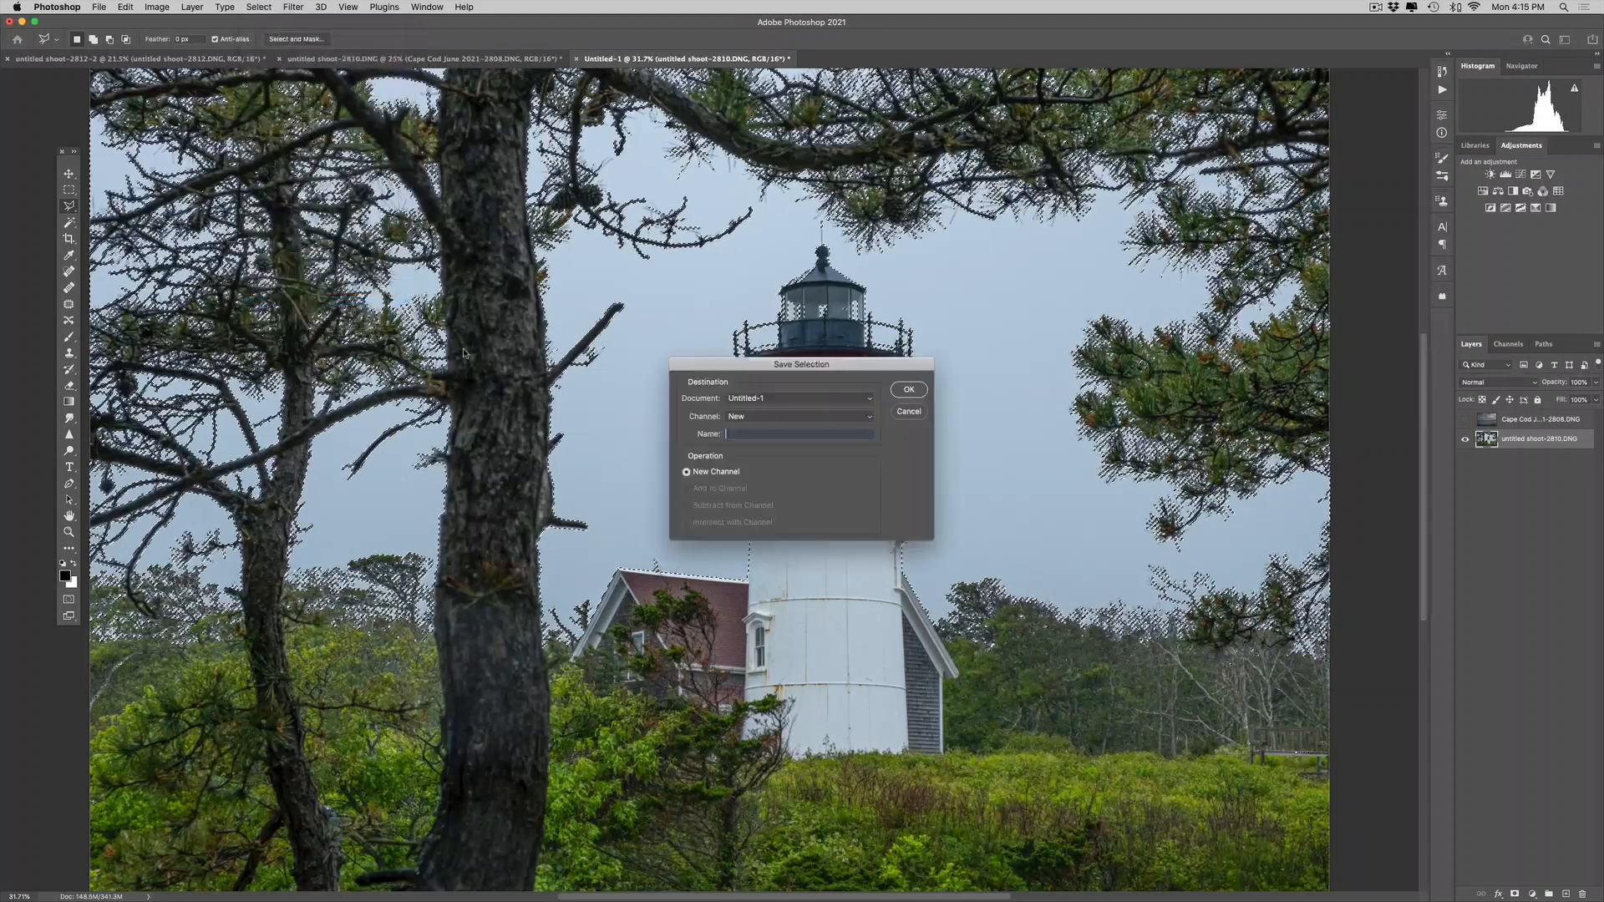
pyautogui.write('sky')
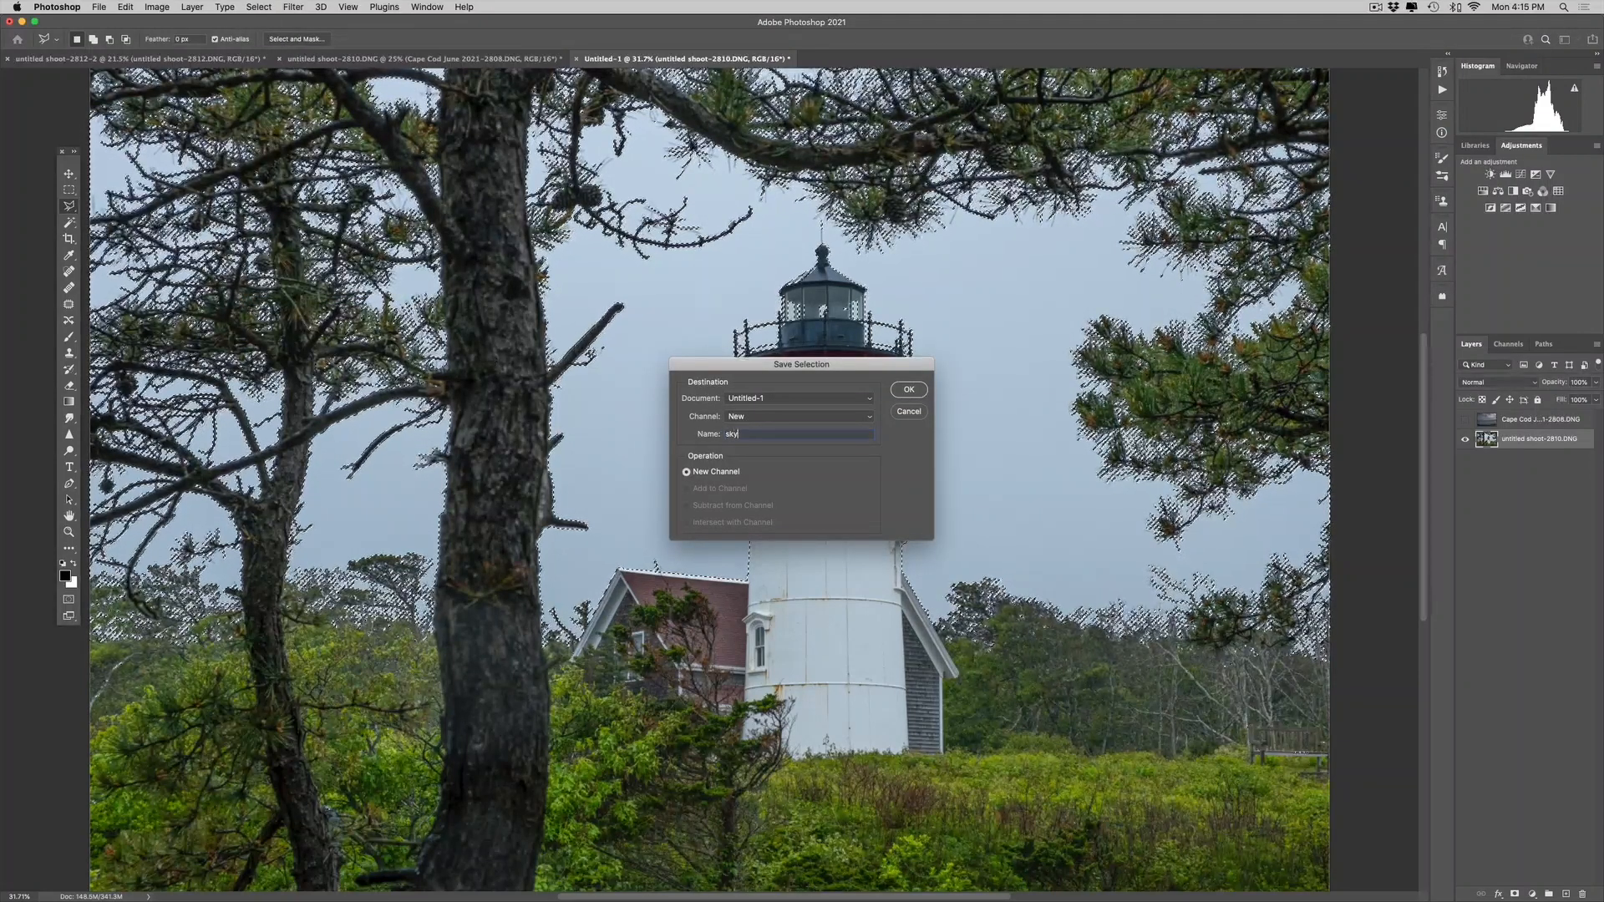
pyautogui.press('Return')
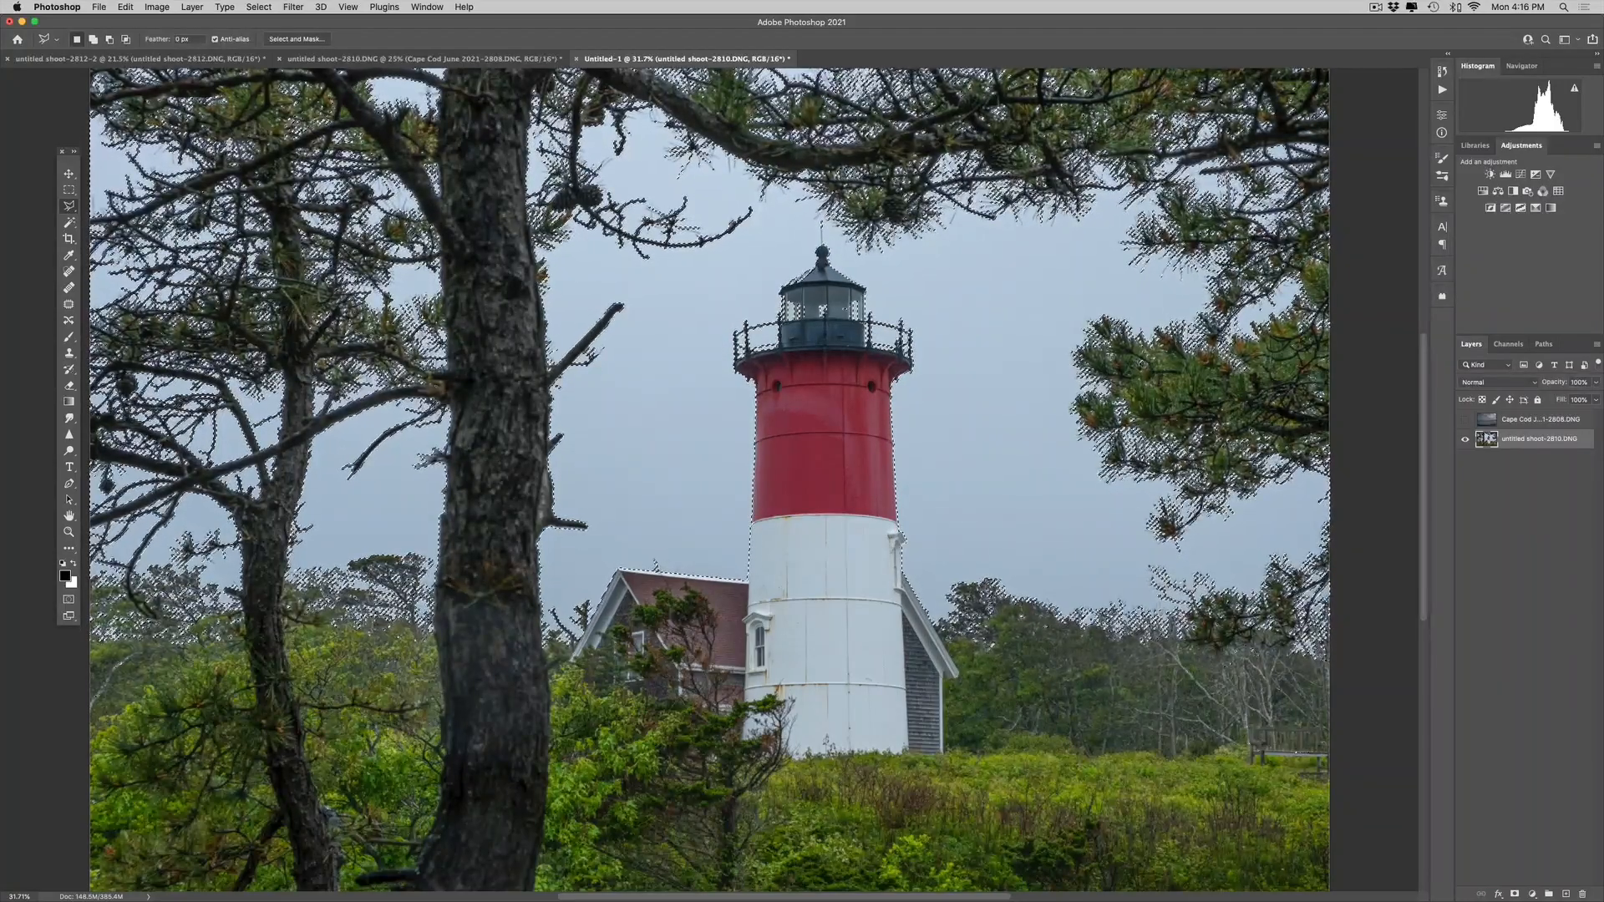
pyautogui.press('super+d')
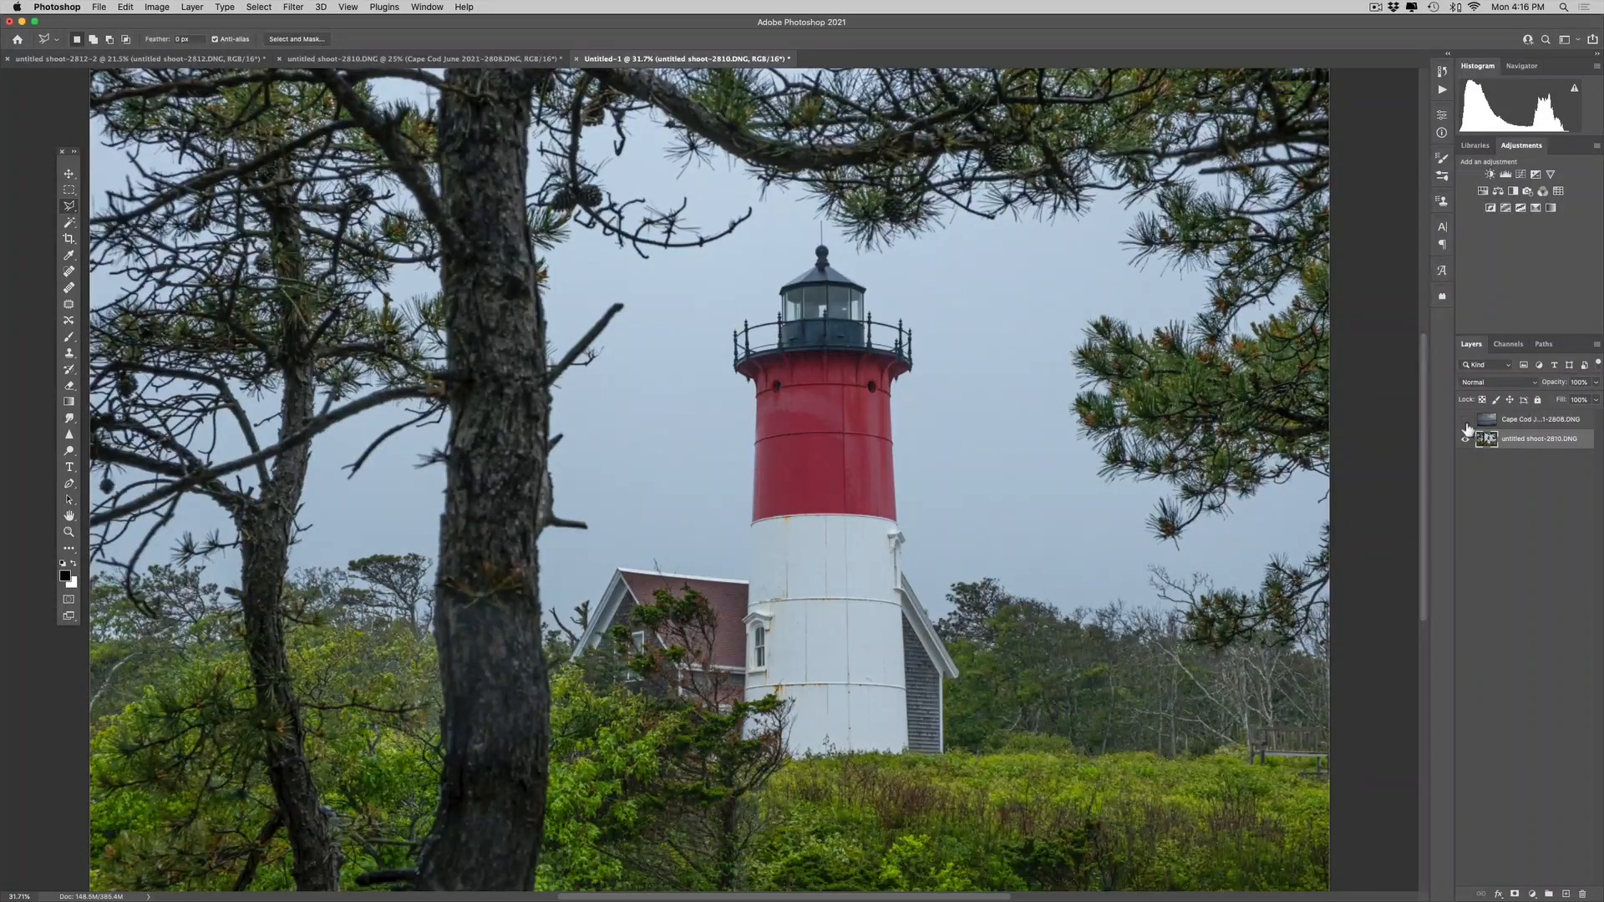
# Show the stormy Cape Cod sky layer, copy its full-width area above the water with a rectangular selection, and deselect
pyautogui.click(1465, 420)
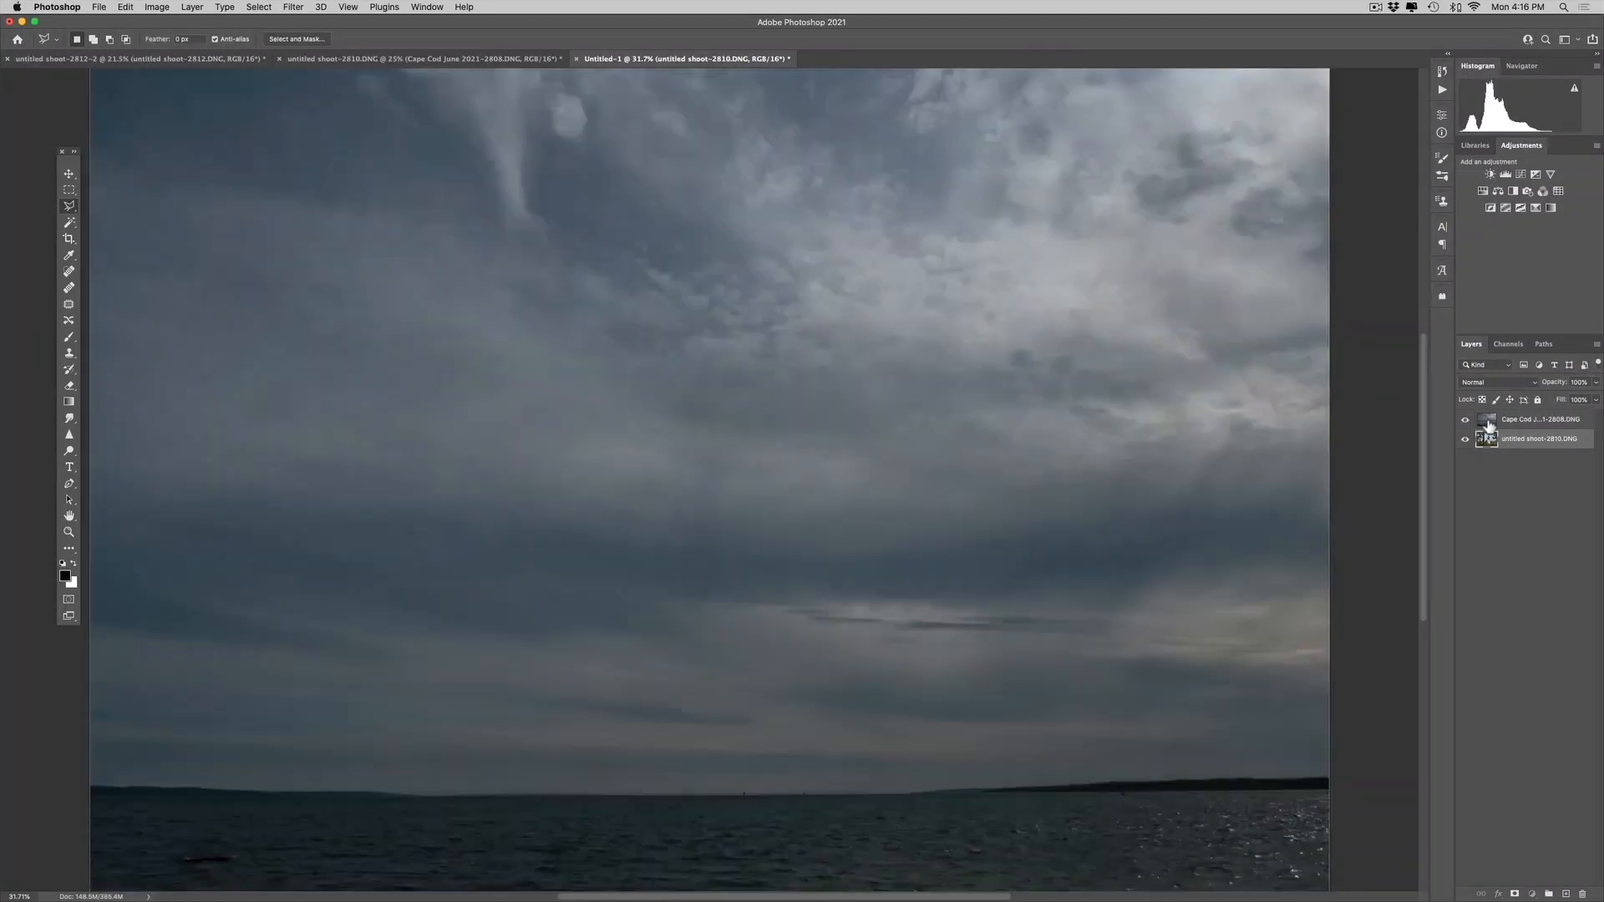
pyautogui.click(1485, 422)
pyautogui.press('z')
pyautogui.keyDown('alt'); pyautogui.click(729, 380); pyautogui.keyUp('alt')
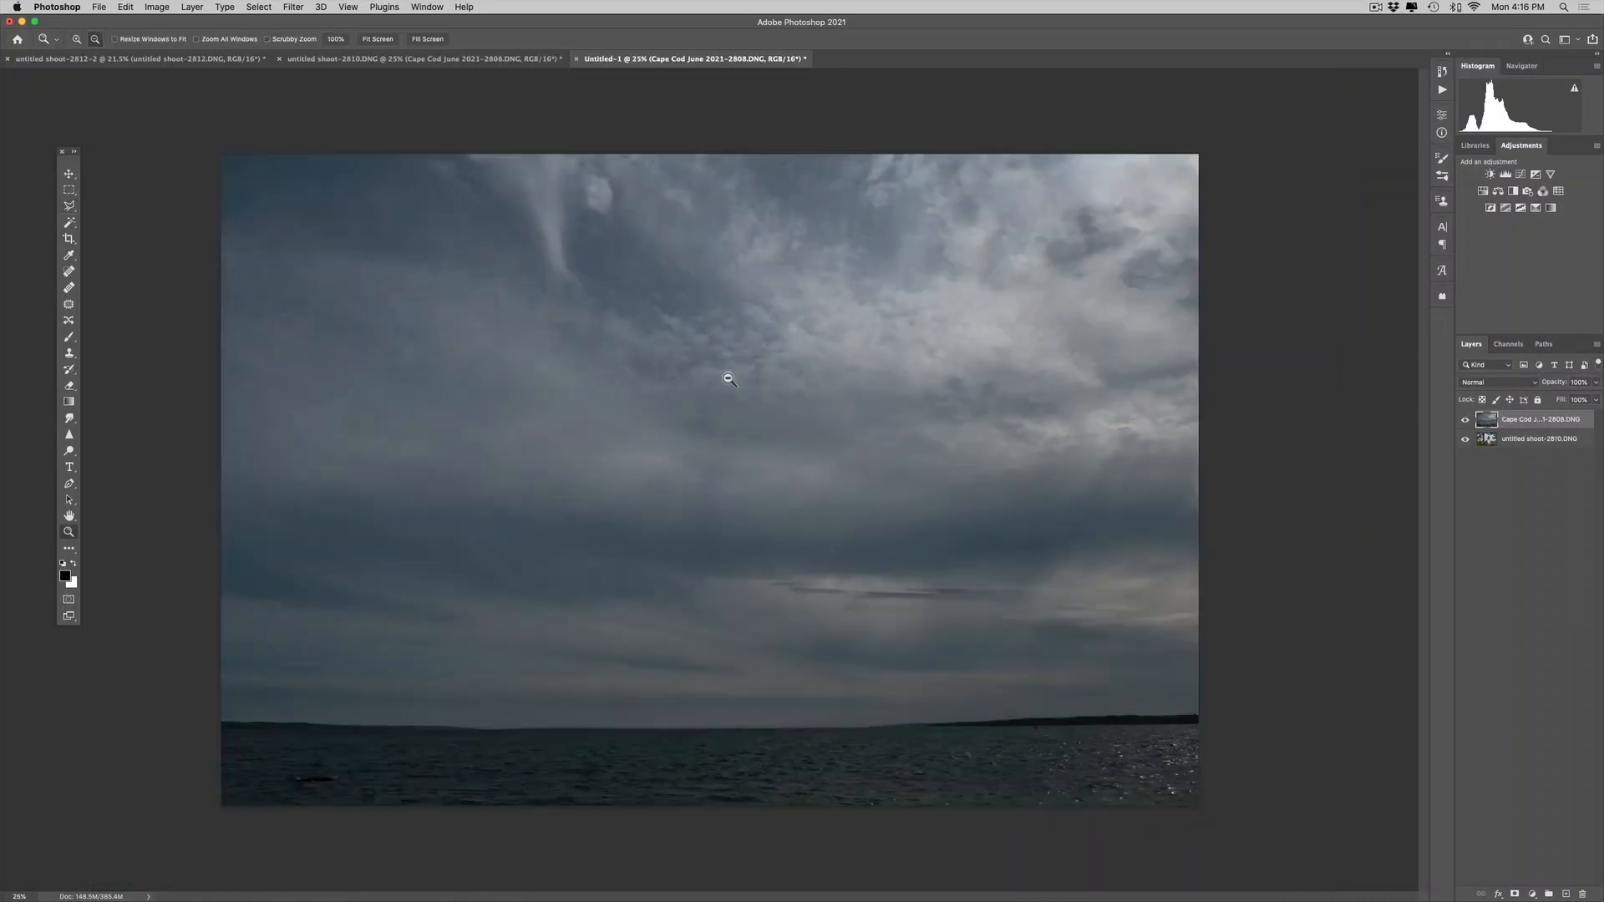
pyautogui.click(74, 192)
pyautogui.moveTo(194, 140); pyautogui.dragTo(1250, 730)
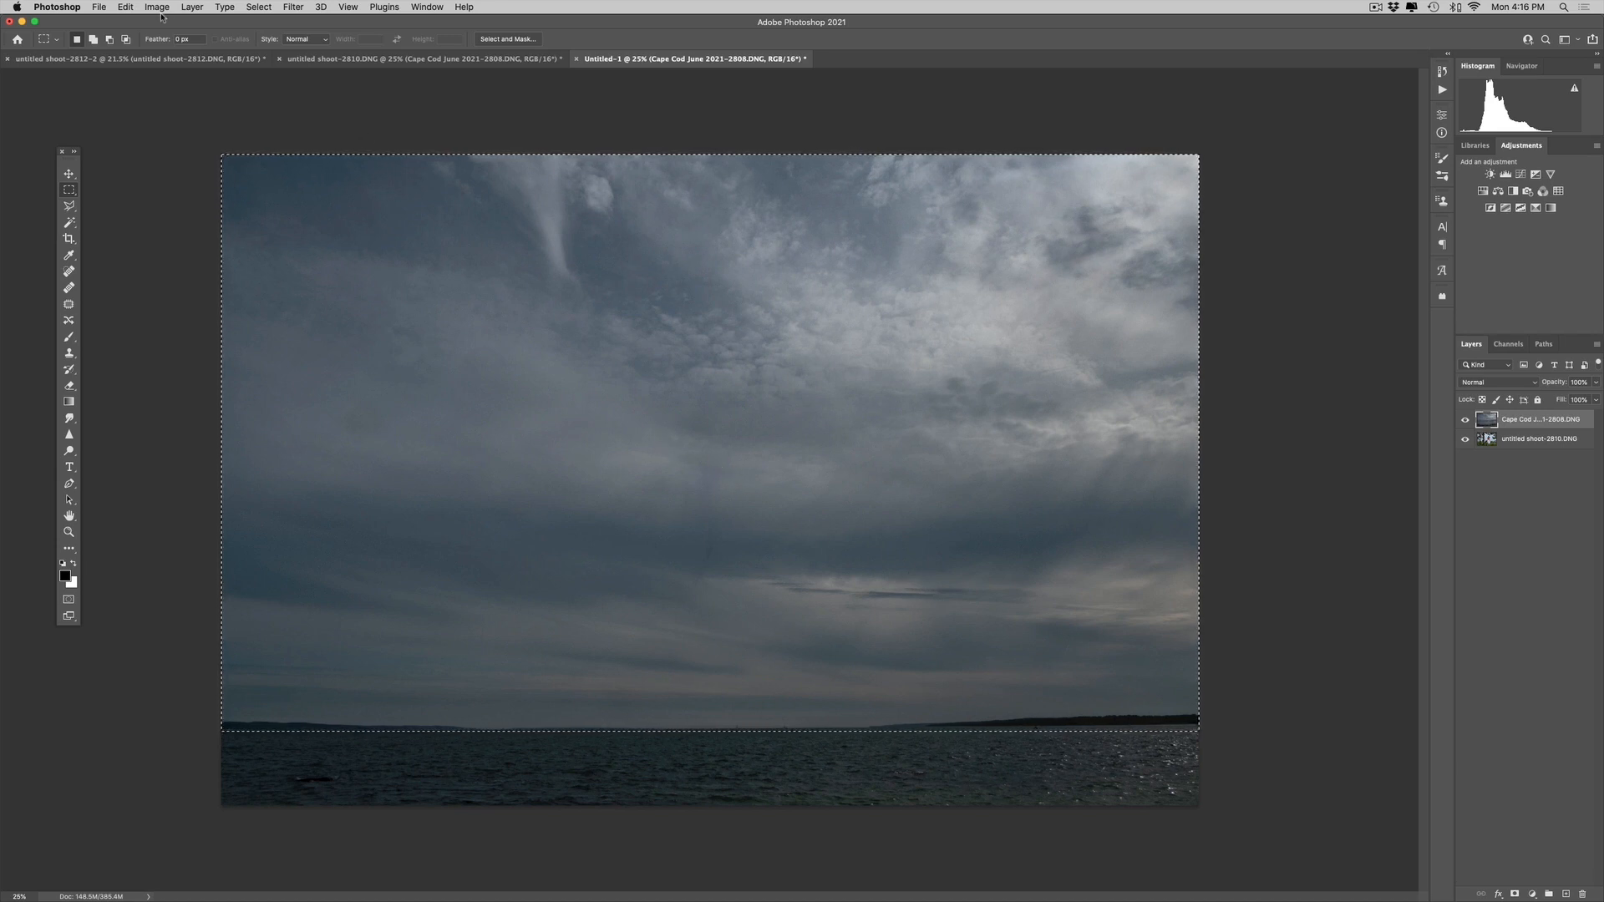
pyautogui.click(124, 6)
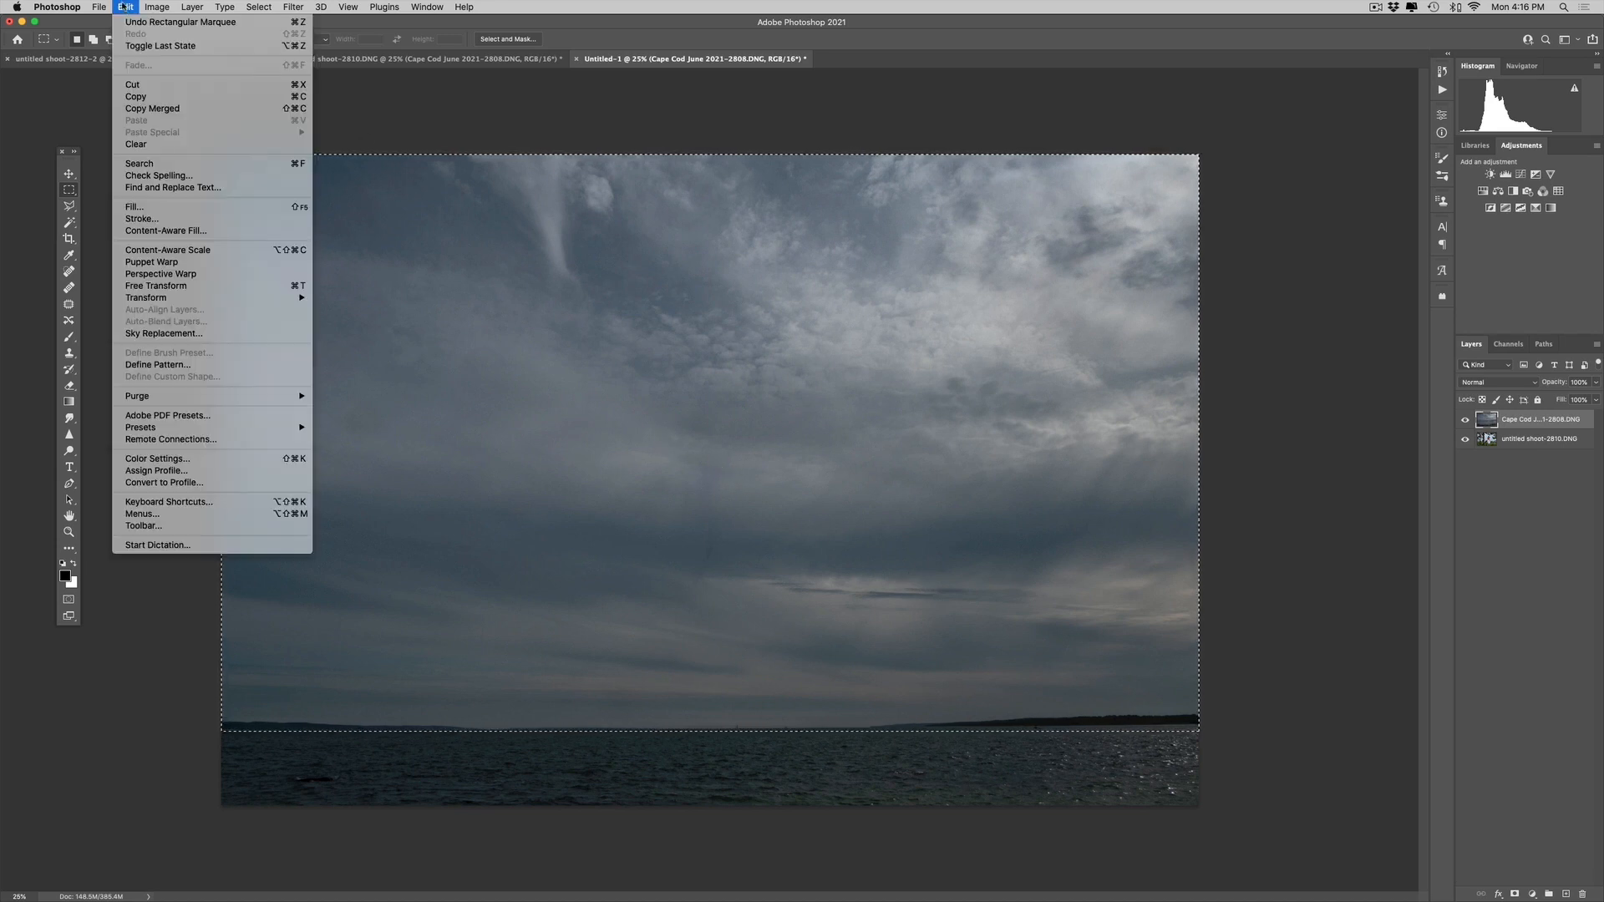
pyautogui.click(137, 97)
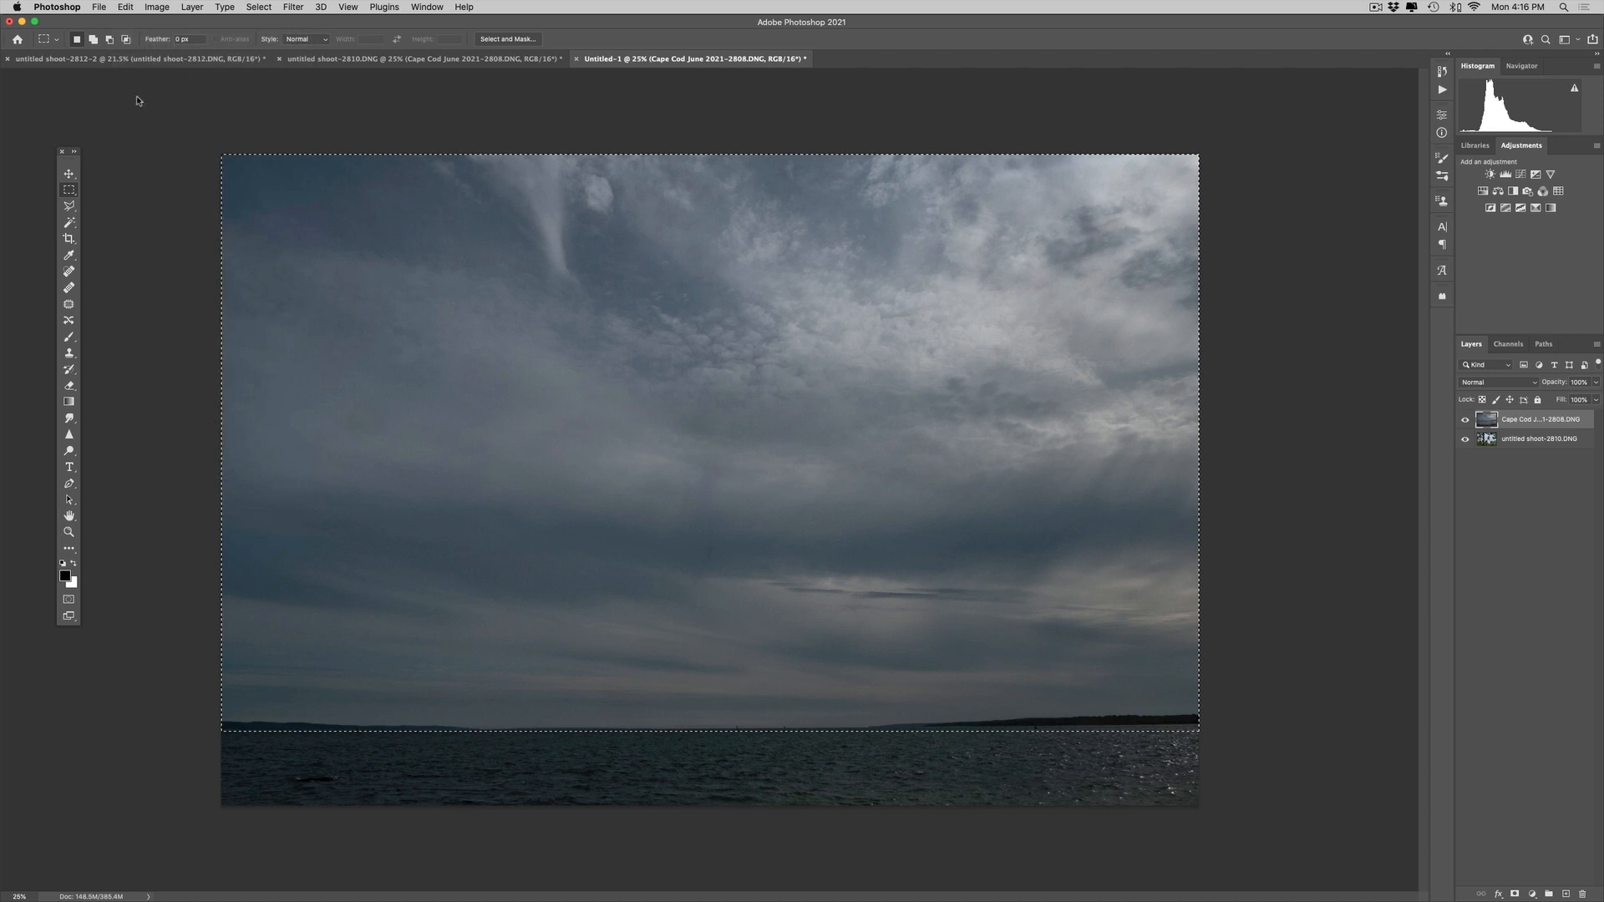
pyautogui.click(376, 239)
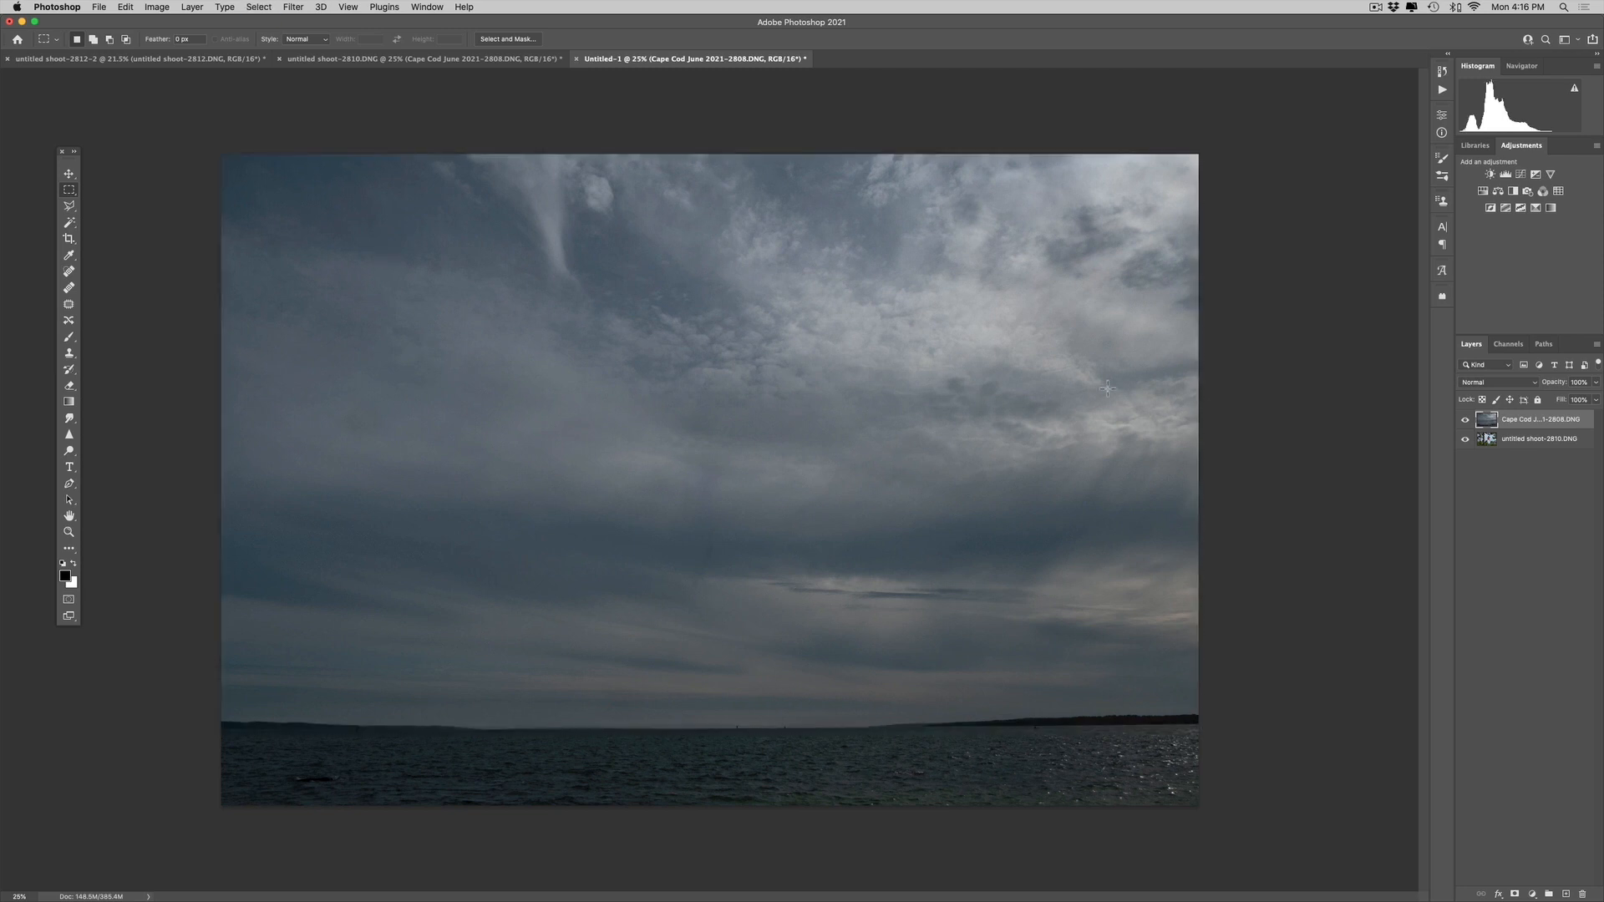
# Hide the stormy sky layer and load the saved sky selection with the lighthouse layer active
pyautogui.click(1465, 420)
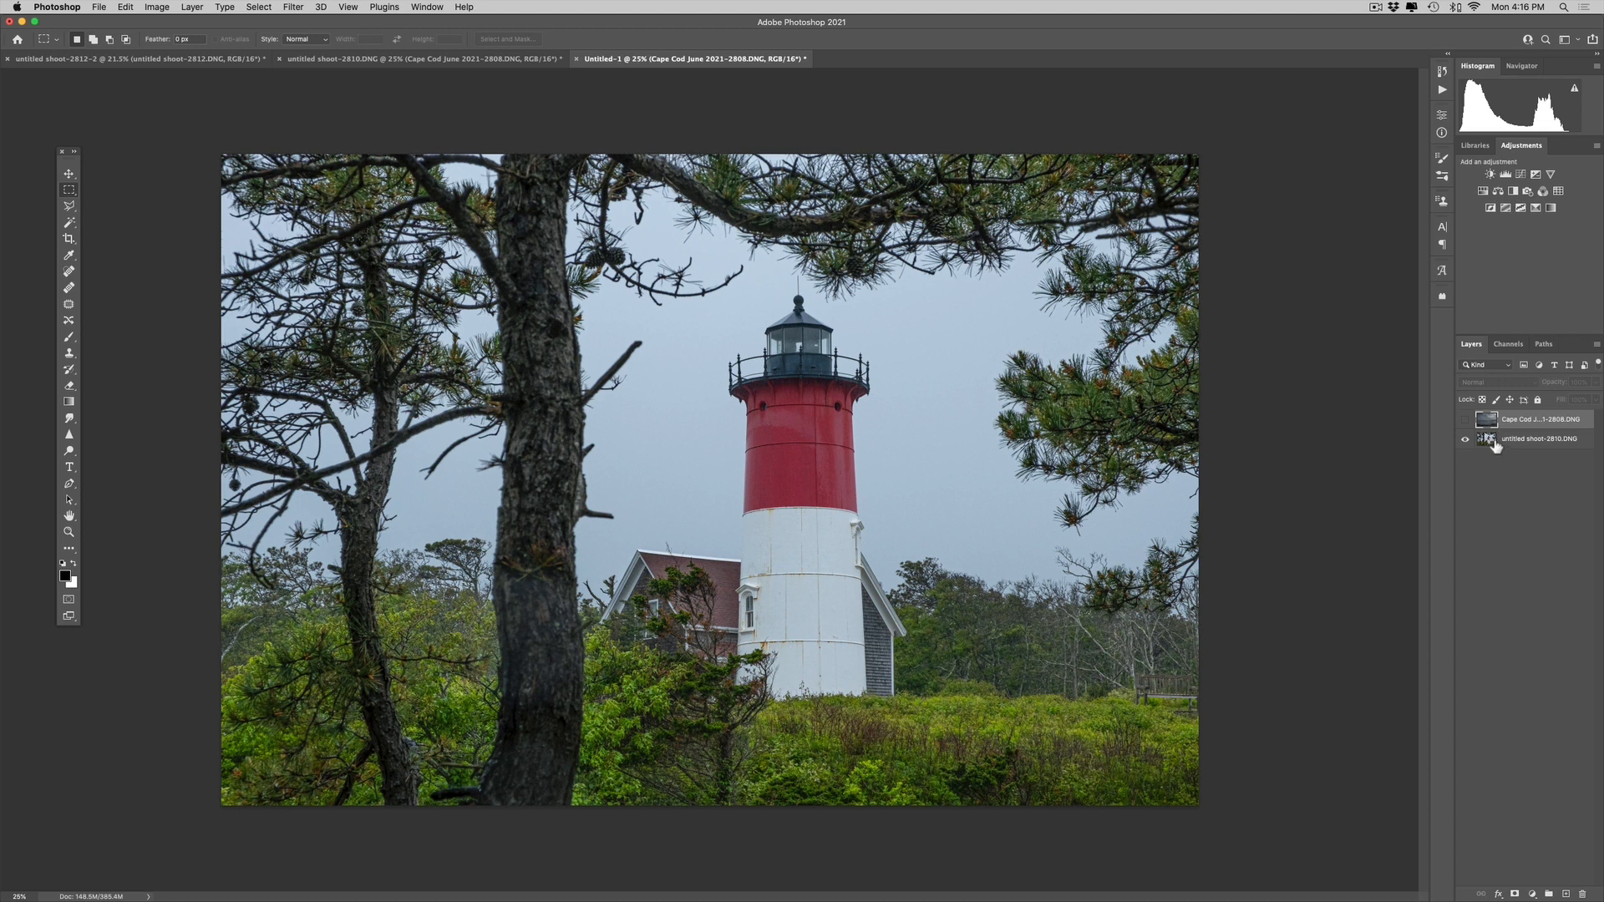
pyautogui.click(1494, 439)
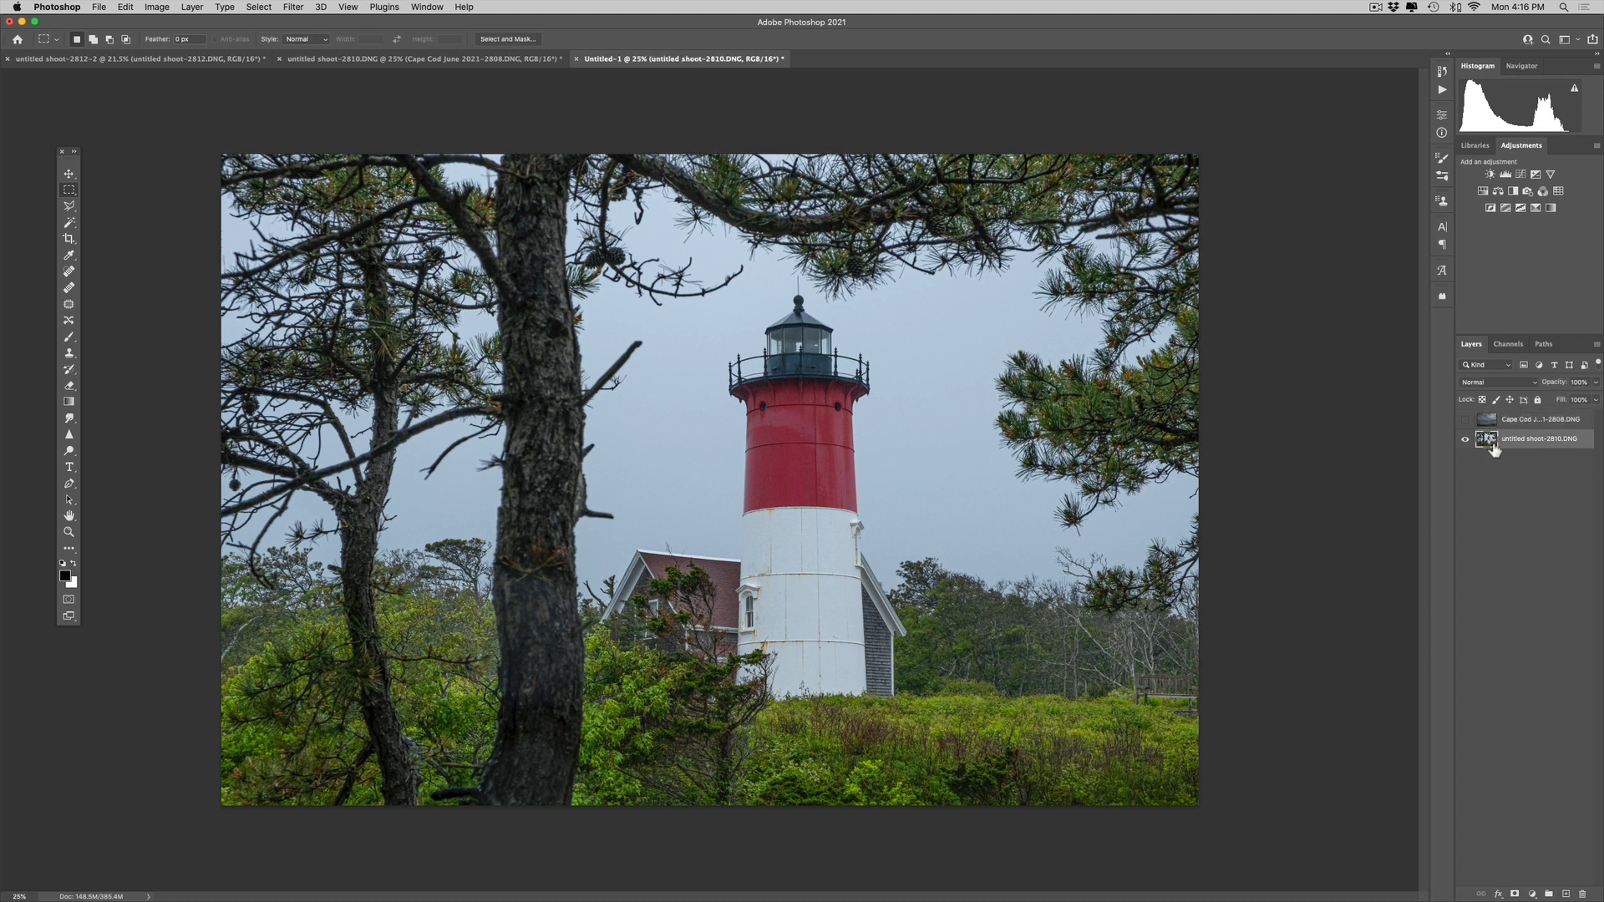
pyautogui.click(256, 6)
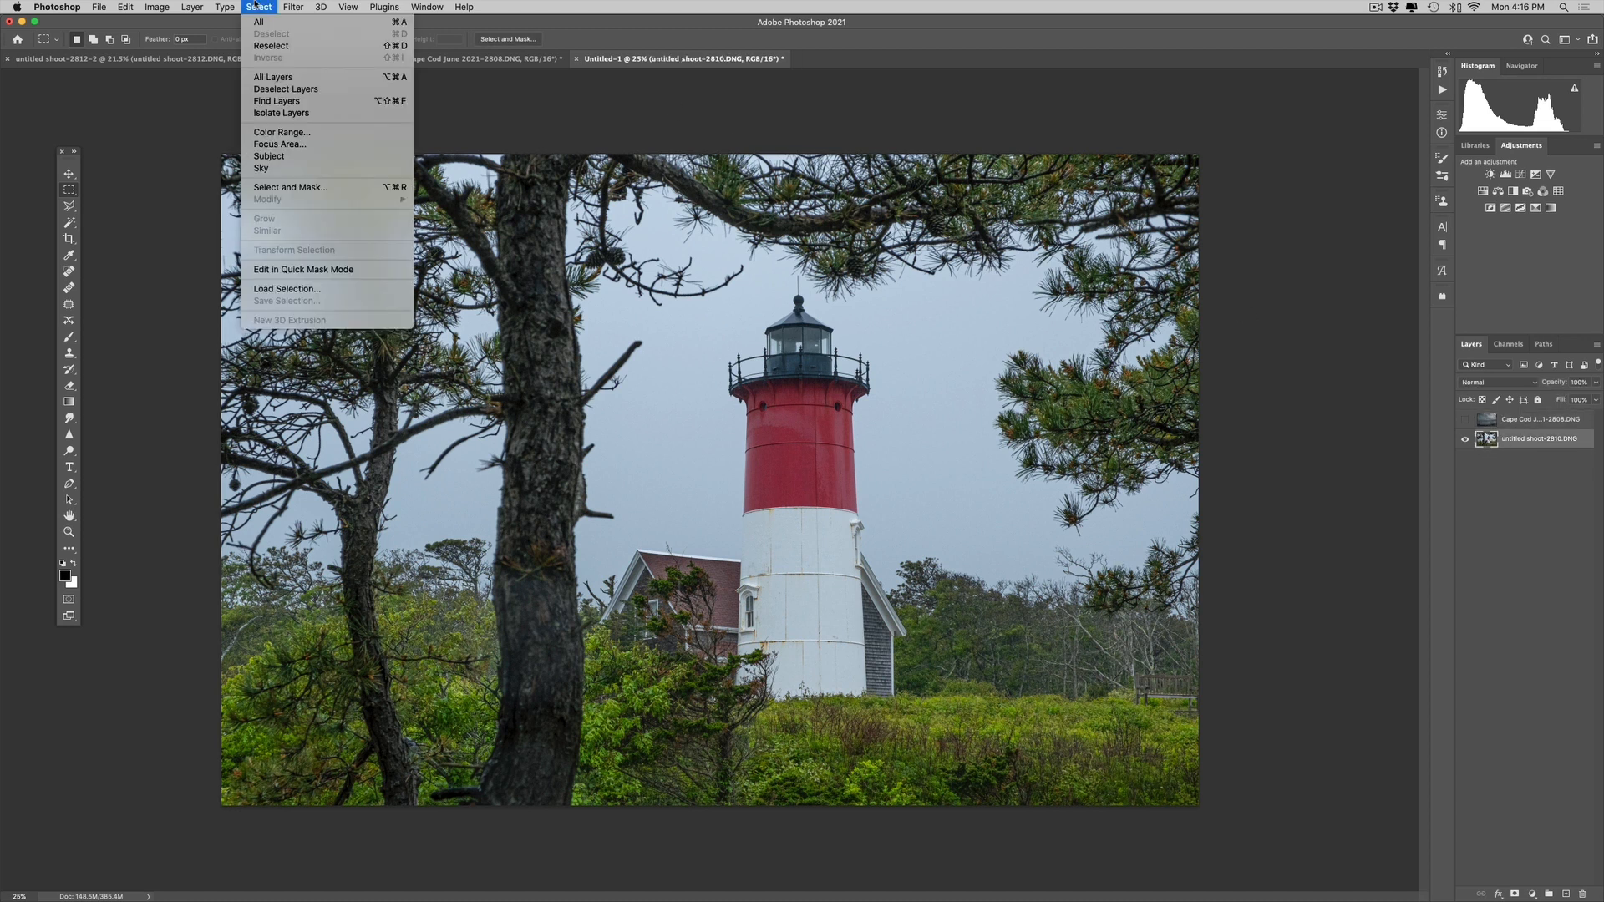
pyautogui.click(269, 287)
pyautogui.click(793, 420)
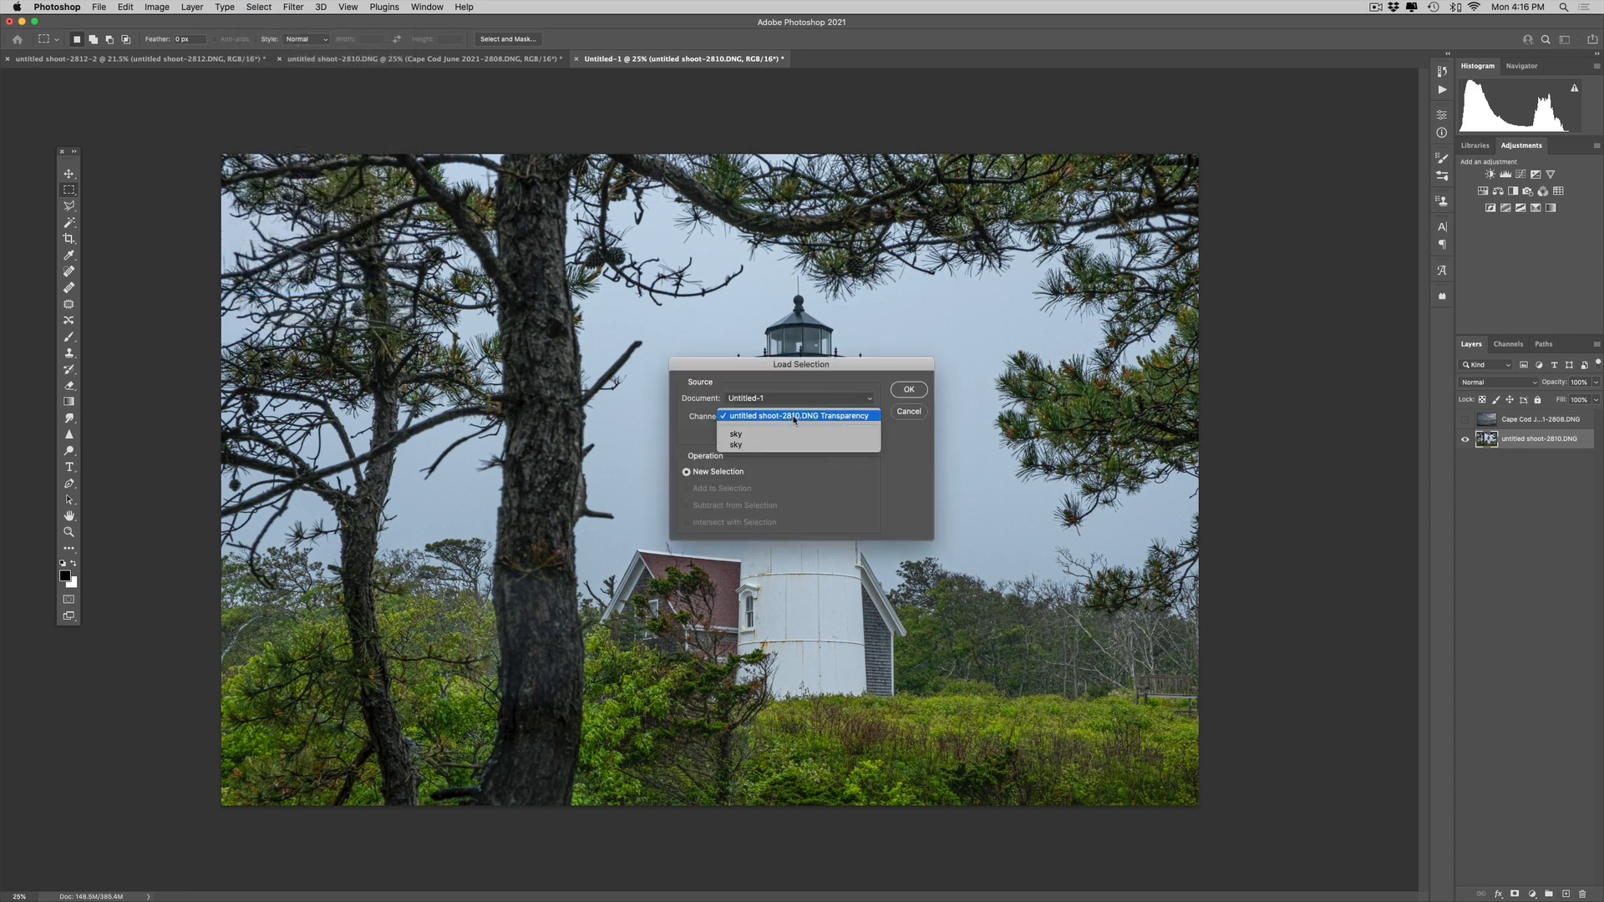
pyautogui.click(854, 423)
pyautogui.click(906, 390)
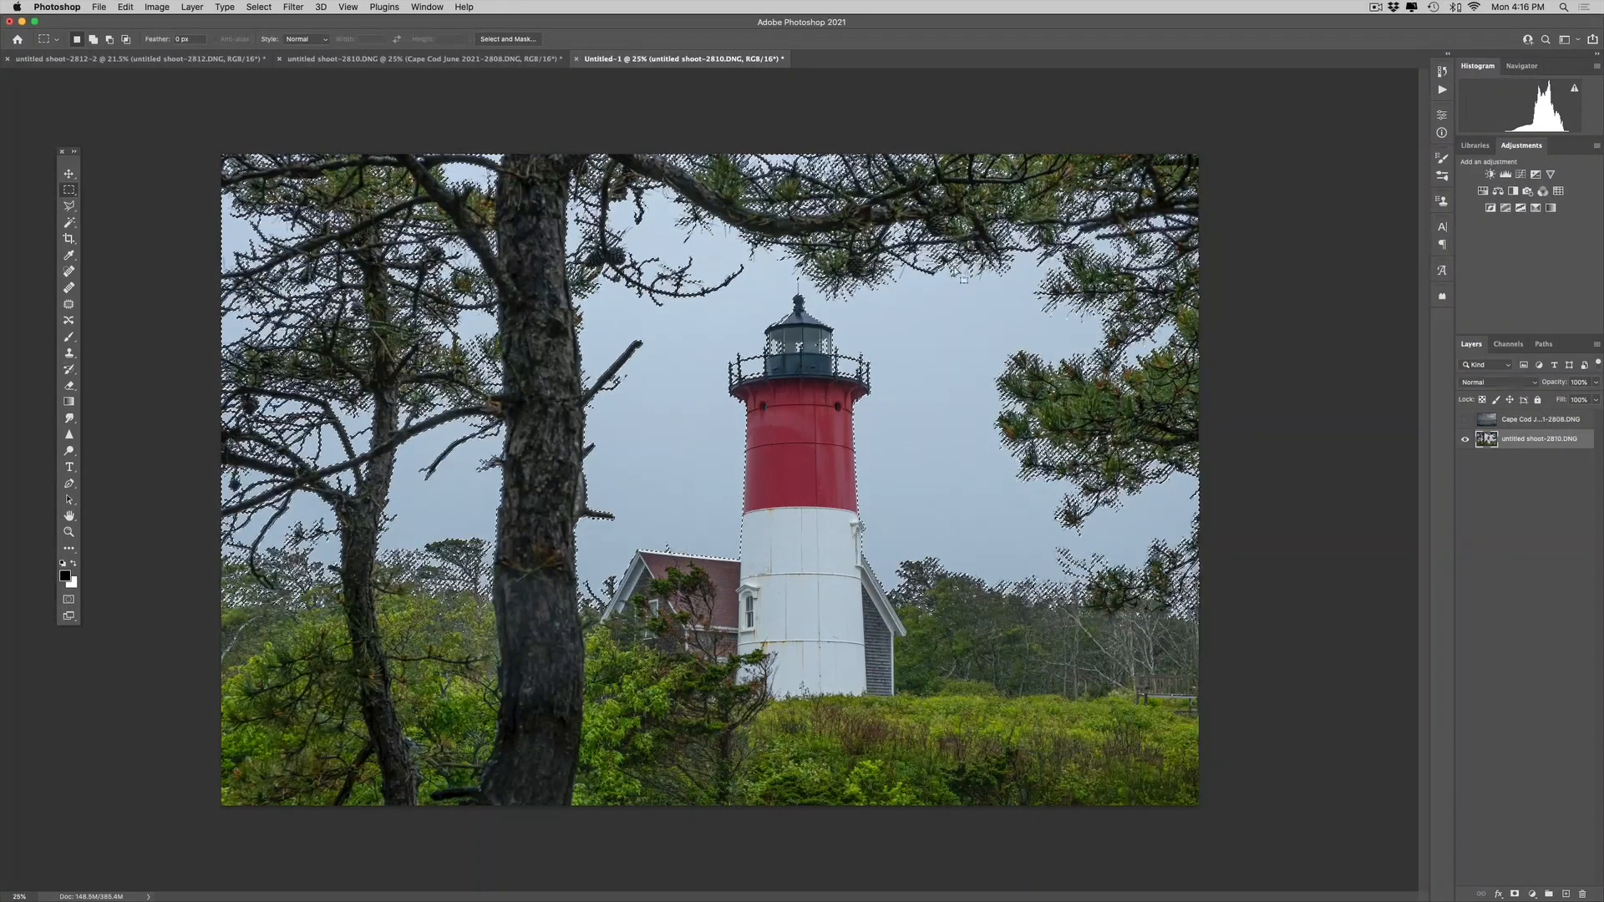
pyautogui.click(126, 8)
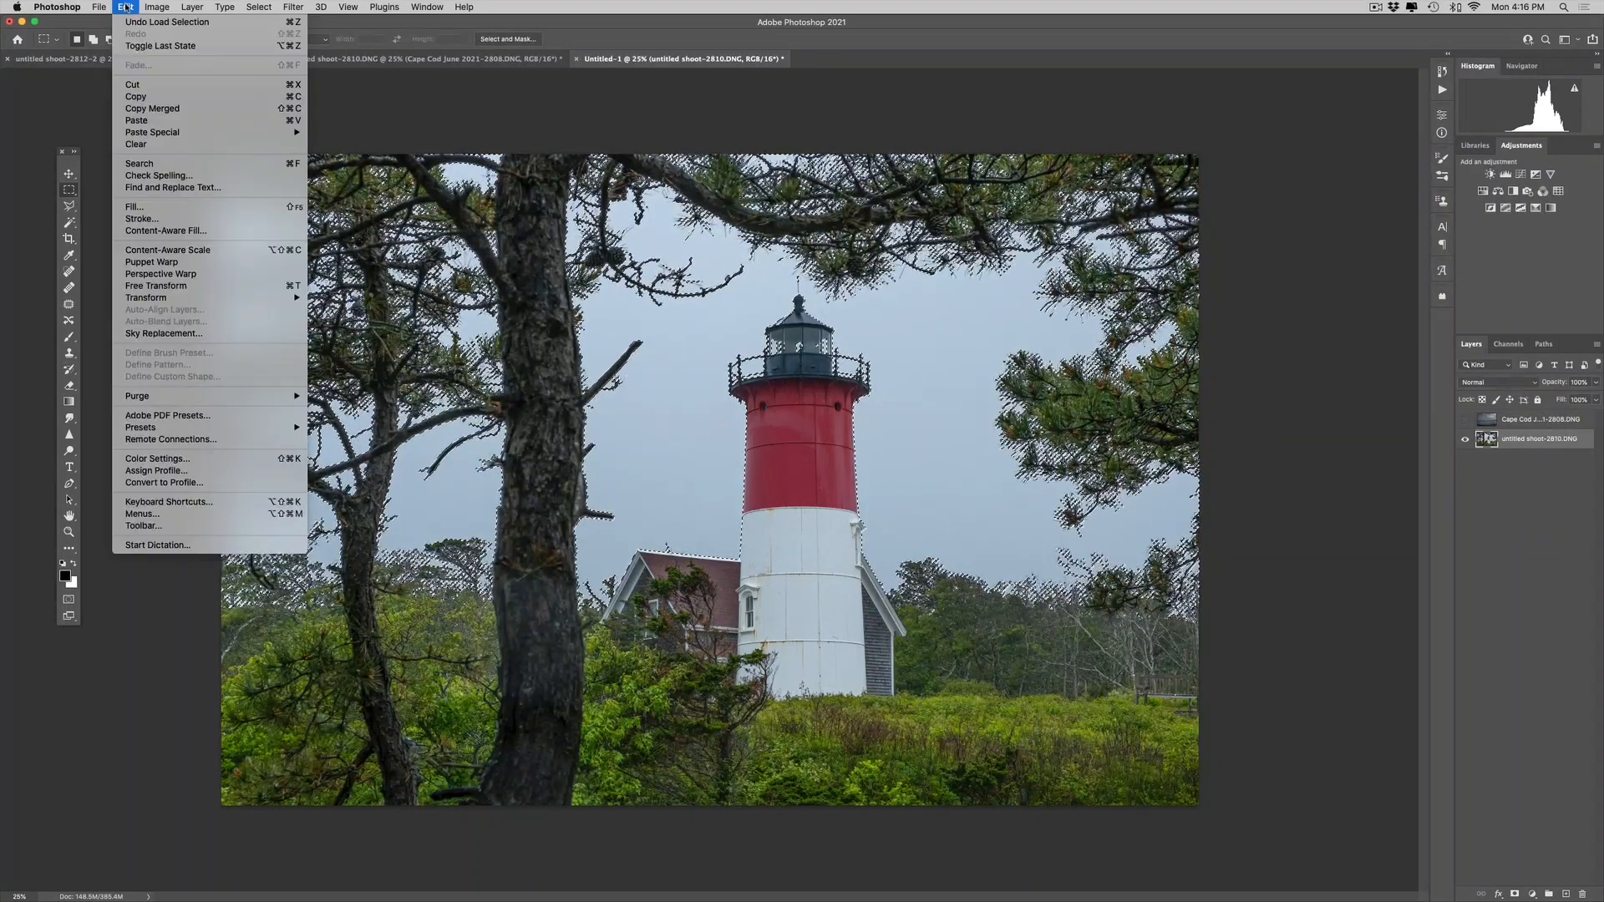
pyautogui.moveTo(144, 133)
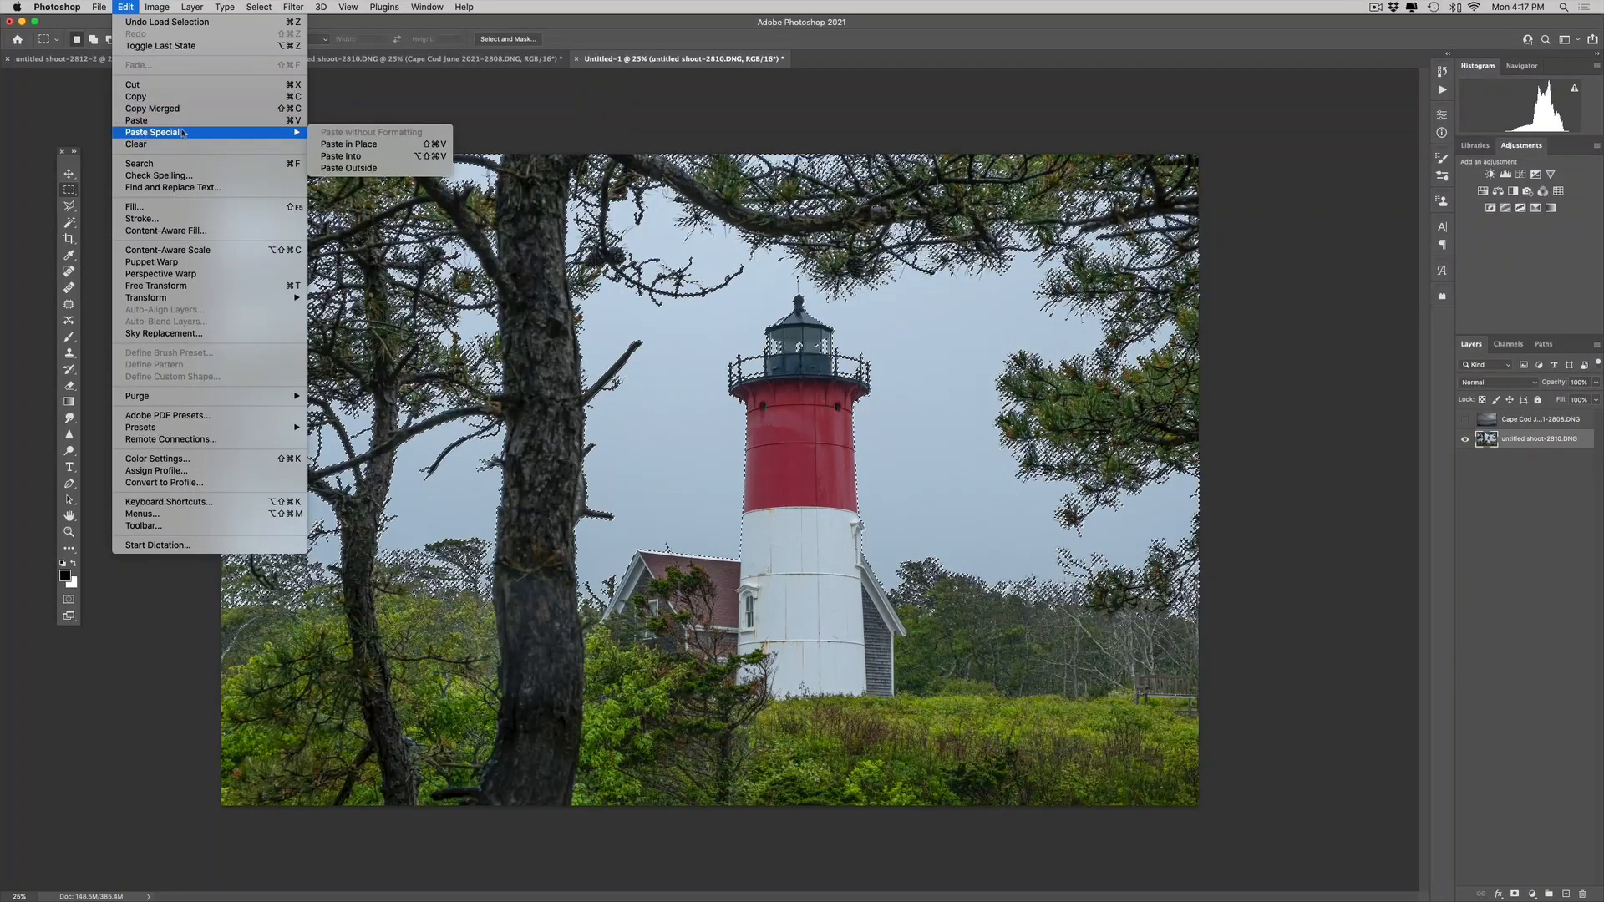
pyautogui.click(402, 158)
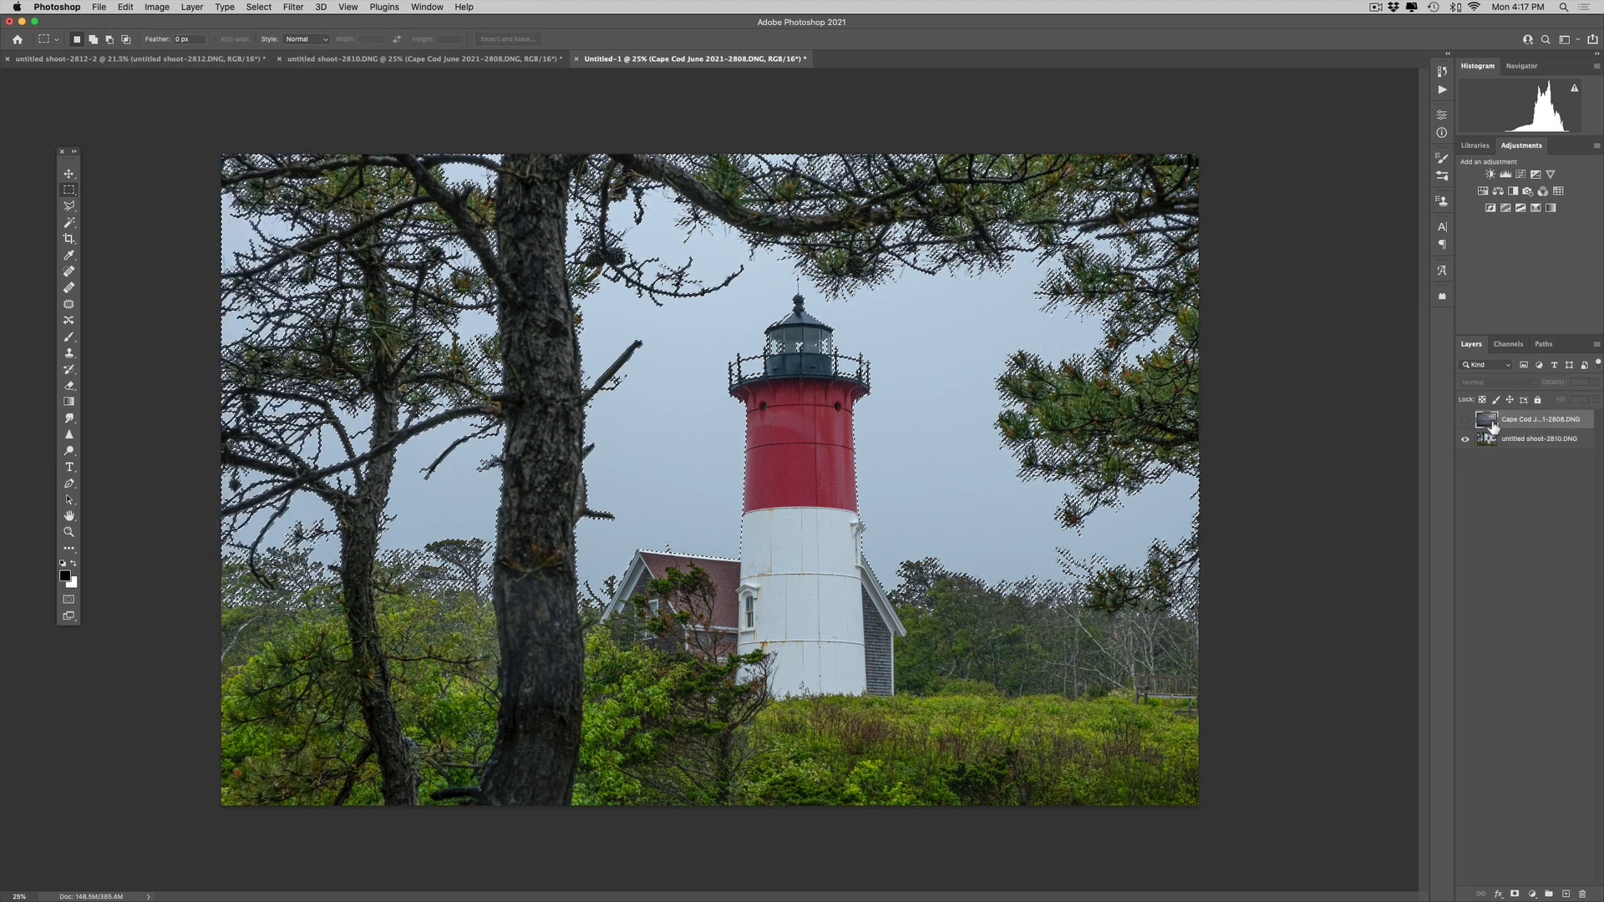
pyautogui.click(98, 7)
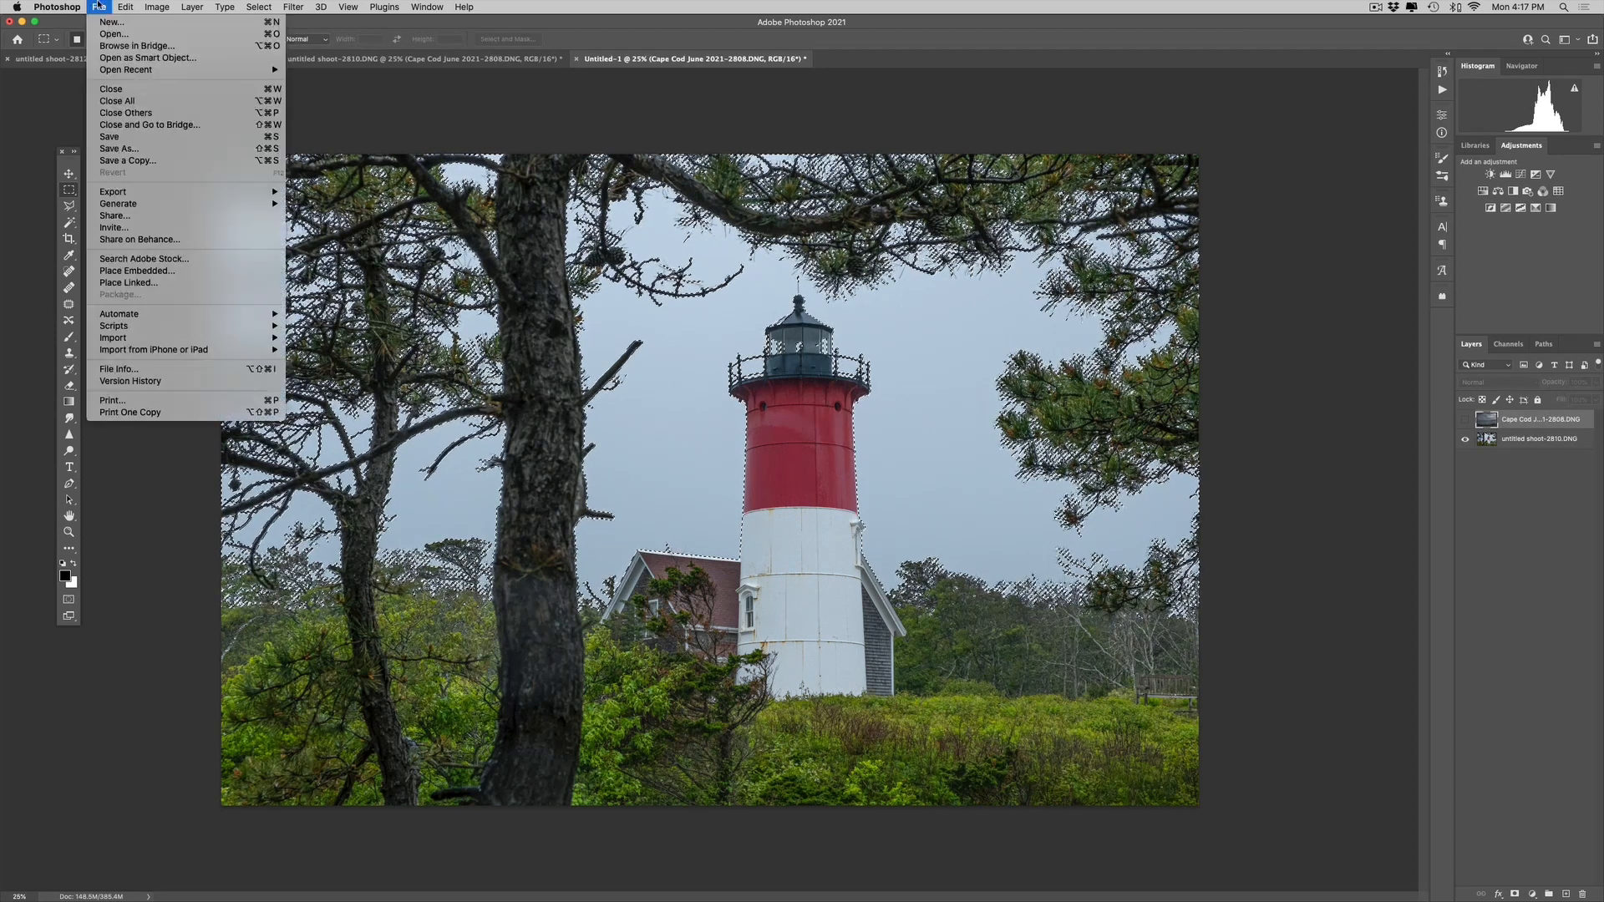
pyautogui.moveTo(125, 5)
pyautogui.moveTo(251, 132)
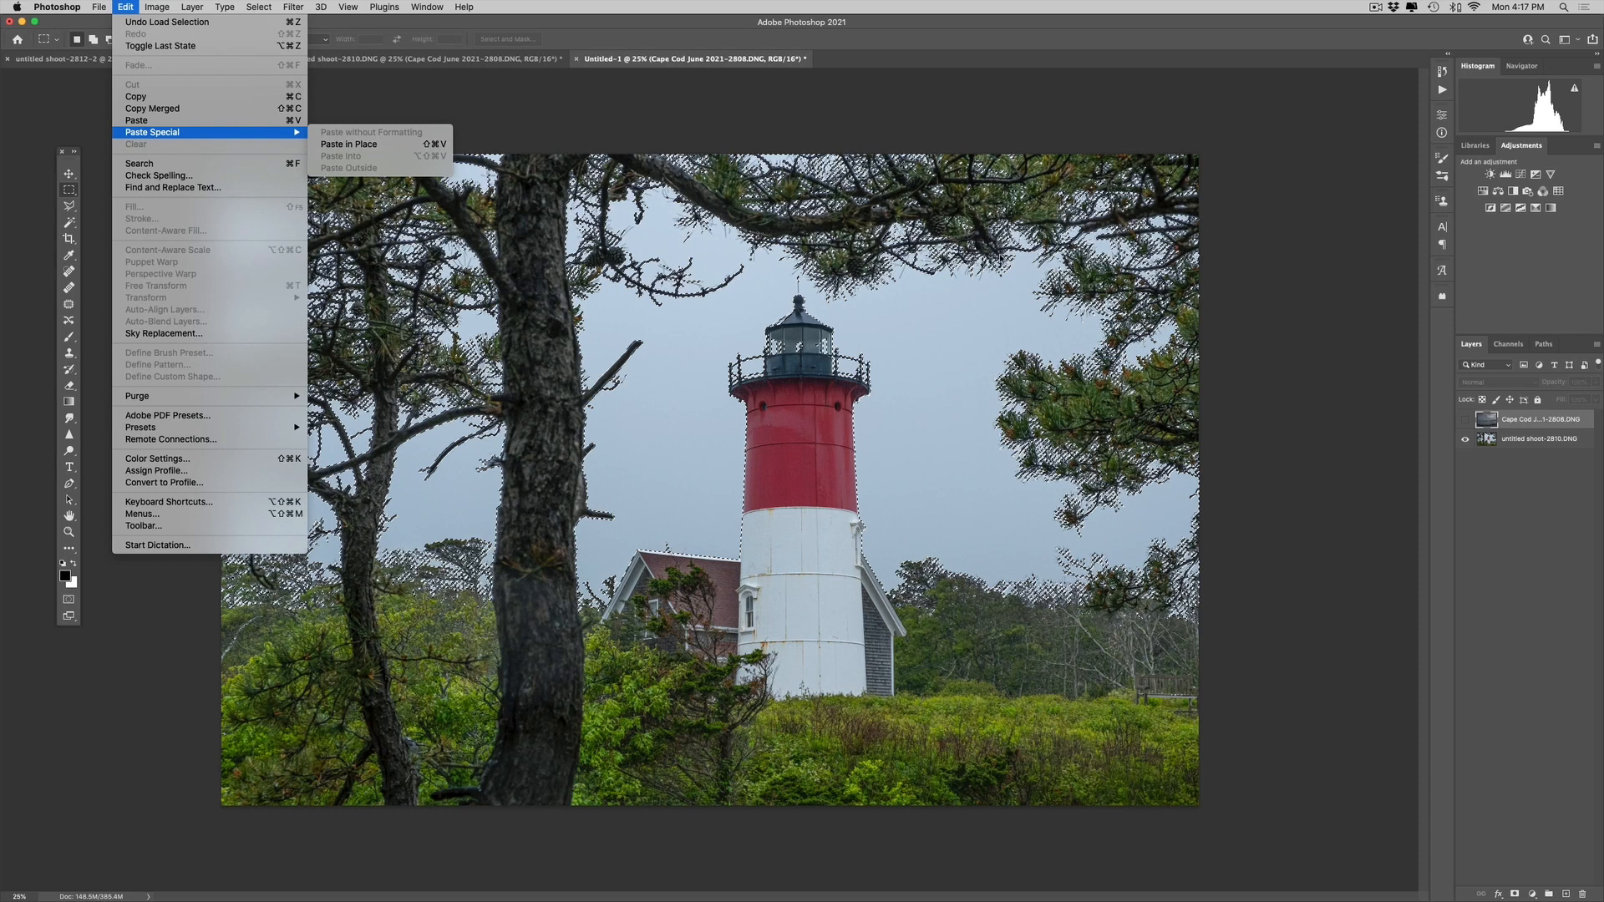
# Make the lighthouse layer active and use Paste Into to place the copied clouds inside the sky selection
pyautogui.click(1489, 438)
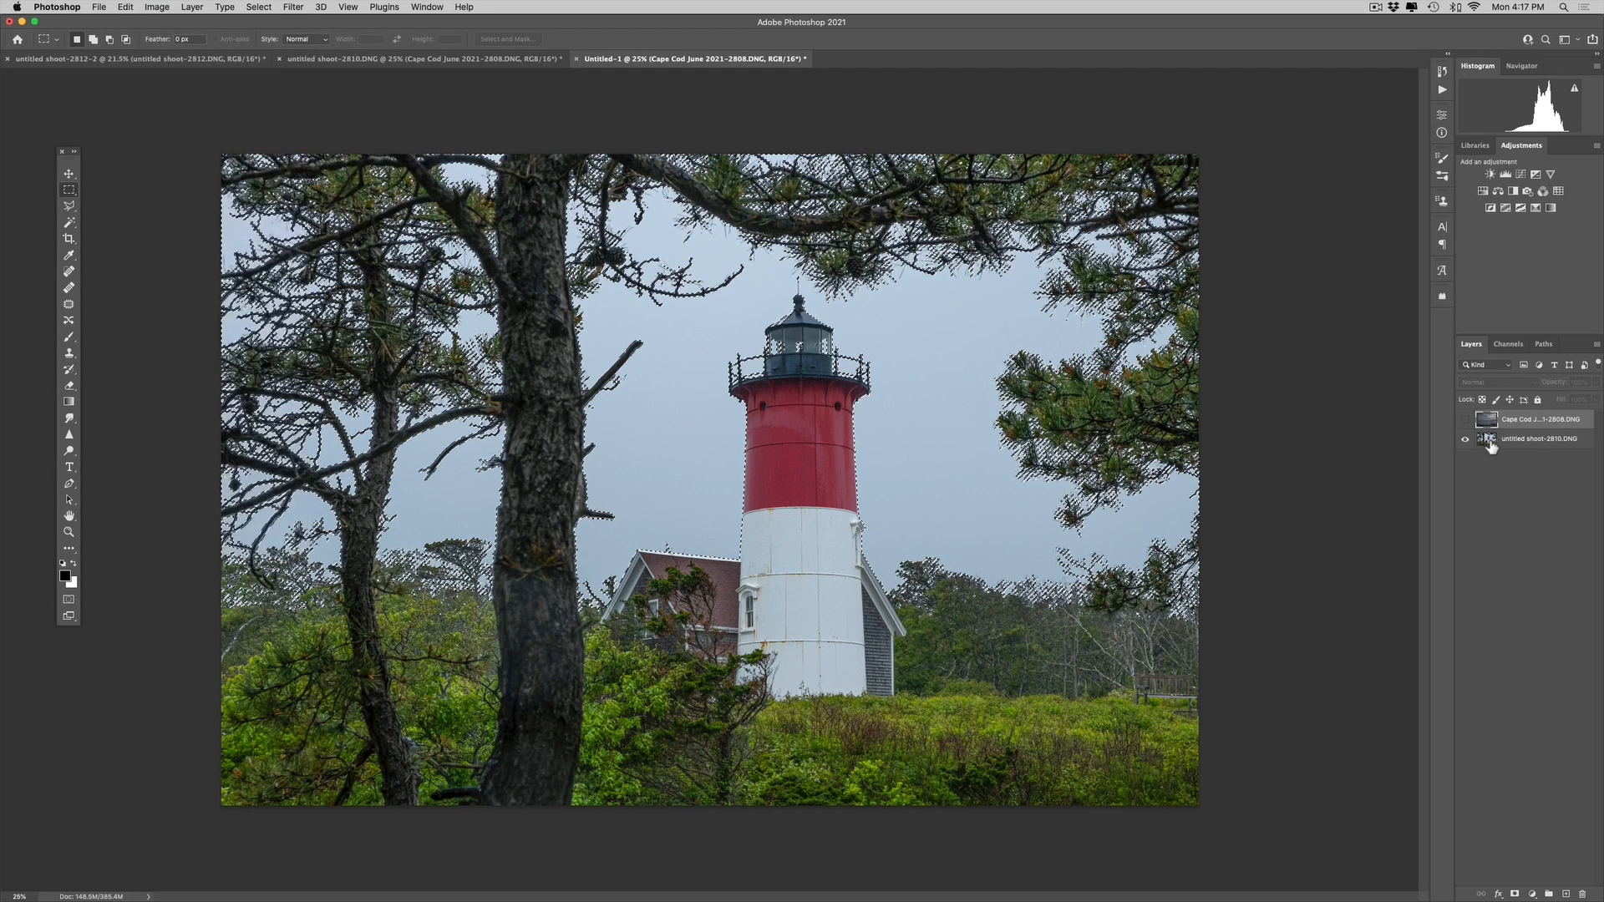
pyautogui.click(1490, 439)
pyautogui.click(124, 7)
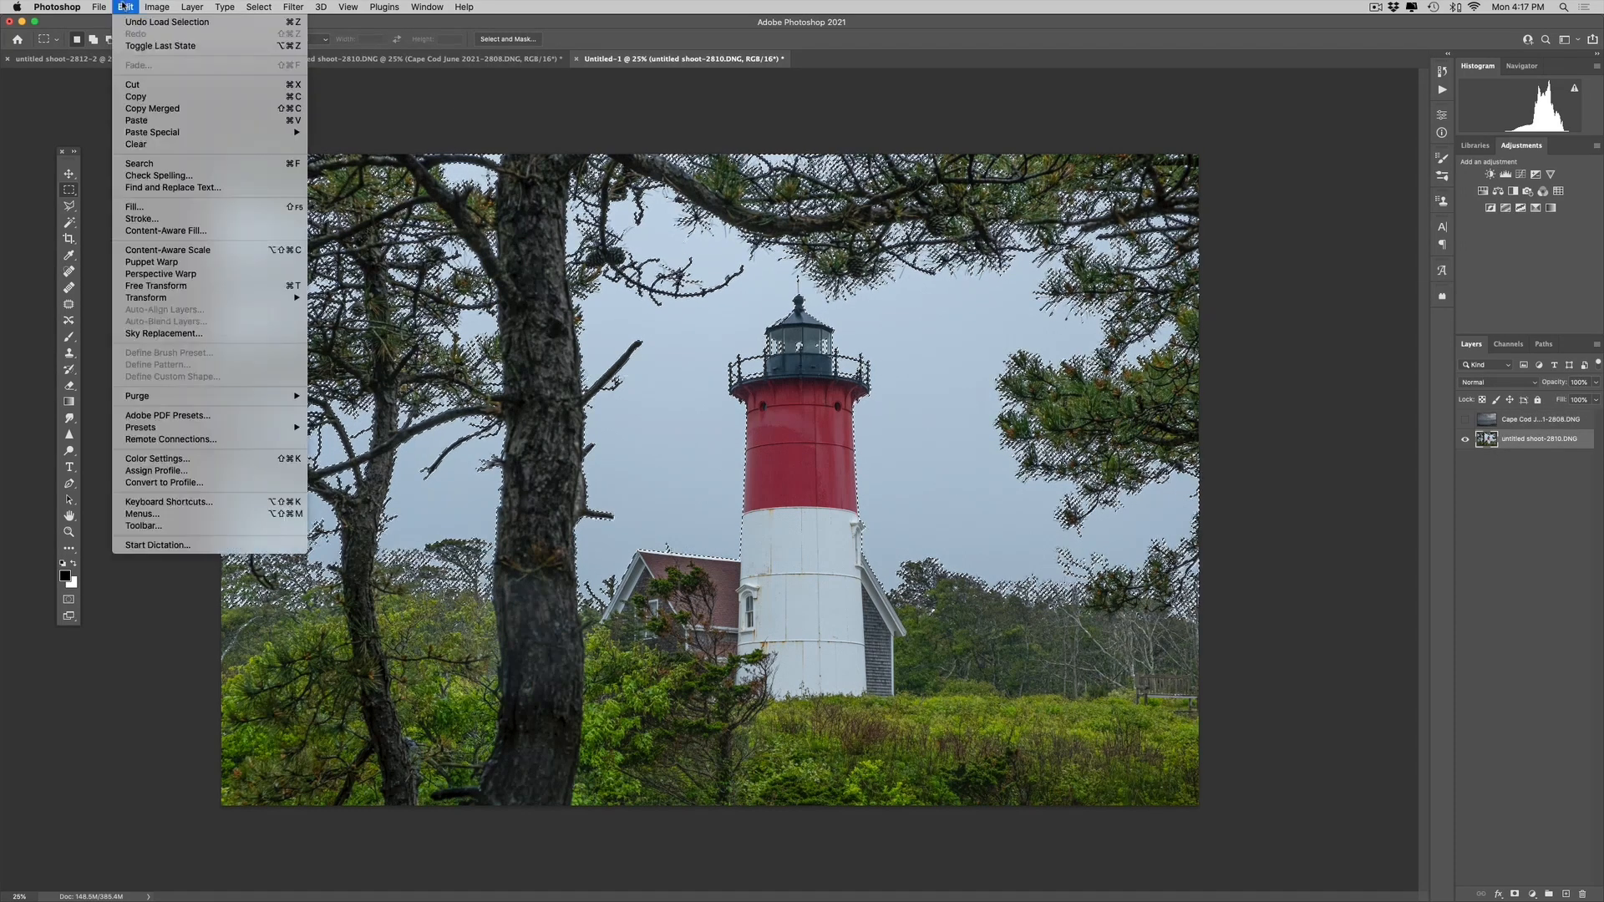
pyautogui.moveTo(205, 133)
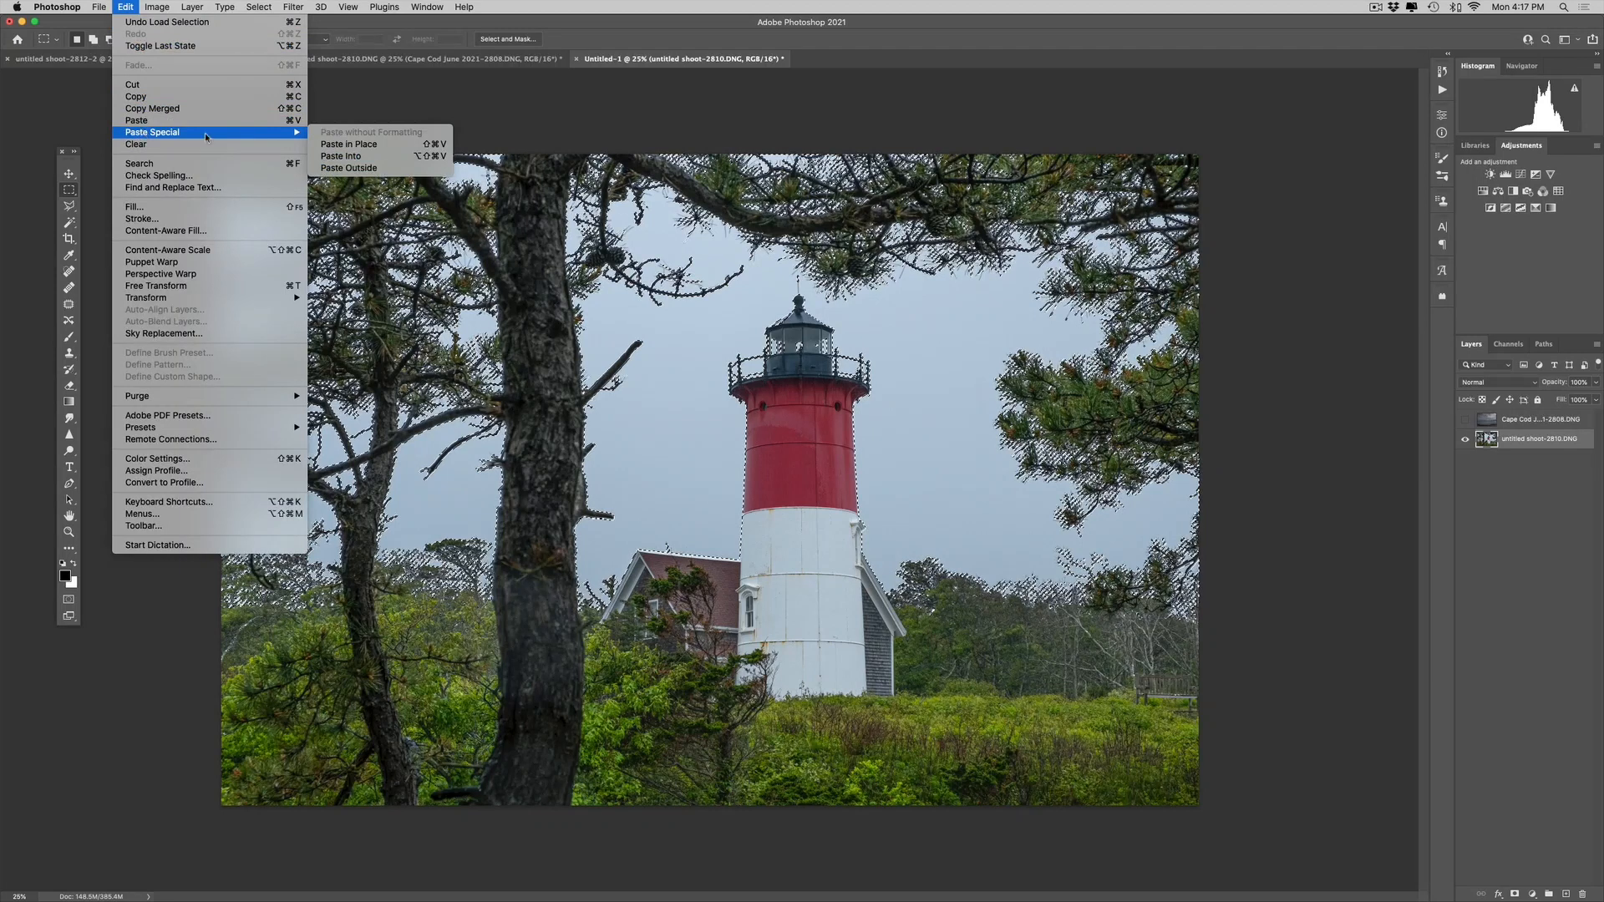
pyautogui.click(342, 156)
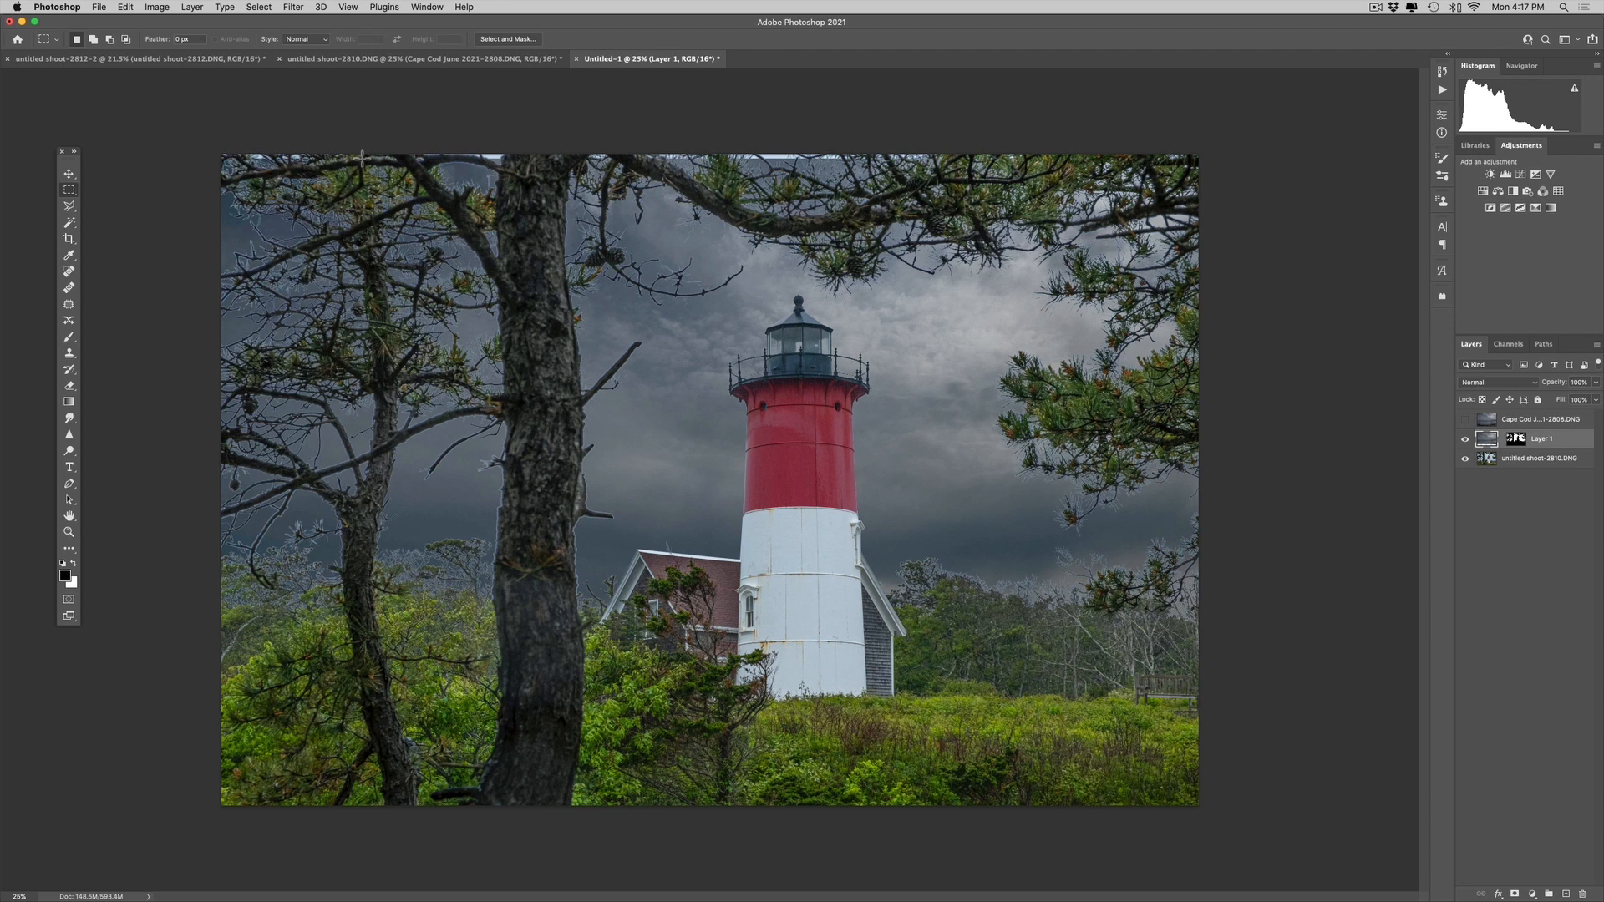
# Move the pasted clouds upward and slightly to the right within their mask, using the Move tool
pyautogui.press('z')
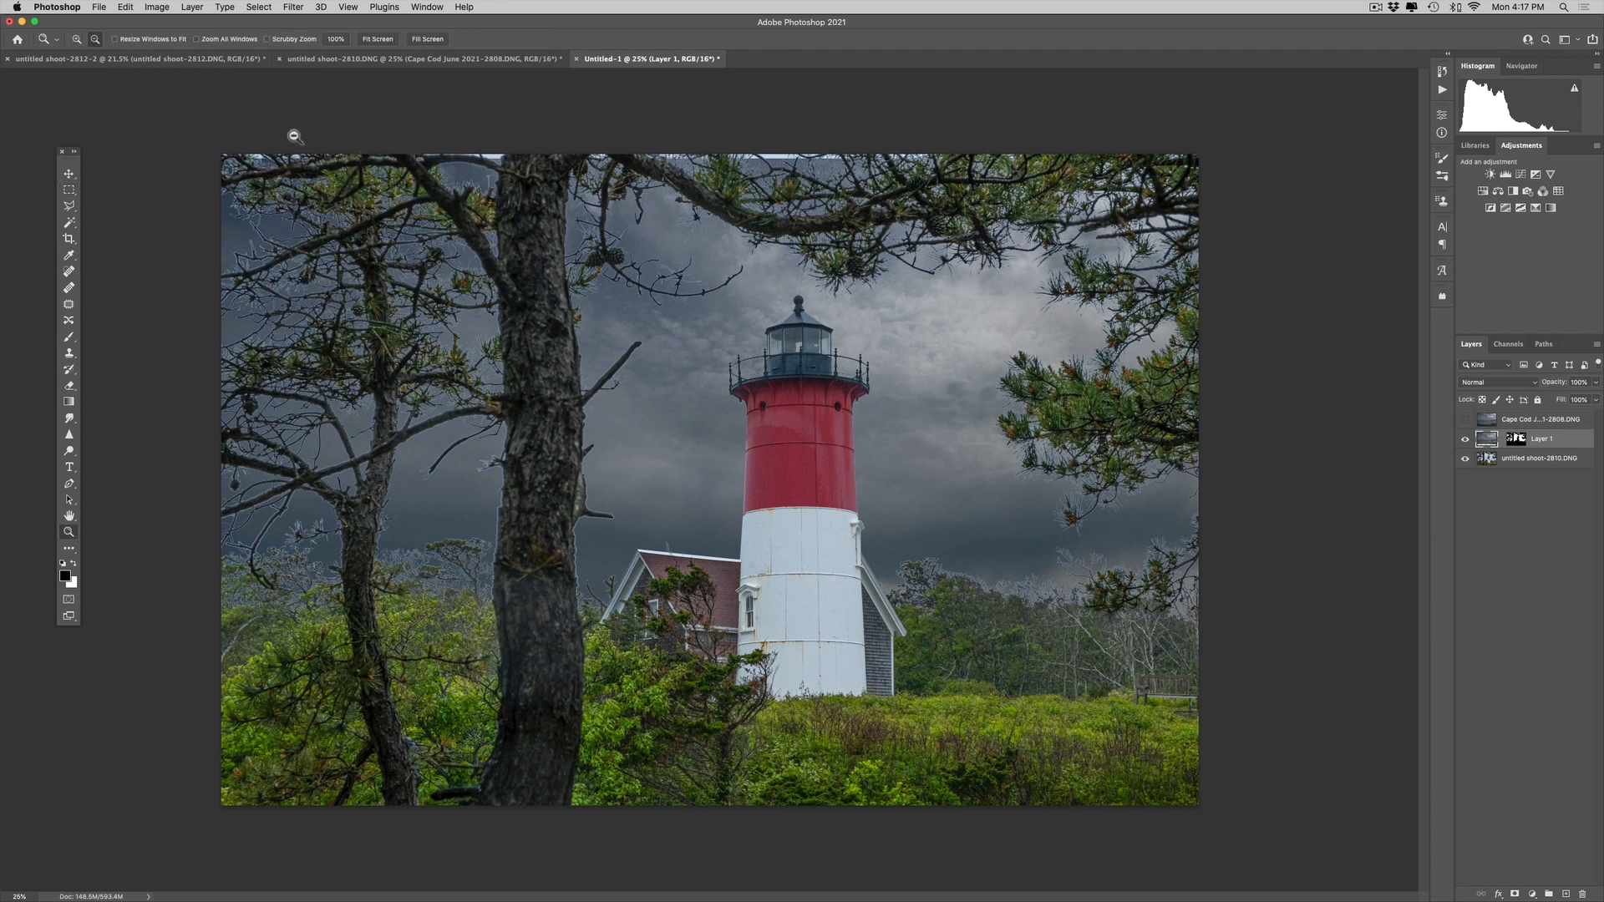
pyautogui.keyDown('alt'); pyautogui.click(711, 416); pyautogui.keyUp('alt')
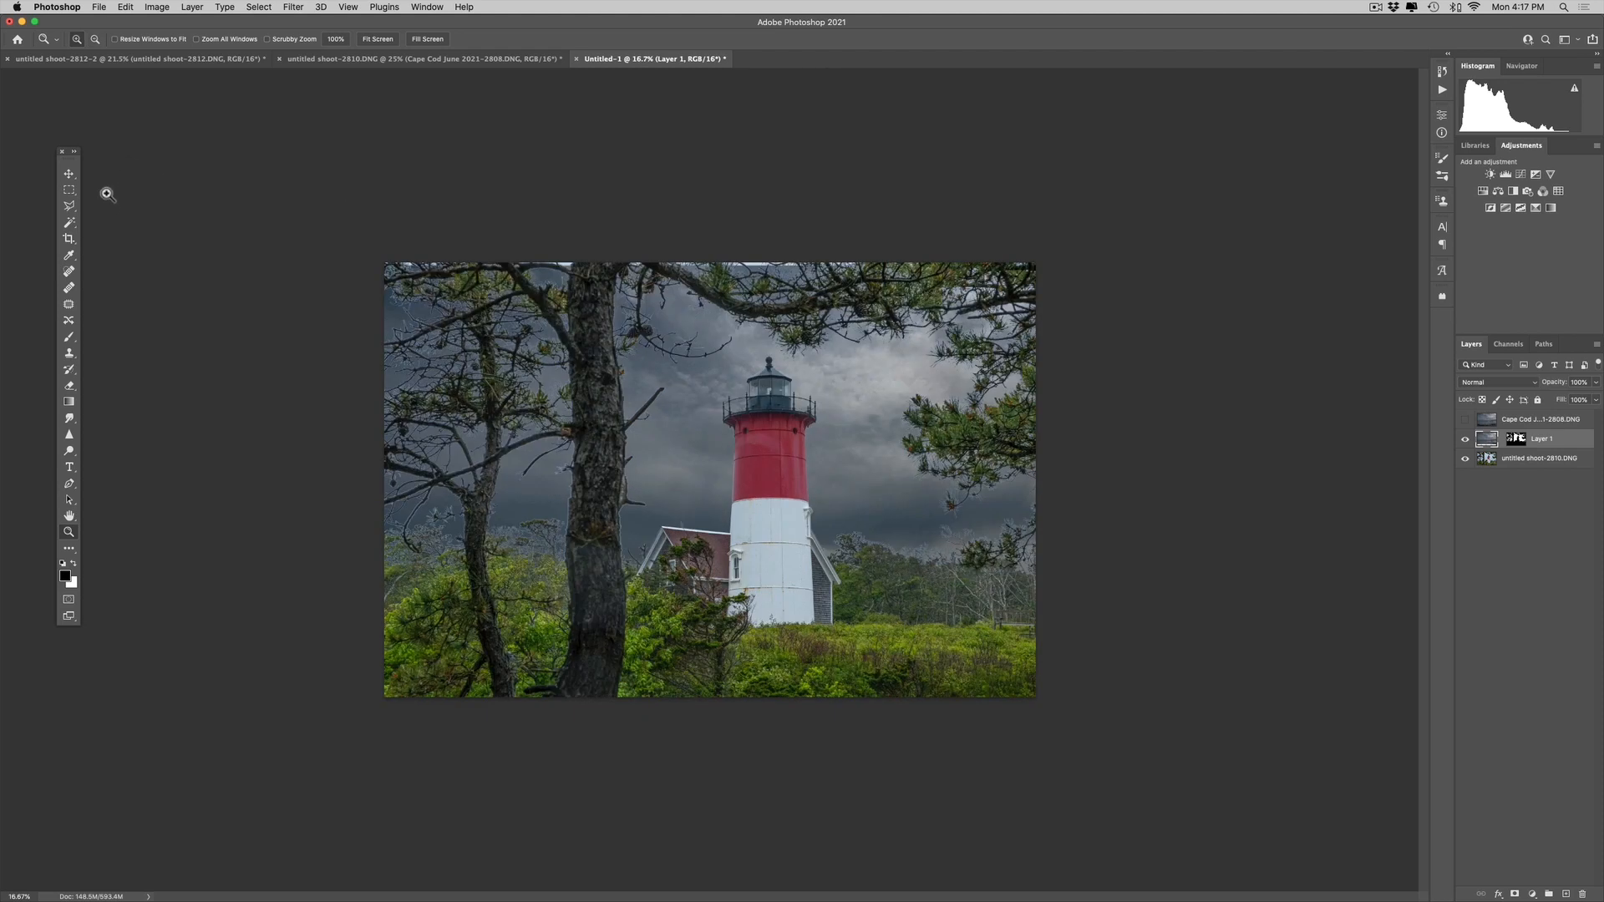
pyautogui.click(69, 174)
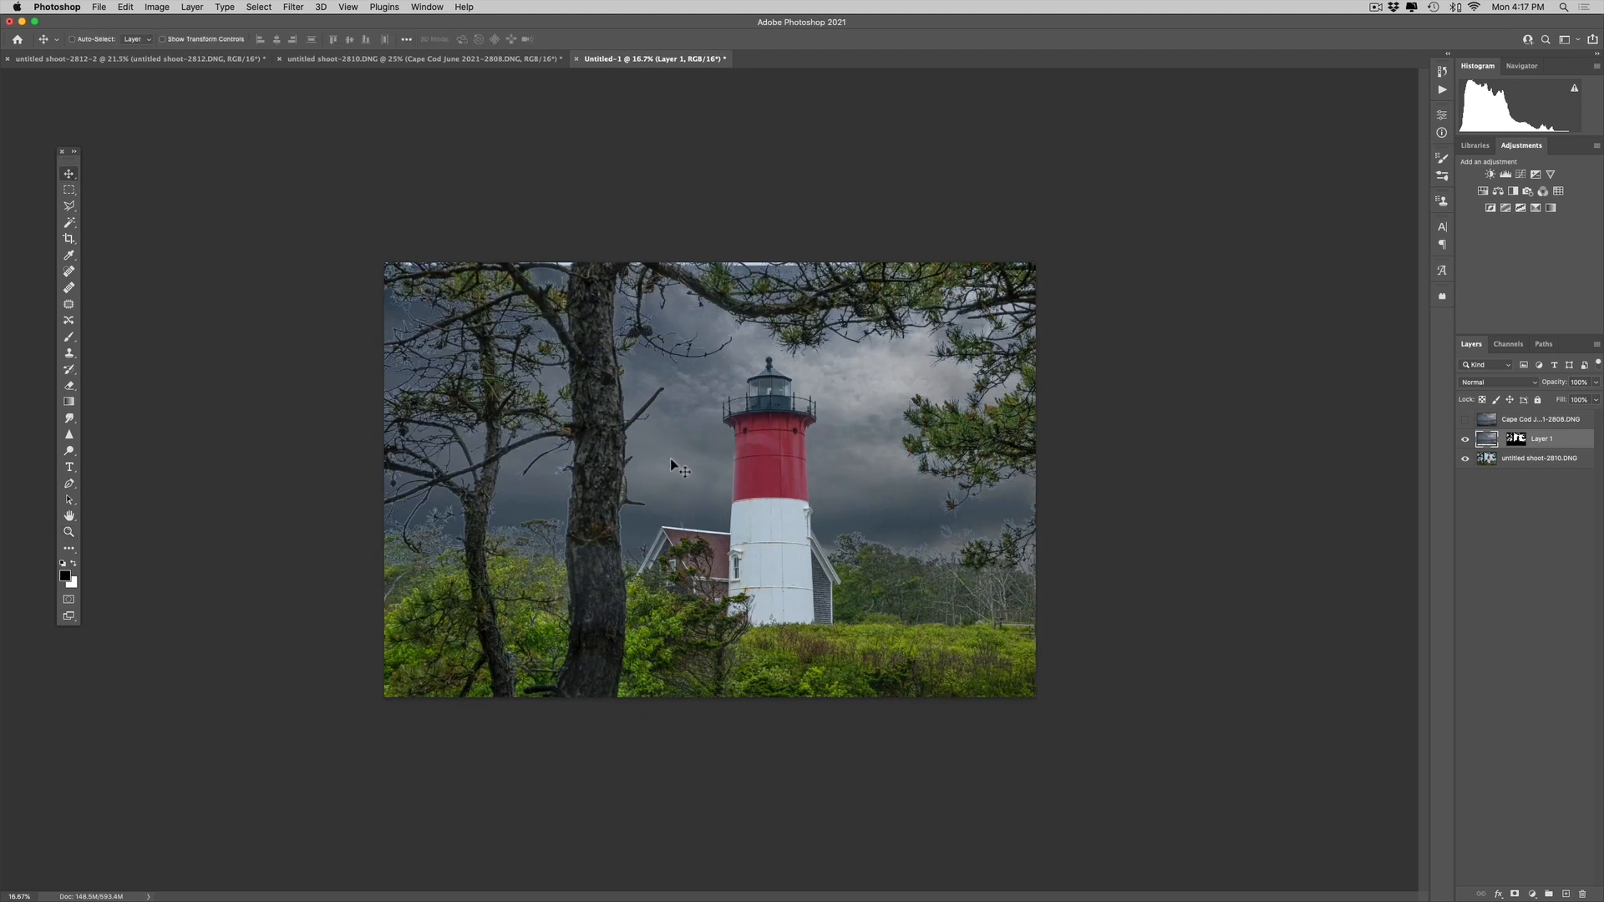
pyautogui.moveTo(675, 463); pyautogui.dragTo(679, 381)
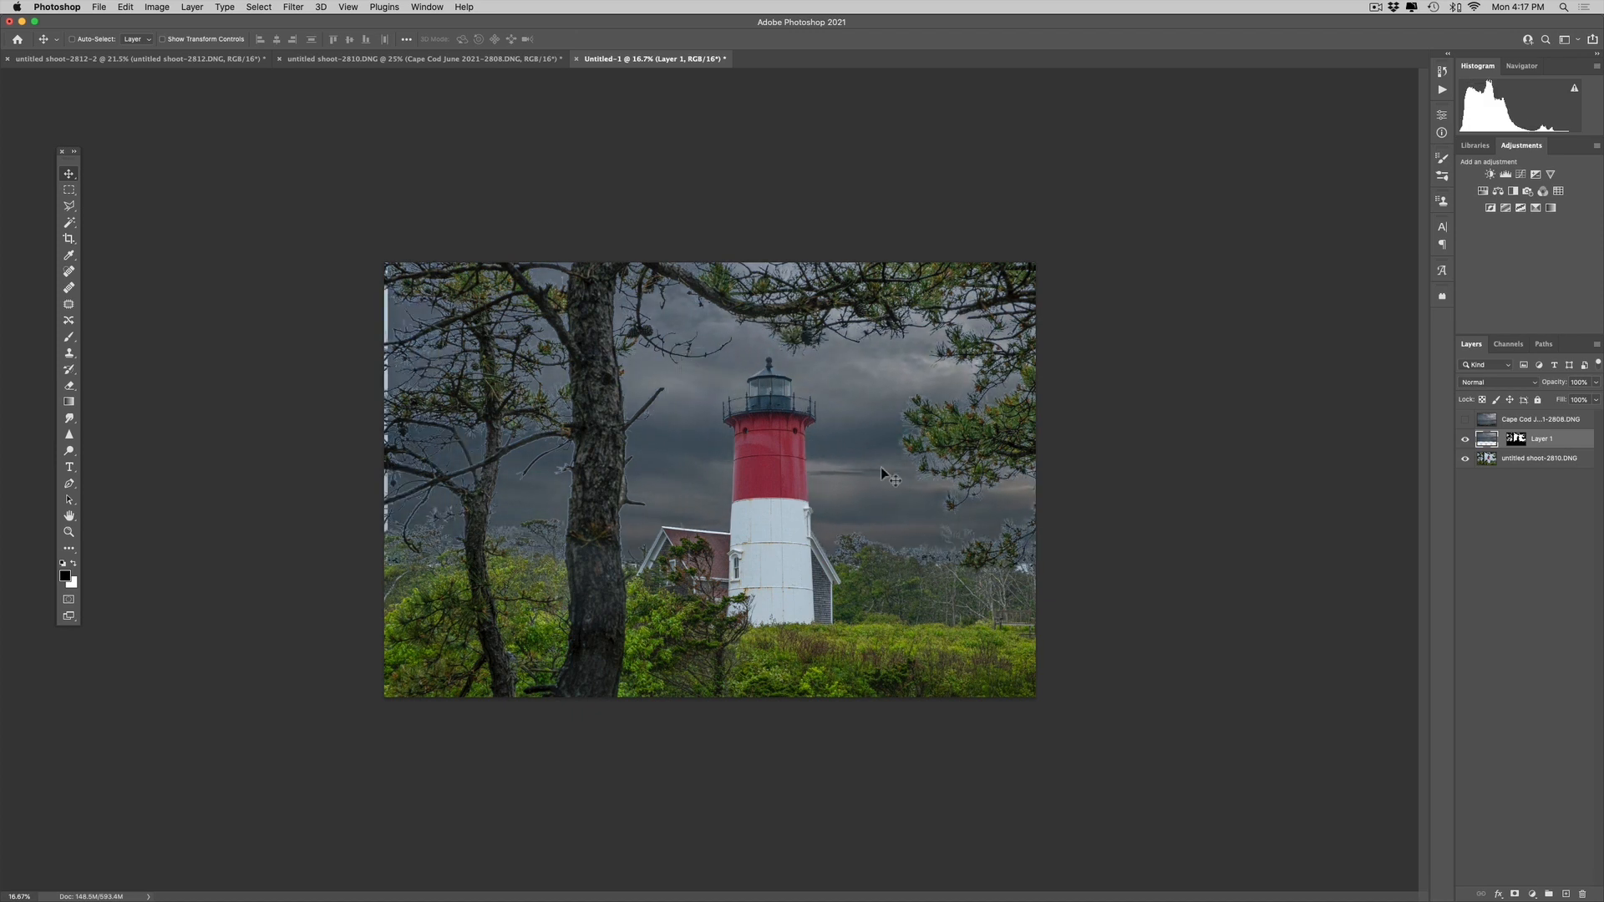
pyautogui.moveTo(854, 479); pyautogui.dragTo(874, 491)
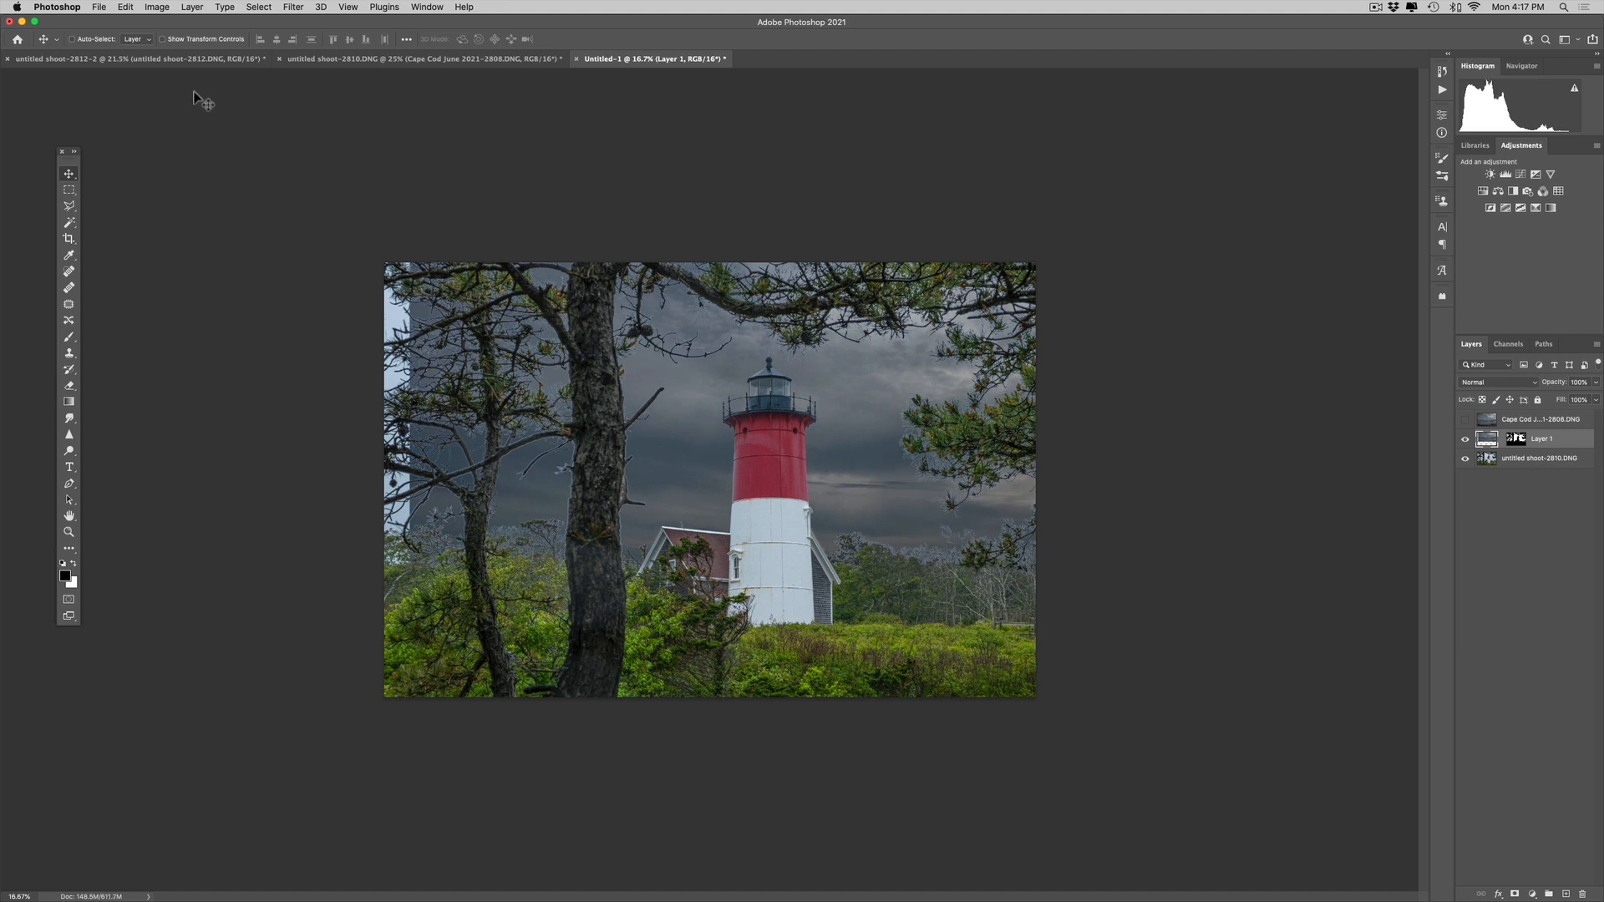
# Scale the pasted clouds proportionally to about 154% with Free Transform and reposition them to cover the whole sky
pyautogui.press('super+t')
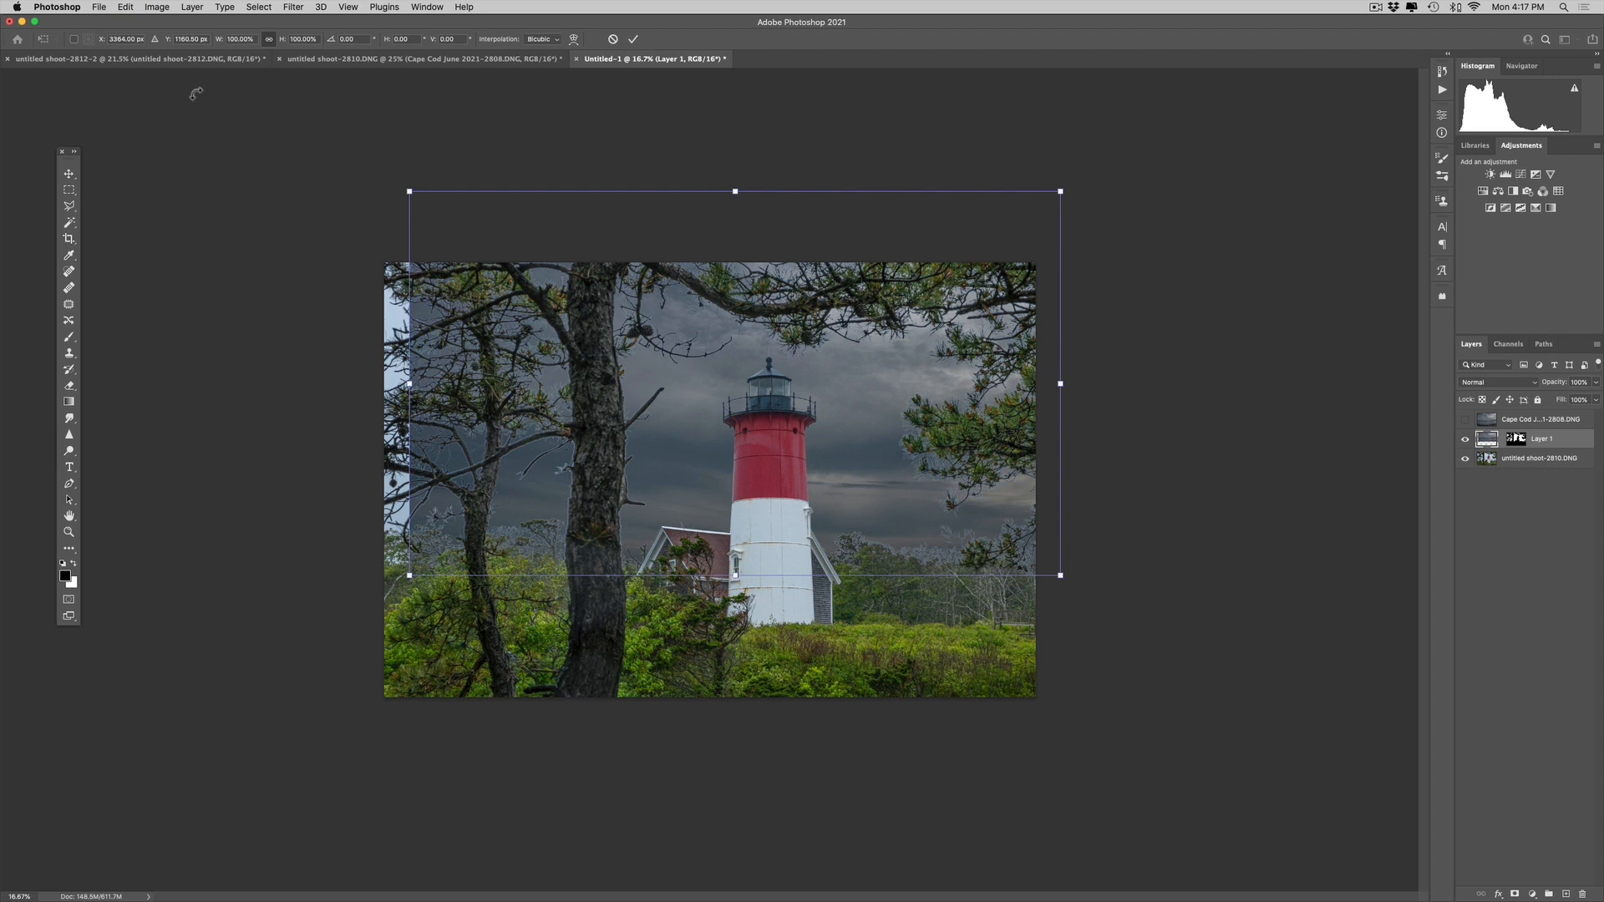
pyautogui.moveTo(410, 193); pyautogui.dragTo(3, 88)
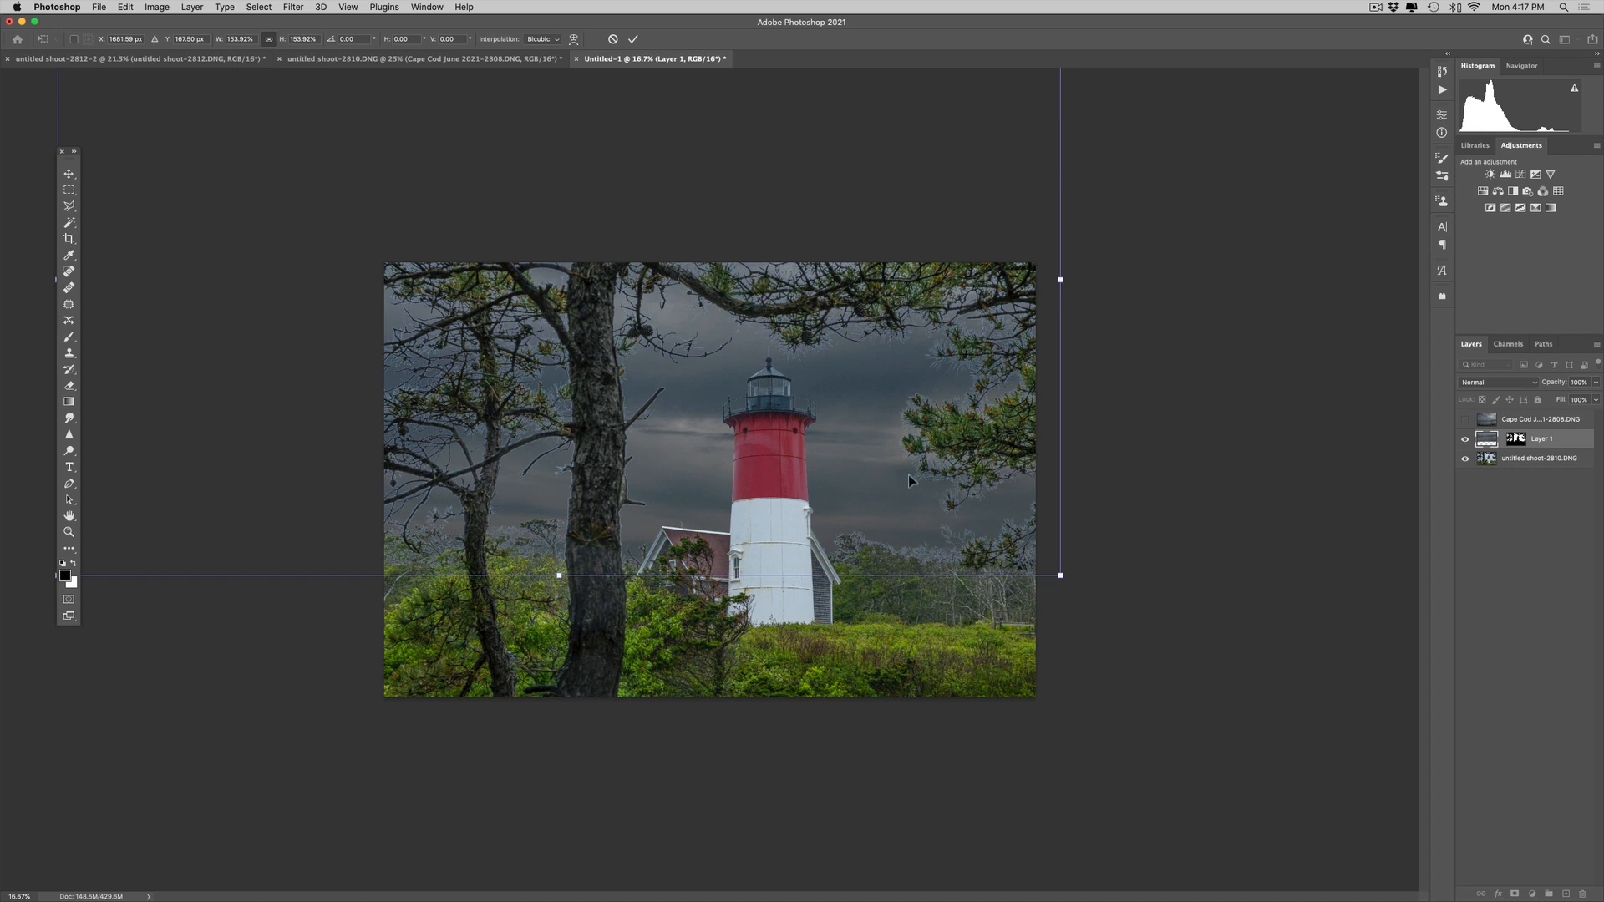
pyautogui.moveTo(909, 481); pyautogui.dragTo(944, 485)
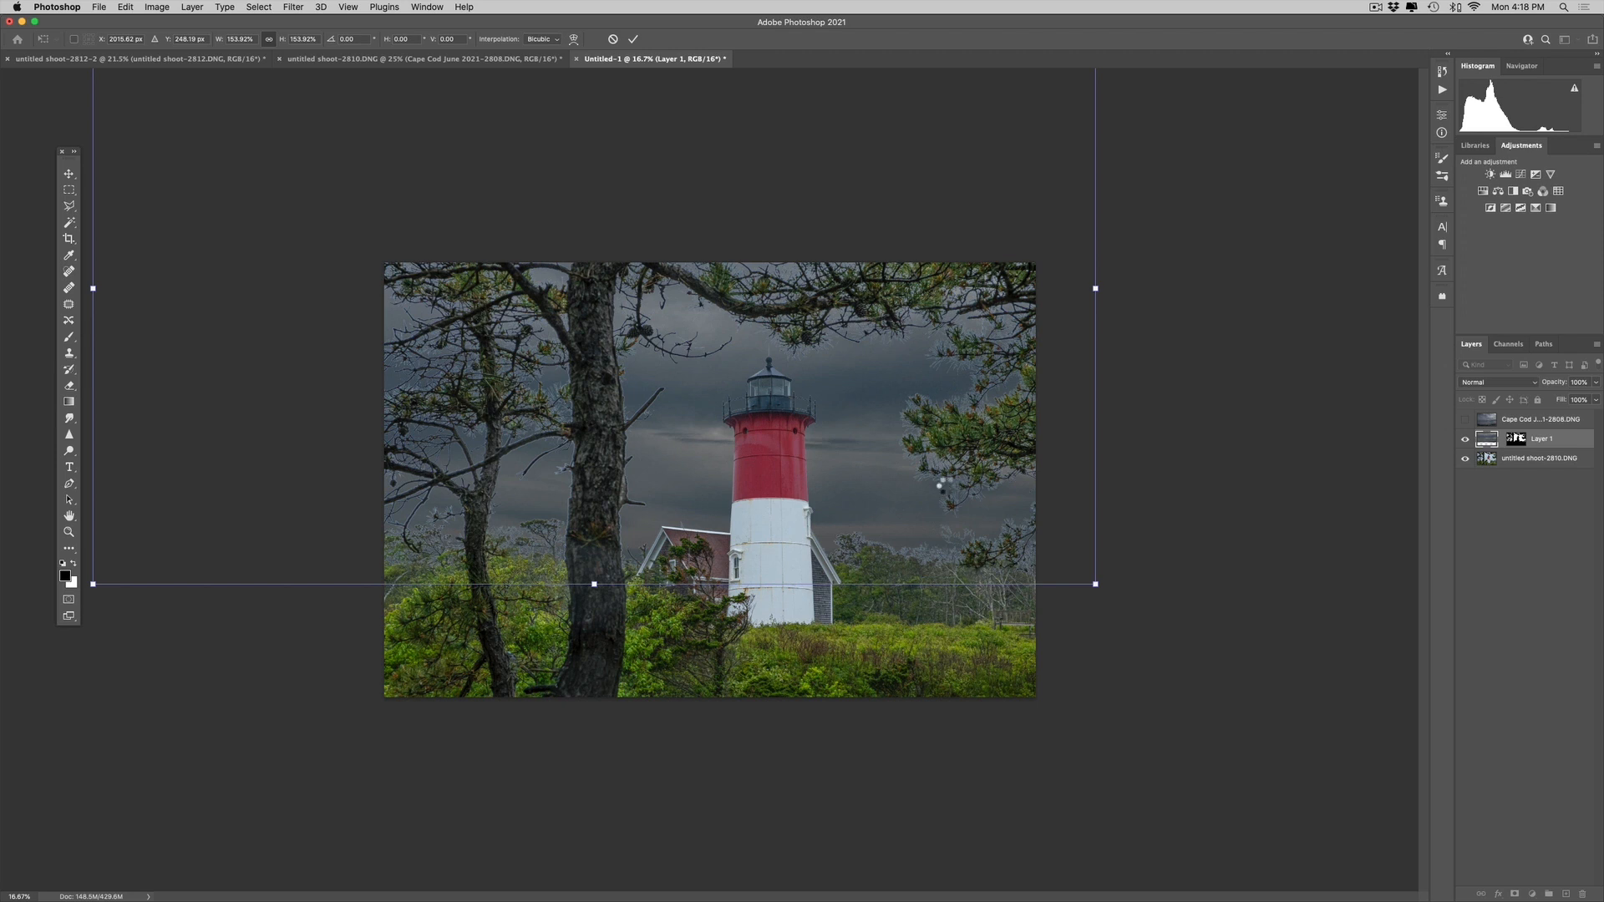
pyautogui.press('Return')
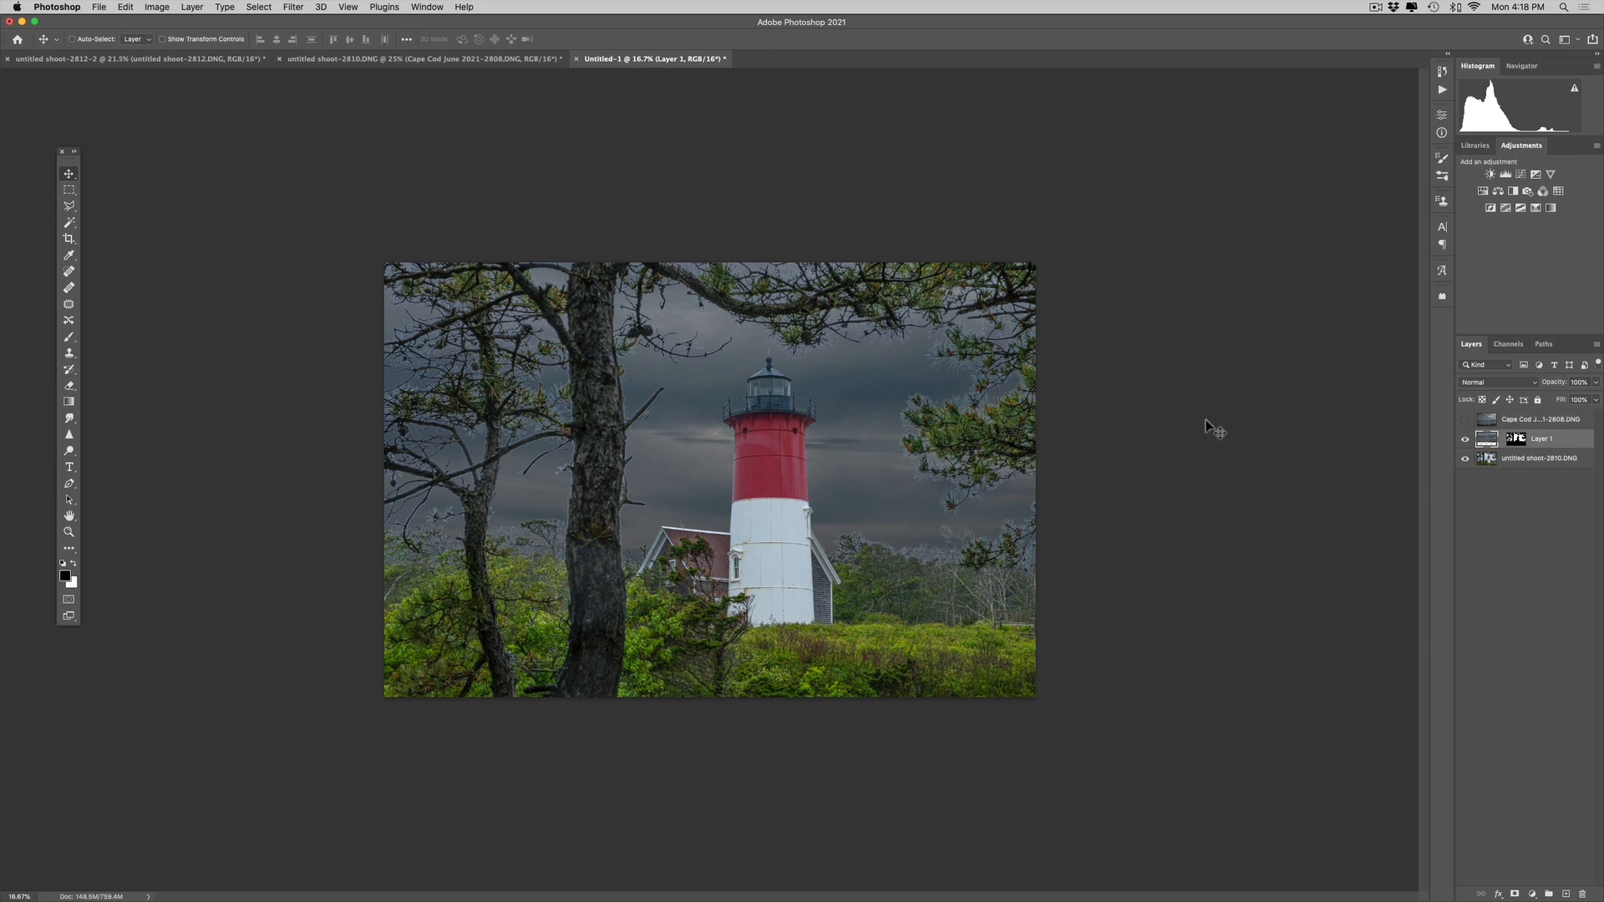
# Lower the pasted cloud layer's opacity to about 76% and compare the picture with and without it
pyautogui.click(1595, 383)
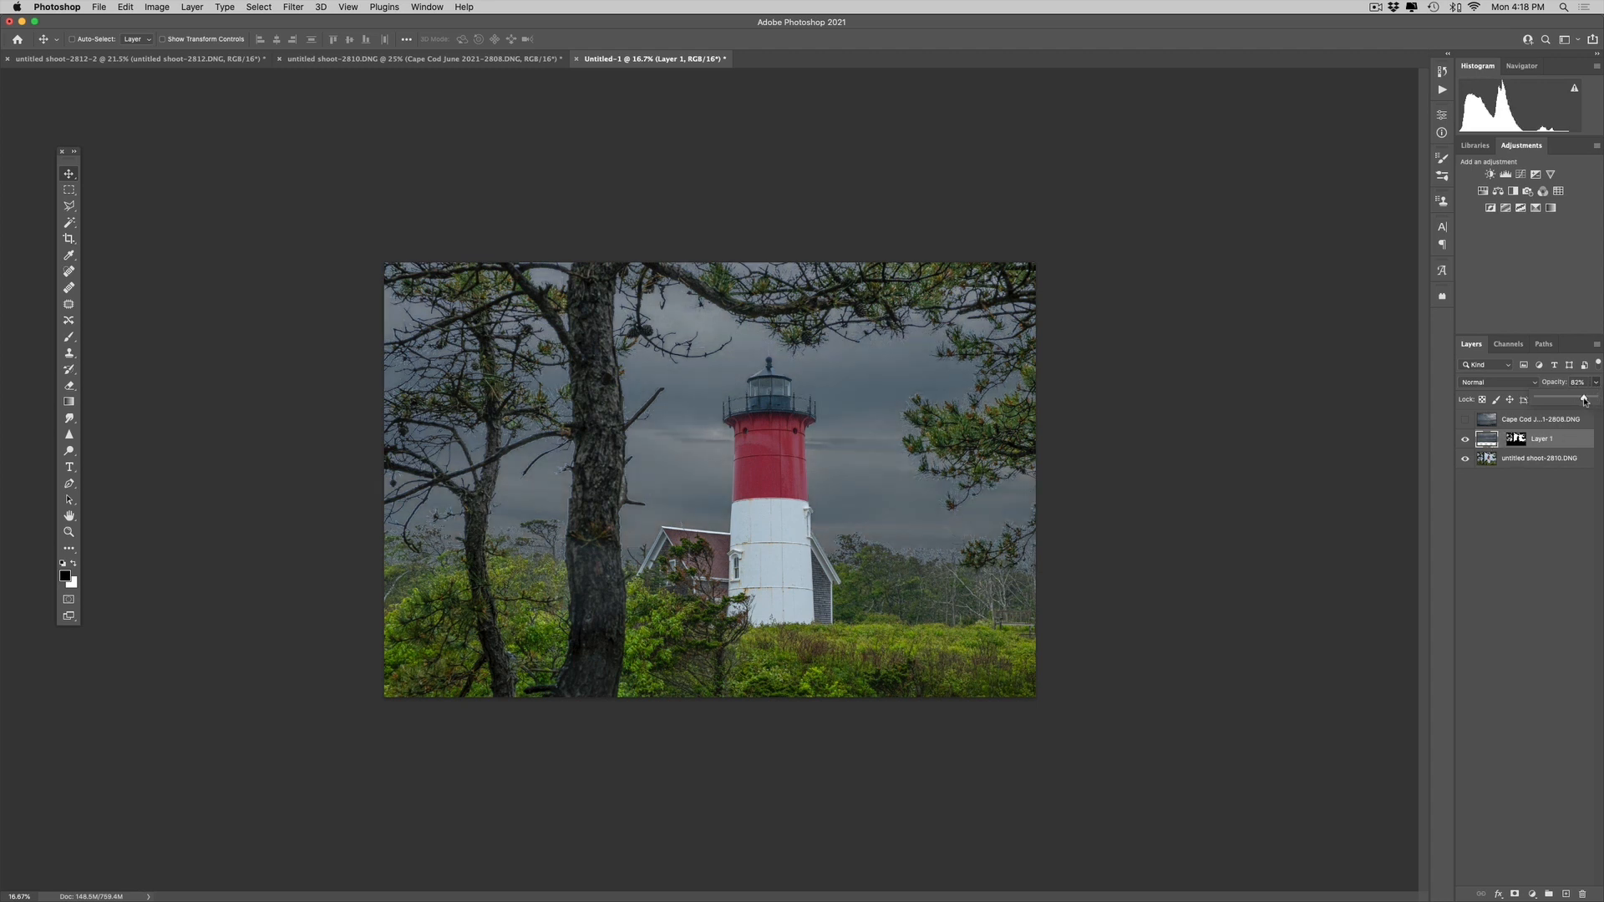
pyautogui.moveTo(1582, 400); pyautogui.dragTo(1581, 400)
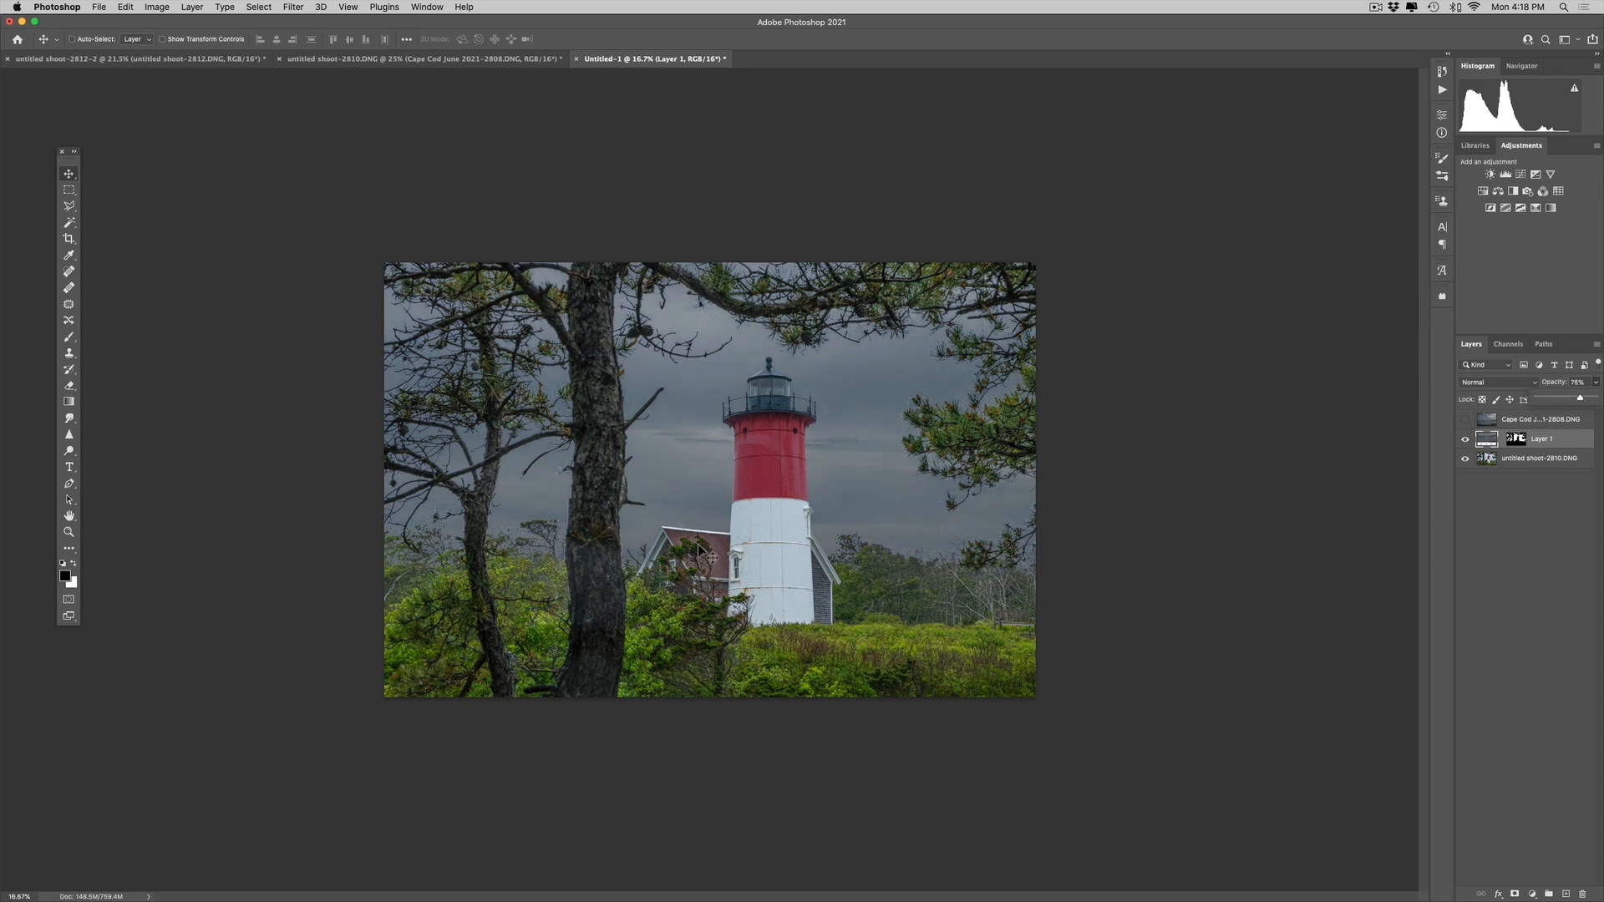
pyautogui.click(1466, 440)
pyautogui.click(1466, 440)
# Examine the cloud layer's mask on its own and return to the layer's image content
pyautogui.click(1523, 441)
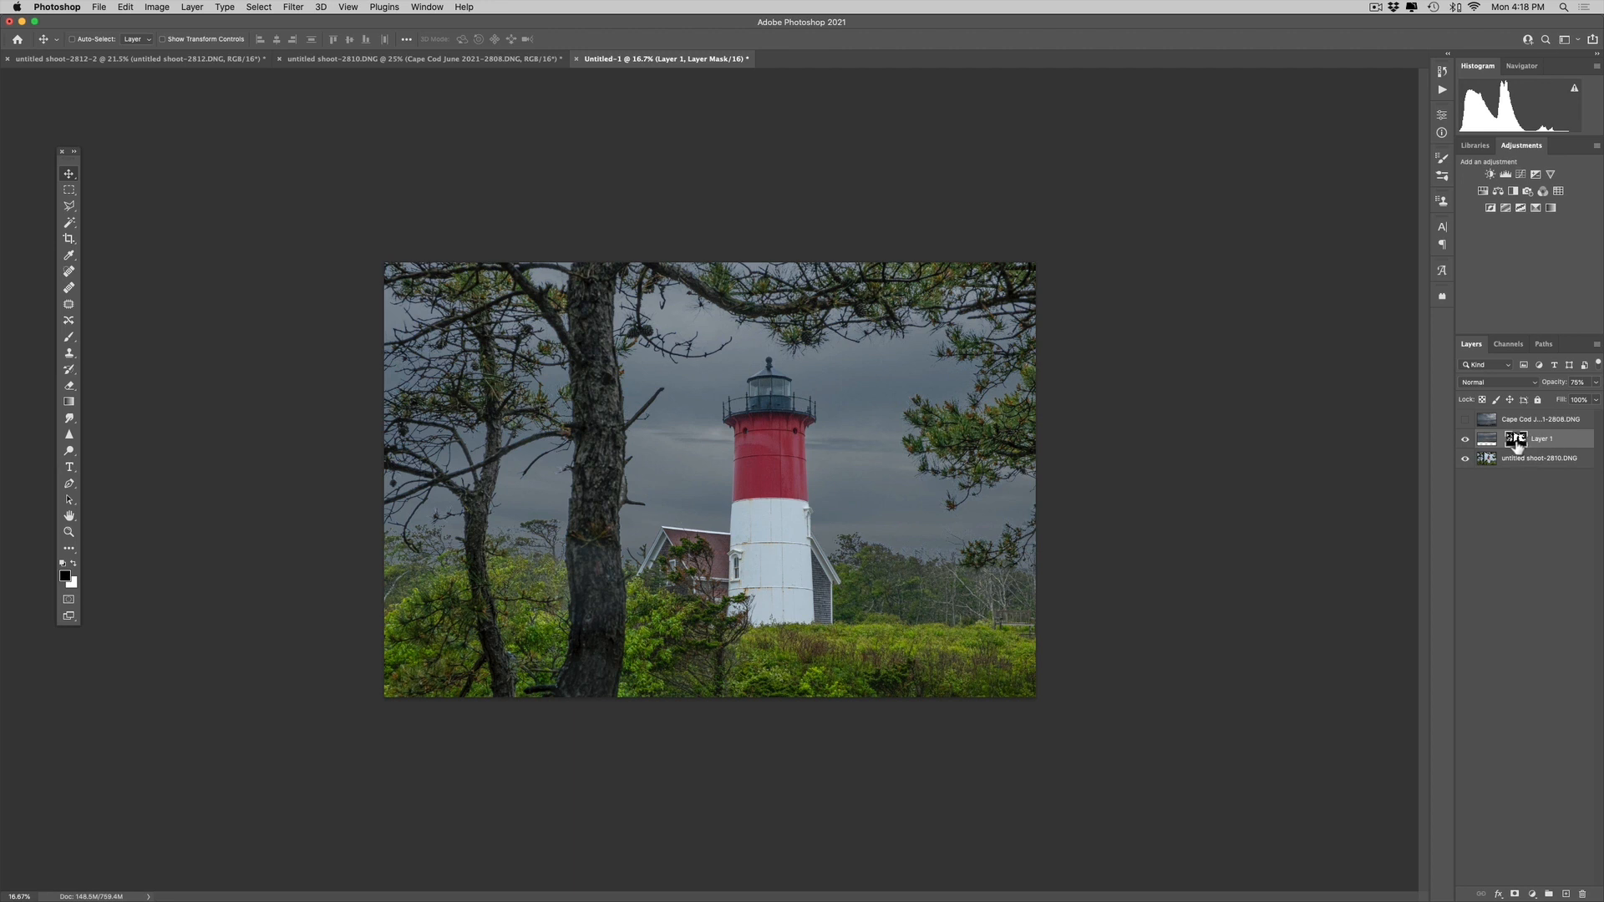
pyautogui.keyDown('alt'); pyautogui.click(1519, 444); pyautogui.keyUp('alt')
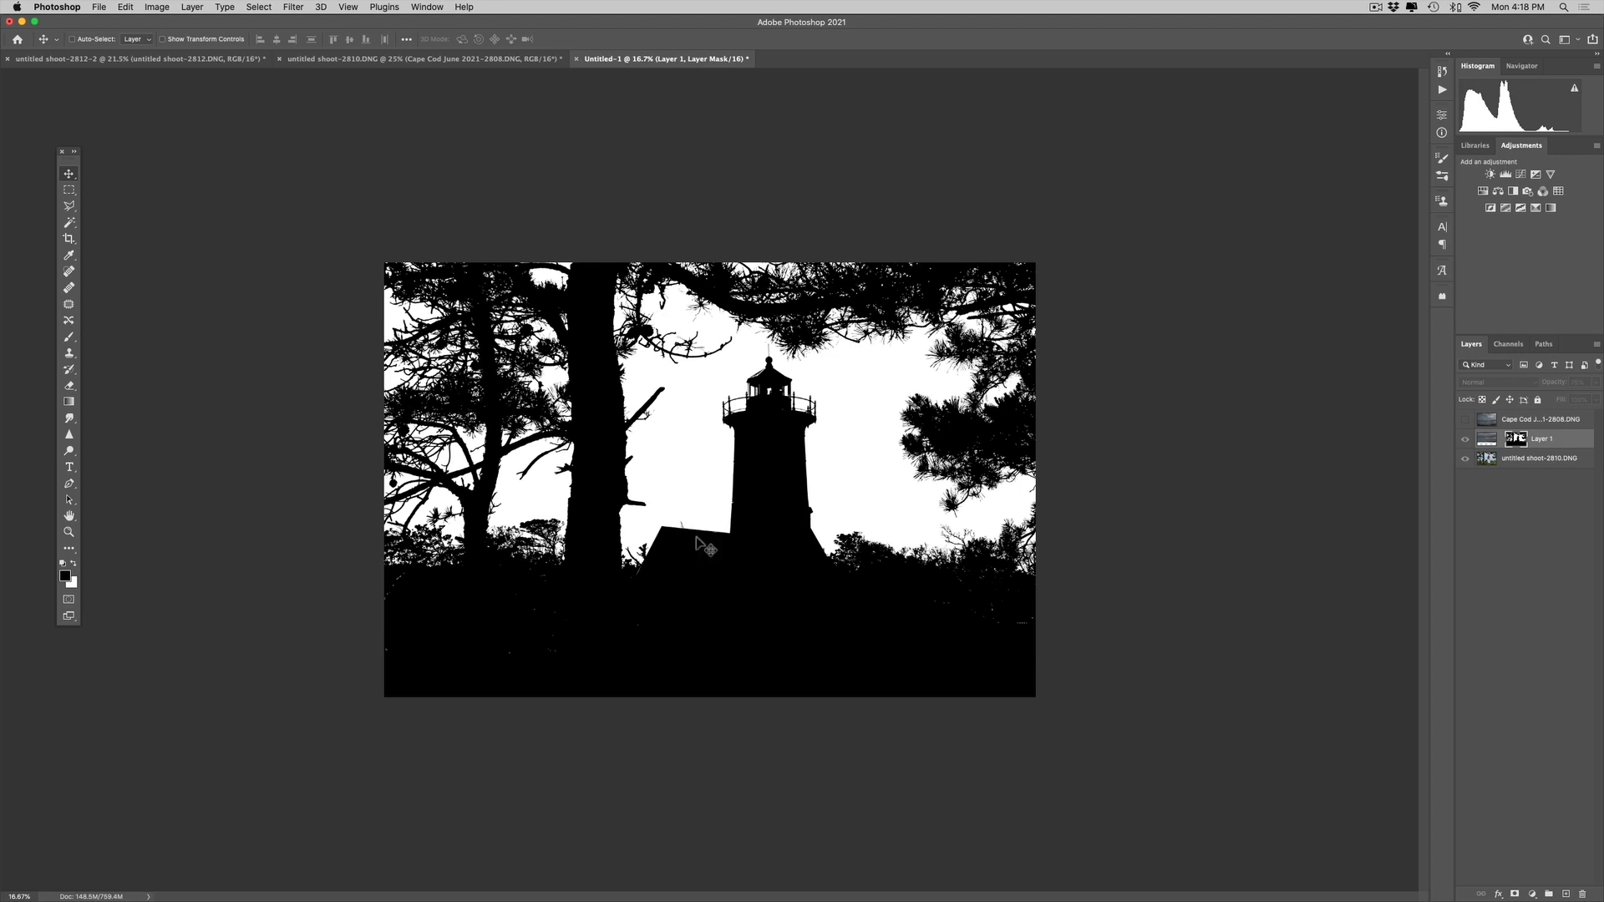
pyautogui.click(1487, 439)
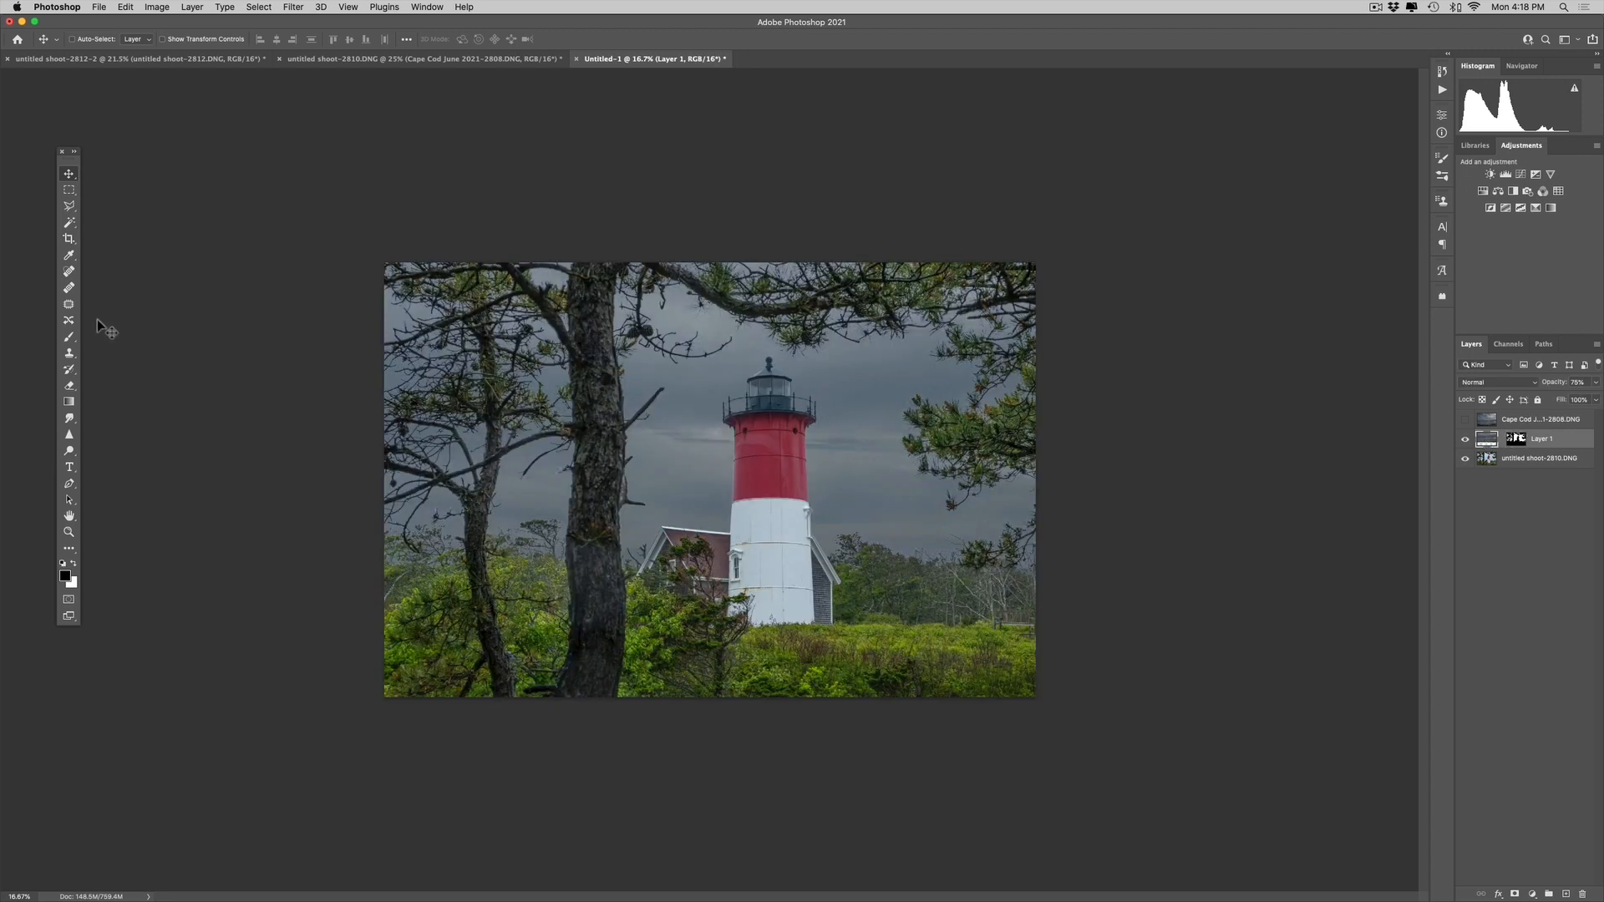
# Make the cloud layer's mask active with the Brush tool ready and compare the image with the clouds shown and hidden
pyautogui.press('b')
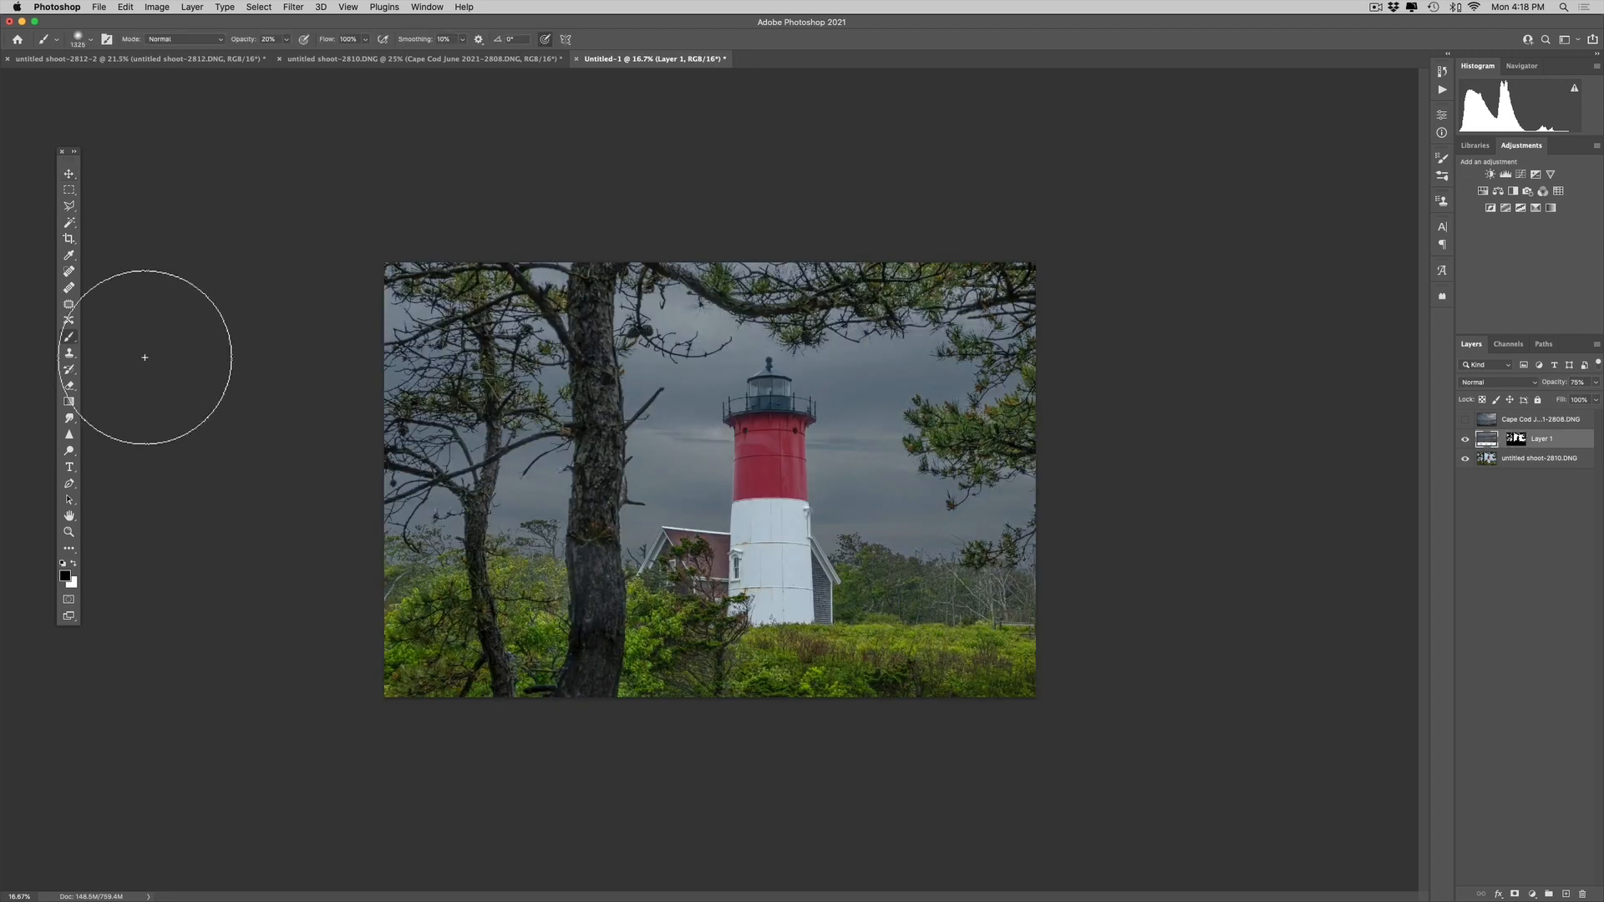
pyautogui.moveTo(518, 561)
pyautogui.mouseDown()
pyautogui.moveTo(443, 567)
pyautogui.moveTo(448, 591)
pyautogui.moveTo(556, 599)
pyautogui.mouseUp()
pyautogui.click(1517, 441)
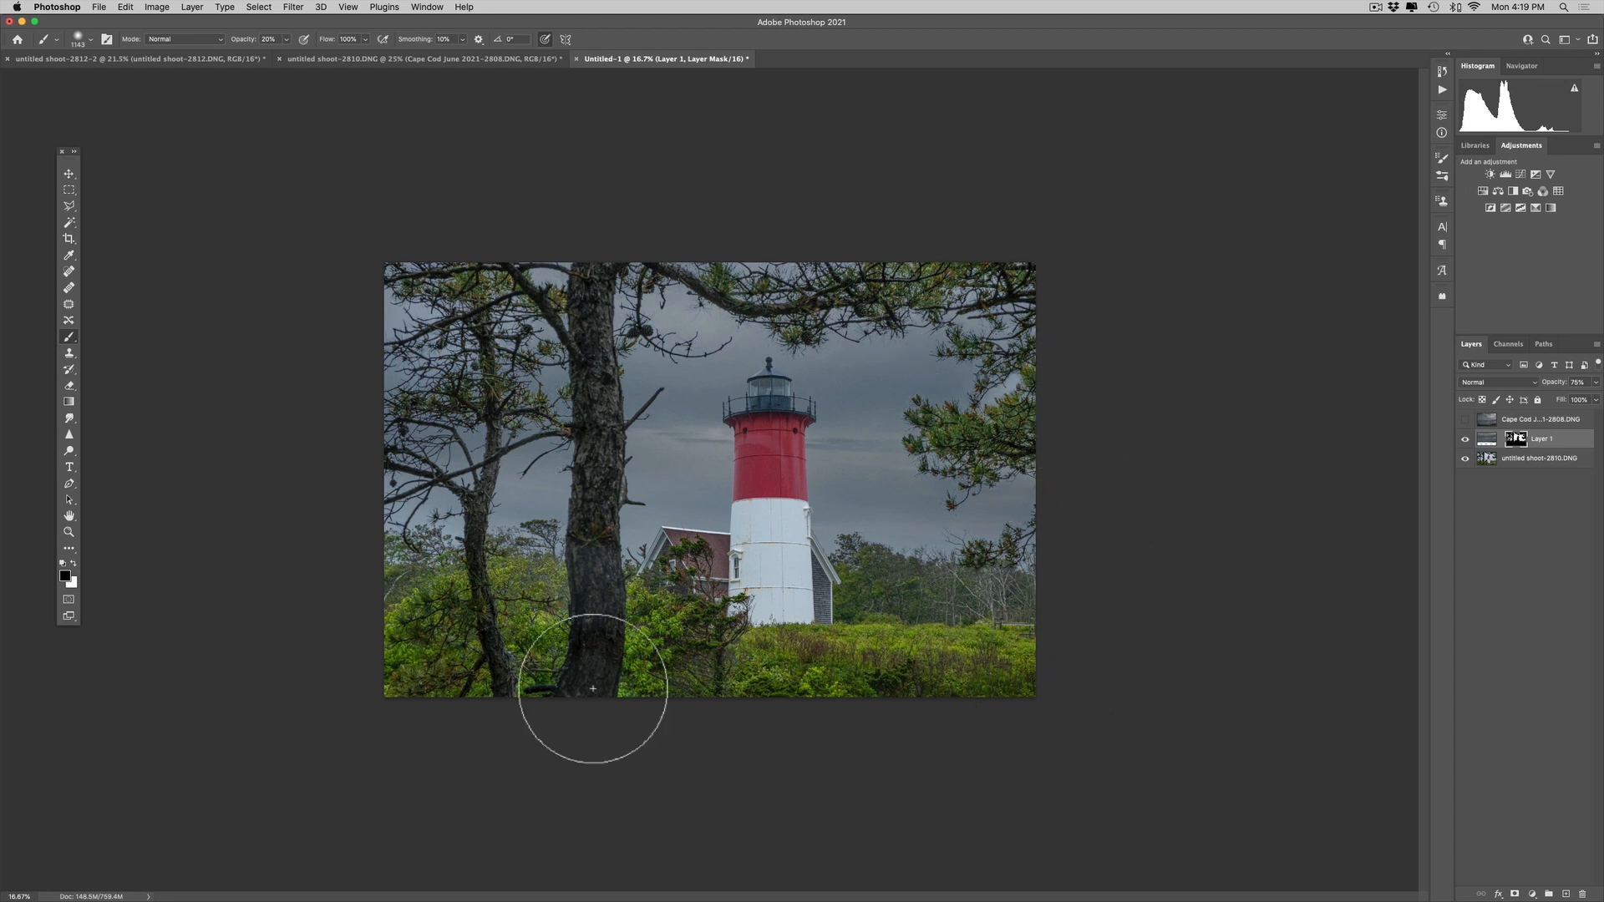
pyautogui.click(1465, 438)
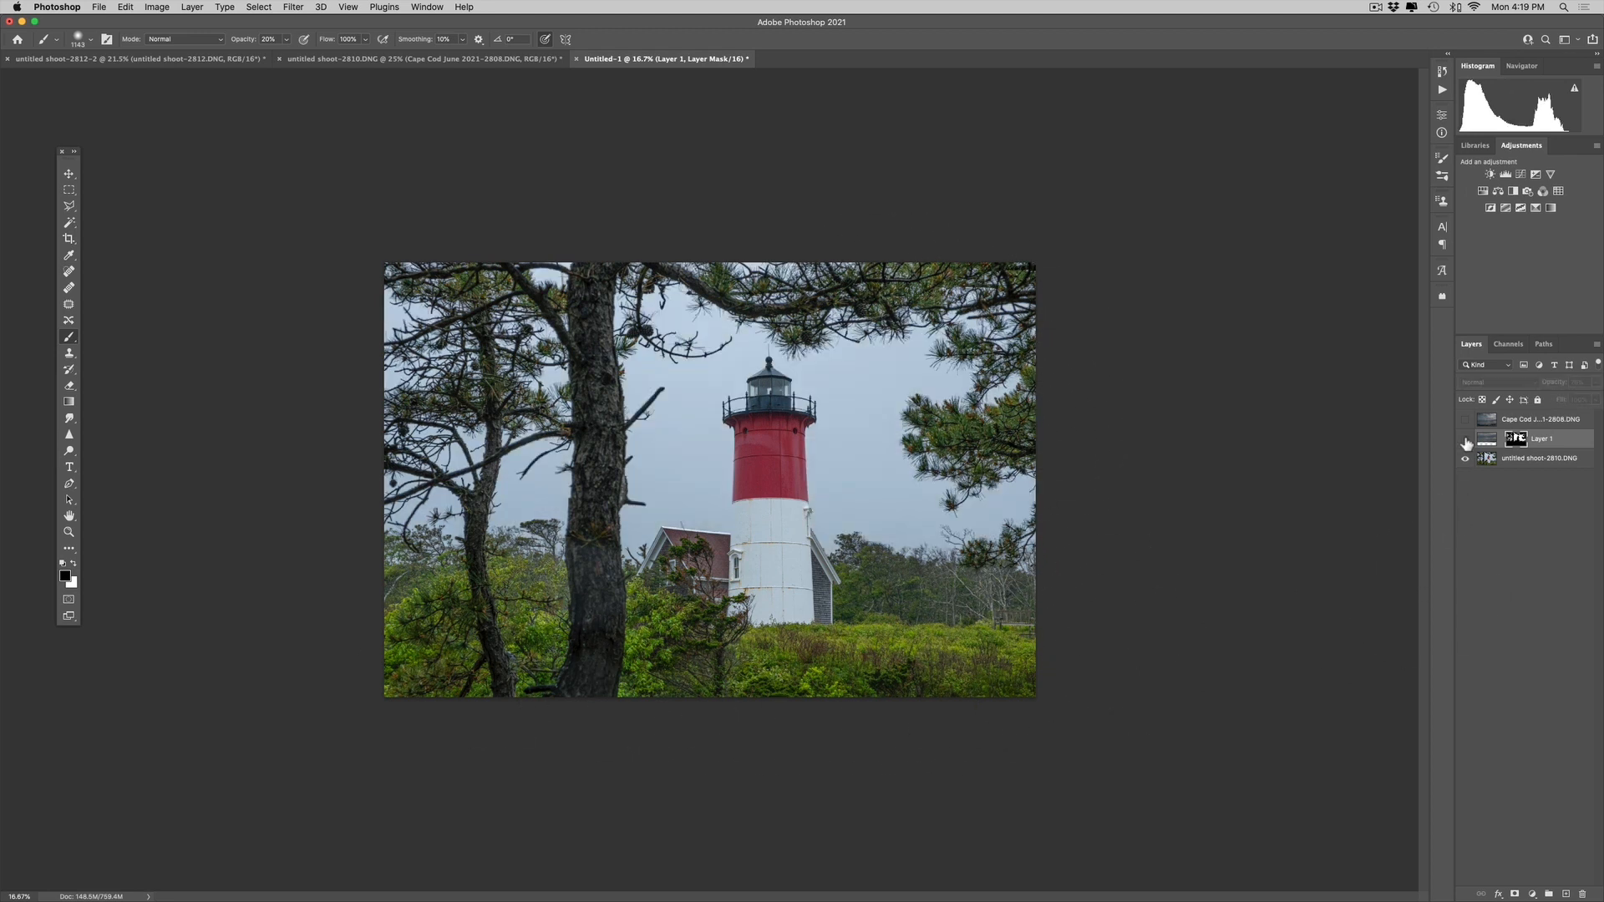
pyautogui.click(1465, 439)
pyautogui.click(1464, 439)
pyautogui.click(1464, 440)
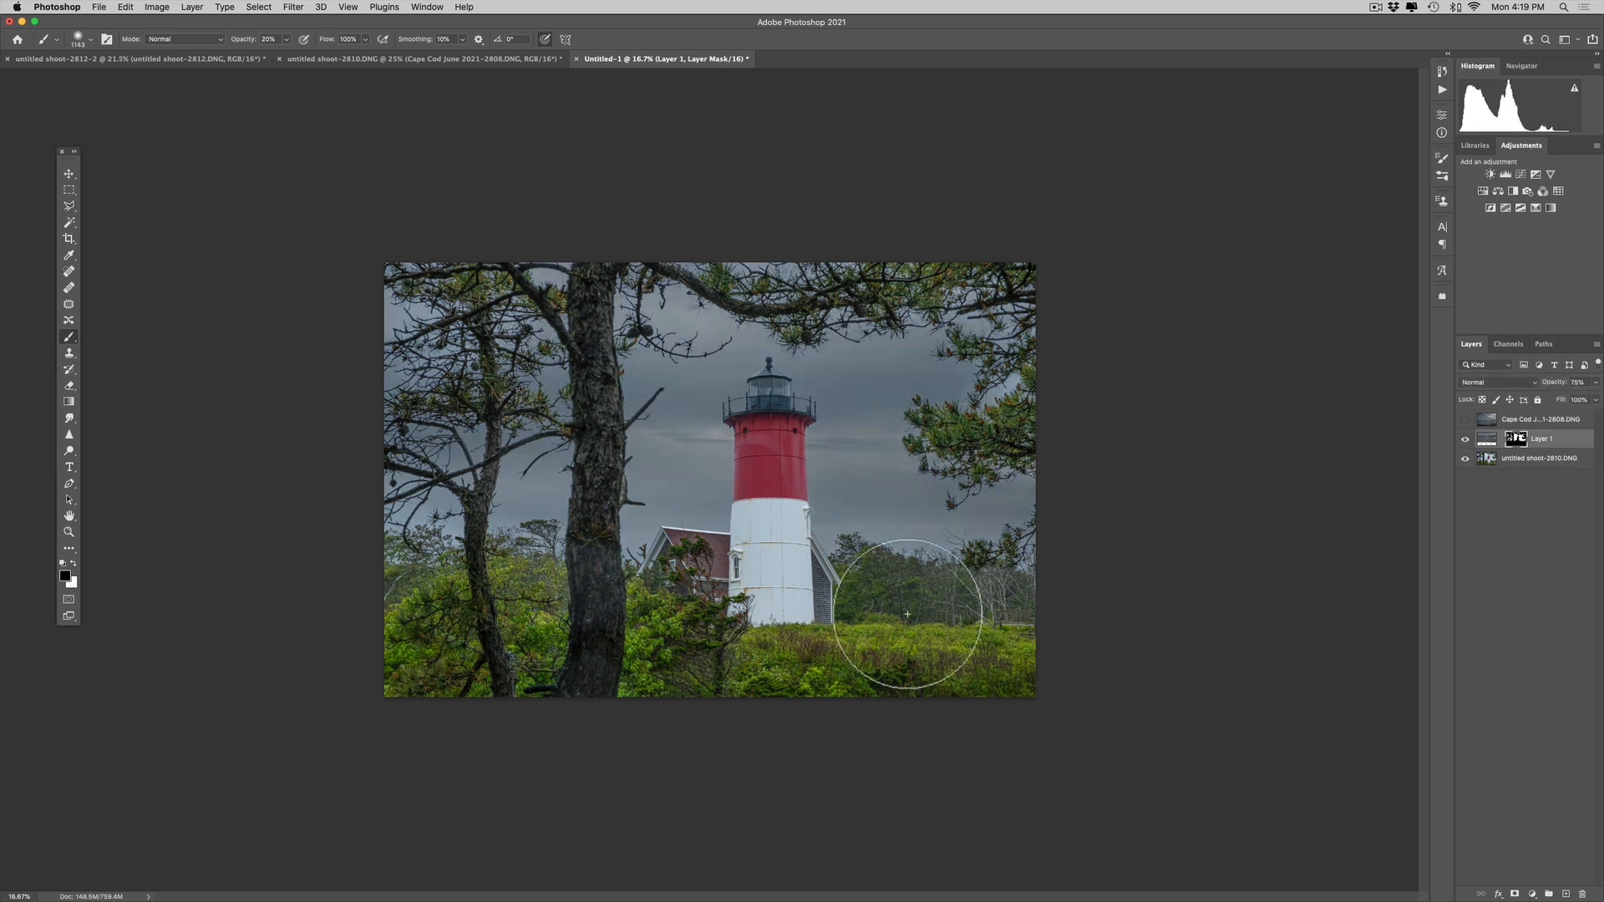
# Set the brush for retouching the mask around the lantern room to about 52 px, 100% hardness and 100% opacity
pyautogui.press('z')
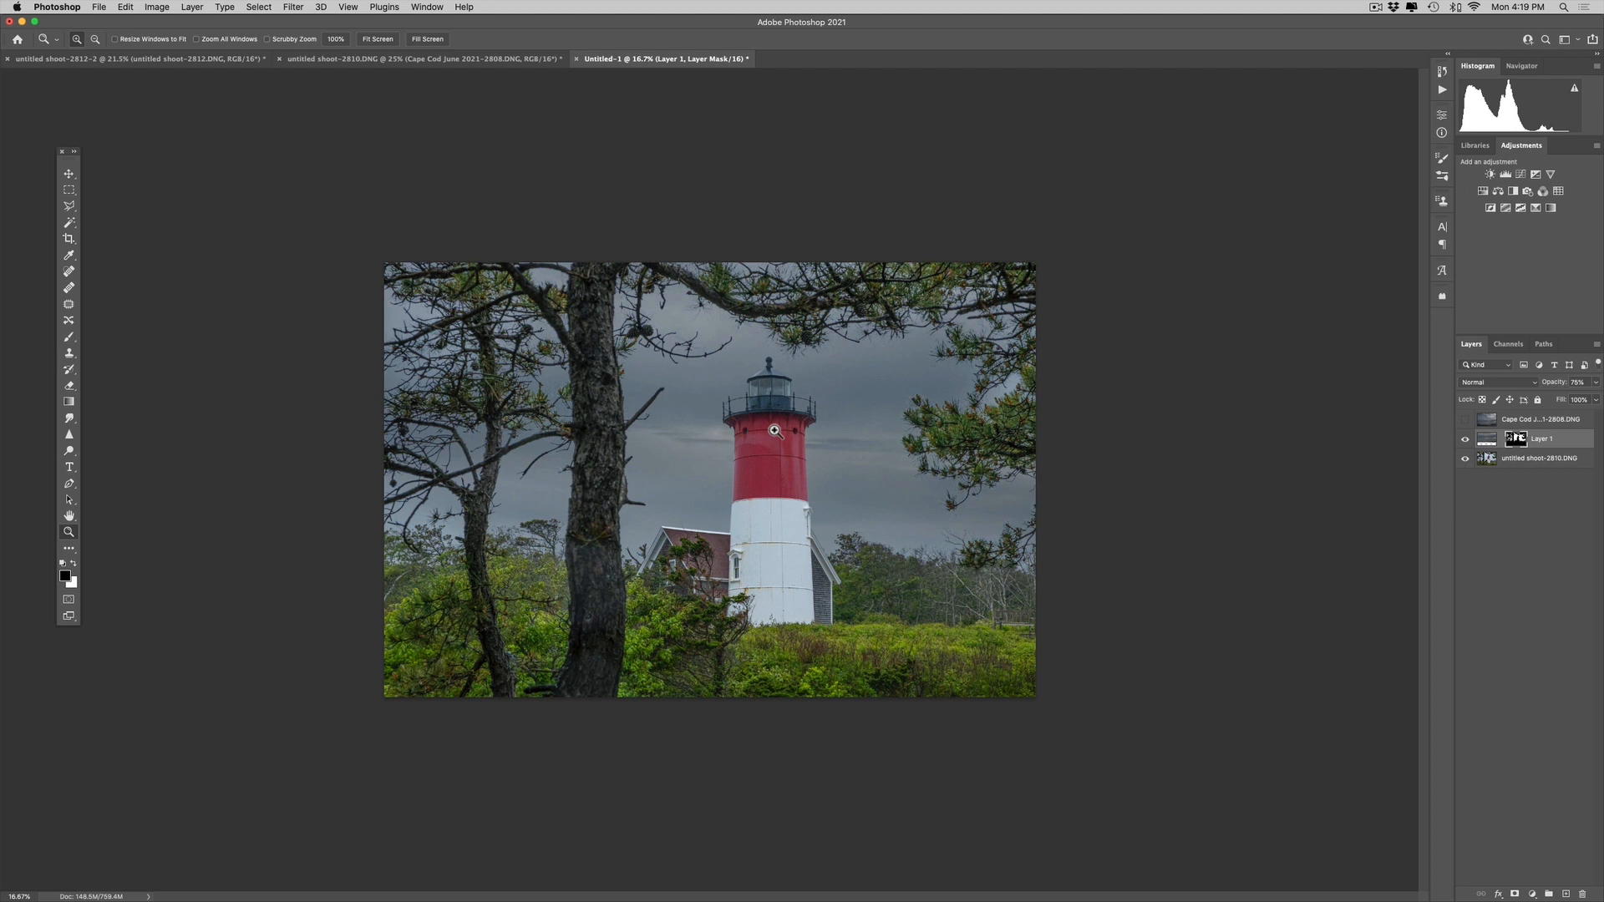
pyautogui.click(774, 430)
pyautogui.click(775, 430)
pyautogui.click(775, 431)
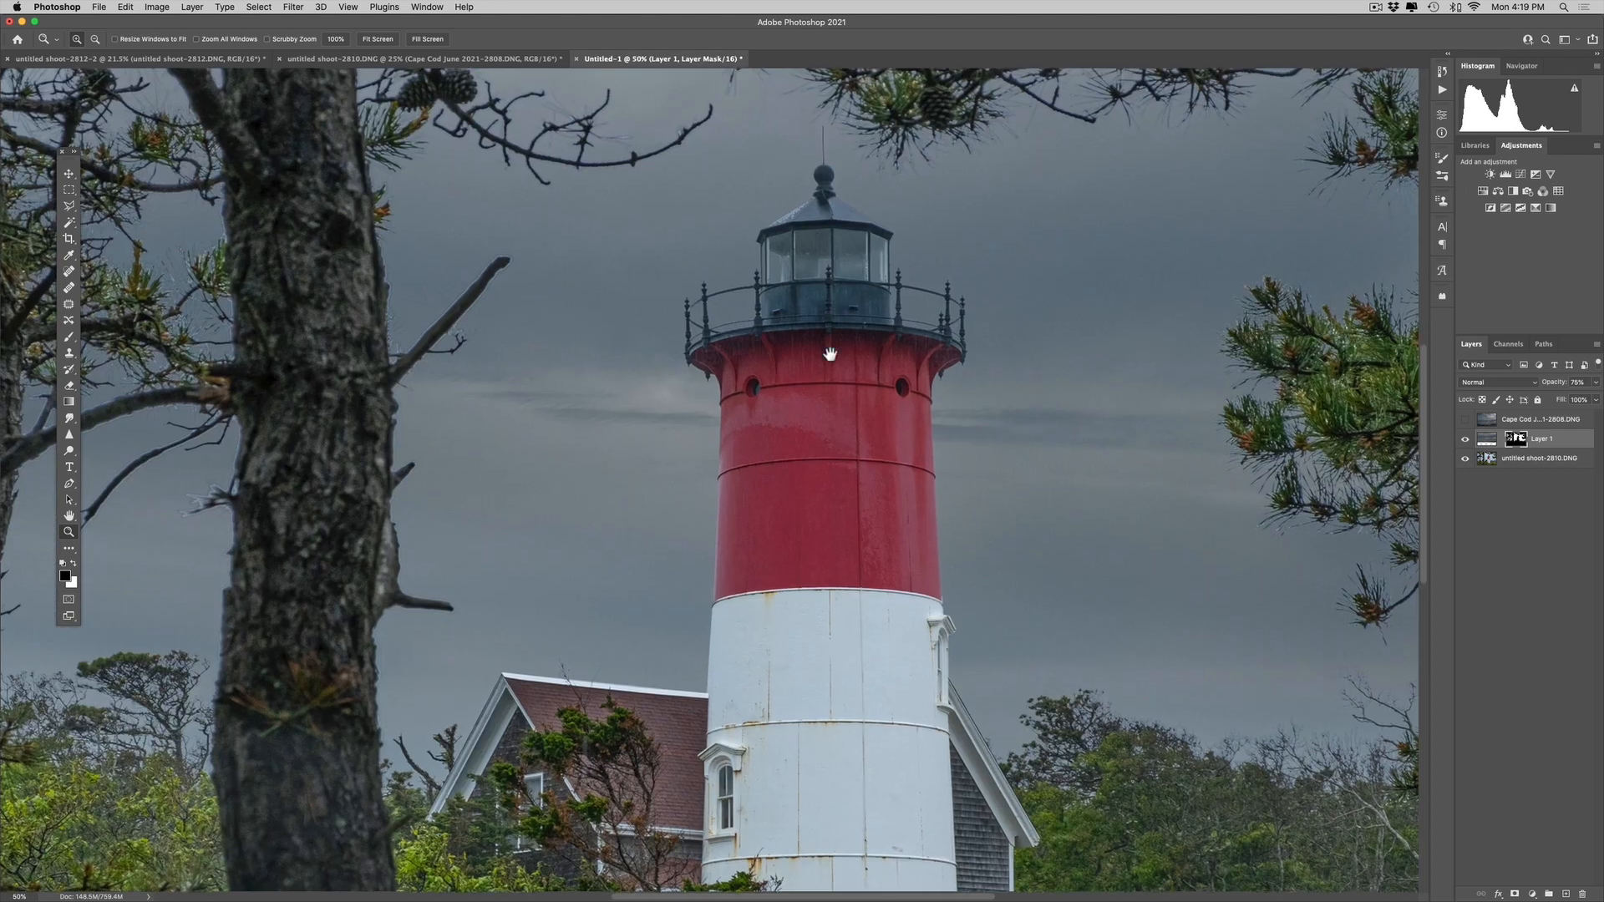
pyautogui.moveTo(835, 327); pyautogui.dragTo(799, 455)
pyautogui.click(795, 447)
pyautogui.click(792, 438)
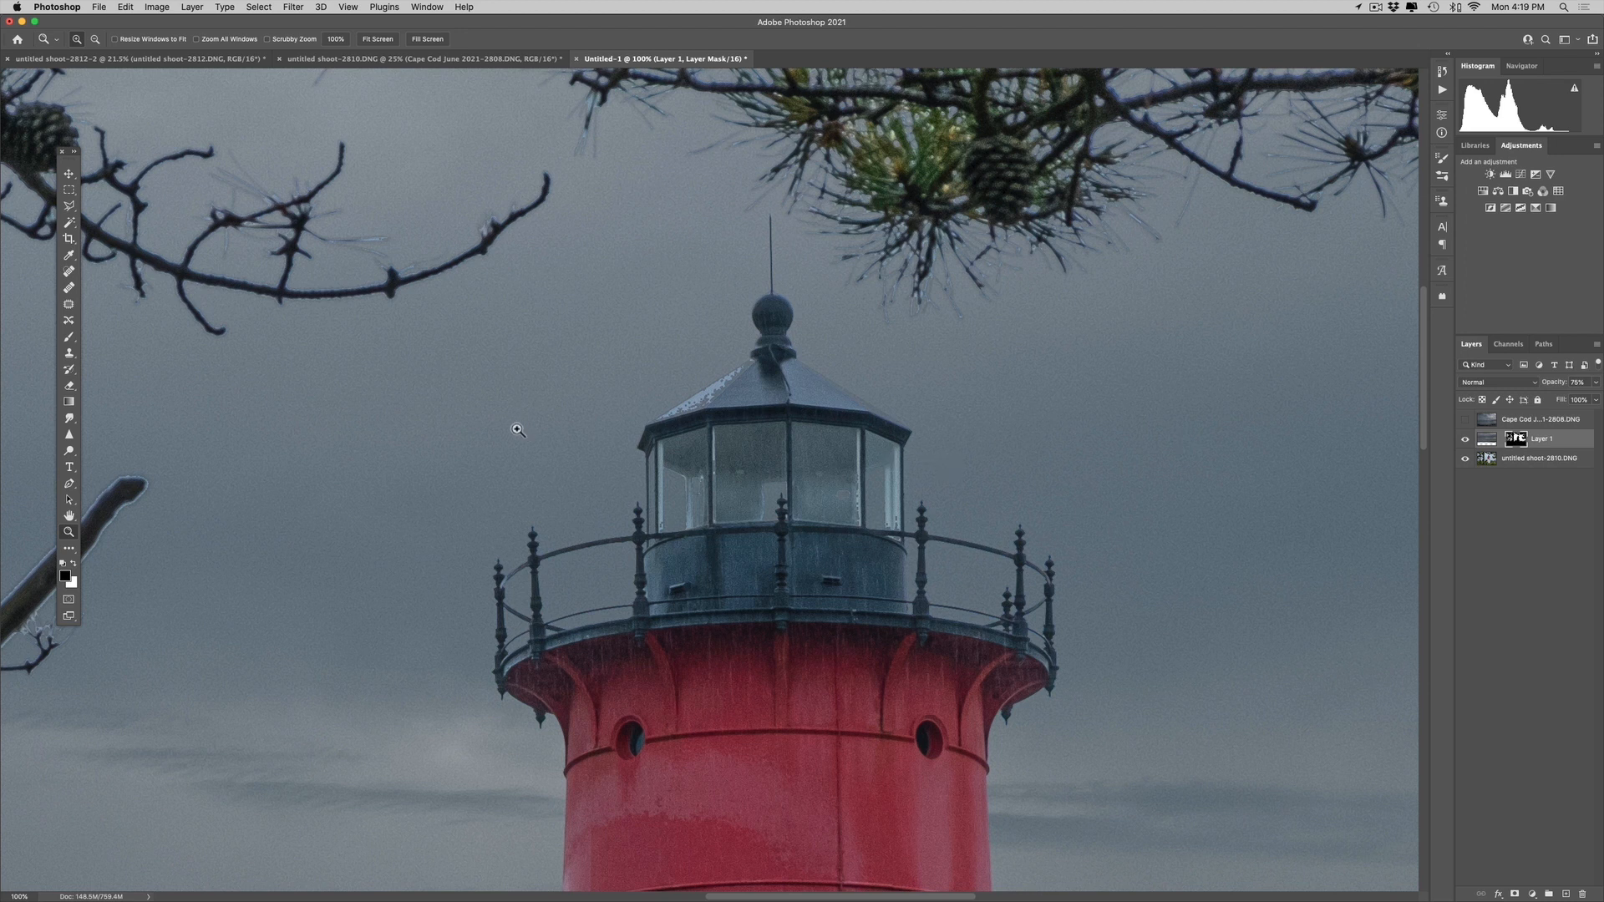
pyautogui.press('b')
pyautogui.moveTo(632, 435); pyautogui.dragTo(288, 451)
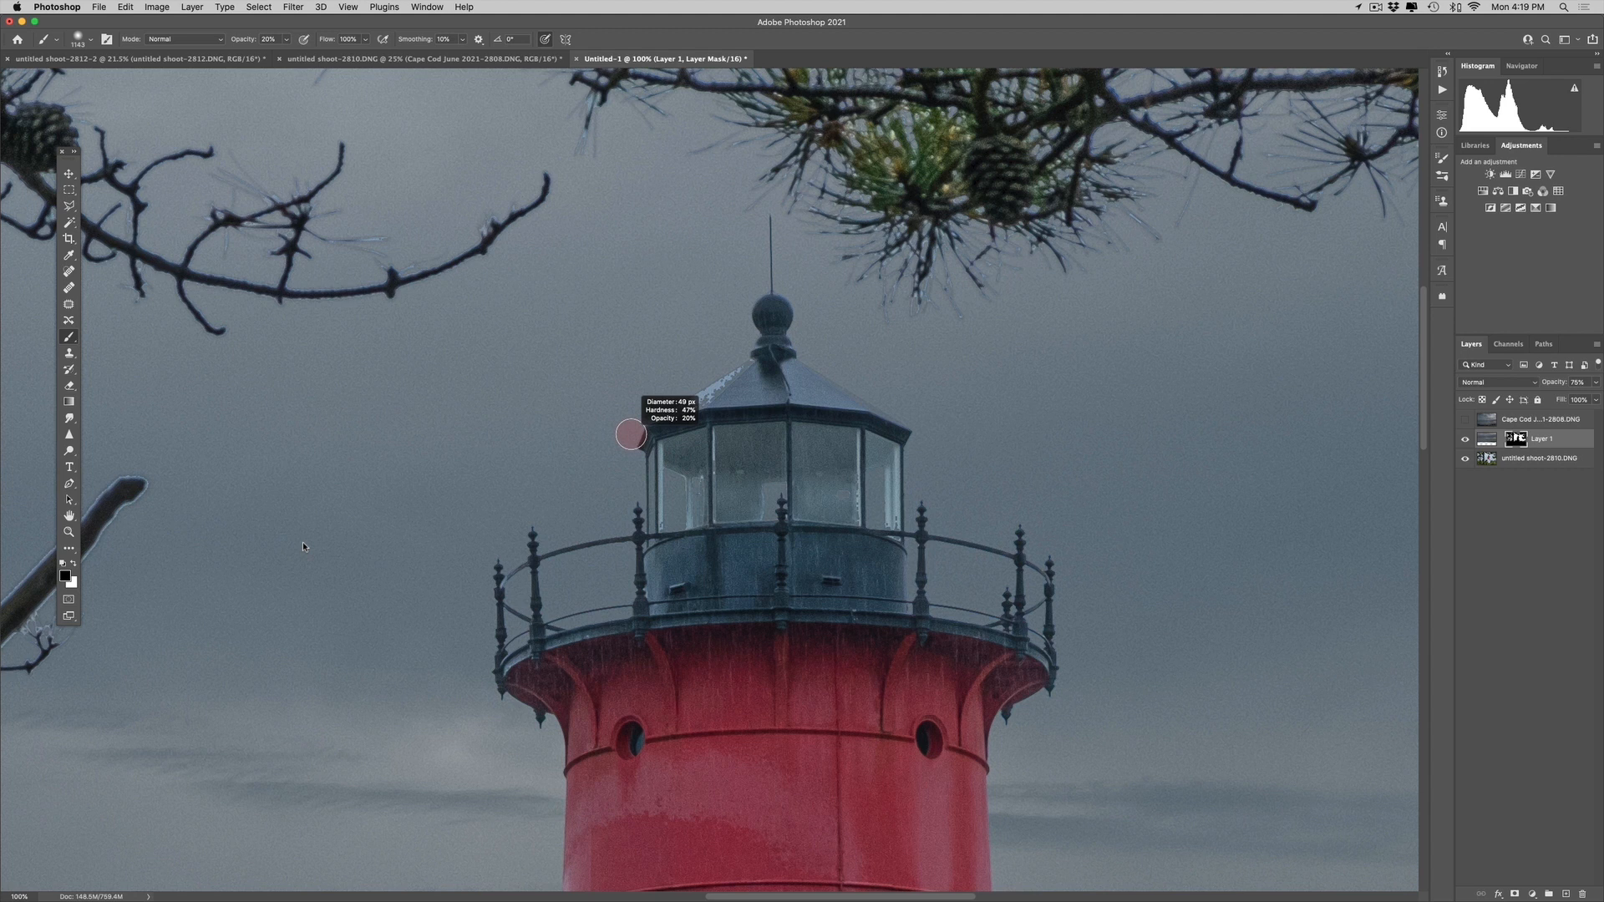
pyautogui.moveTo(349, 628); pyautogui.dragTo(405, 637)
pyautogui.moveTo(496, 463); pyautogui.dragTo(493, 508)
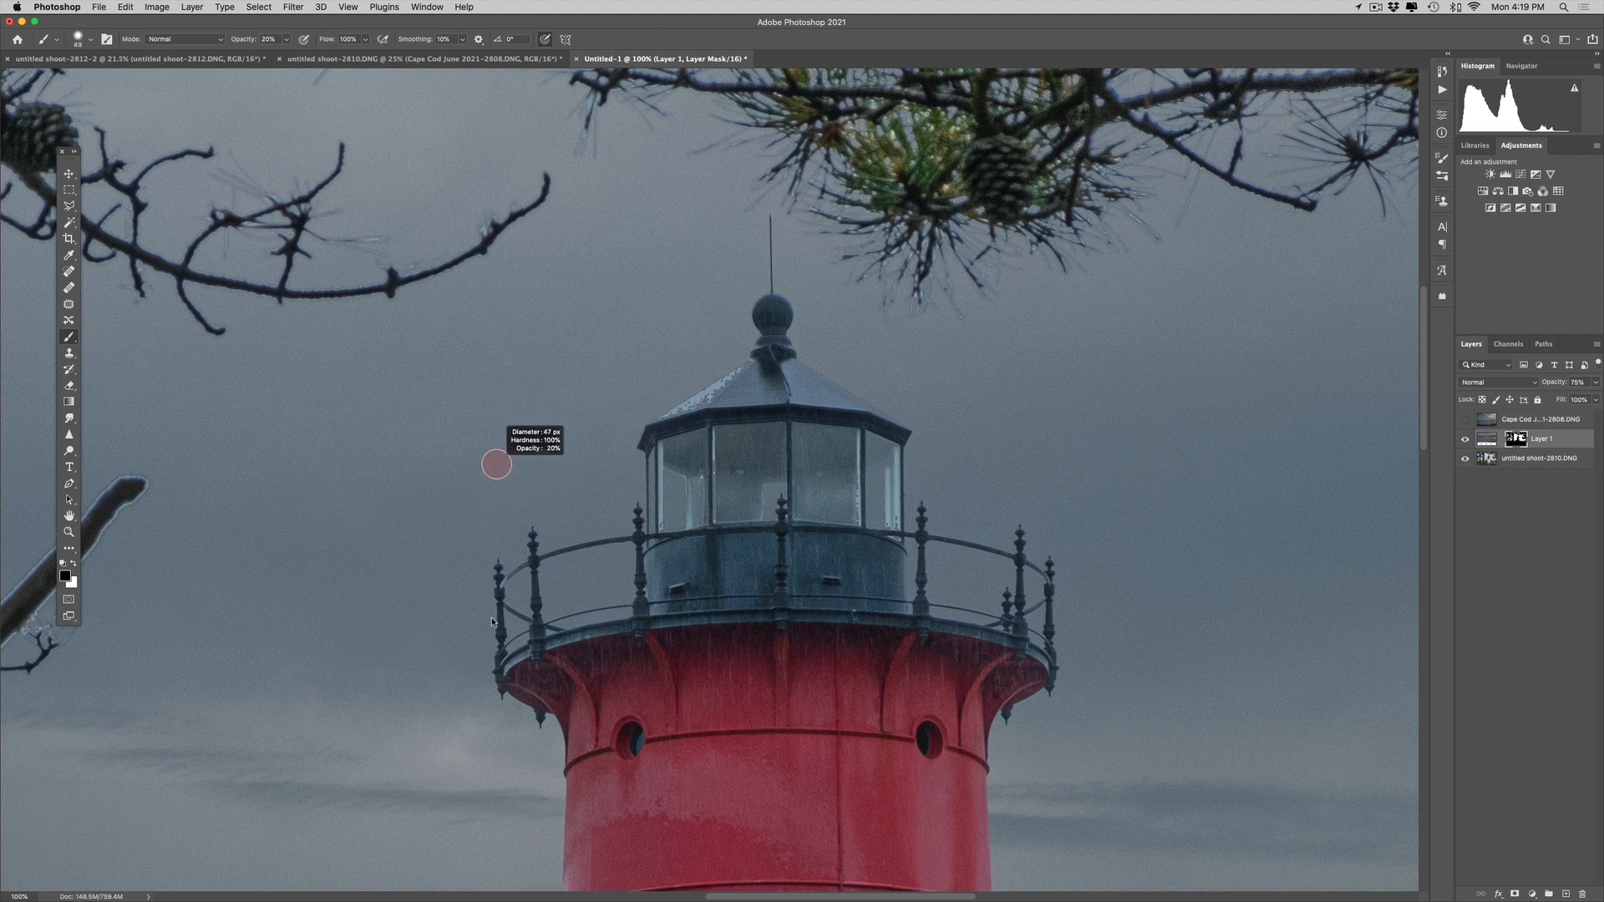
pyautogui.moveTo(490, 620); pyautogui.dragTo(491, 619)
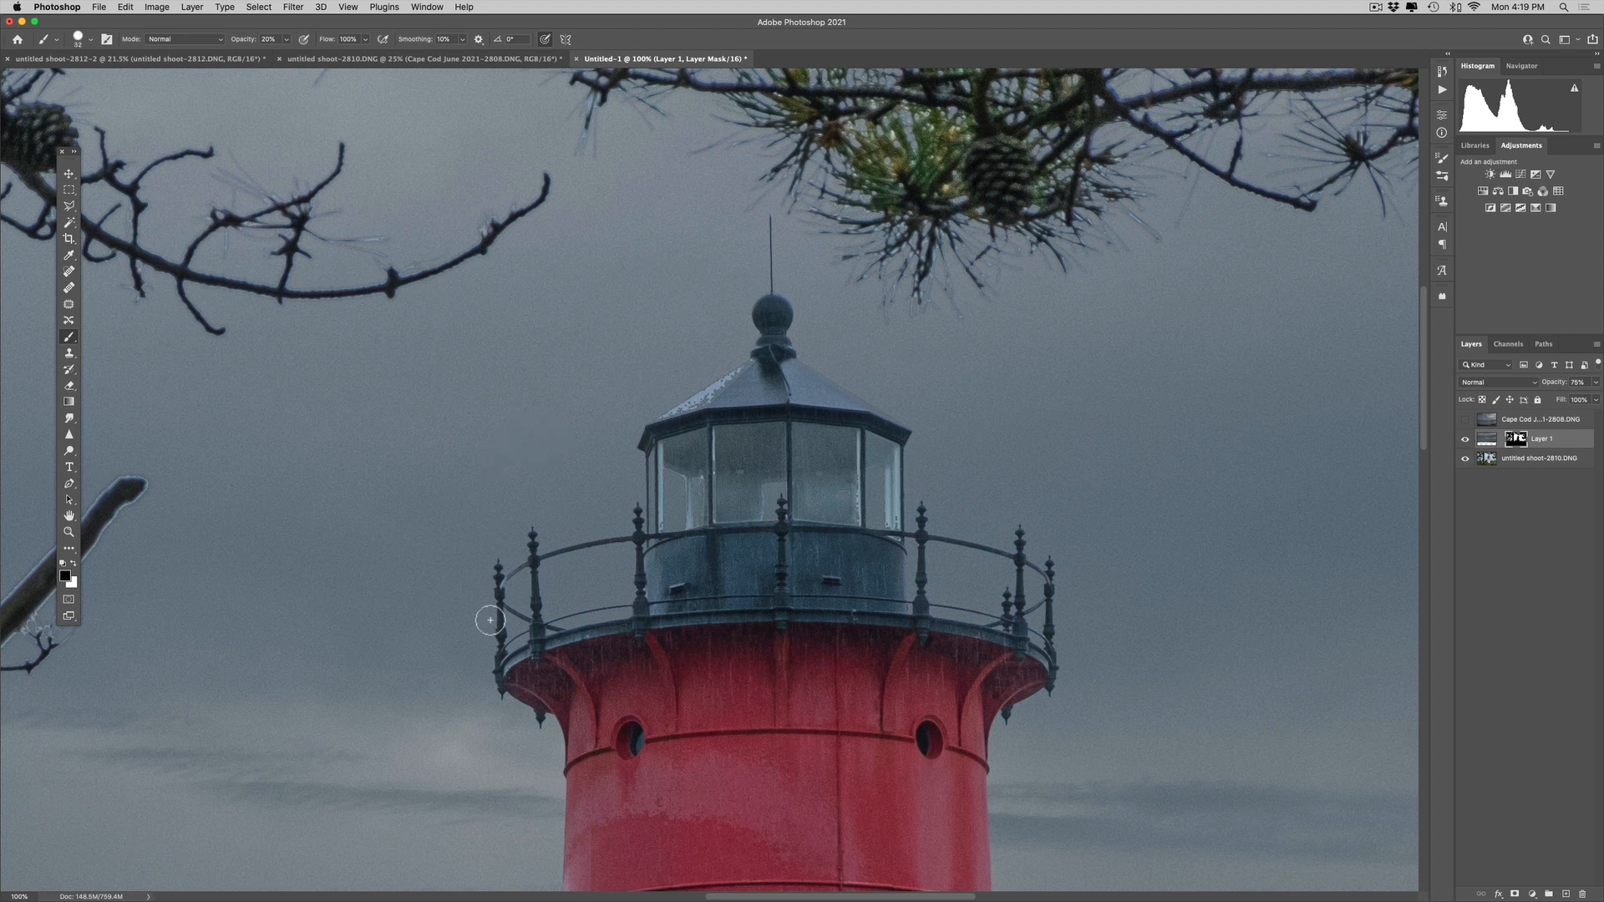
pyautogui.press('0')
# Paint black on the cloud mask over the lantern room's roof and windows, reducing the brush size for the finer areas
pyautogui.moveTo(743, 391); pyautogui.dragTo(745, 388)
pyautogui.press('[')
pyautogui.moveTo(861, 529); pyautogui.dragTo(866, 539)
pyautogui.press('super+0')
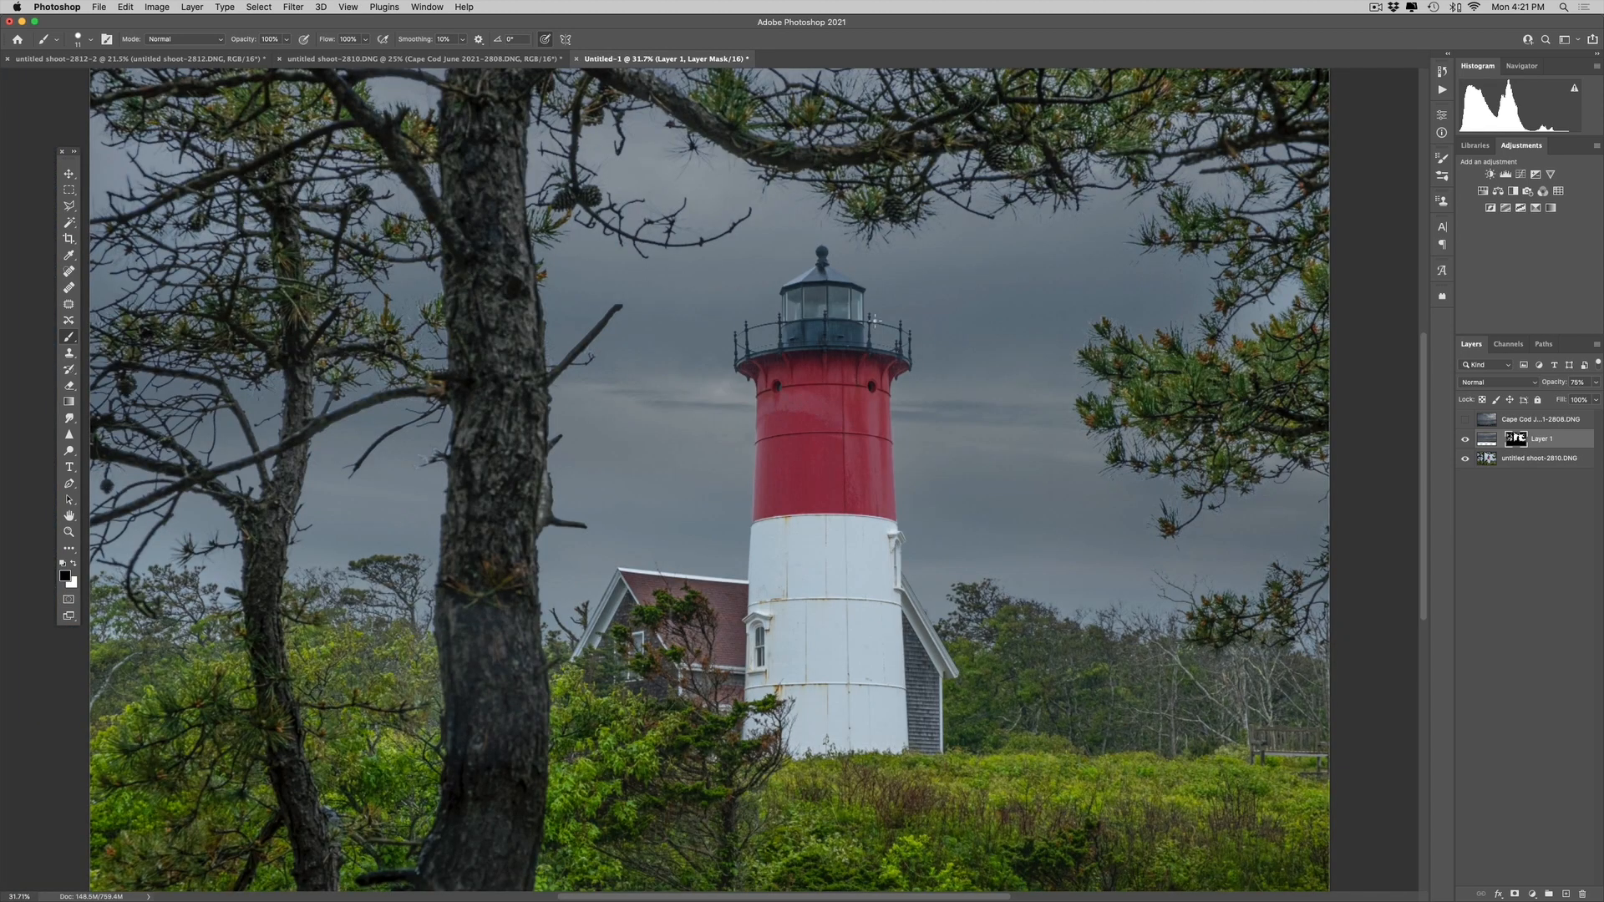
# Duplicate the cloud layer with its mask and hide the original cloud layer
pyautogui.press('z')
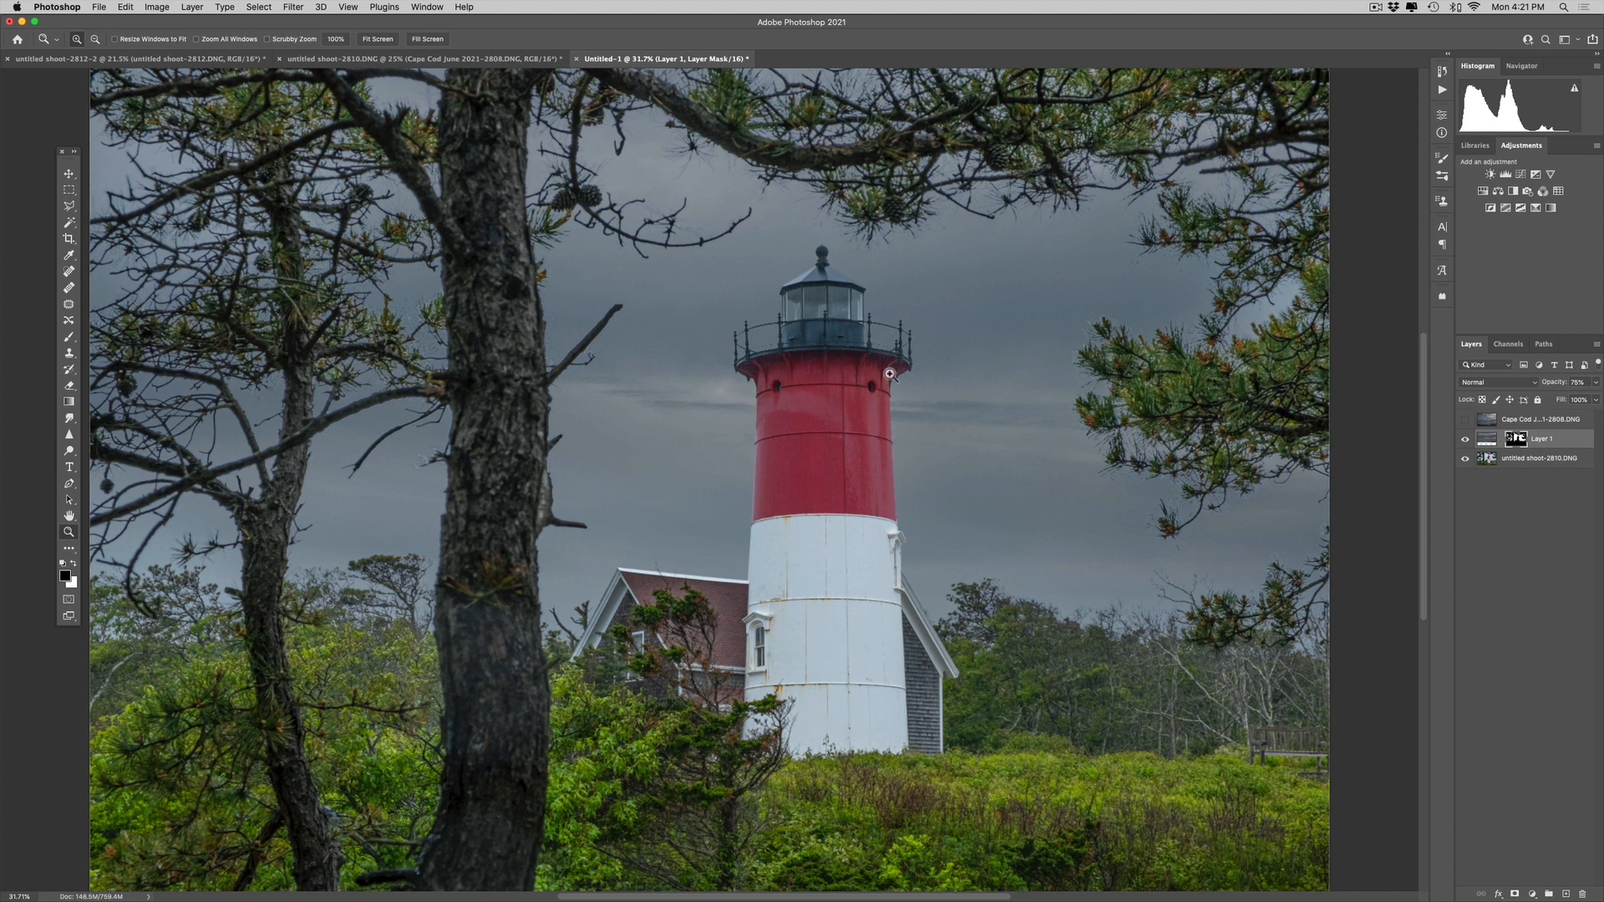
pyautogui.click(854, 417)
pyautogui.click(887, 463)
pyautogui.moveTo(833, 406); pyautogui.dragTo(997, 510)
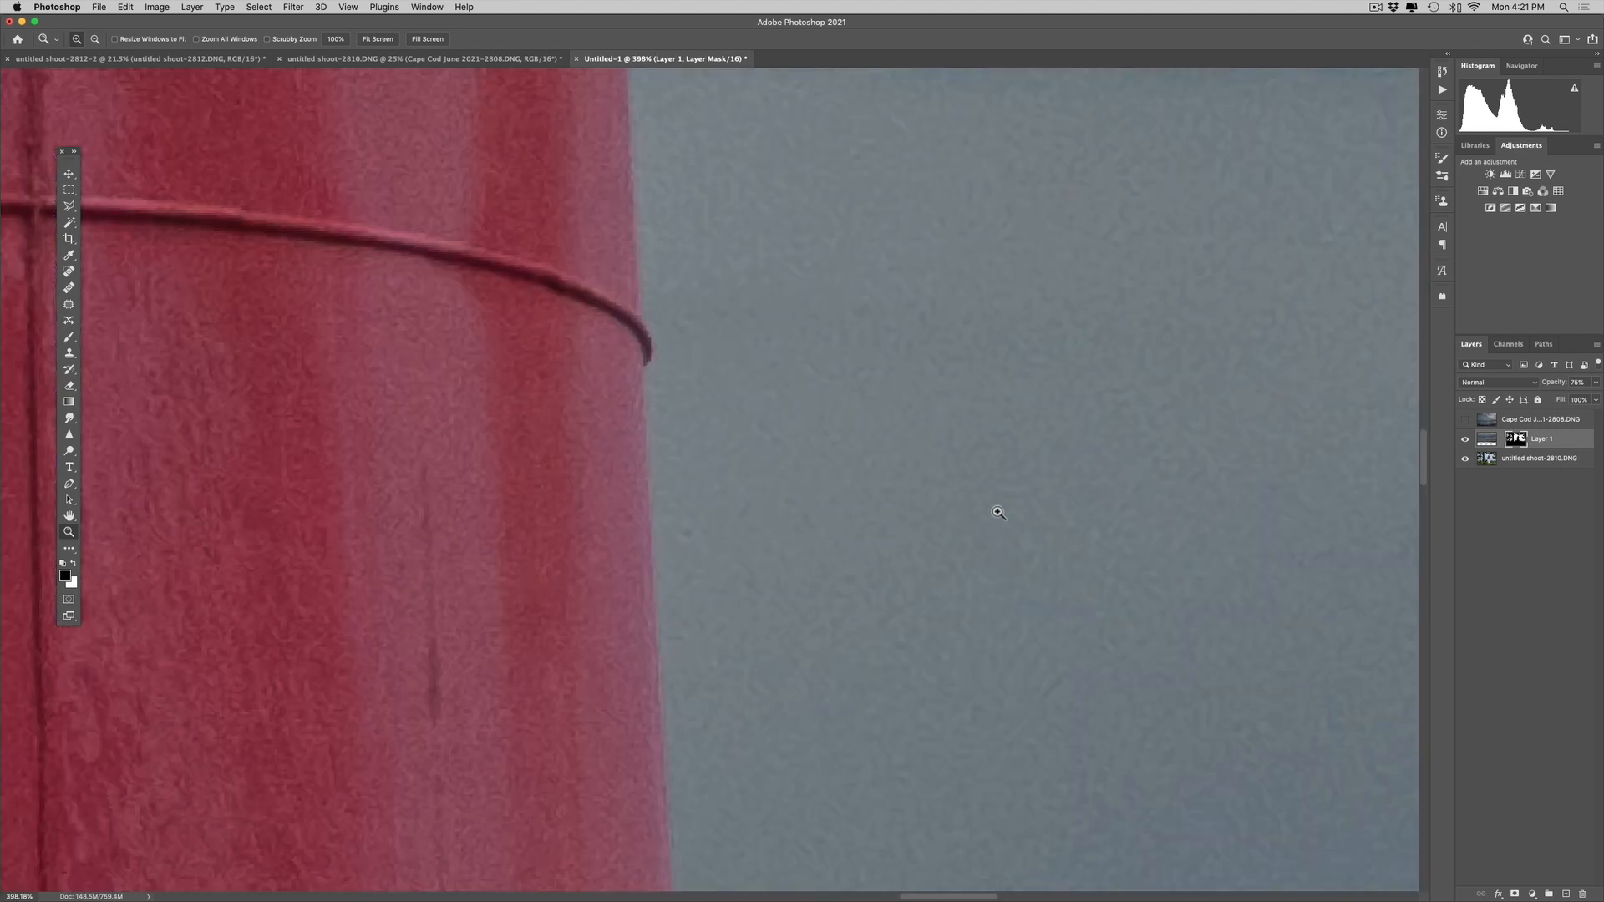
pyautogui.moveTo(460, 360); pyautogui.dragTo(877, 687)
pyautogui.press('super+1')
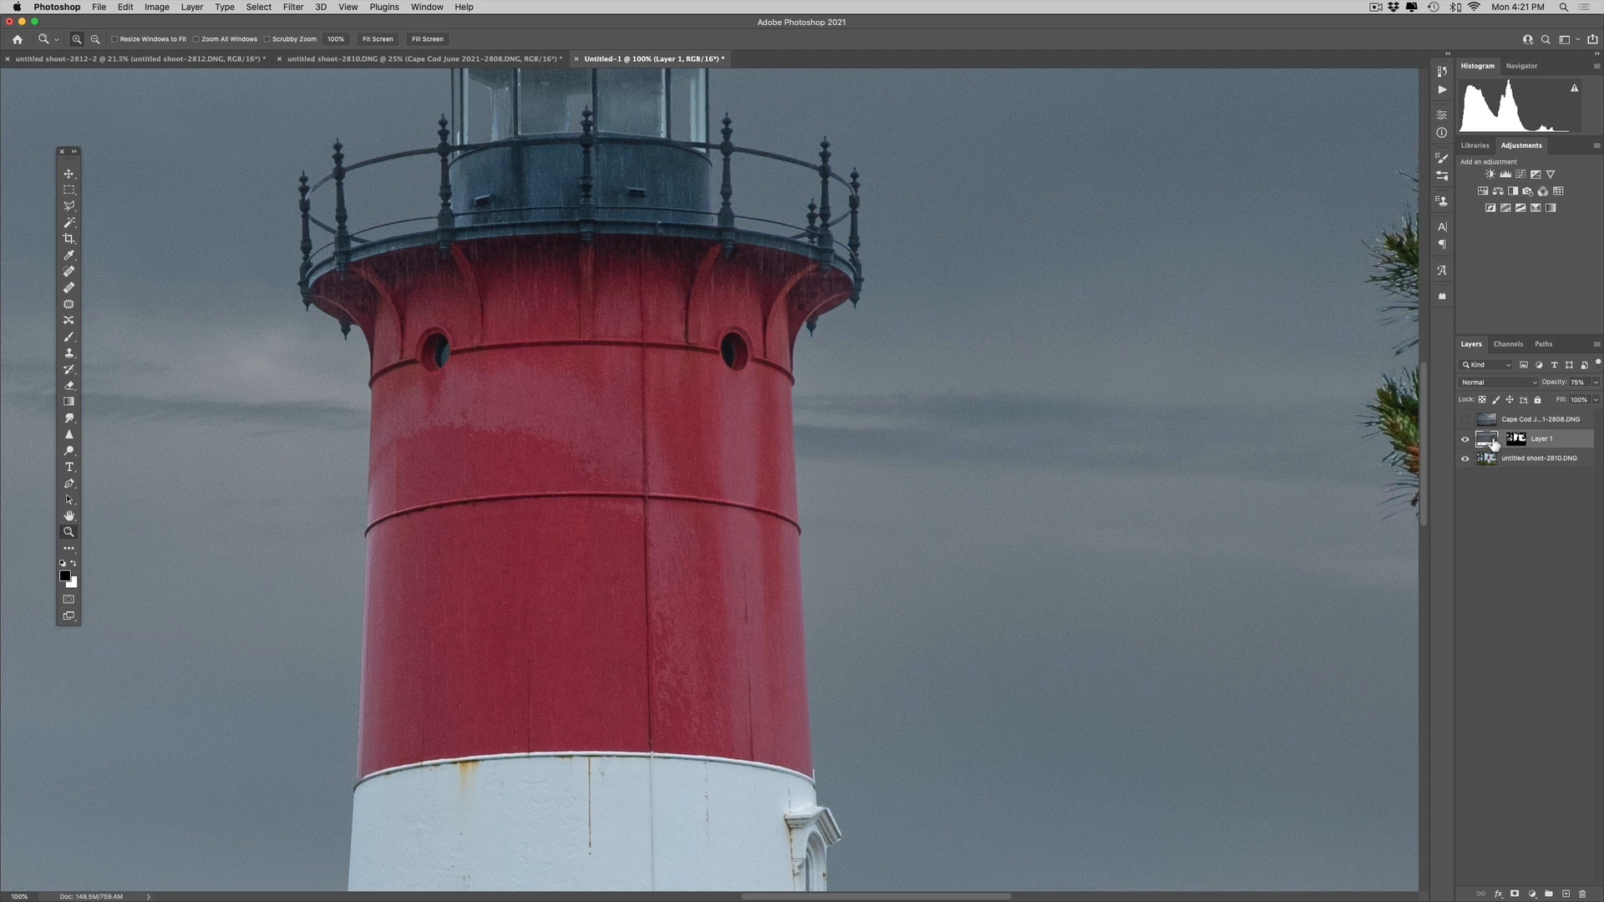
pyautogui.press('super+j')
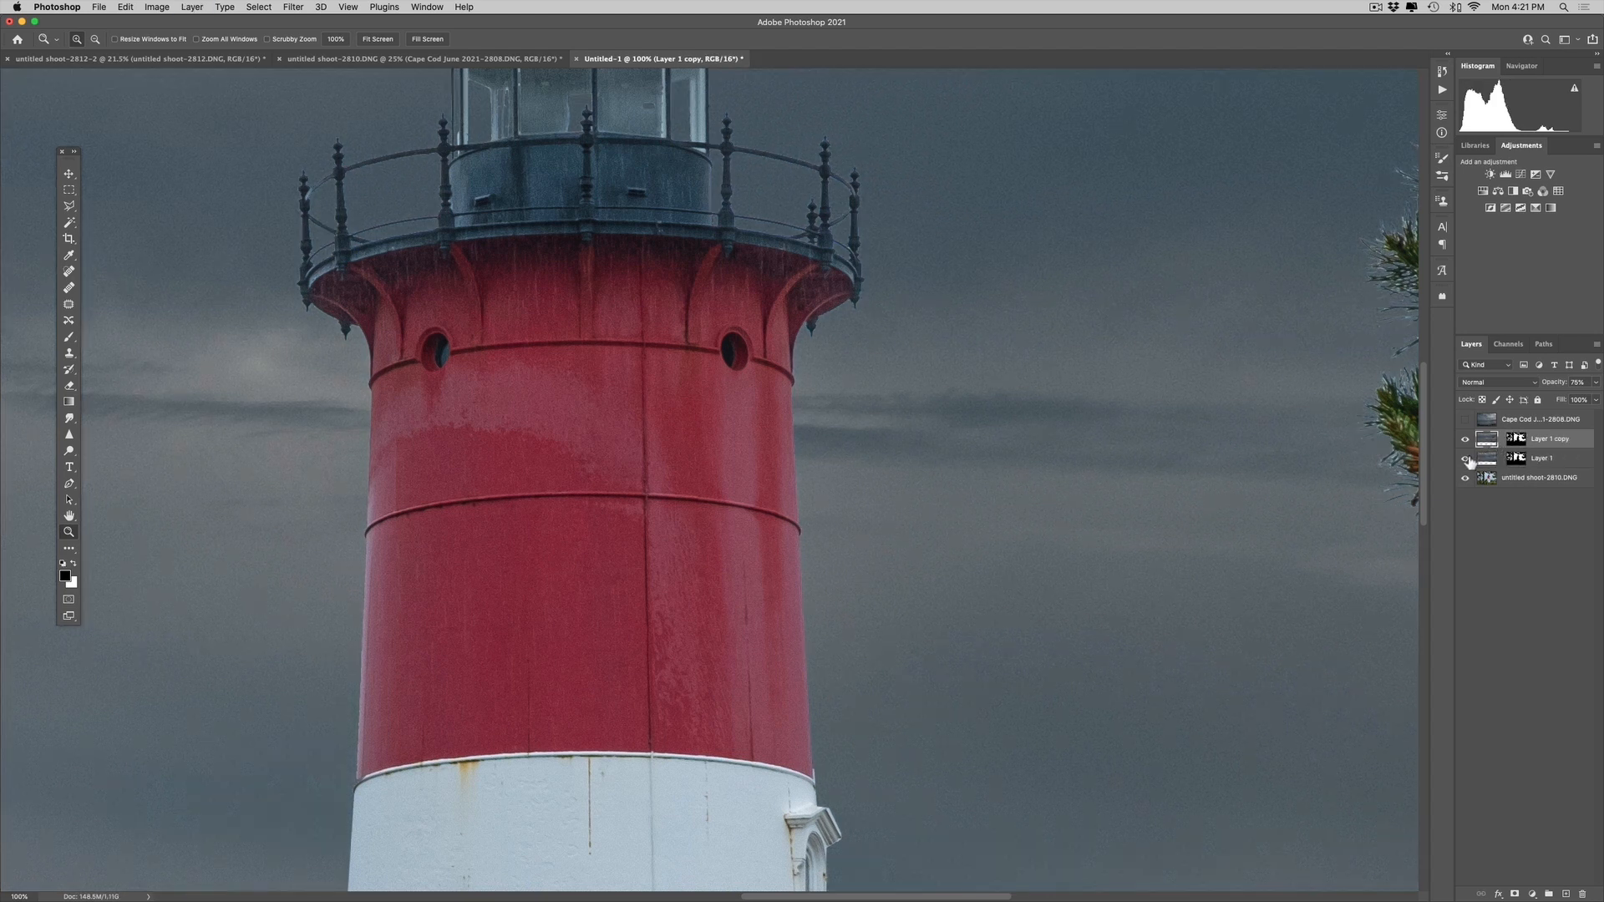
pyautogui.click(1466, 459)
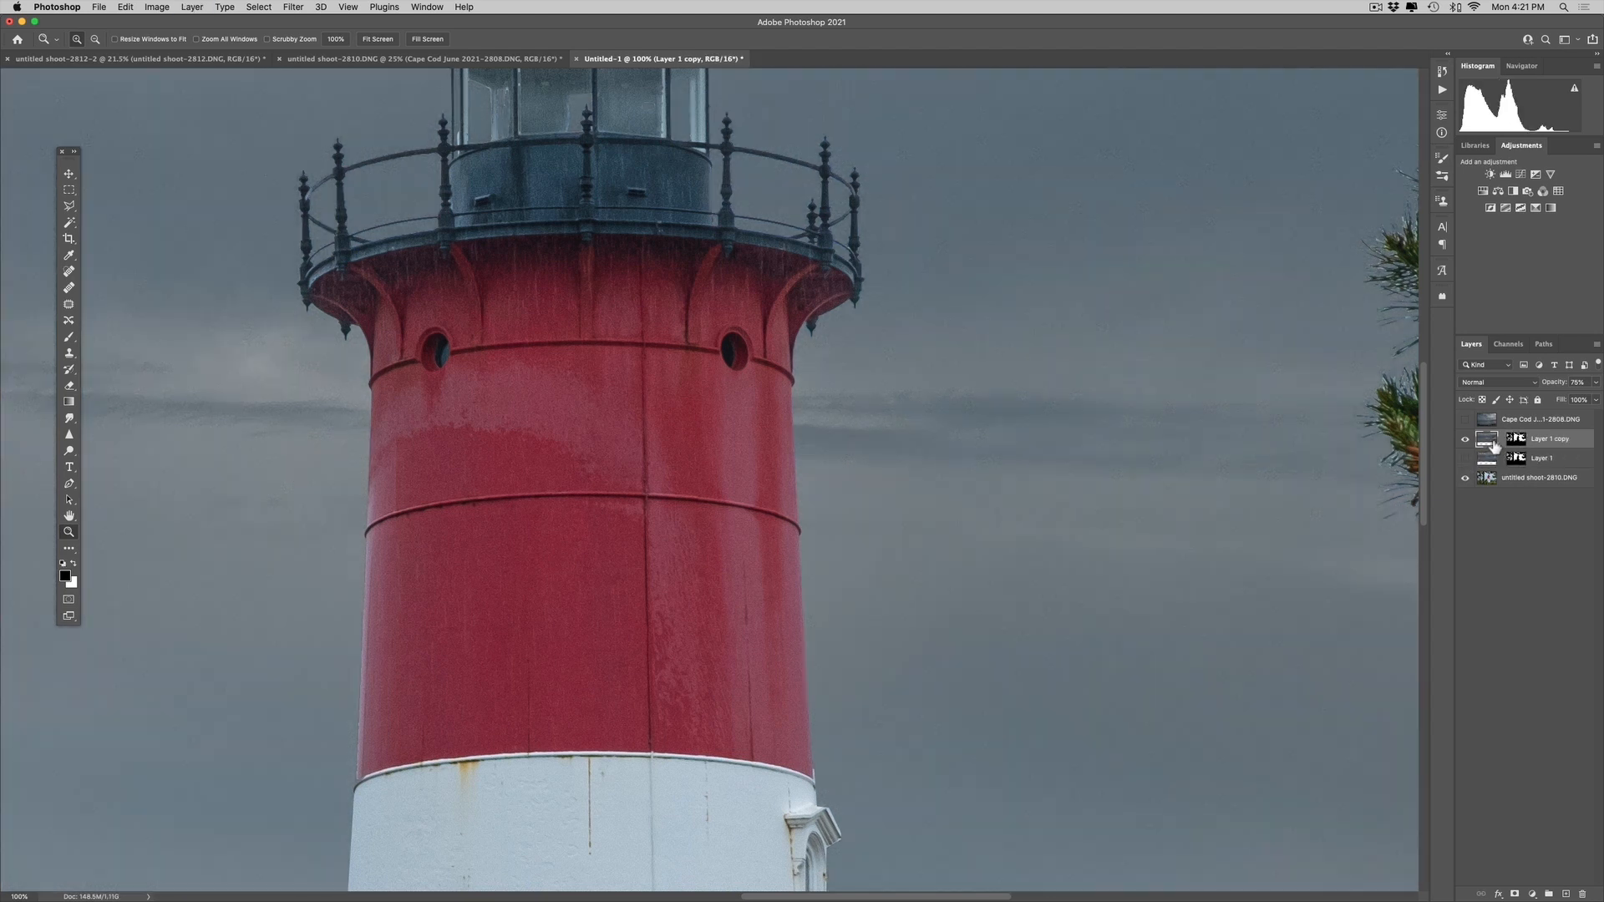
# Add 10% uniform, monochromatic noise to the duplicated cloud layer
pyautogui.moveTo(870, 361); pyautogui.dragTo(777, 444)
pyautogui.moveTo(535, 230); pyautogui.dragTo(861, 7)
pyautogui.moveTo(653, 208); pyautogui.dragTo(661, 267)
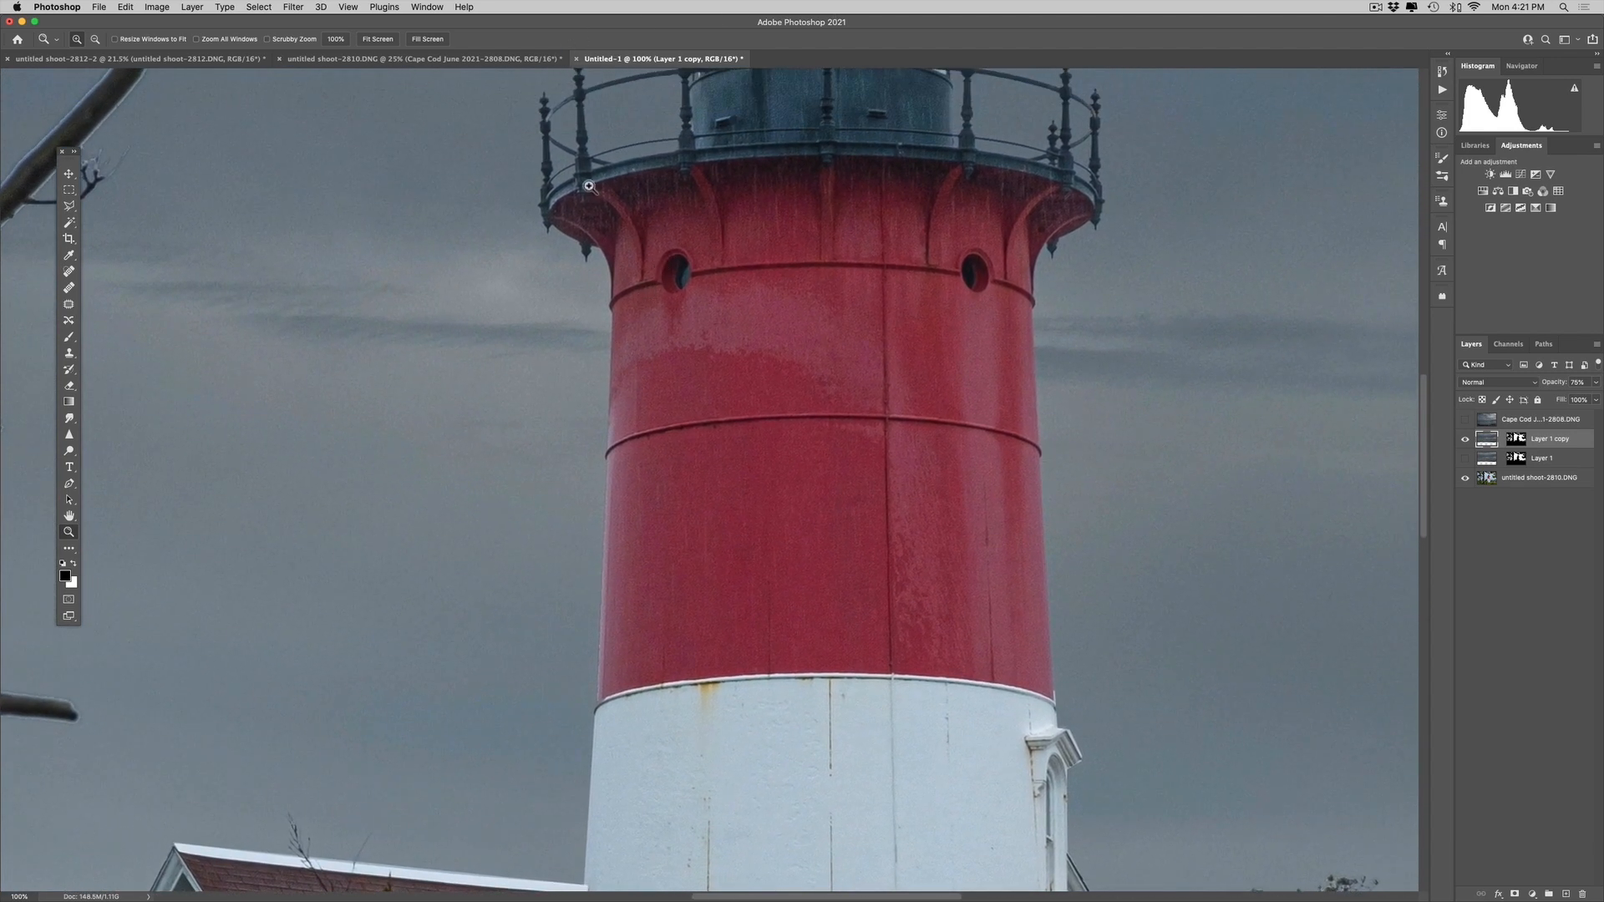
pyautogui.click(285, 8)
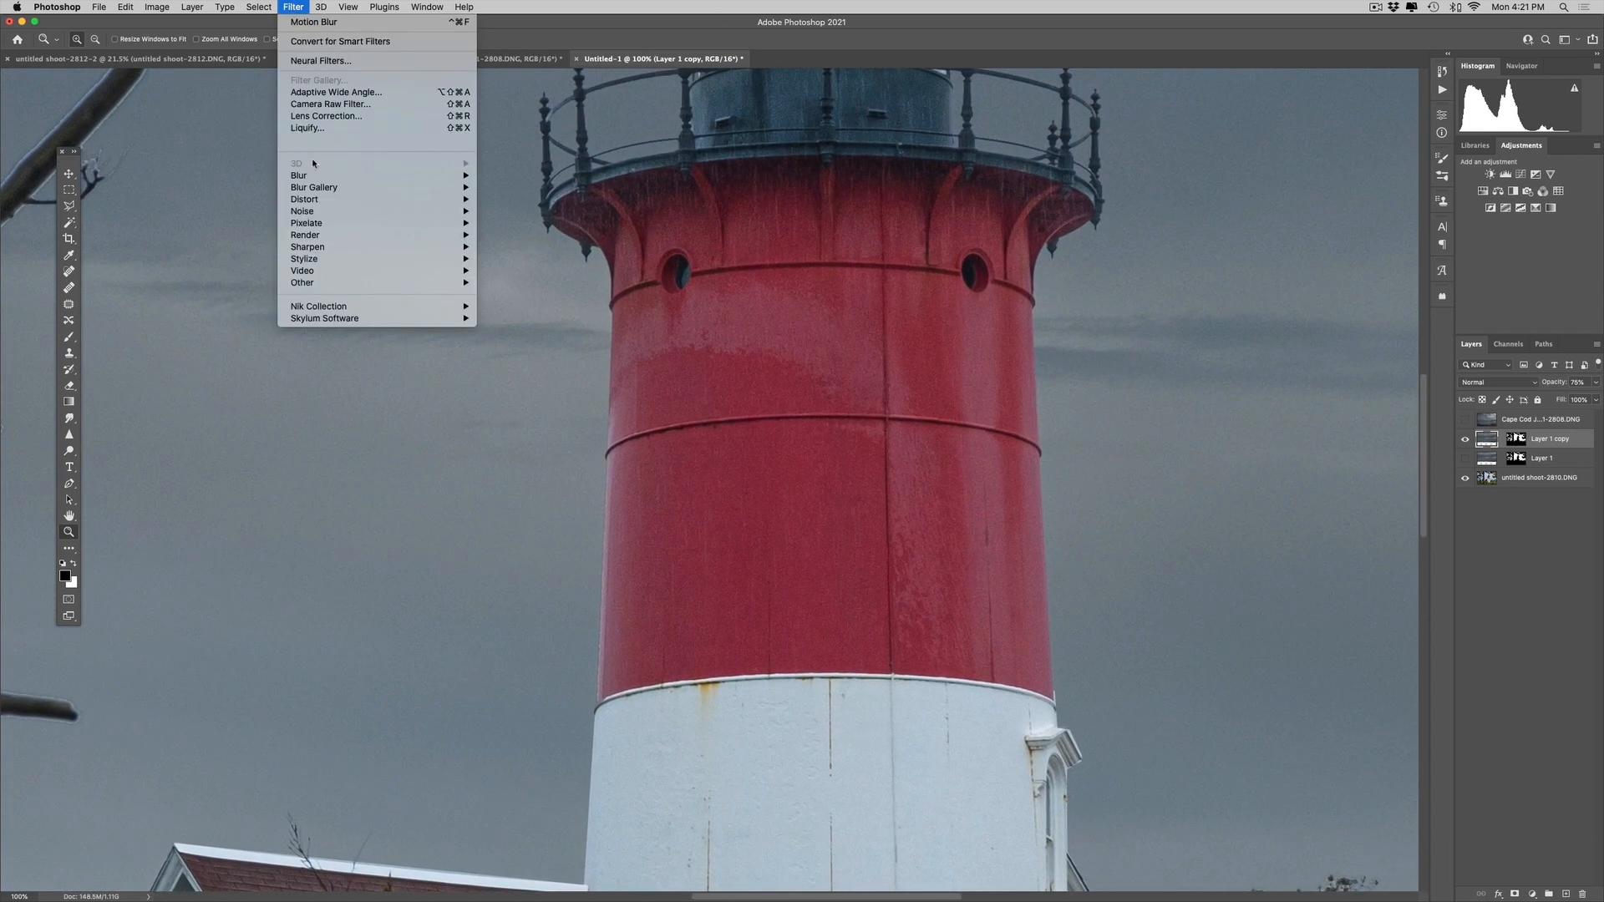
pyautogui.moveTo(401, 211)
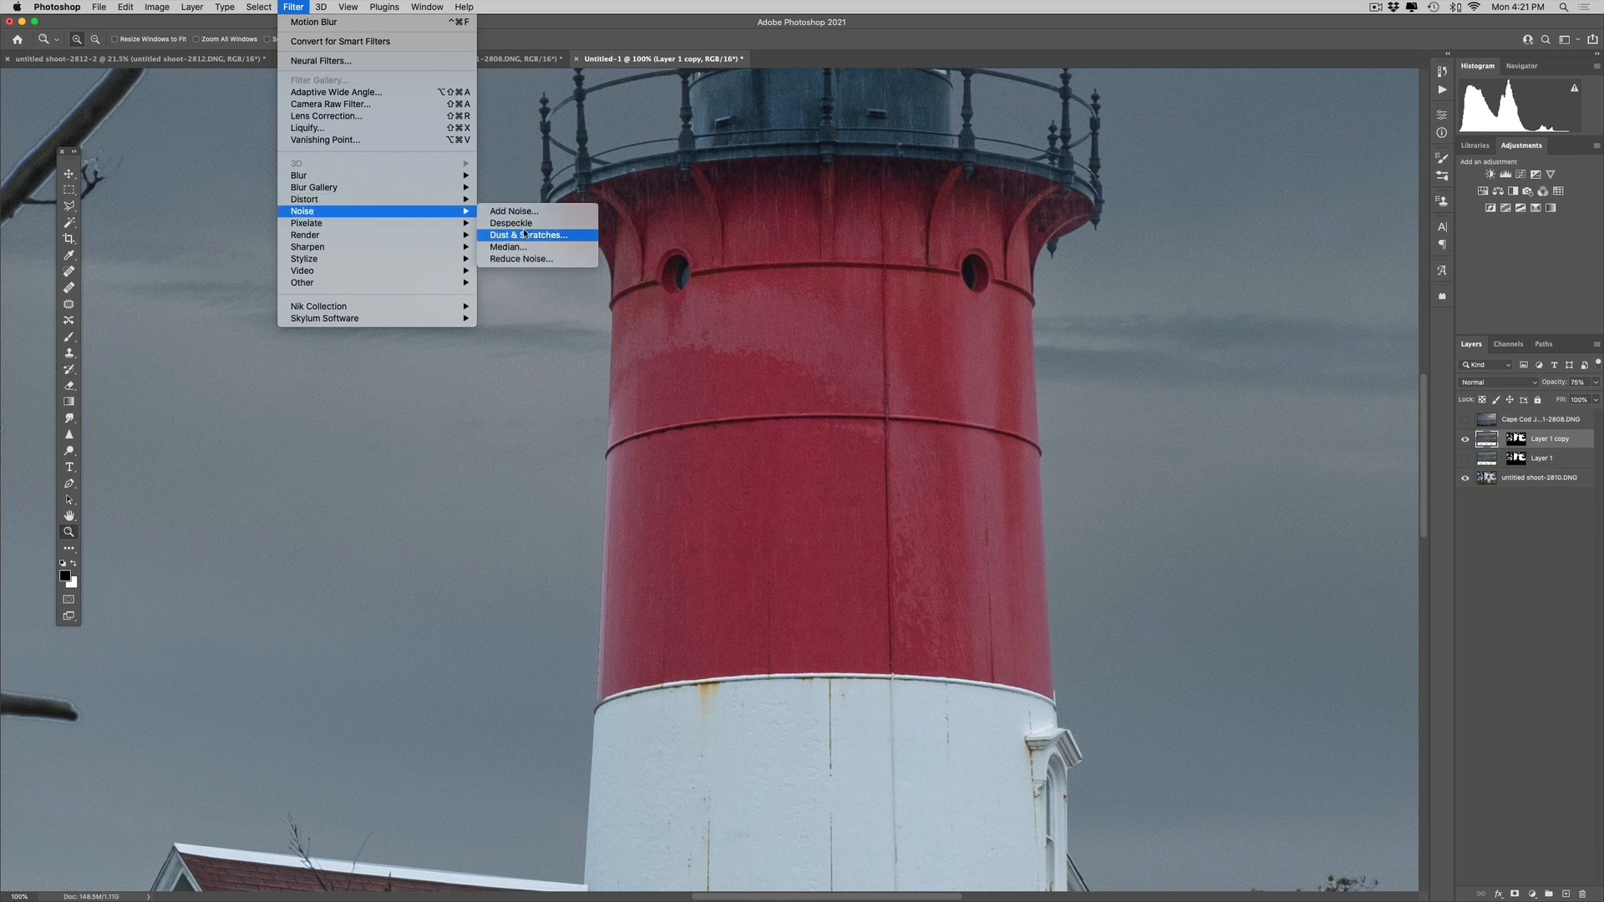
pyautogui.click(569, 223)
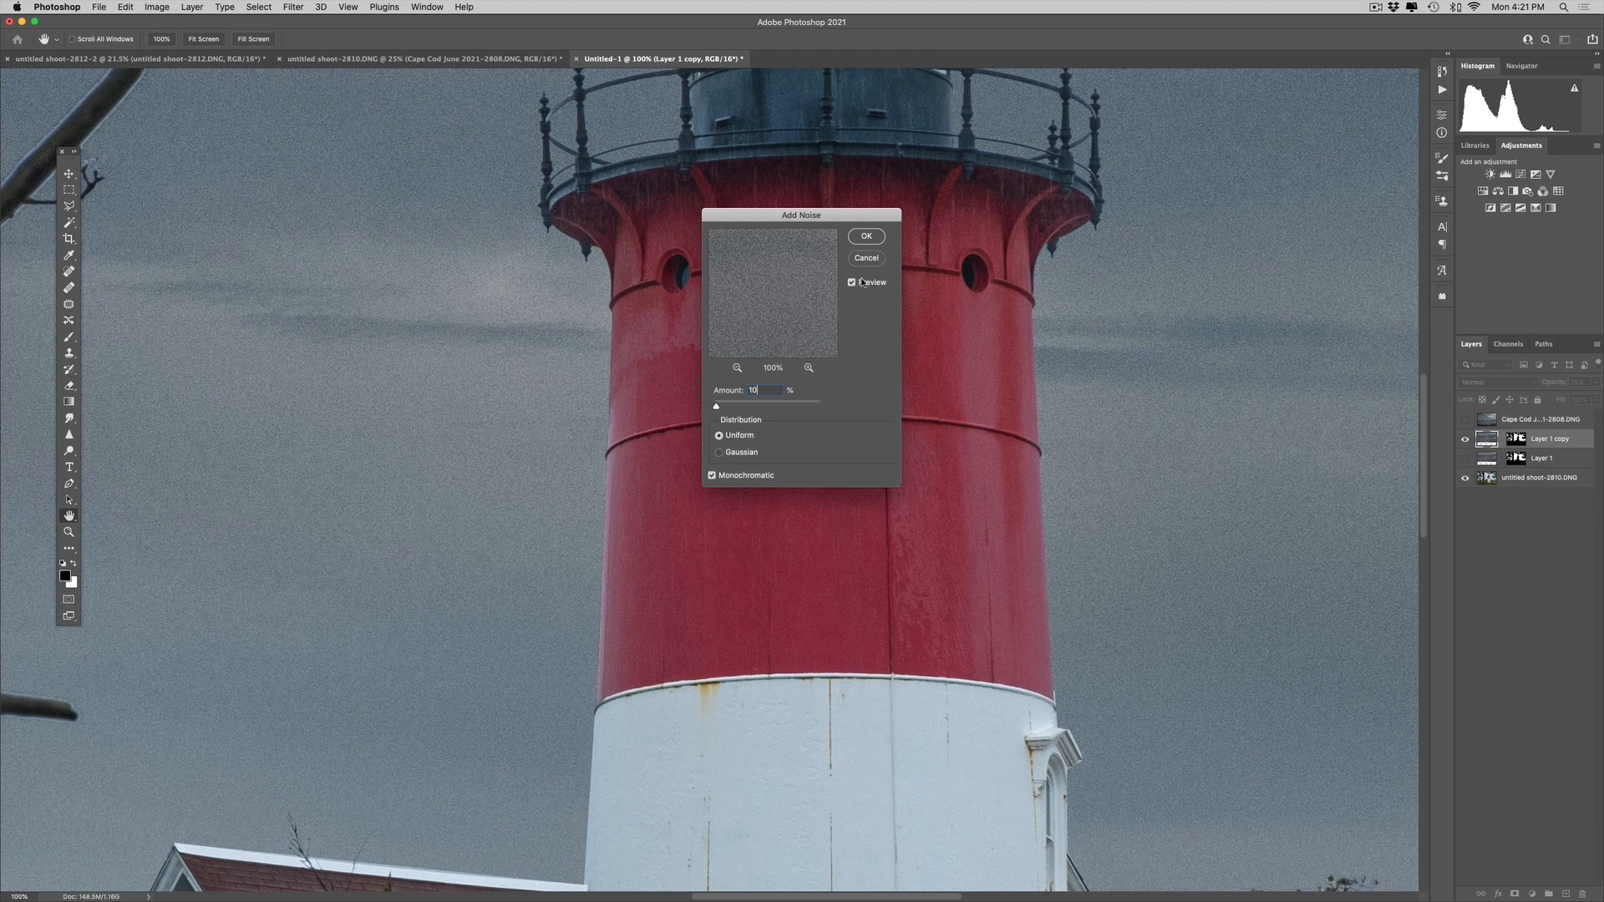
pyautogui.click(868, 236)
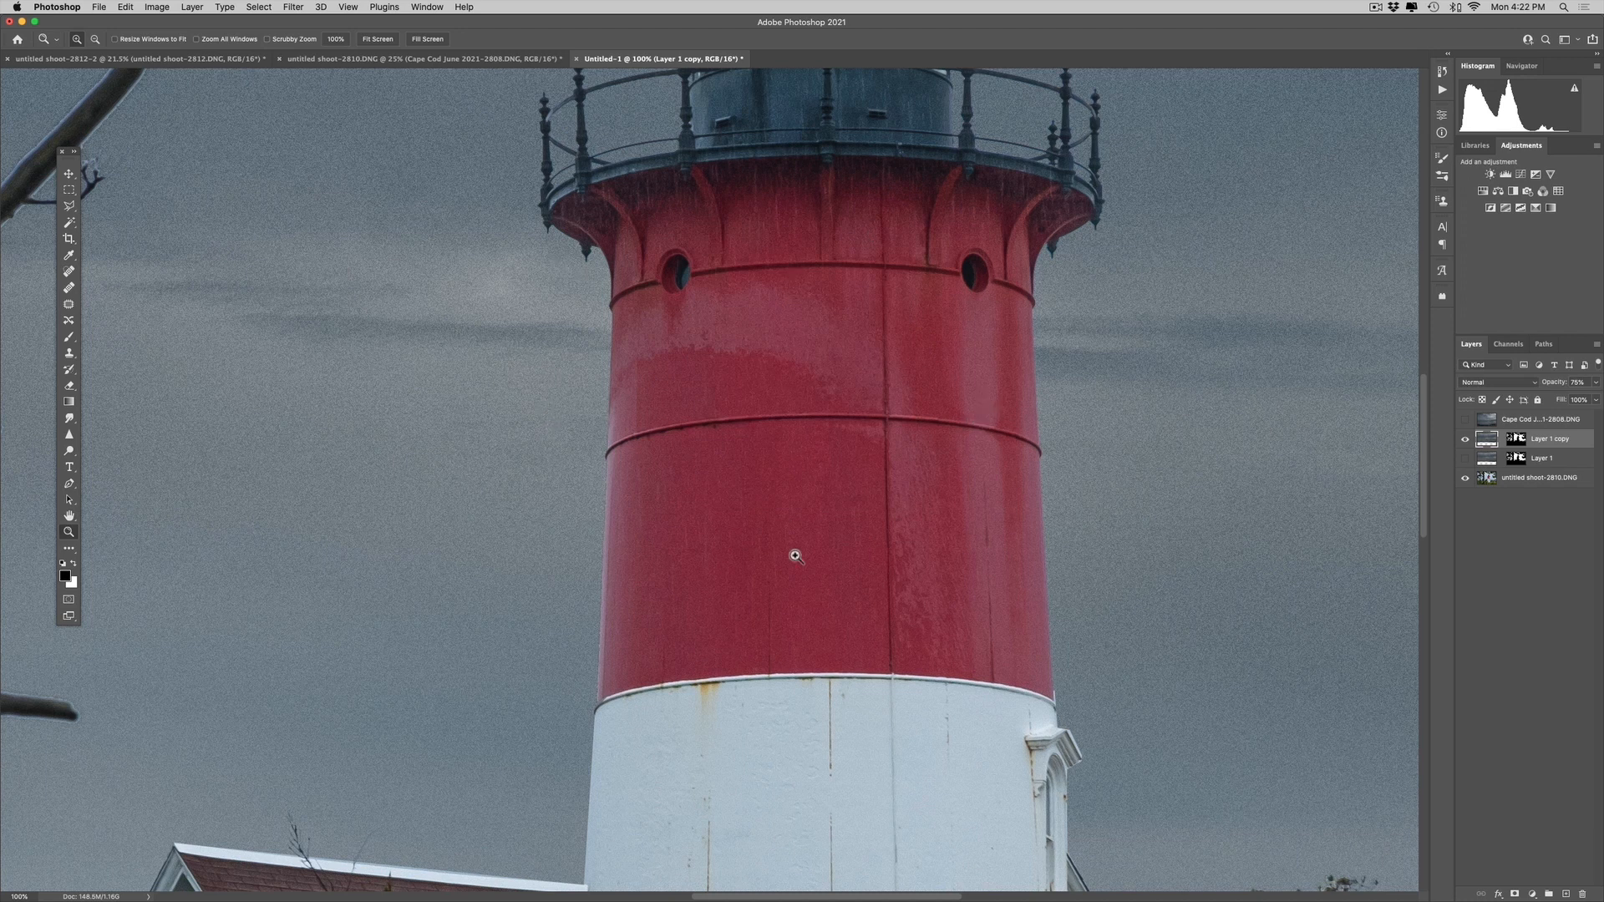
# Apply a Motion Blur with an 89° angle and 10 px distance to the duplicated cloud layer and check the result
pyautogui.click(291, 7)
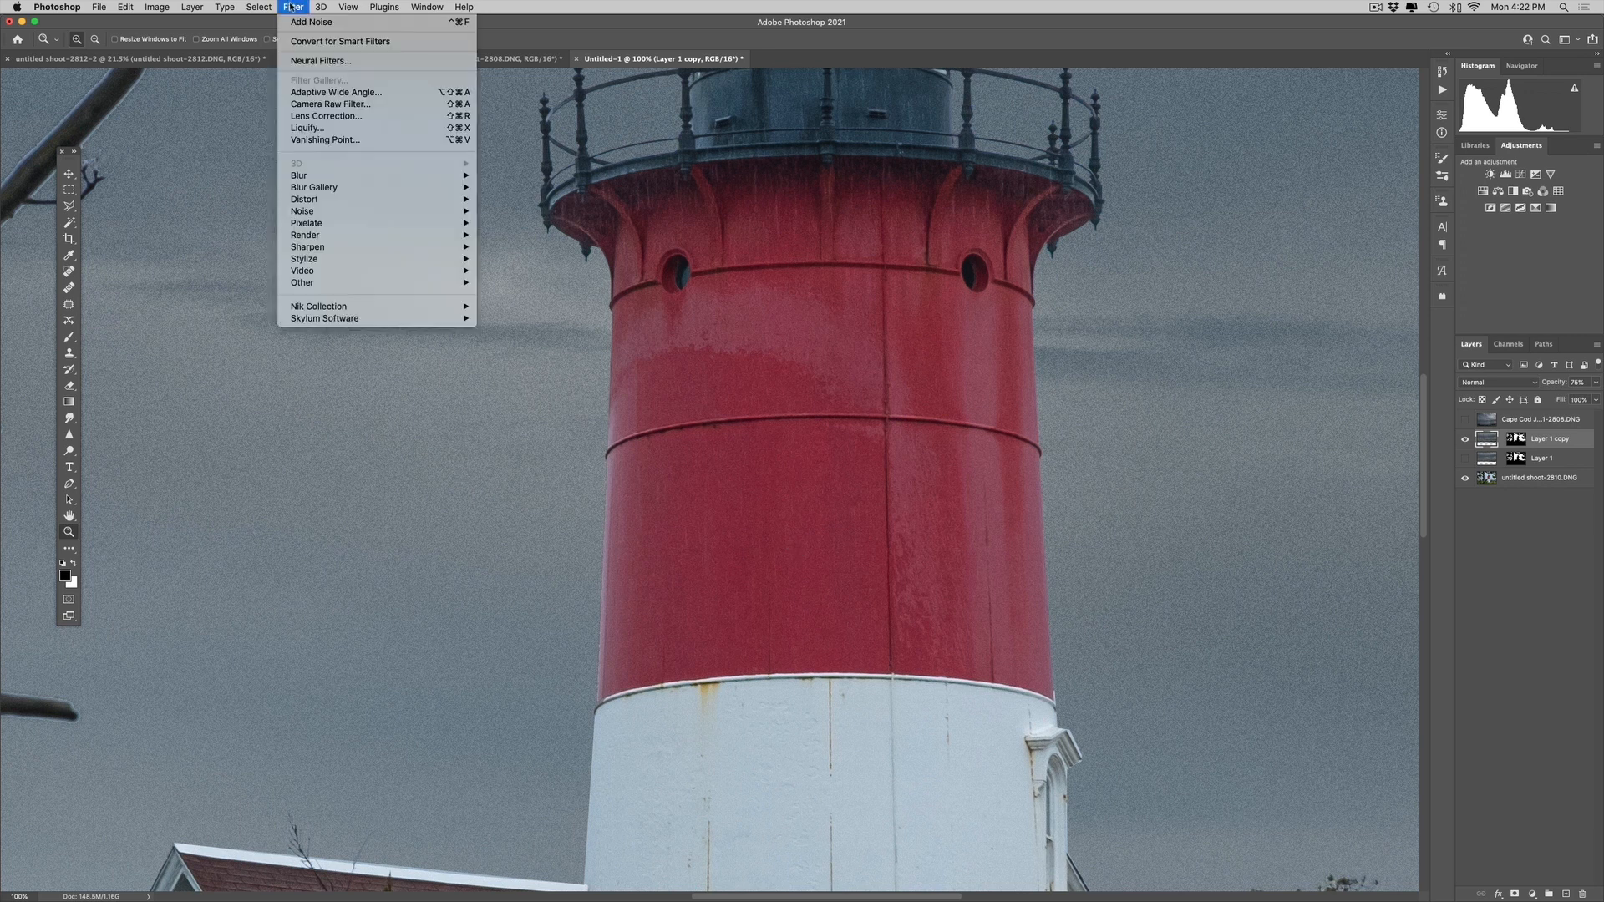
pyautogui.moveTo(317, 175)
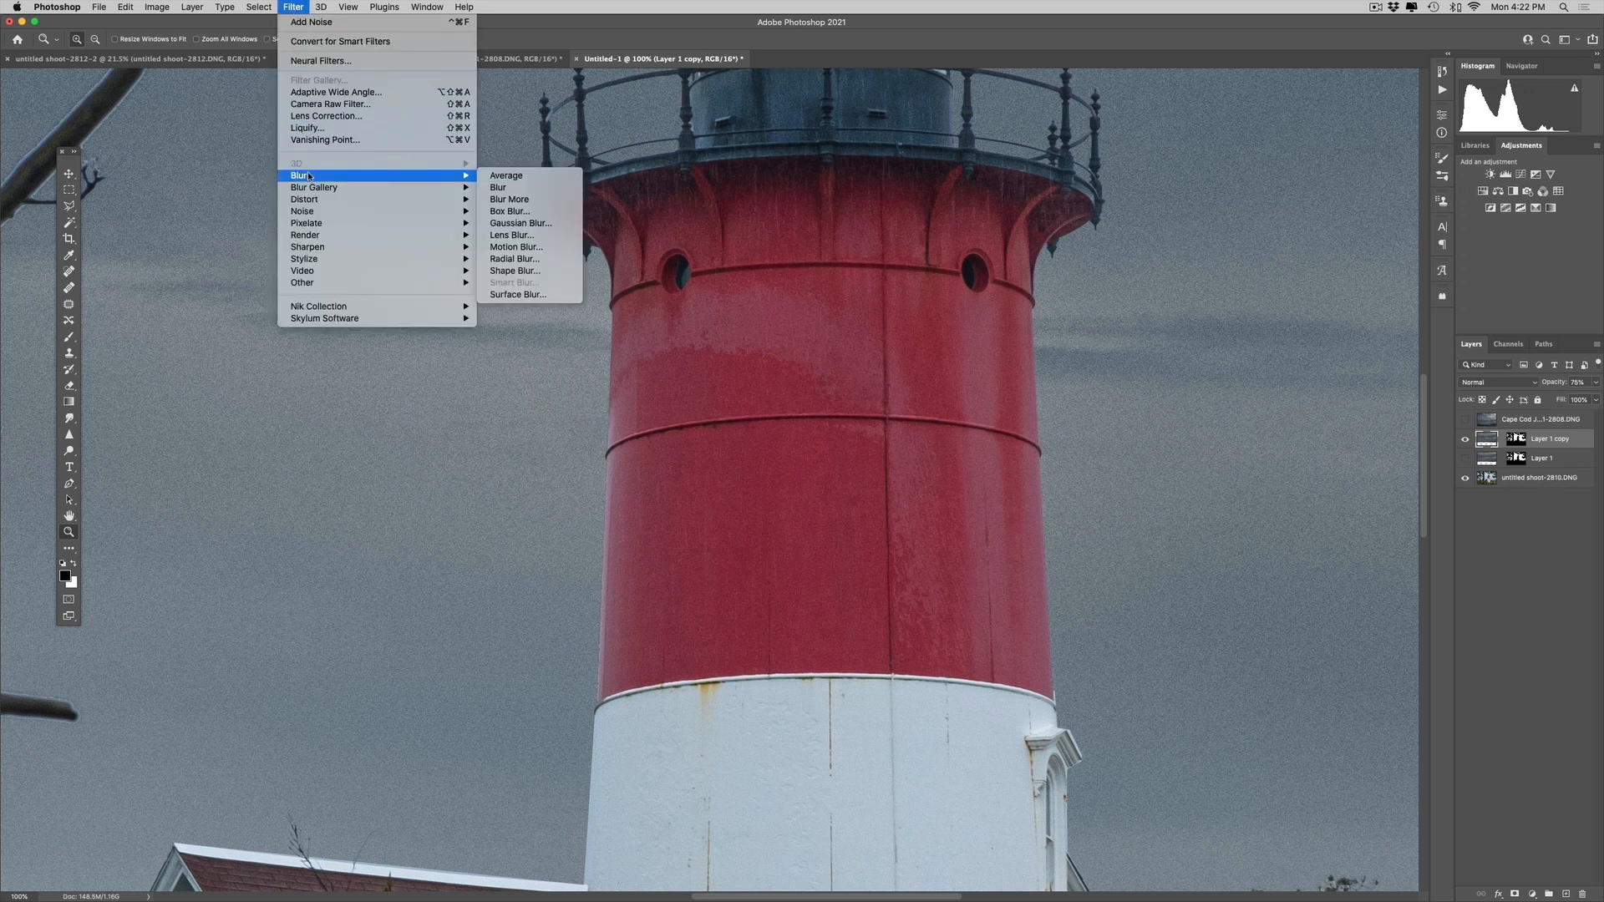
pyautogui.click(534, 246)
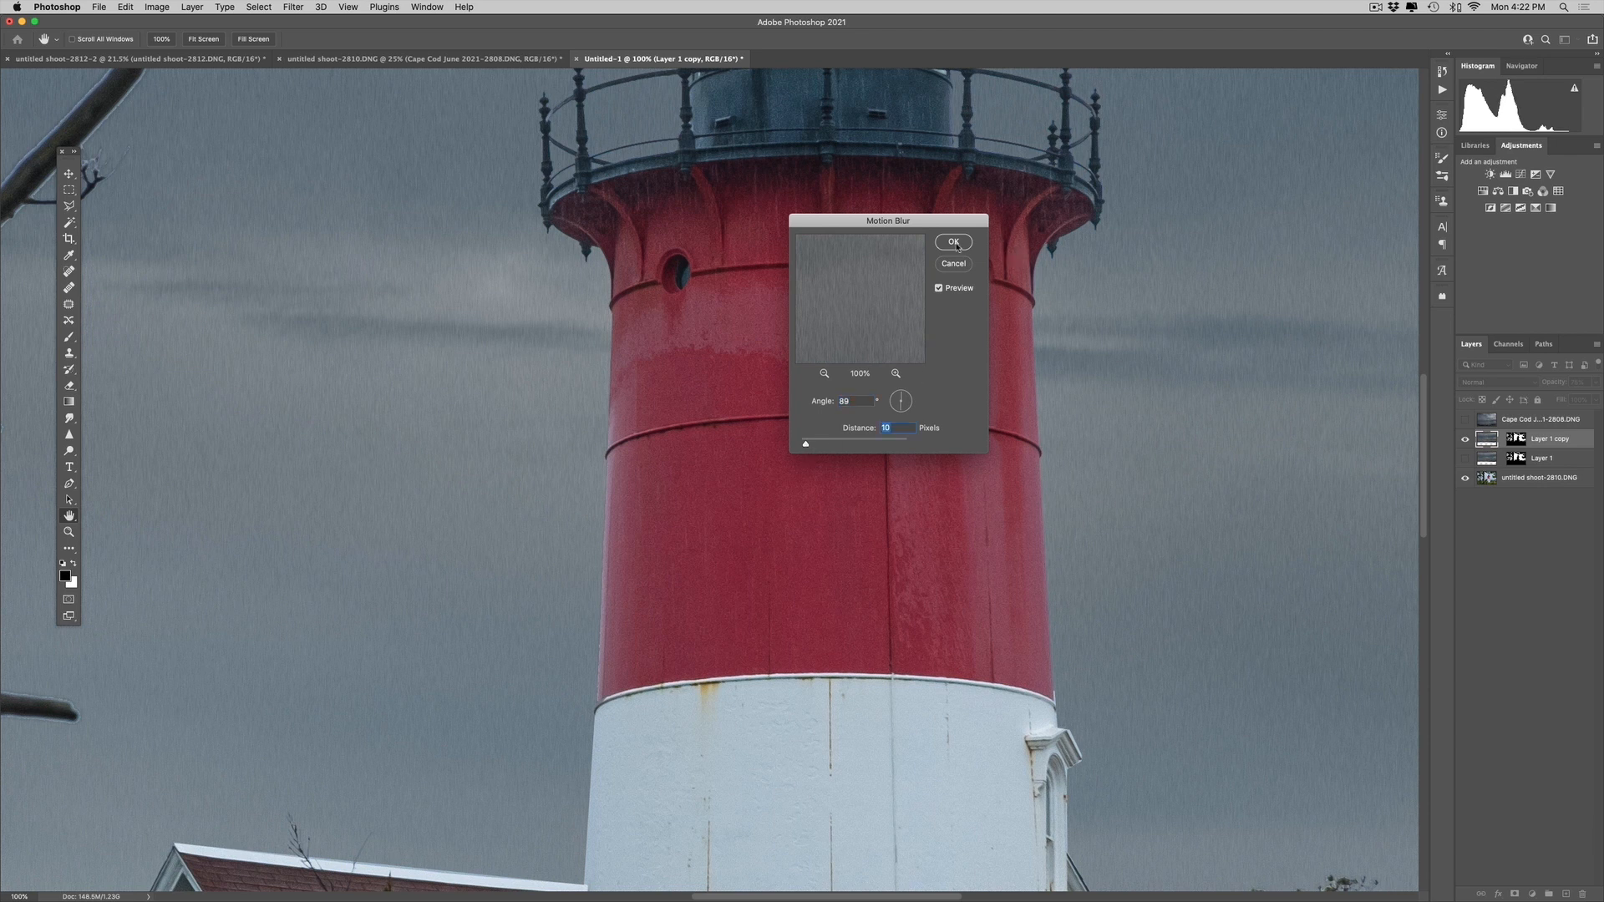
pyautogui.press('Return')
pyautogui.press('z')
pyautogui.press('super+0')
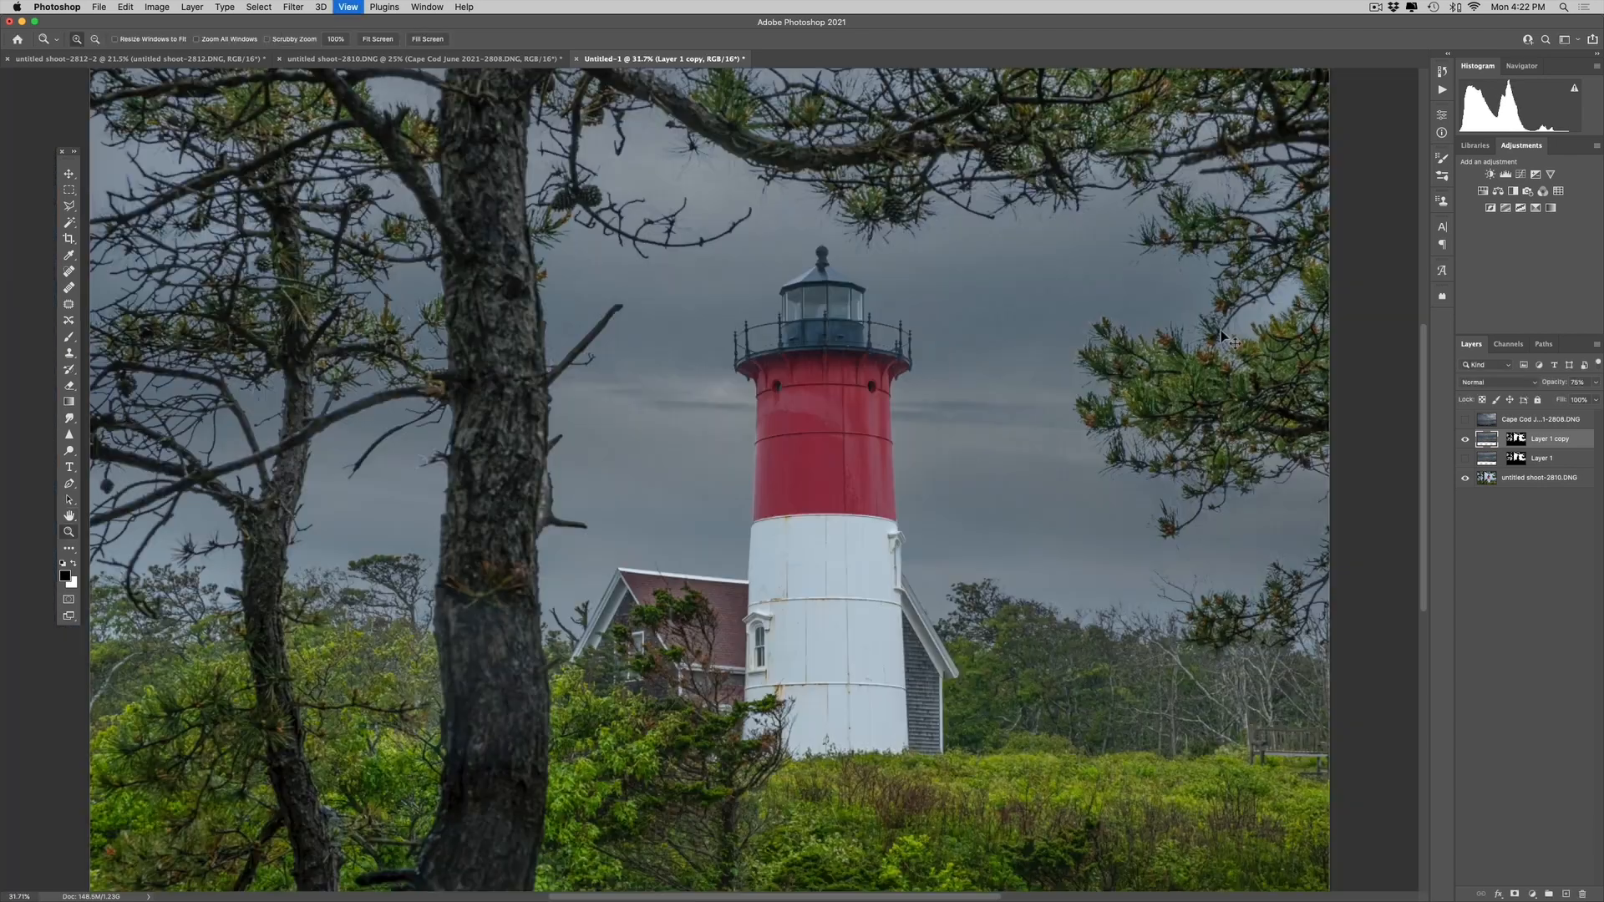
pyautogui.click(748, 391)
pyautogui.click(751, 400)
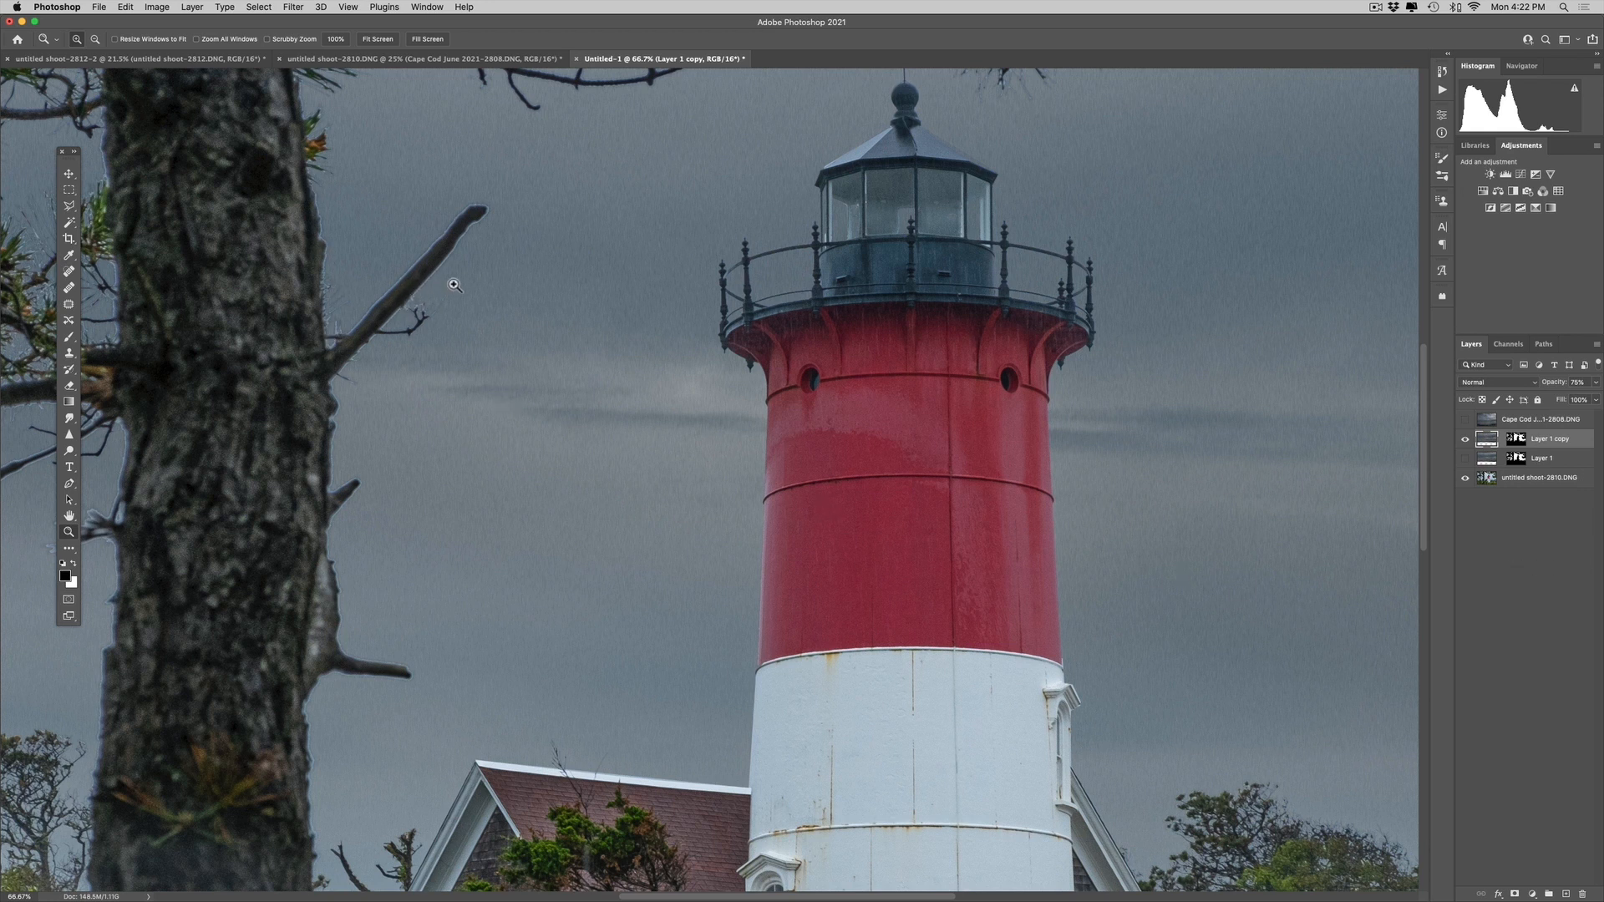
pyautogui.press('super+0')
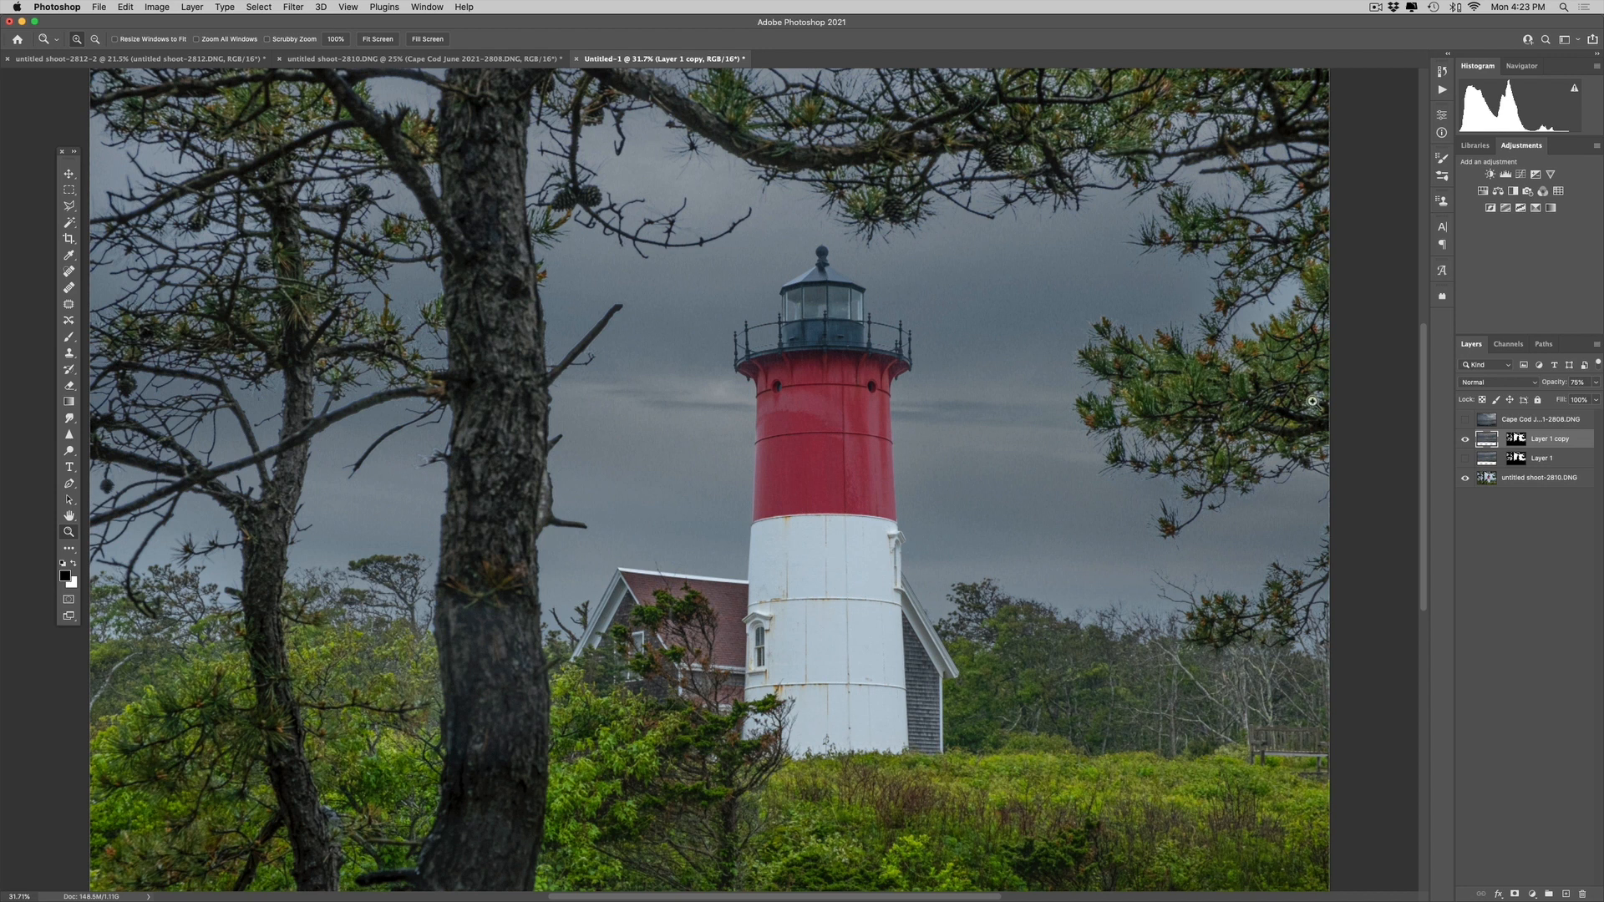
# Load the second of the two saved sky channels as a new selection
pyautogui.click(261, 7)
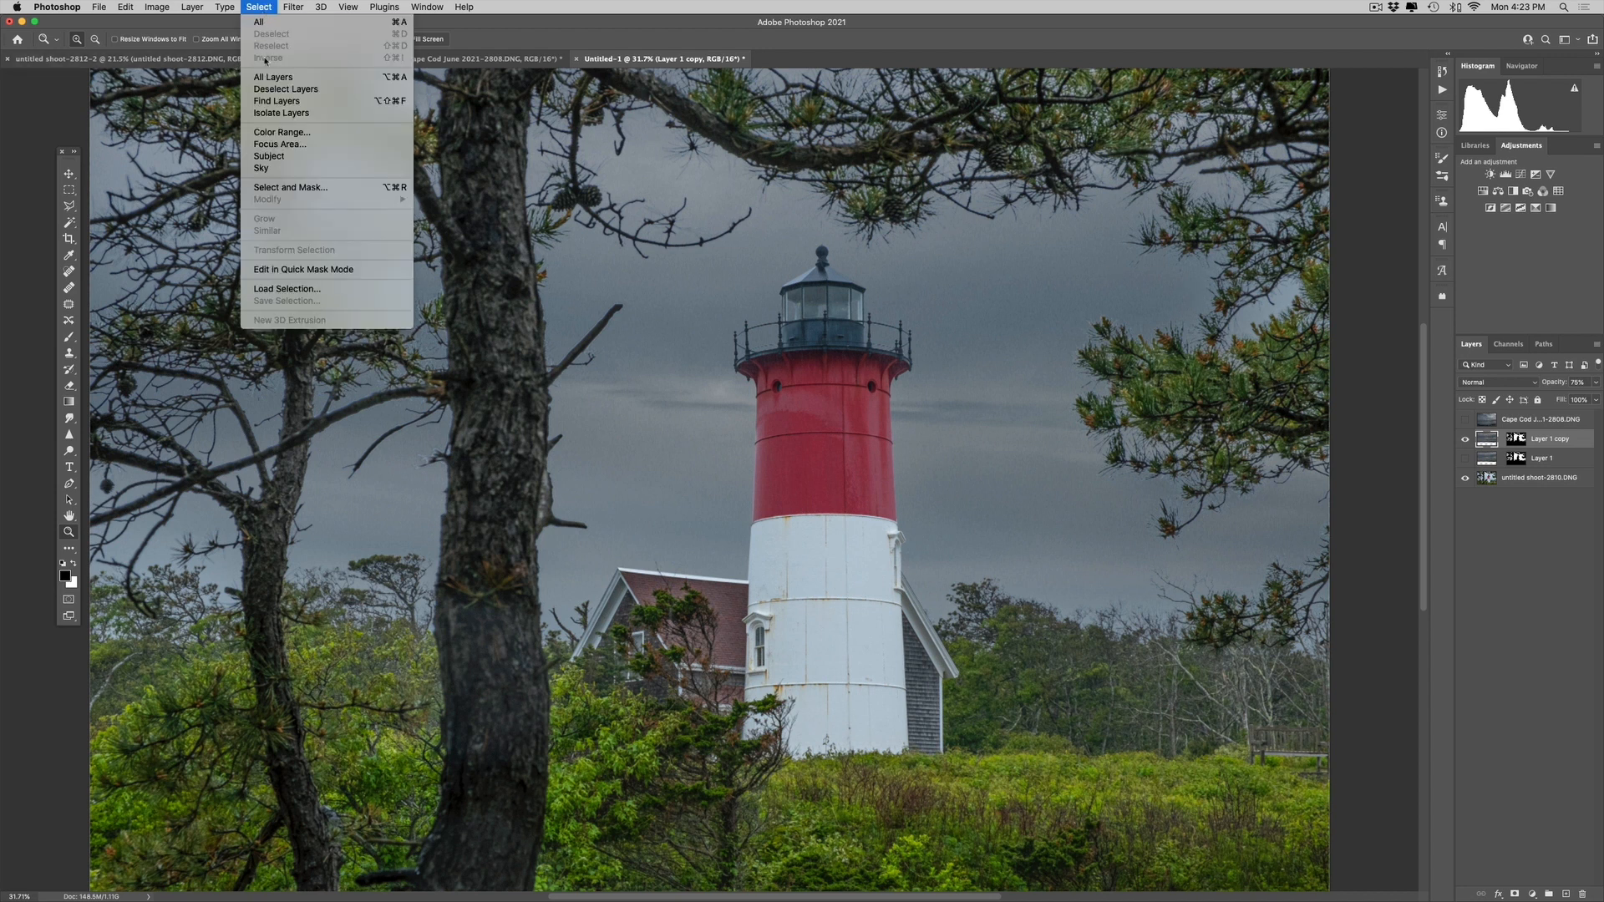
pyautogui.click(287, 290)
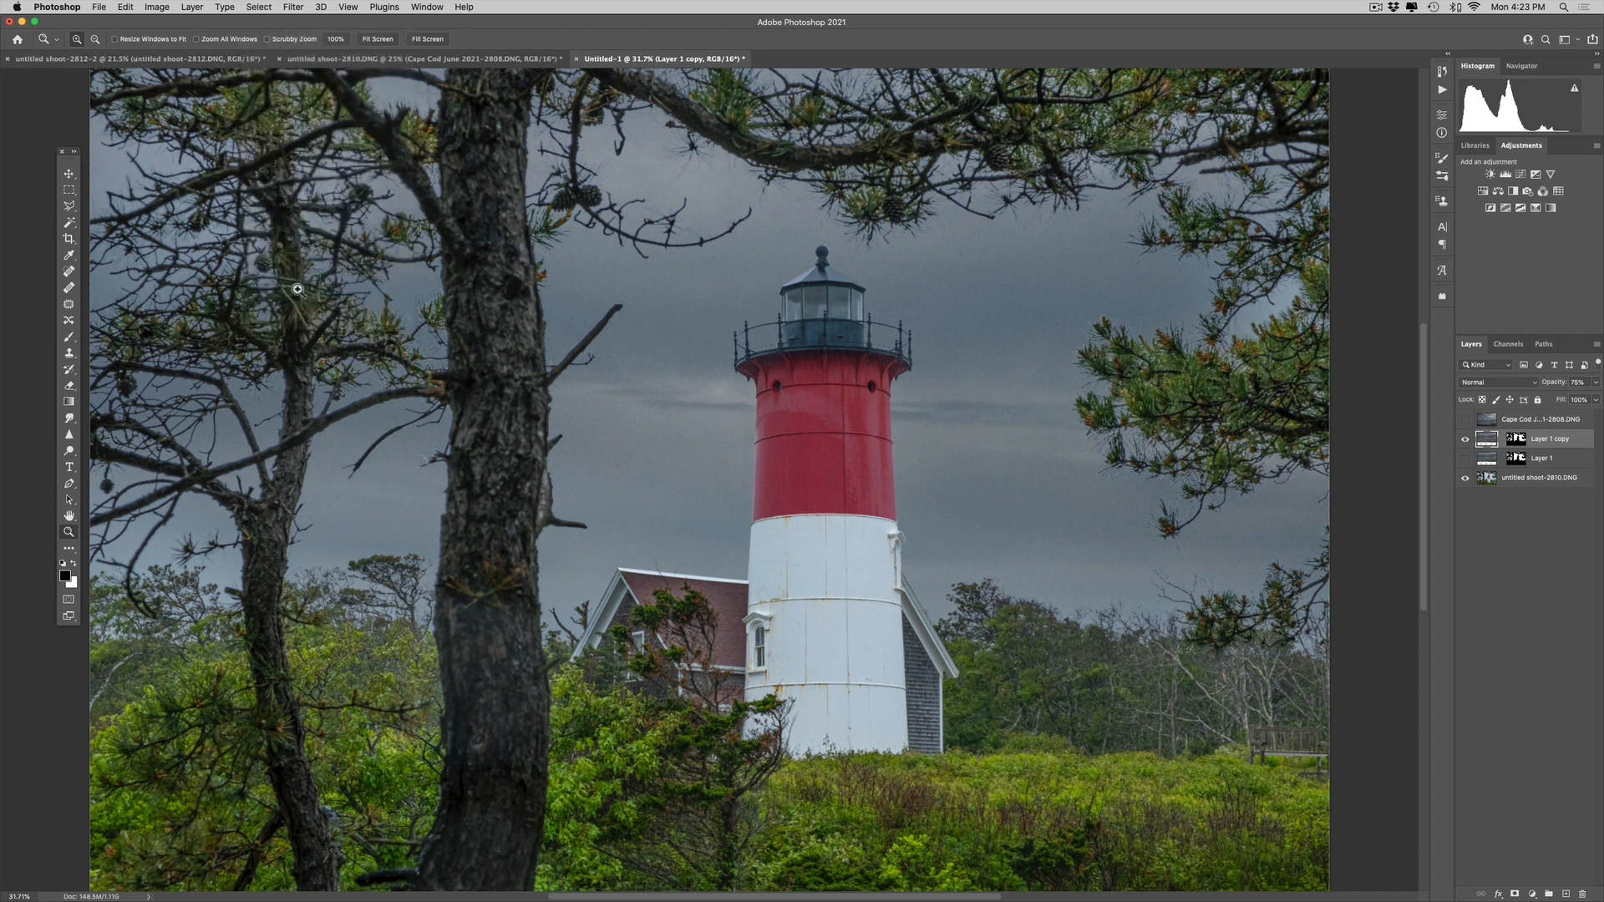
pyautogui.click(788, 419)
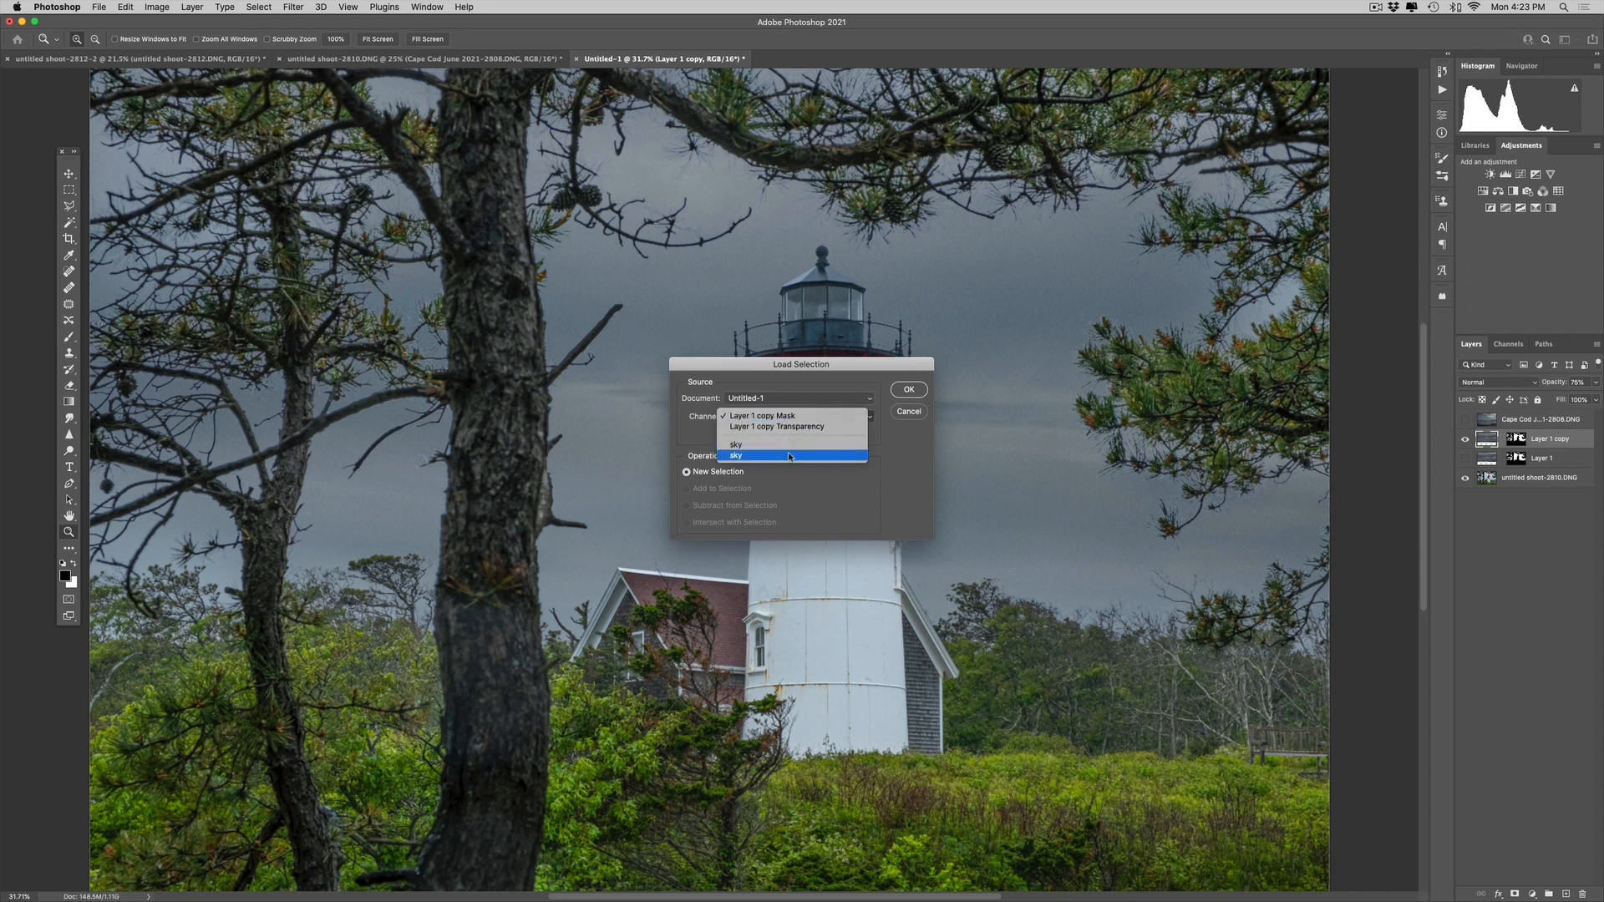
pyautogui.click(785, 454)
pyautogui.click(907, 391)
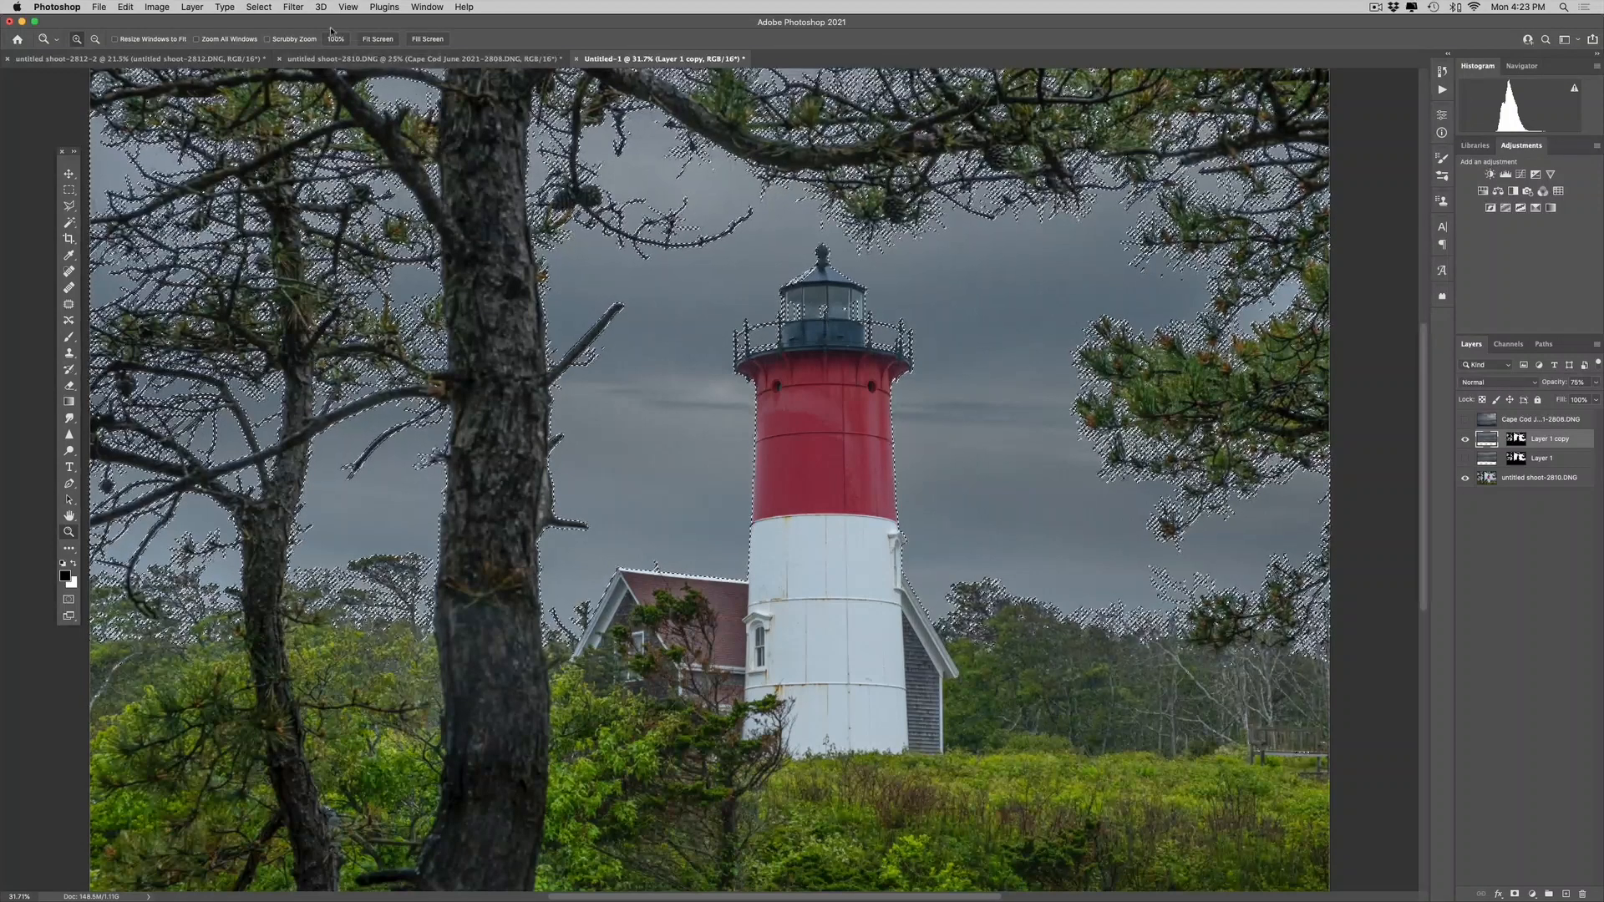
# Expand the sky selection and check its edge against the tree trunk up close
pyautogui.click(297, 7)
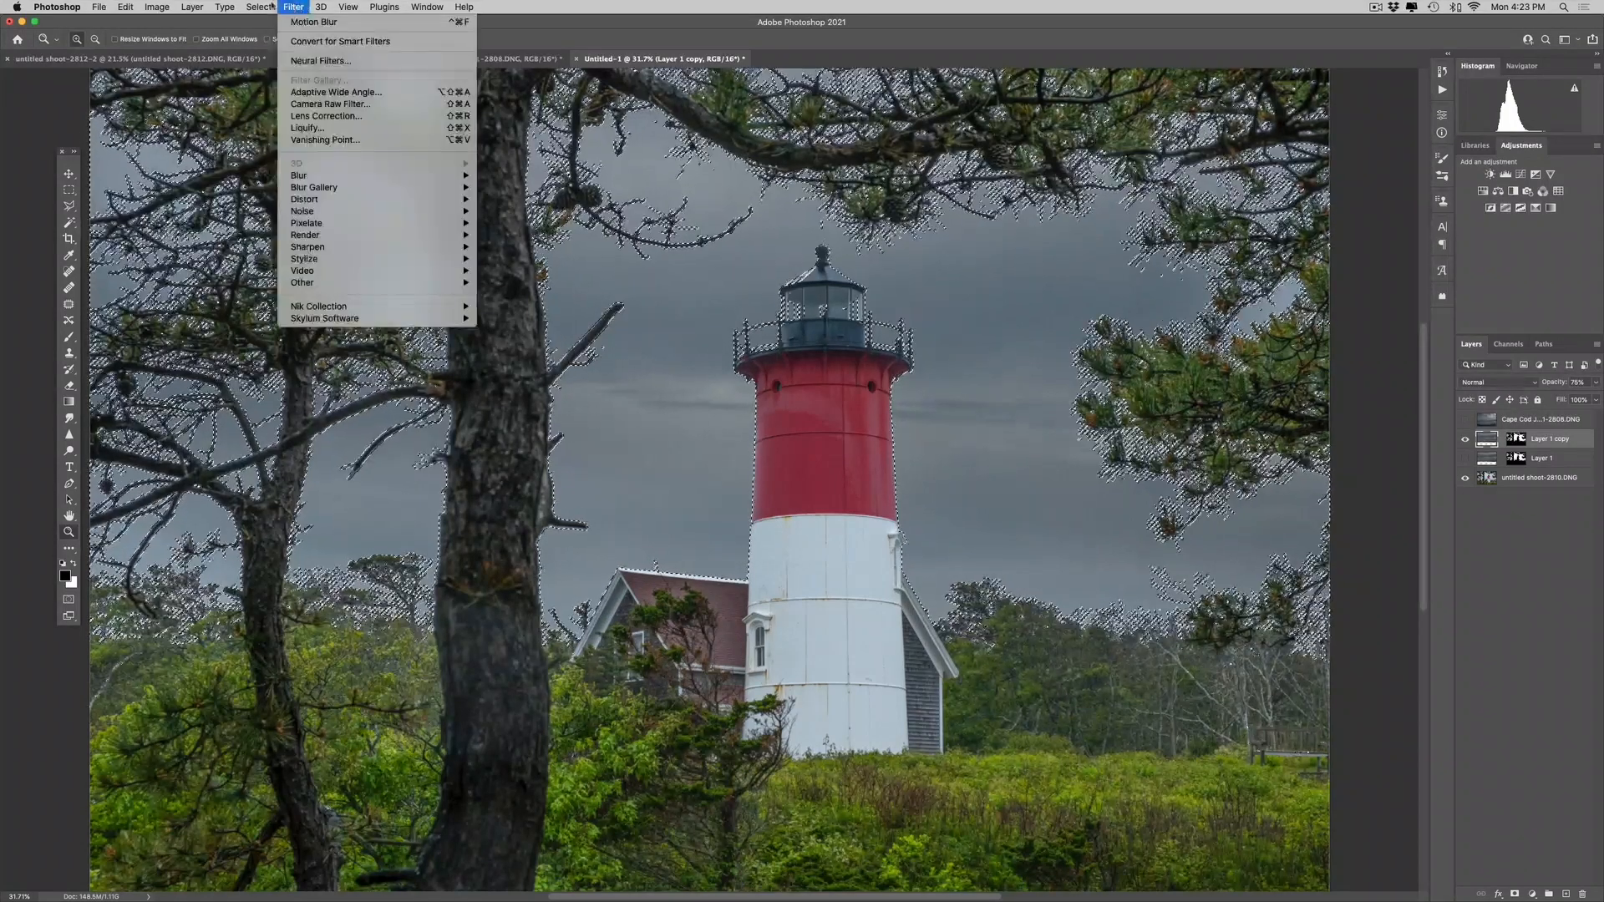
pyautogui.moveTo(258, 6)
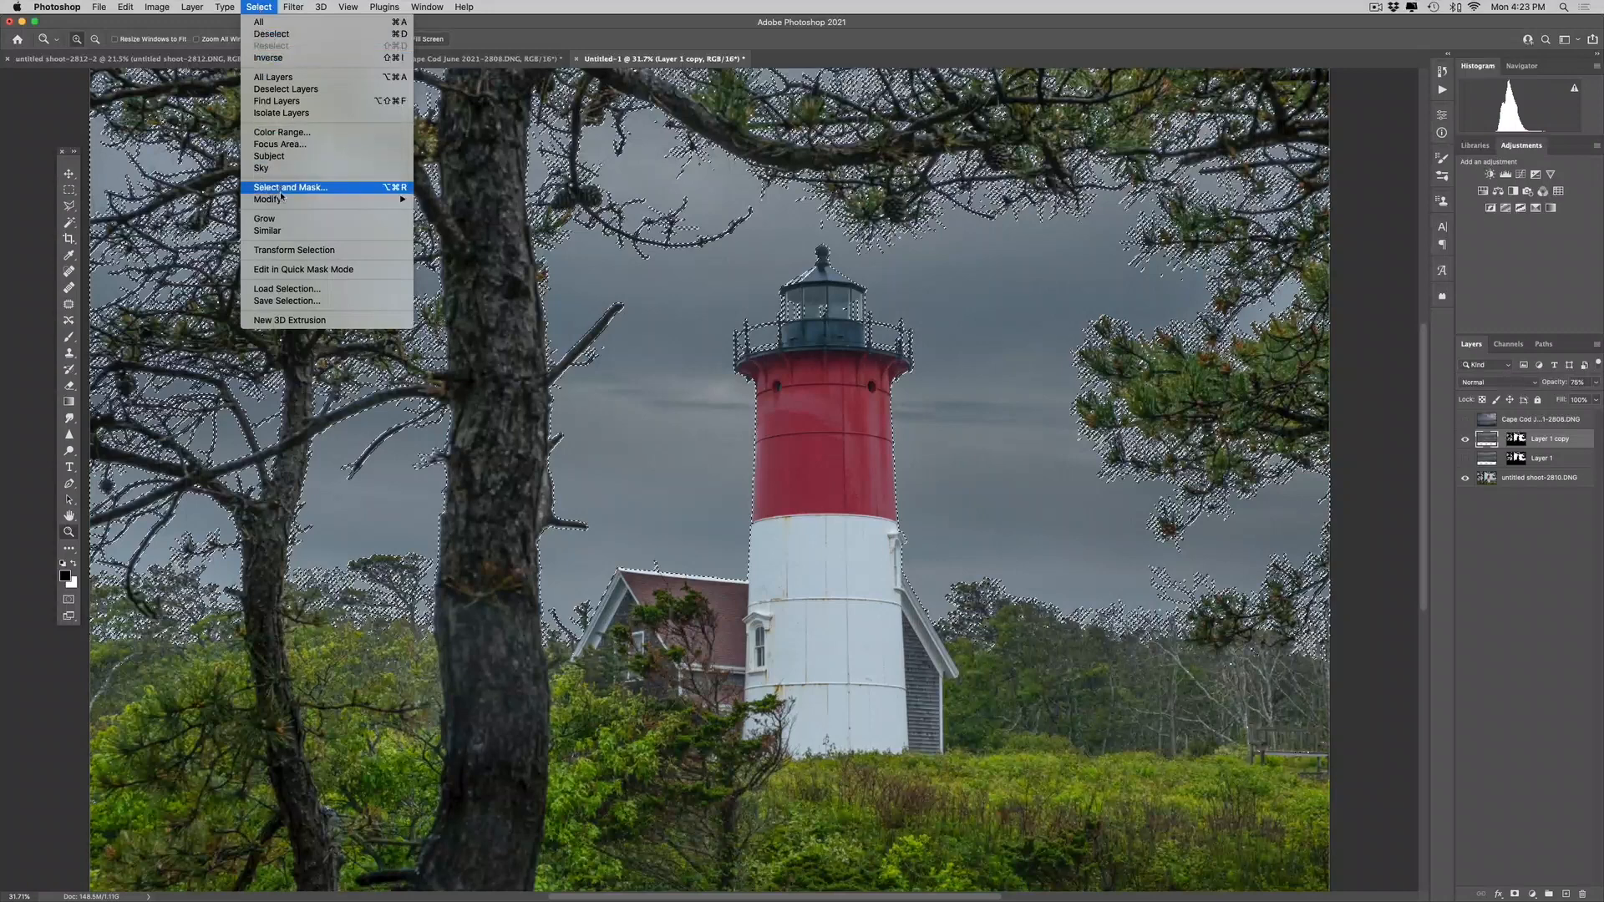
pyautogui.moveTo(282, 199)
pyautogui.click(444, 224)
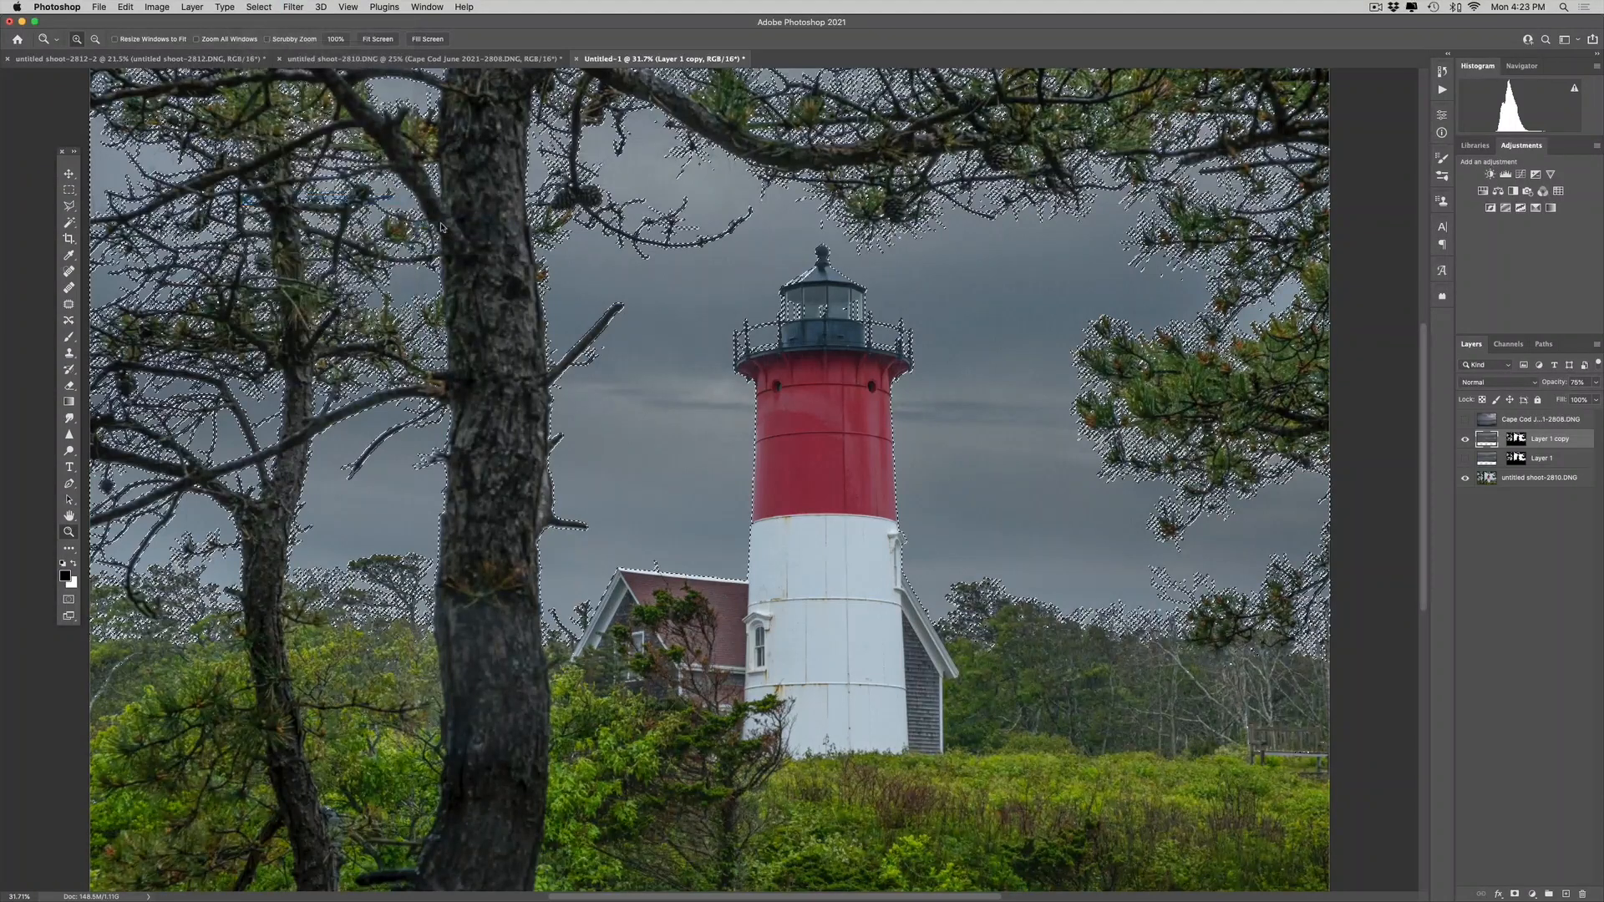
pyautogui.click(867, 447)
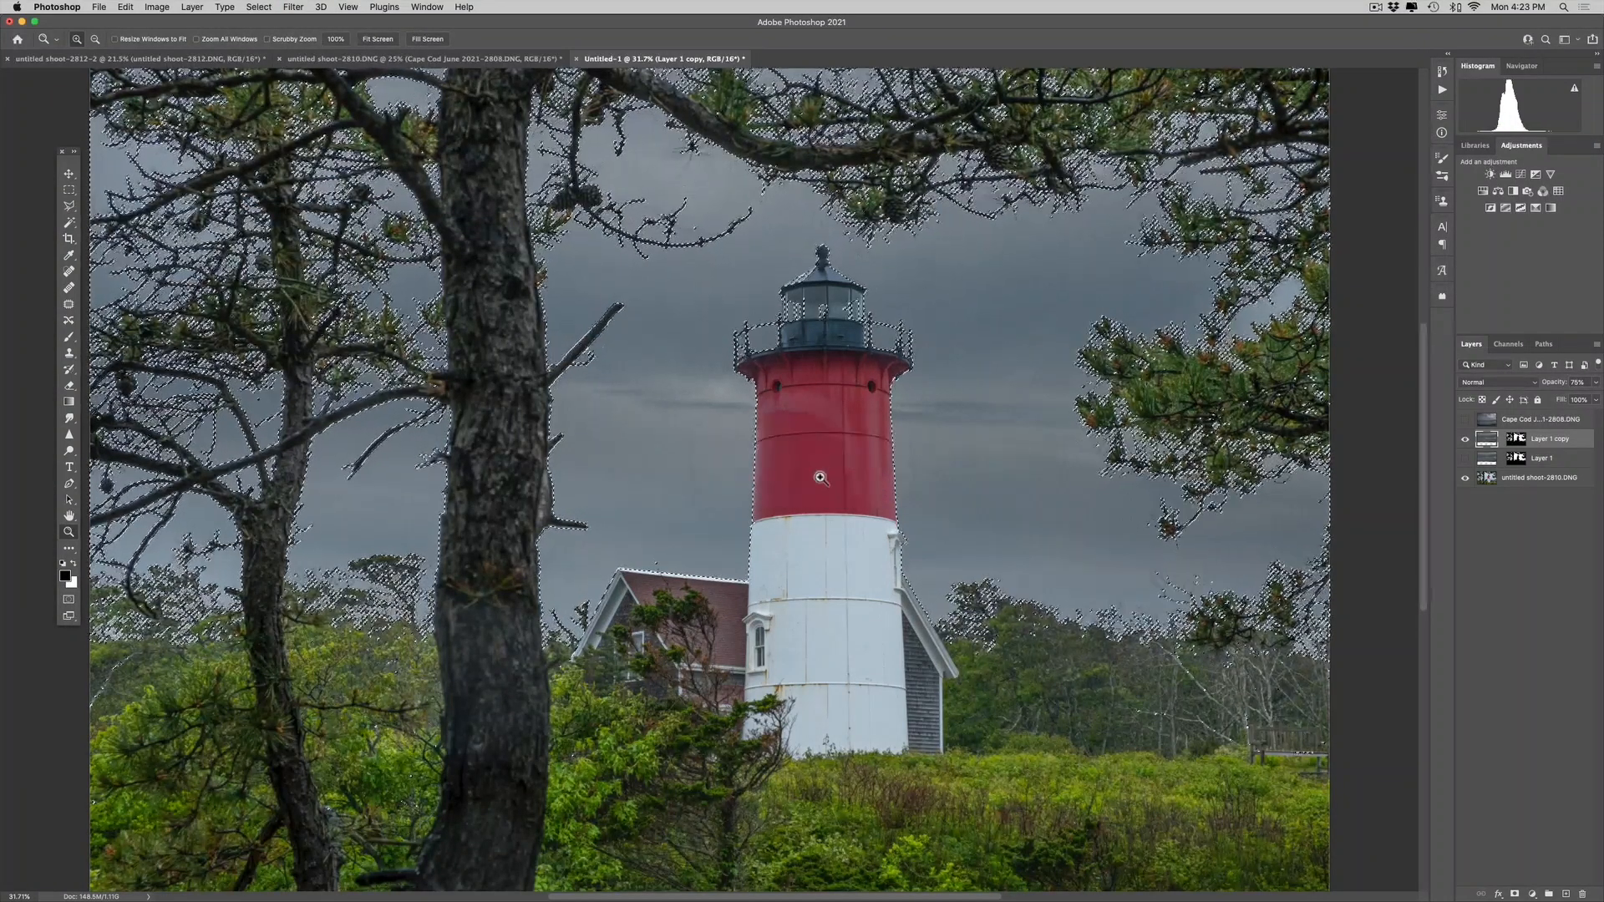
pyautogui.moveTo(580, 465); pyautogui.dragTo(500, 506)
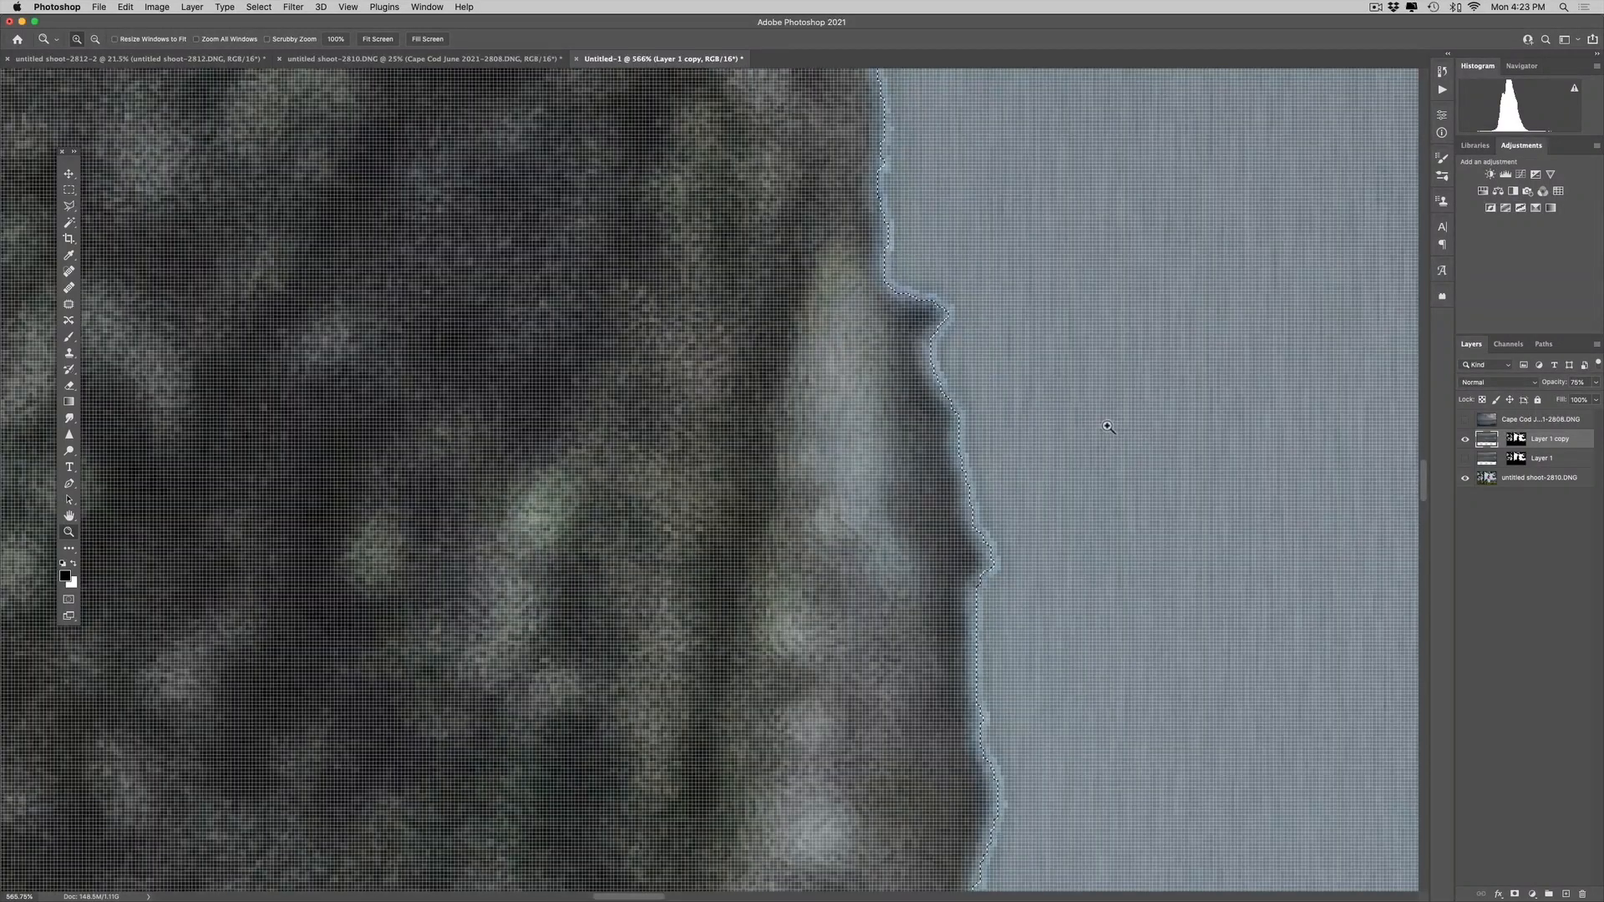
# Expand the sky selection once more by 2 pixels
pyautogui.press('super+1')
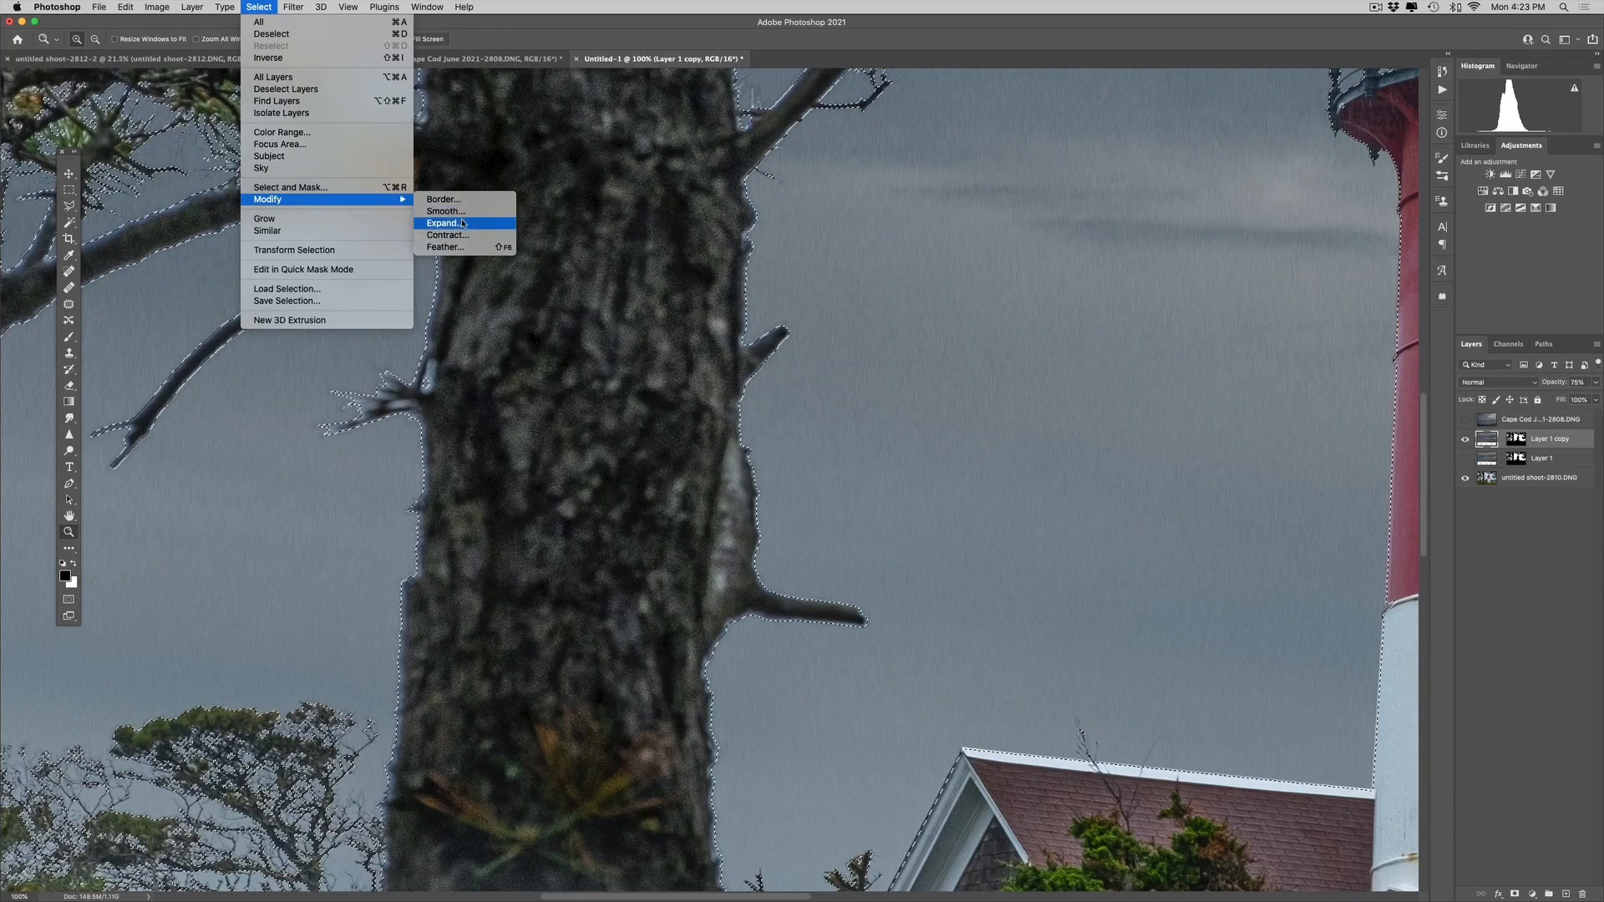
pyautogui.click(462, 223)
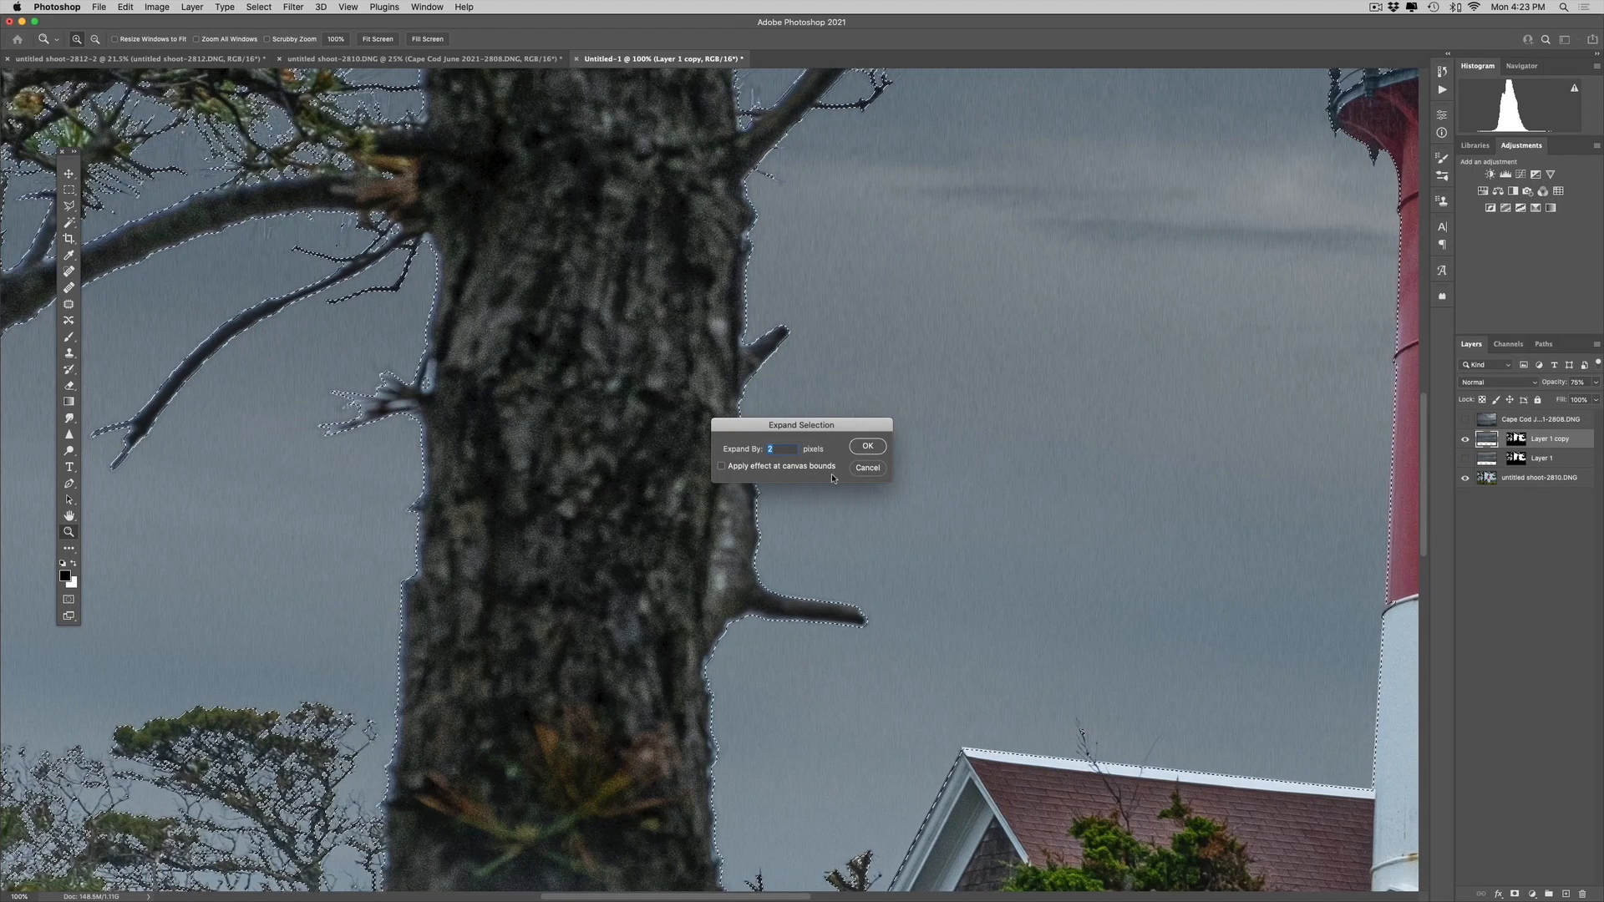
pyautogui.click(867, 447)
pyautogui.scroll(-2, 873, 458)
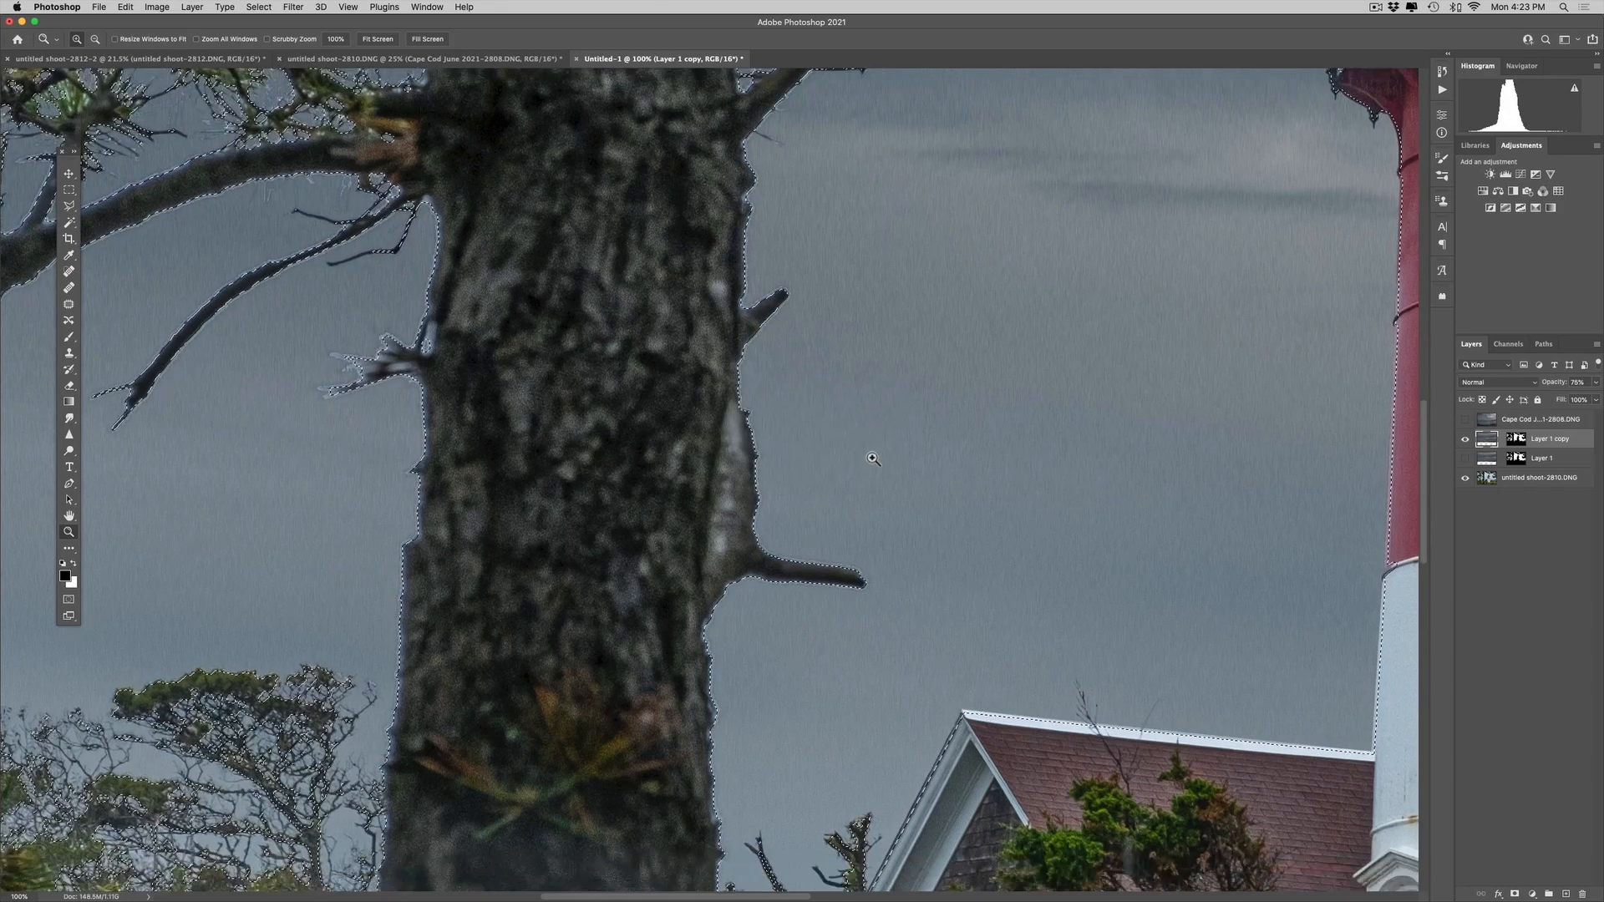
# On the duplicated cloud layer's mask, paint white inside the selection along the trunk and the broken branch to cover the light halos
pyautogui.press('super+backslash')
pyautogui.moveTo(998, 365); pyautogui.dragTo(893, 612)
pyautogui.keyDown('alt'); pyautogui.click(923, 451); pyautogui.keyUp('alt')
pyautogui.keyDown('alt'); pyautogui.click(906, 439); pyautogui.keyUp('alt')
pyautogui.keyDown('alt'); pyautogui.click(890, 424); pyautogui.keyUp('alt')
pyautogui.keyDown('alt'); pyautogui.click(873, 411); pyautogui.keyUp('alt')
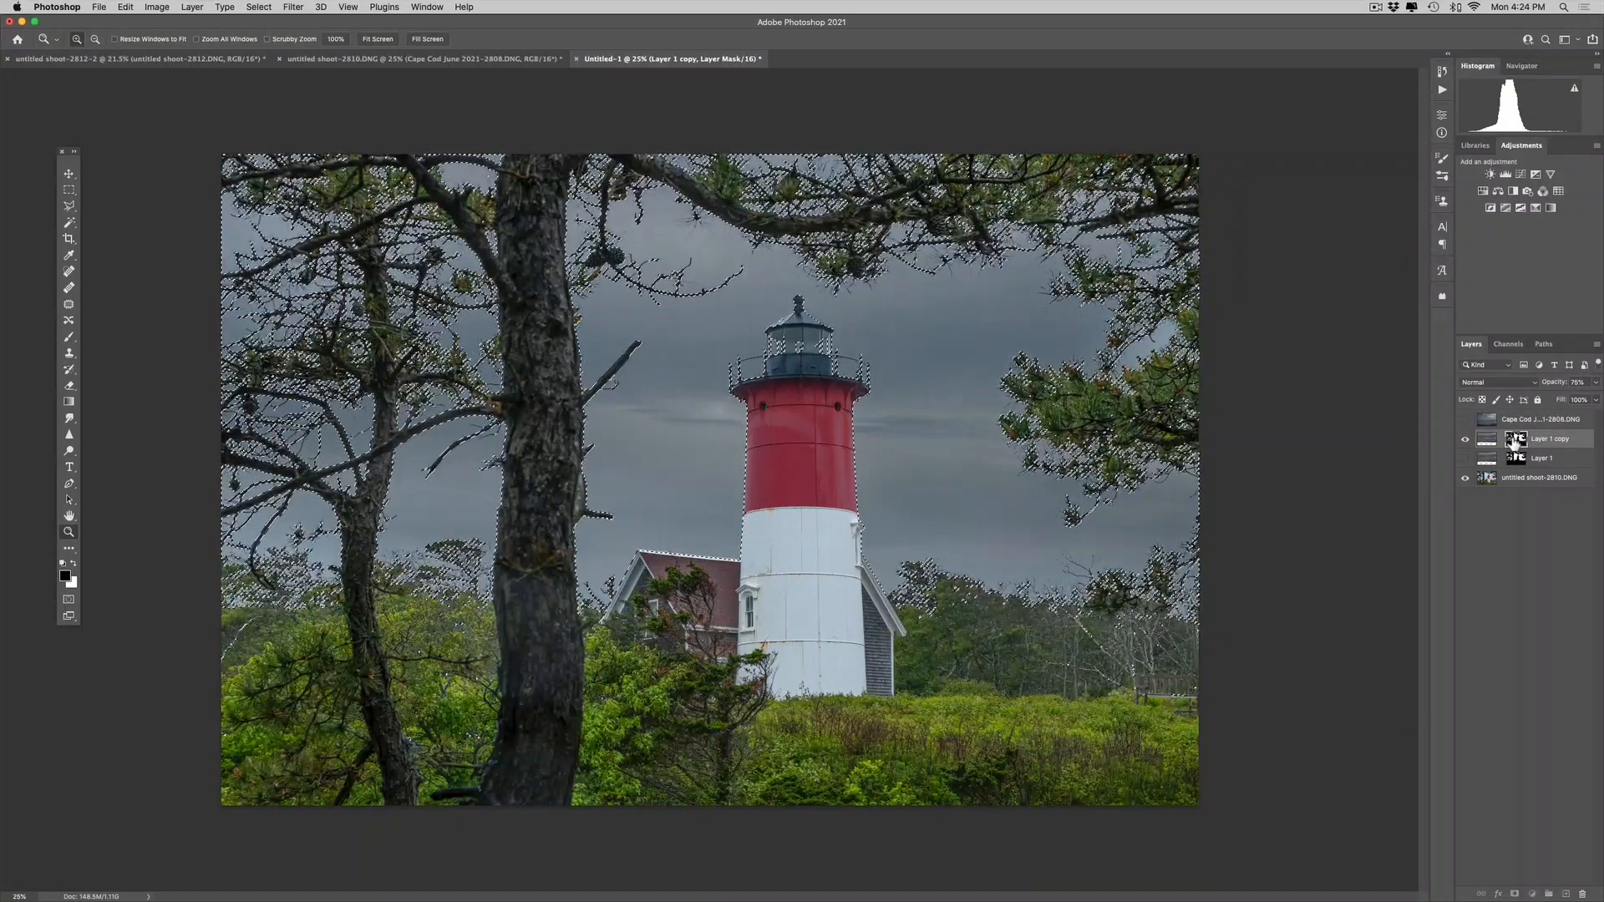
pyautogui.moveTo(539, 359); pyautogui.dragTo(641, 376)
pyautogui.press('x')
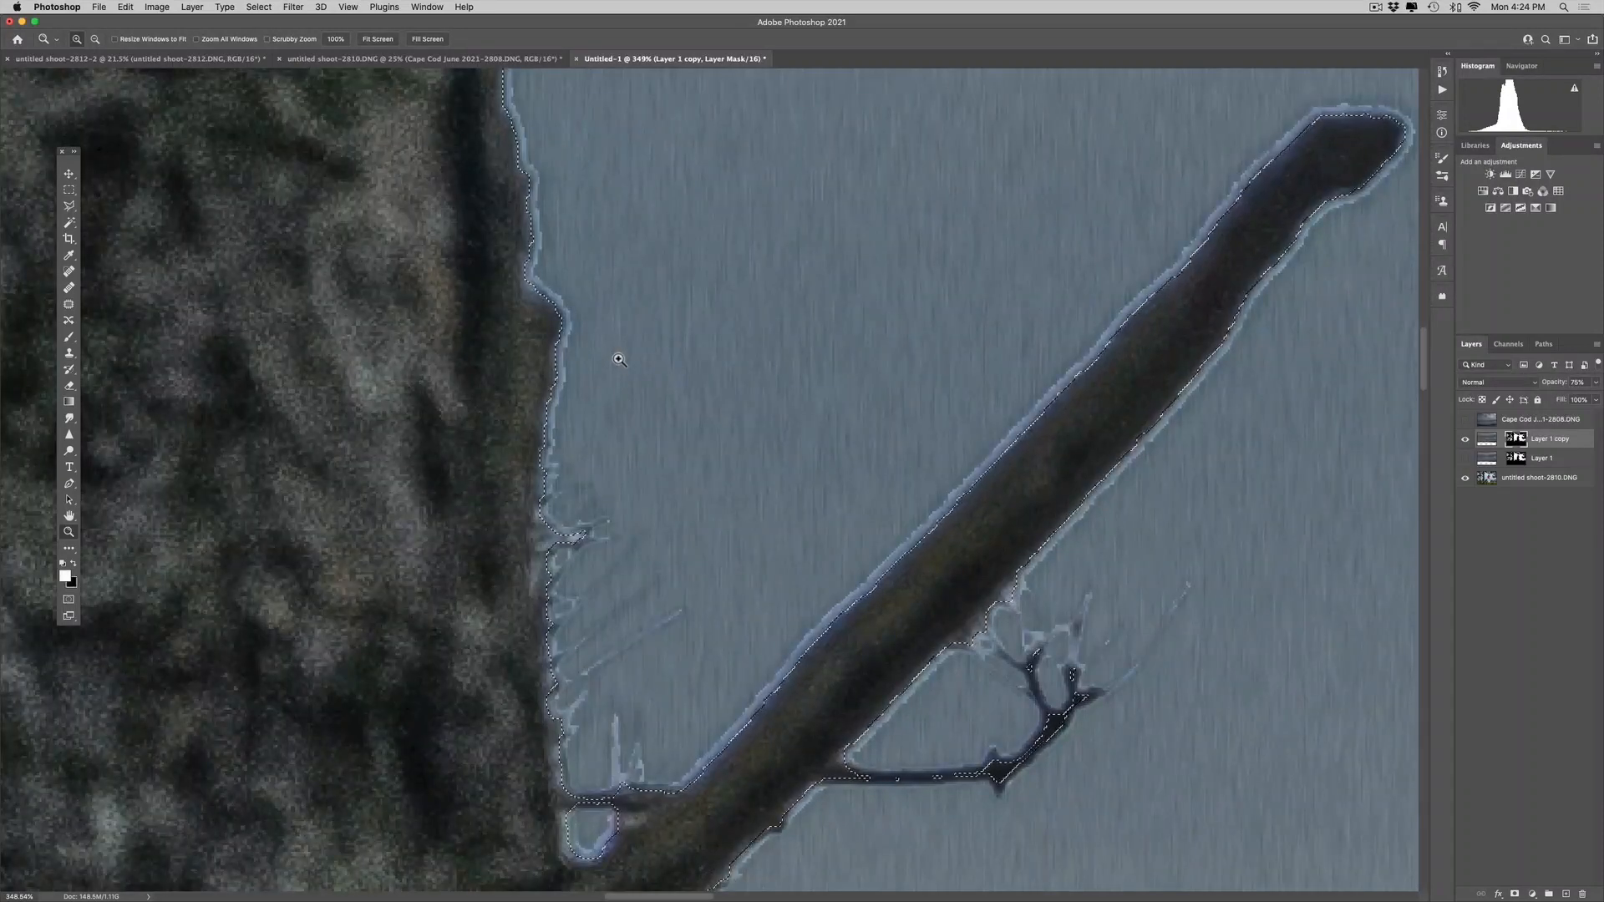
pyautogui.press('b')
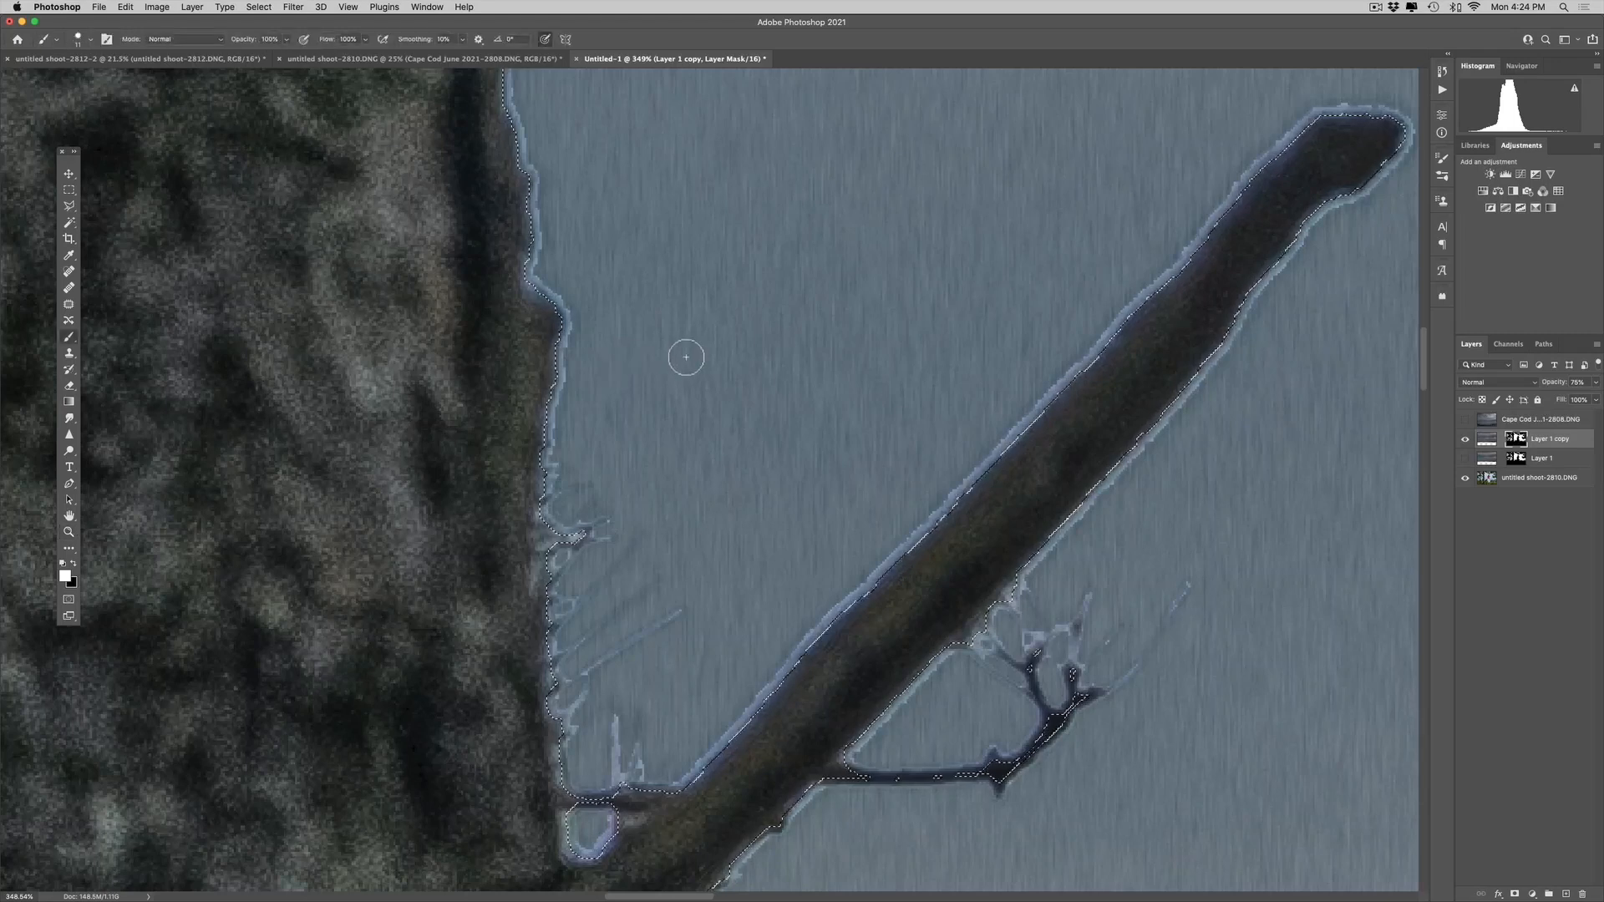
pyautogui.moveTo(683, 350); pyautogui.dragTo(717, 349)
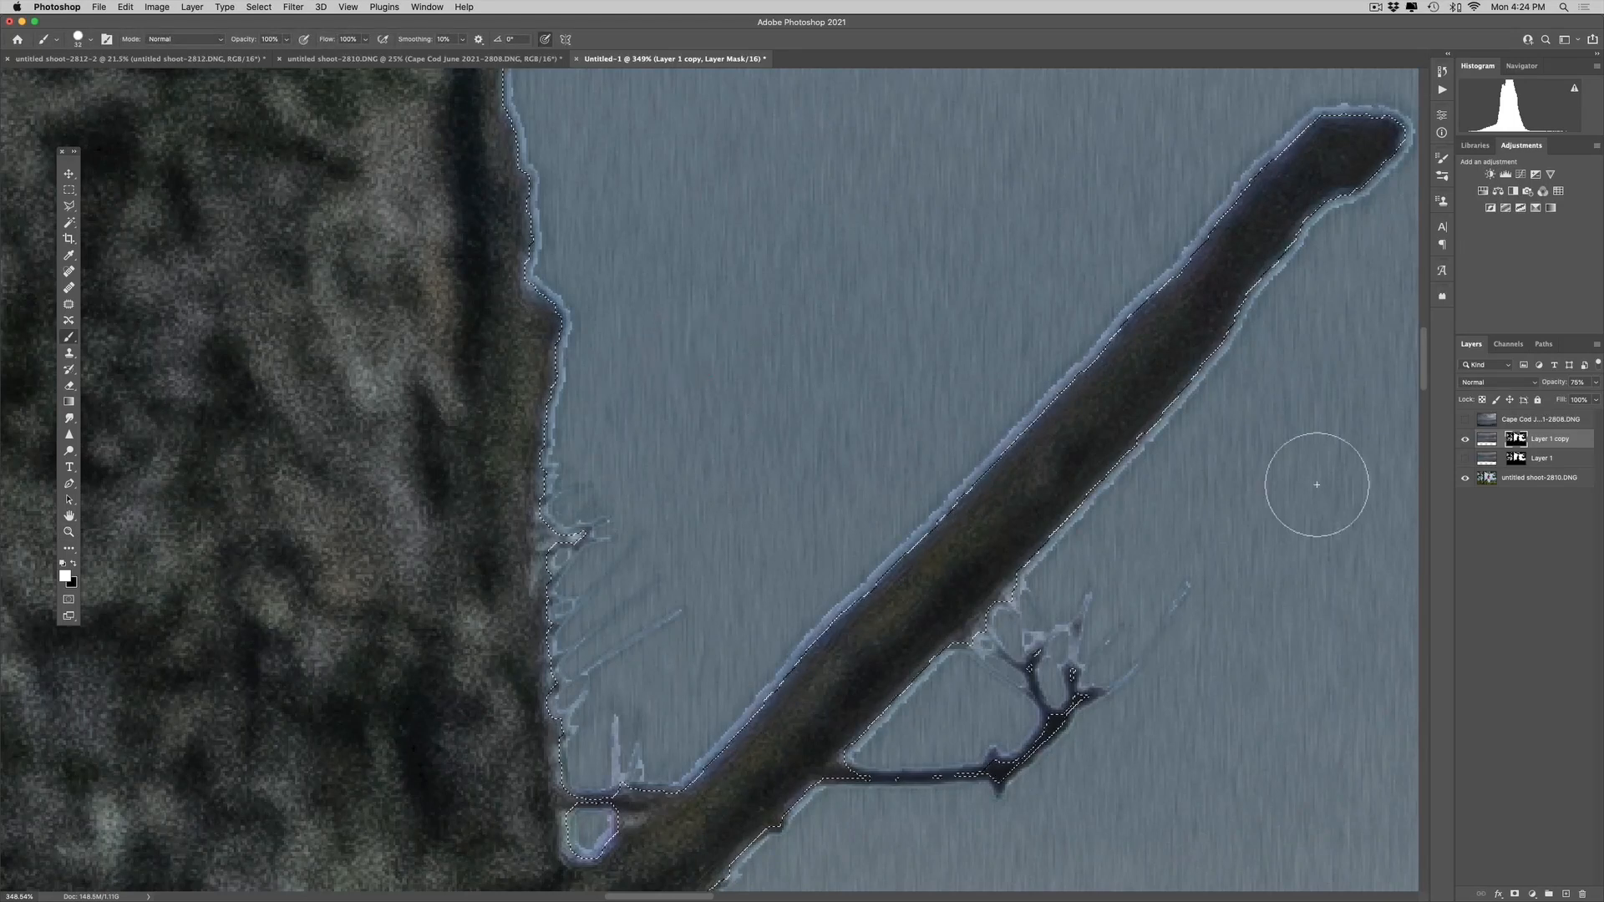
pyautogui.moveTo(589, 335)
pyautogui.mouseDown()
pyautogui.moveTo(573, 340)
pyautogui.moveTo(583, 482)
pyautogui.mouseUp()
pyautogui.moveTo(577, 649); pyautogui.dragTo(550, 362)
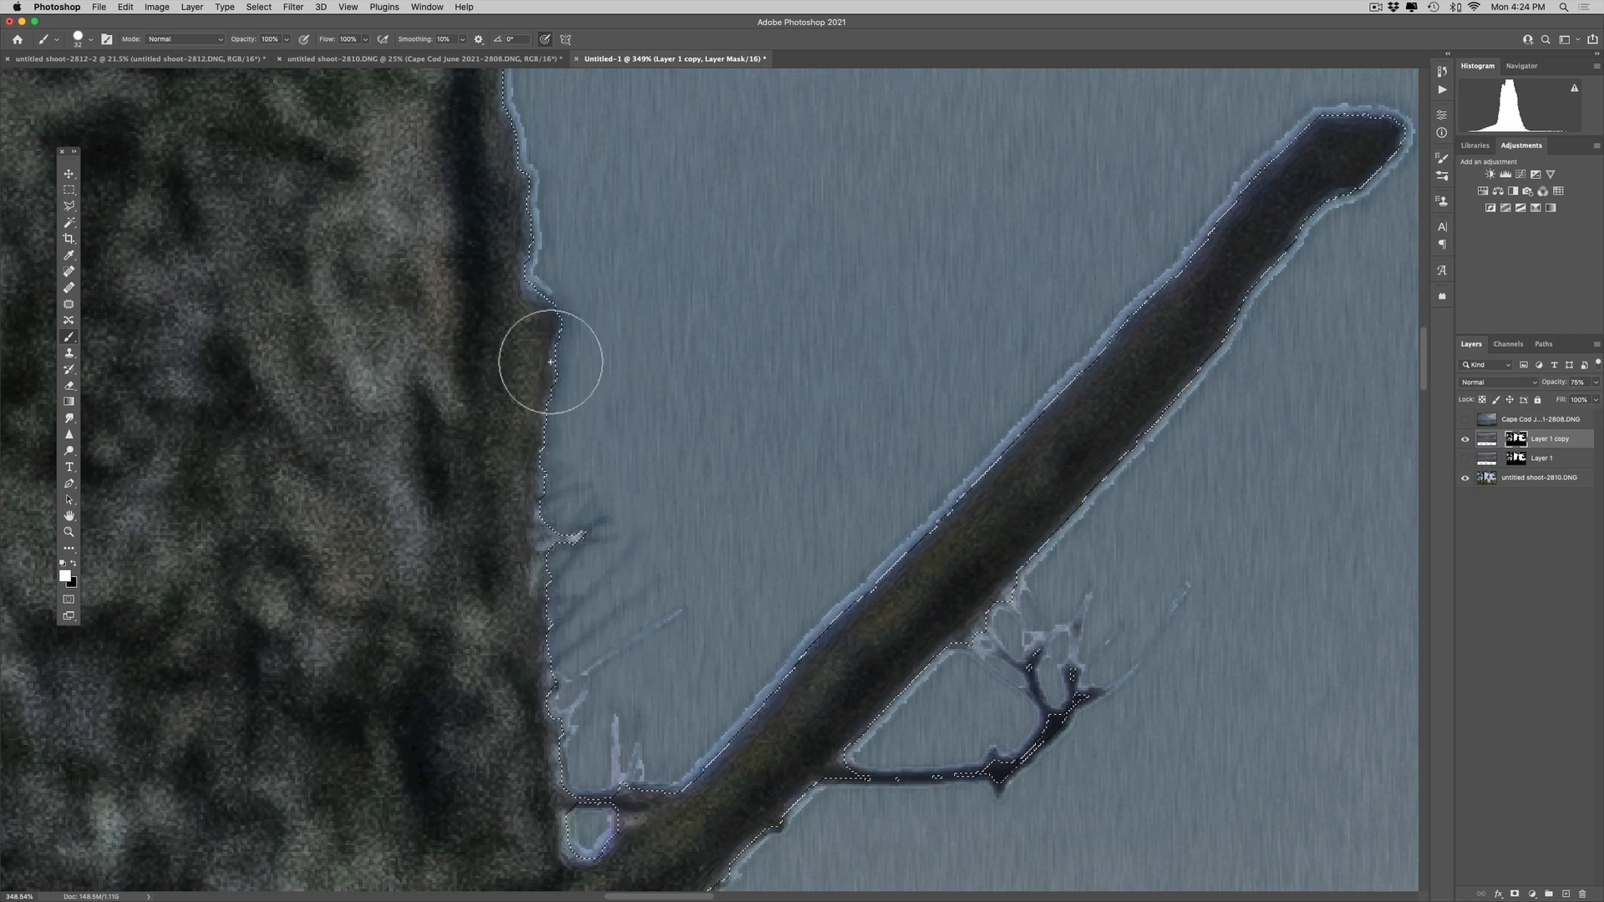
pyautogui.moveTo(561, 671)
pyautogui.mouseDown()
pyautogui.moveTo(577, 795)
pyautogui.moveTo(813, 685)
pyautogui.moveTo(673, 758)
pyautogui.moveTo(1075, 466)
pyautogui.moveTo(1118, 369)
pyautogui.moveTo(1053, 457)
pyautogui.mouseUp()
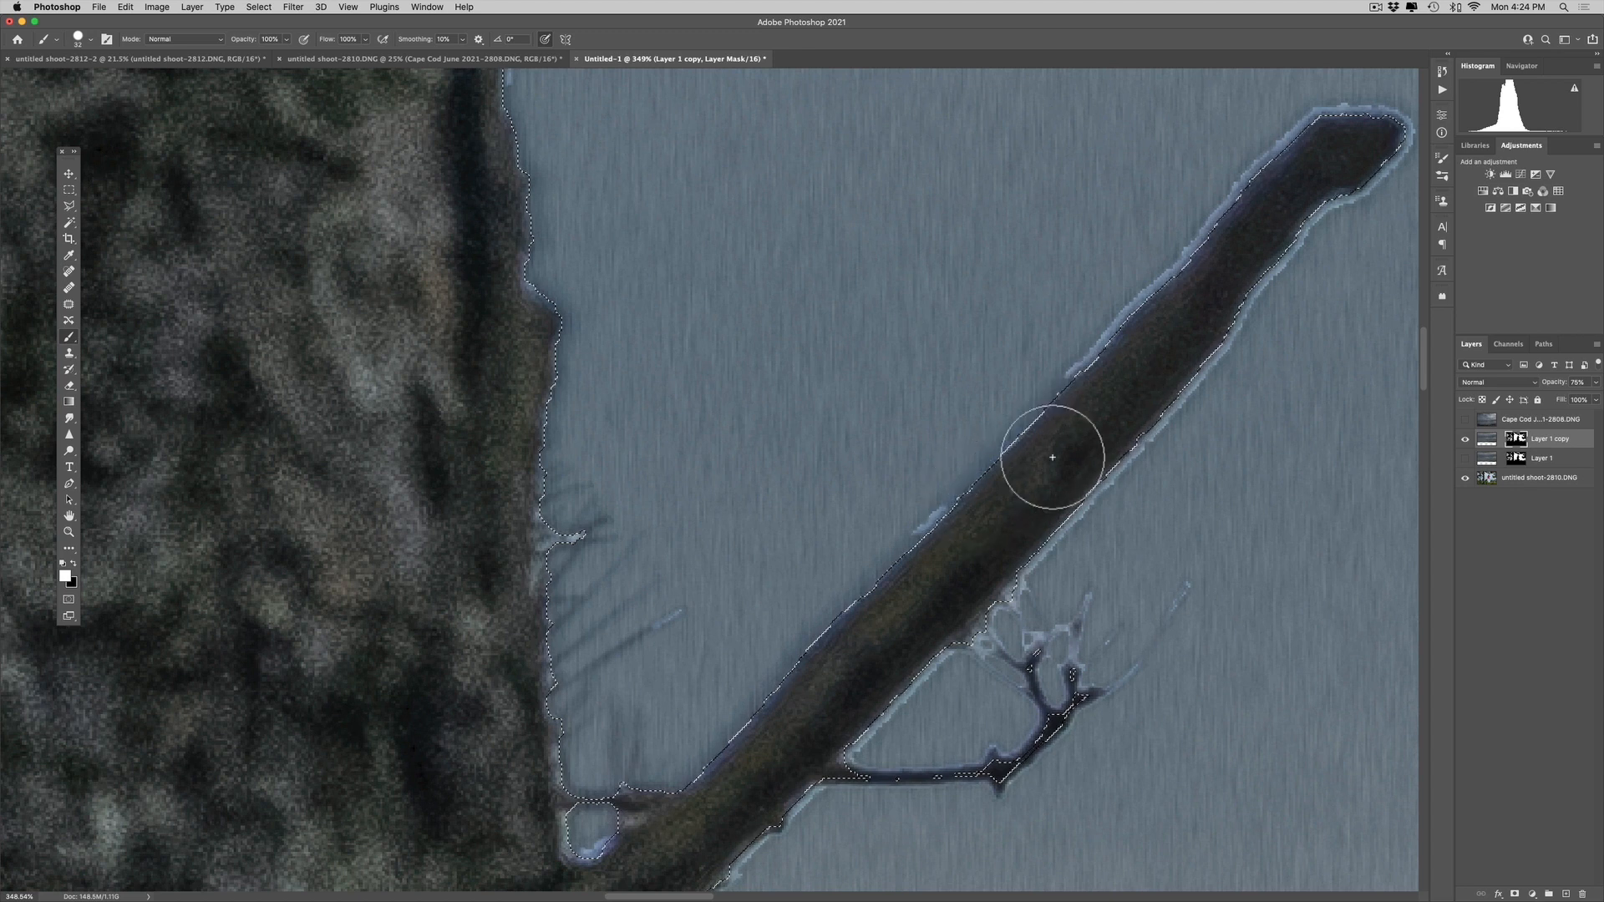
pyautogui.moveTo(1463, 142); pyautogui.dragTo(1038, 589)
# Paint white on the mask with a much larger brush over the remaining sky edges around the trees, and clear the selection
pyautogui.press('super+minus')
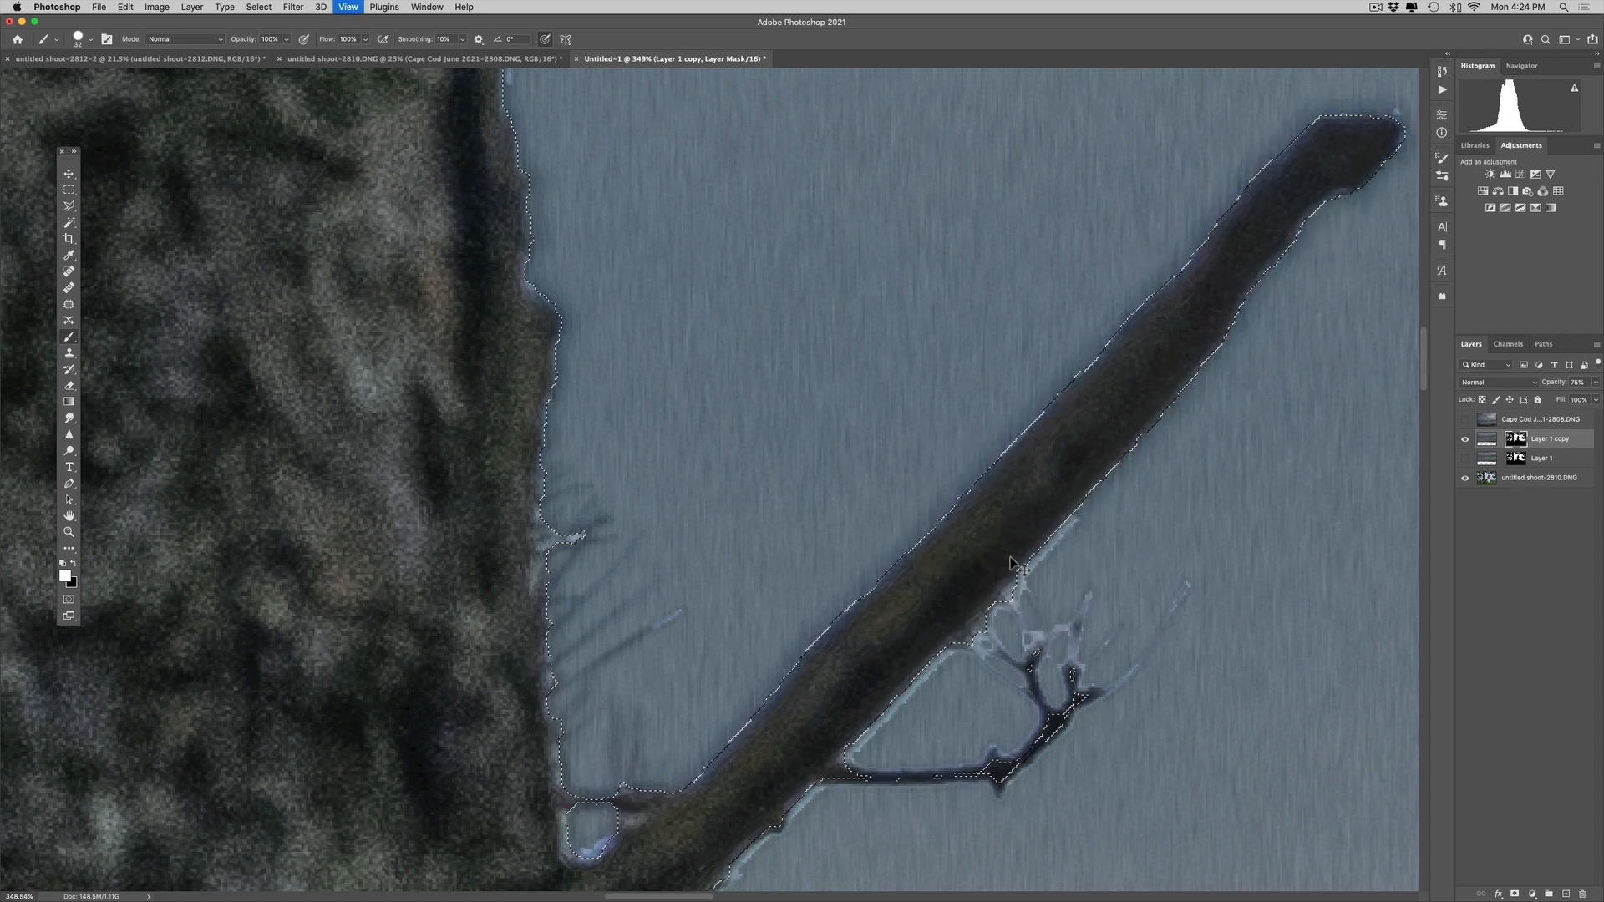
pyautogui.press('super+0')
pyautogui.moveTo(467, 298); pyautogui.dragTo(537, 293)
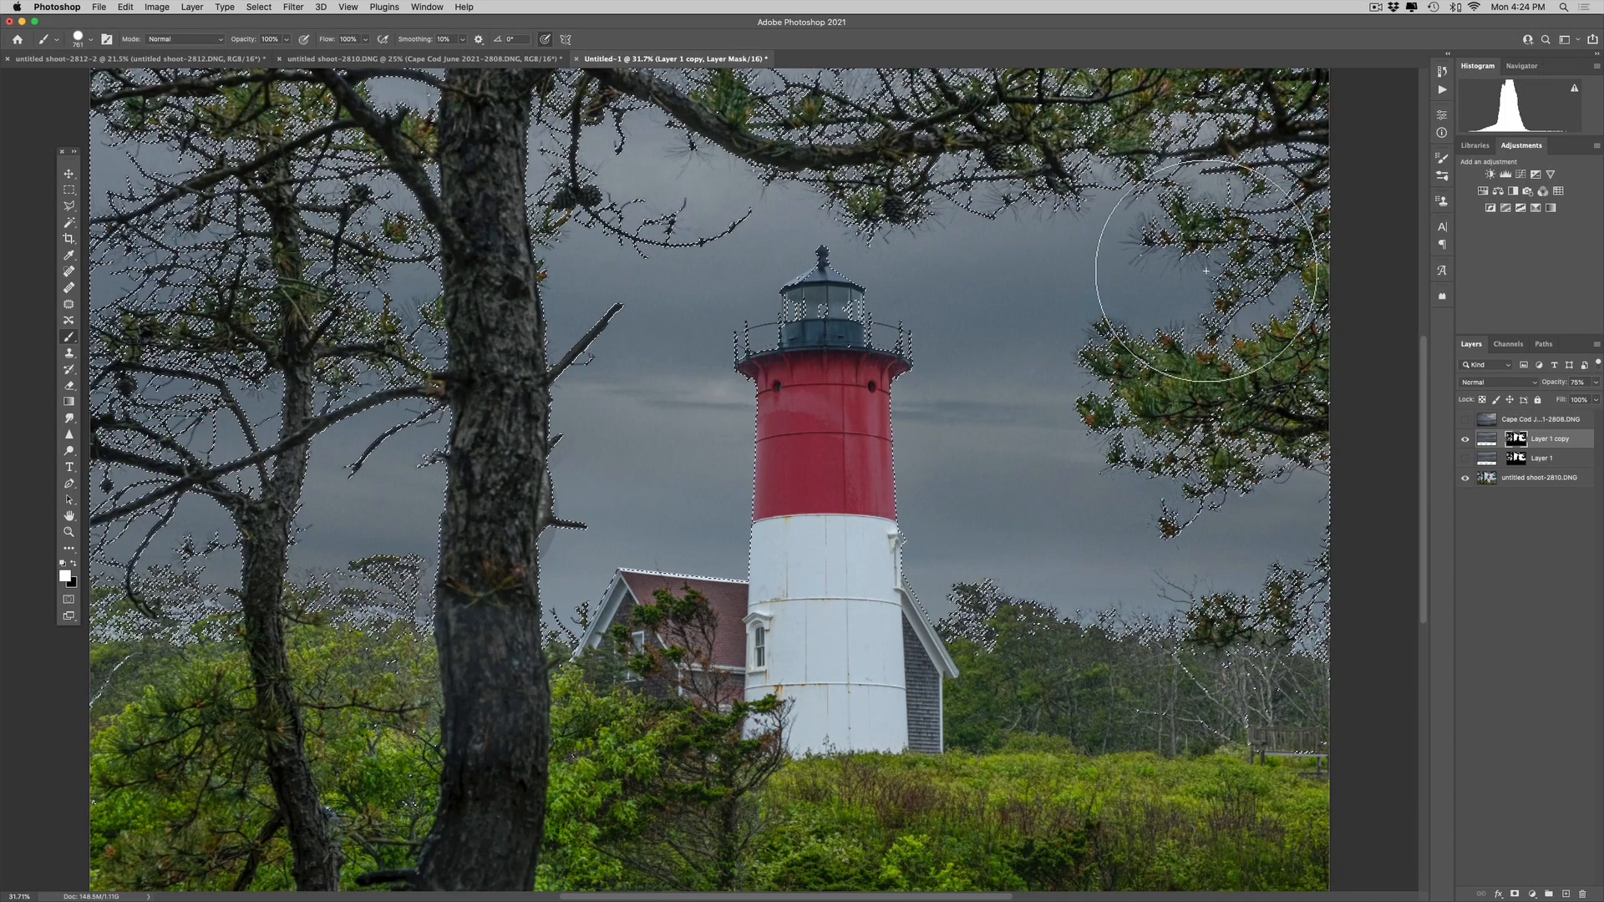
pyautogui.moveTo(1206, 271)
pyautogui.mouseDown()
pyautogui.moveTo(1123, 253)
pyautogui.moveTo(1261, 317)
pyautogui.moveTo(1280, 459)
pyautogui.moveTo(1215, 456)
pyautogui.moveTo(1232, 466)
pyautogui.moveTo(1248, 713)
pyautogui.moveTo(1312, 620)
pyautogui.moveTo(1198, 513)
pyautogui.moveTo(1211, 478)
pyautogui.moveTo(1064, 542)
pyautogui.moveTo(1143, 551)
pyautogui.moveTo(551, 533)
pyautogui.moveTo(1114, 368)
pyautogui.moveTo(551, 415)
pyautogui.moveTo(623, 516)
pyautogui.moveTo(521, 579)
pyautogui.mouseUp()
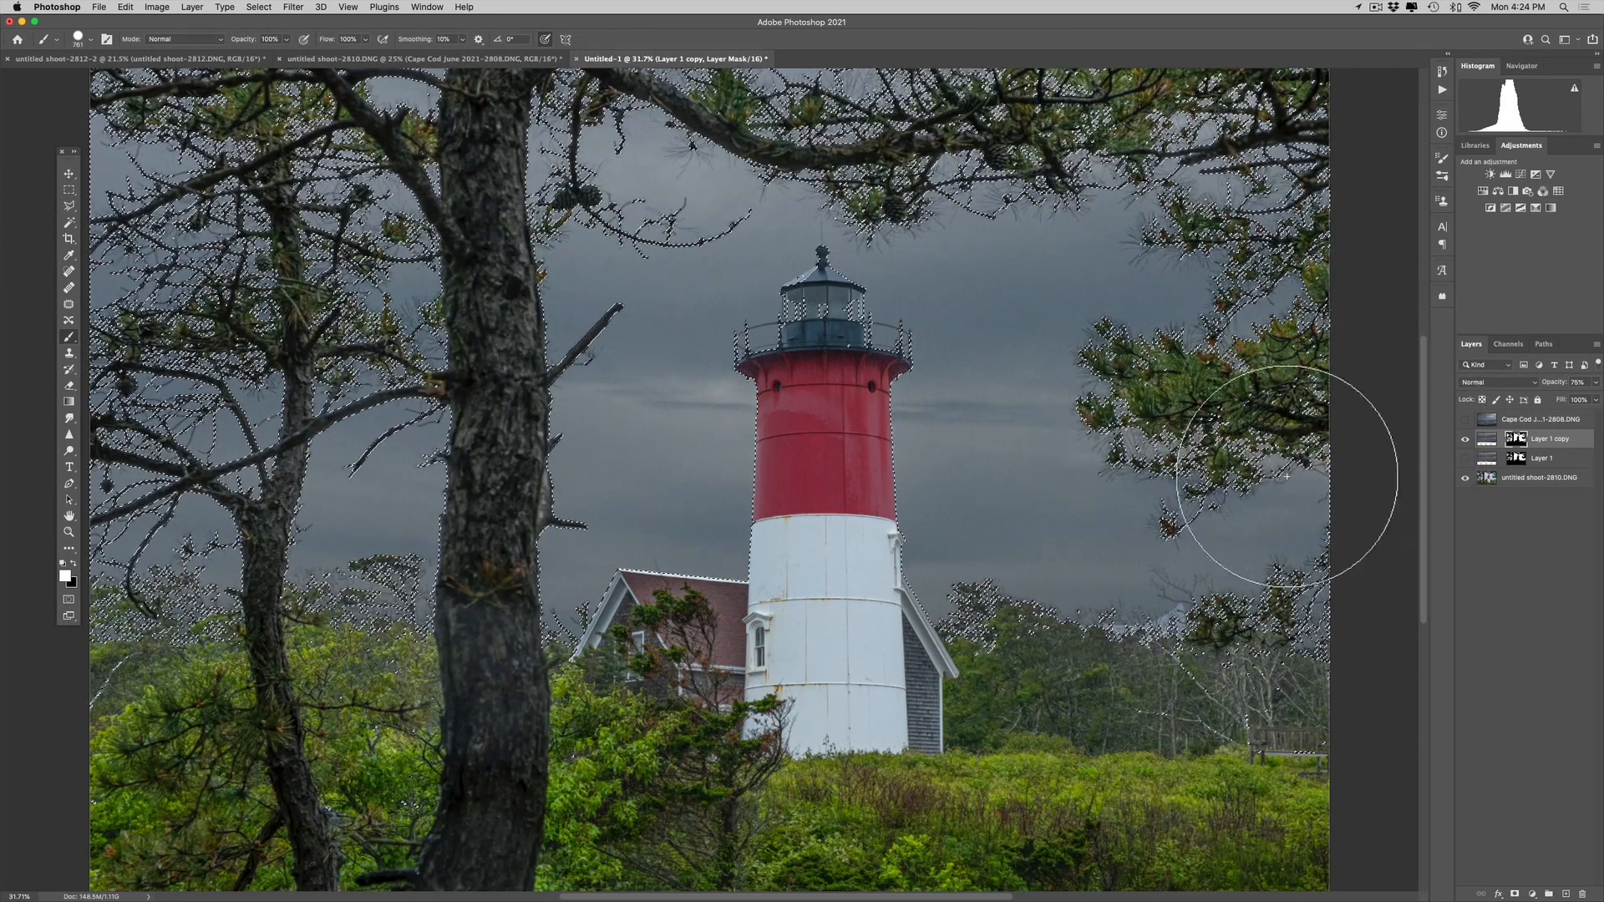
pyautogui.hotkey('ctrl', 'd')
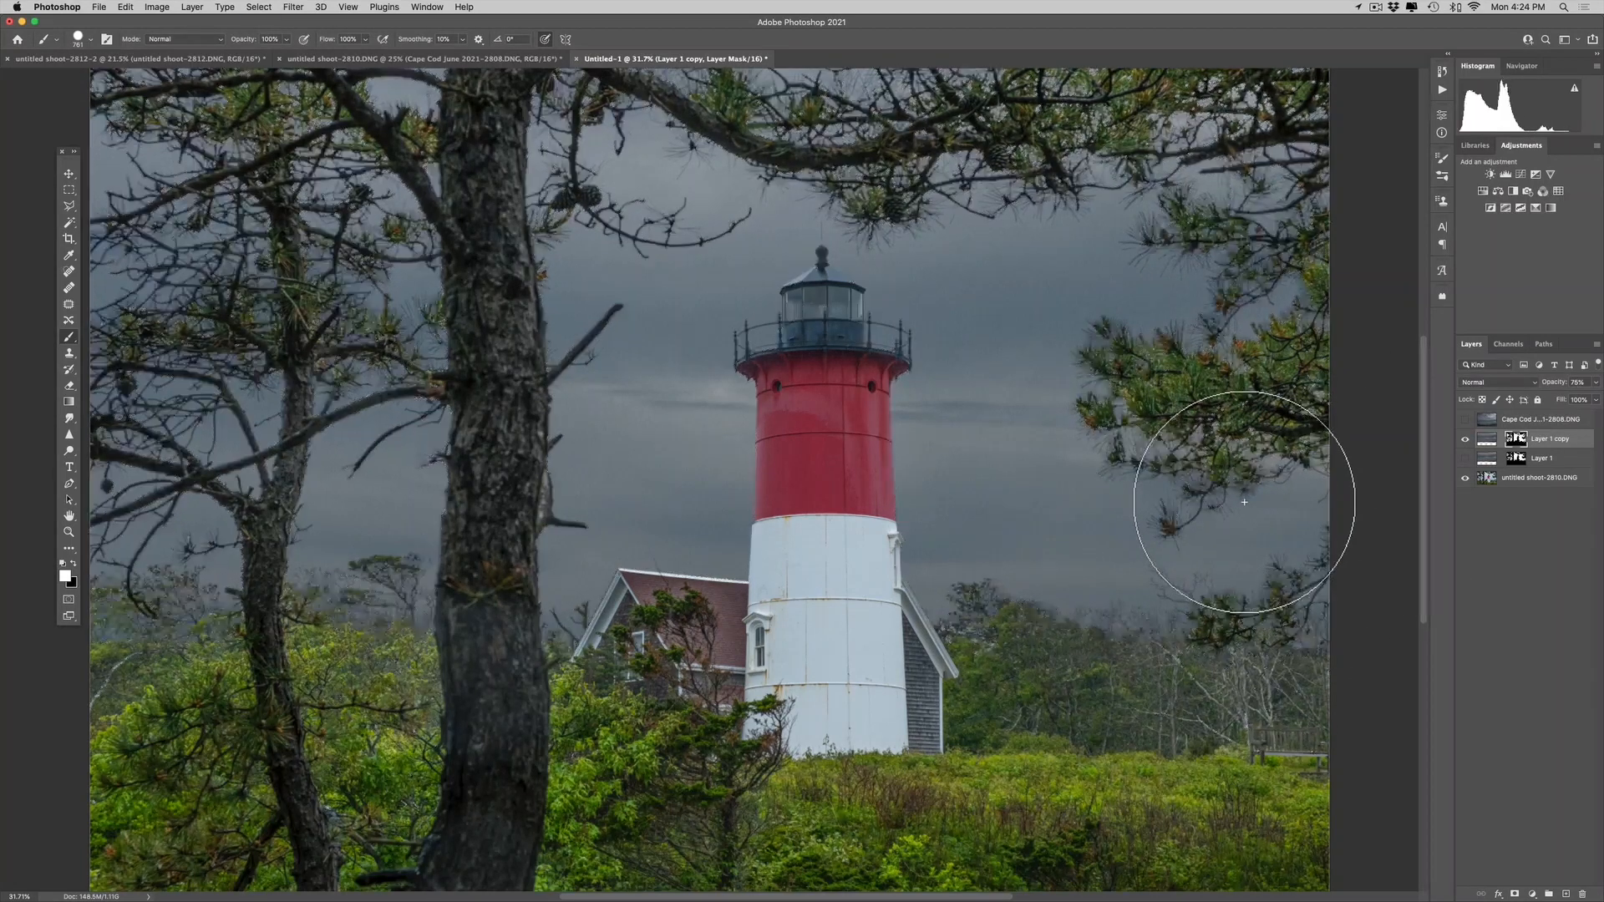
pyautogui.press('z')
pyautogui.click(613, 297)
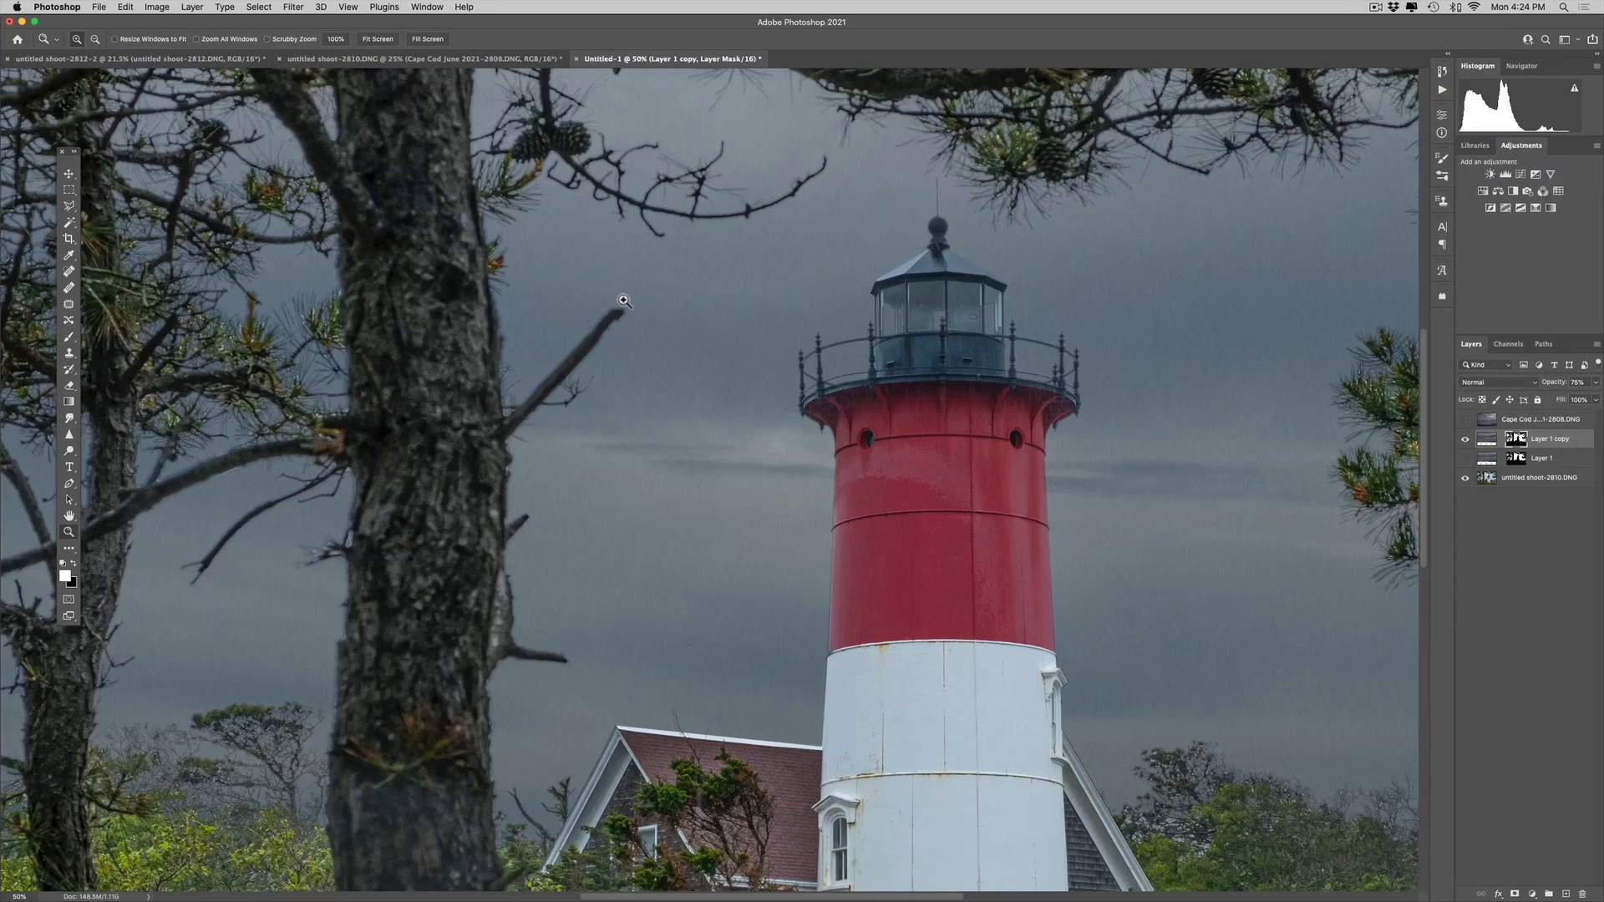
pyautogui.press('super+0')
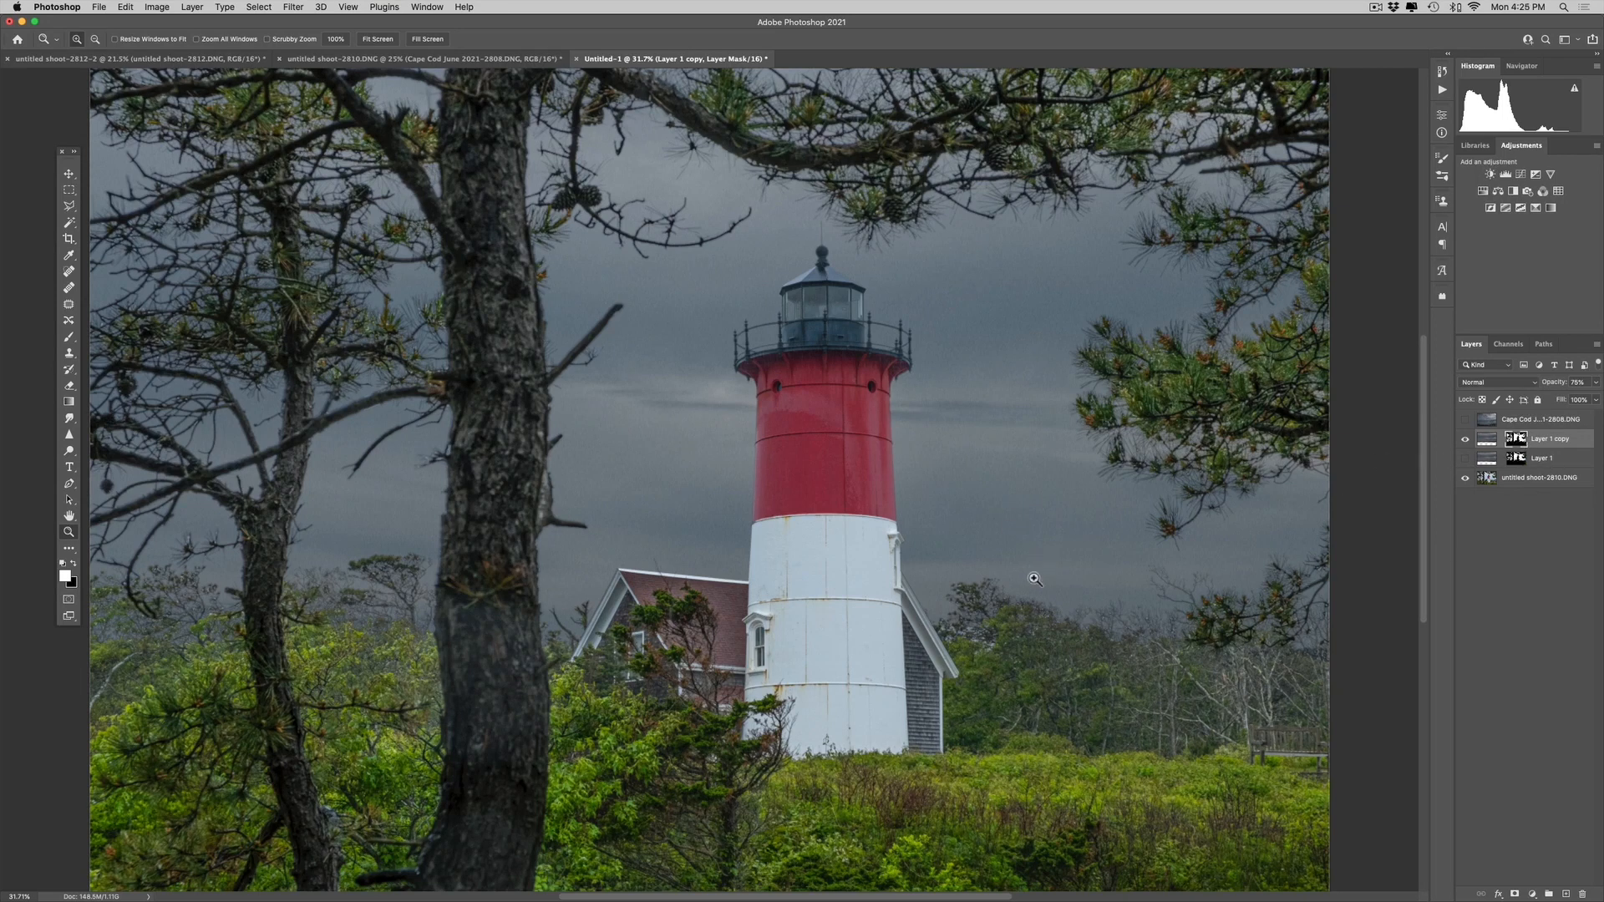
# Paint black at 20% opacity on the cloud mask along the horizon with a further enlarged brush to lighten the low sky
pyautogui.press('b')
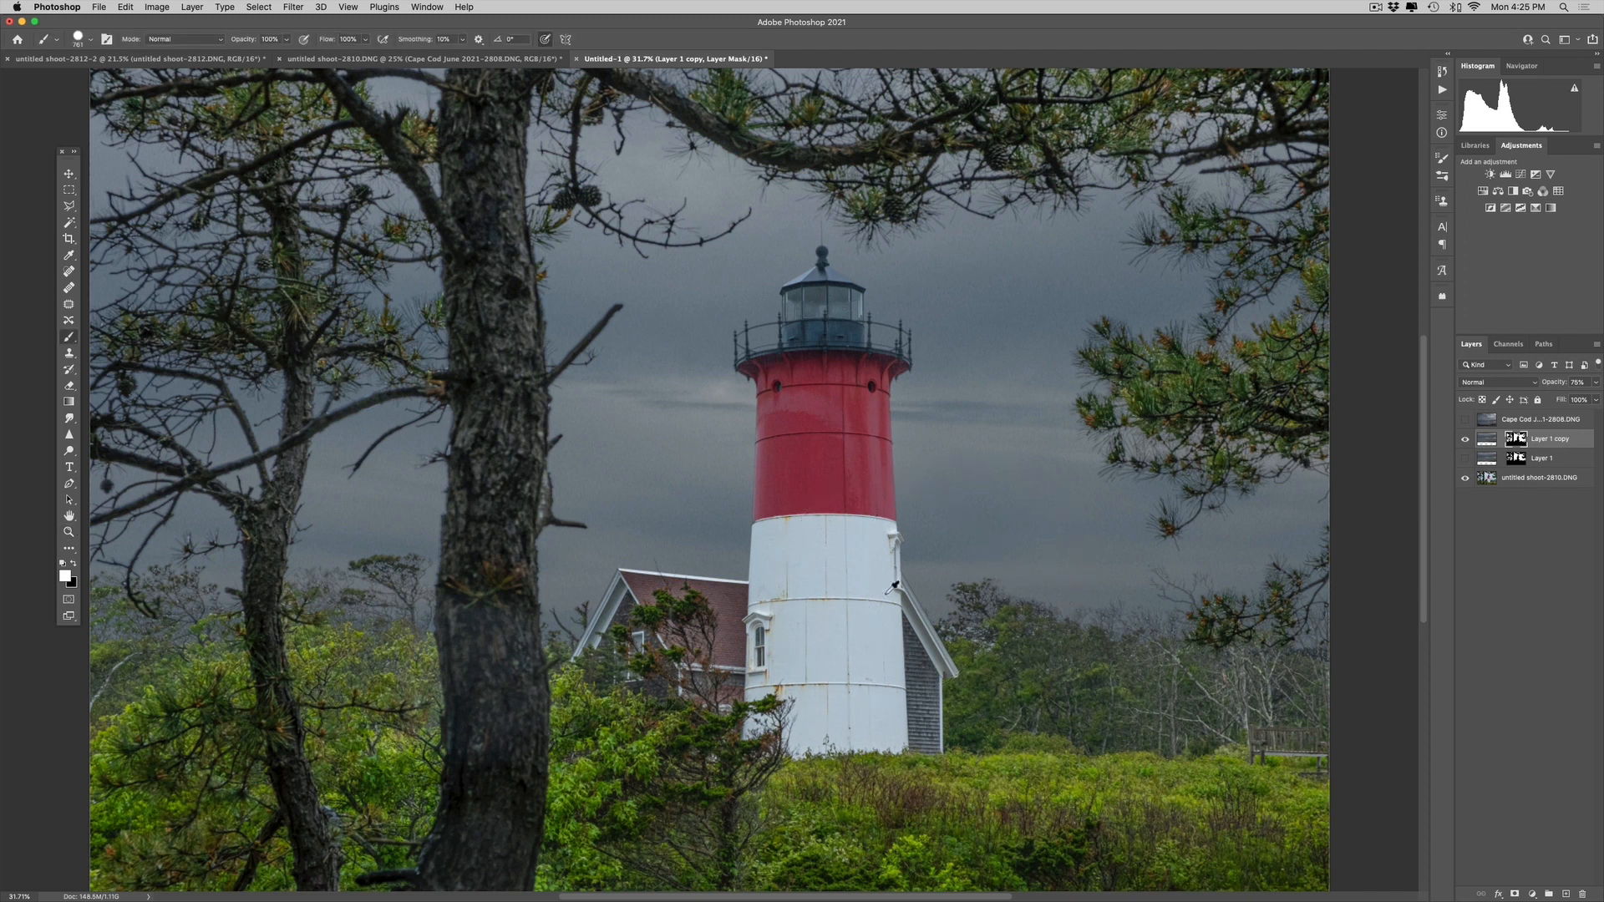
pyautogui.press('z')
pyautogui.keyDown('alt'); pyautogui.click(877, 588); pyautogui.keyUp('alt')
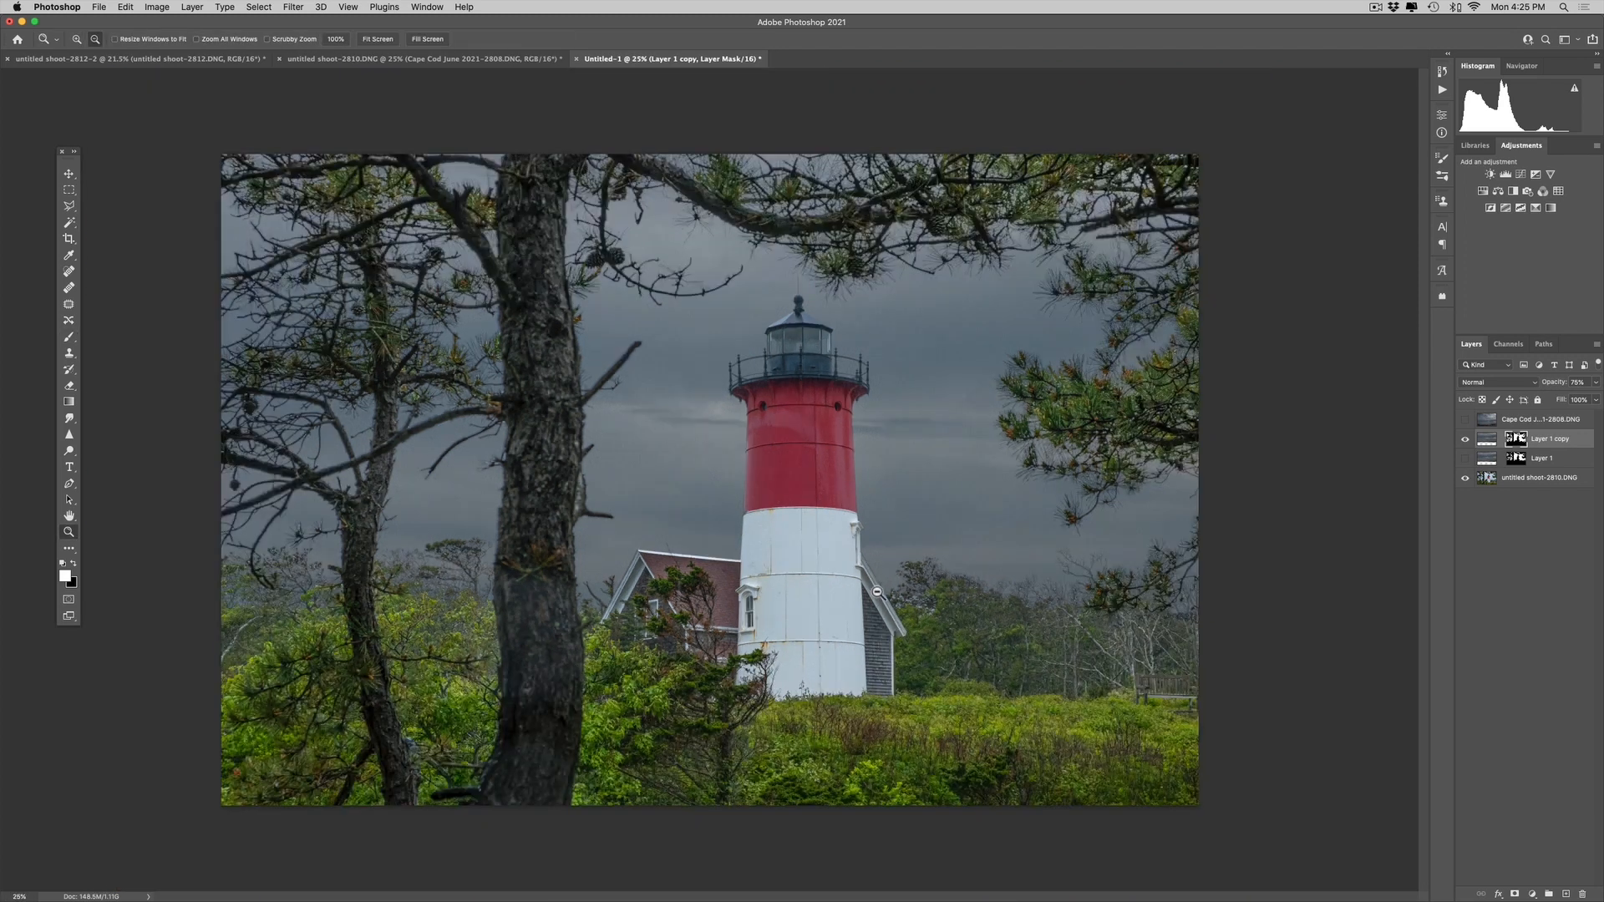
pyautogui.press('b')
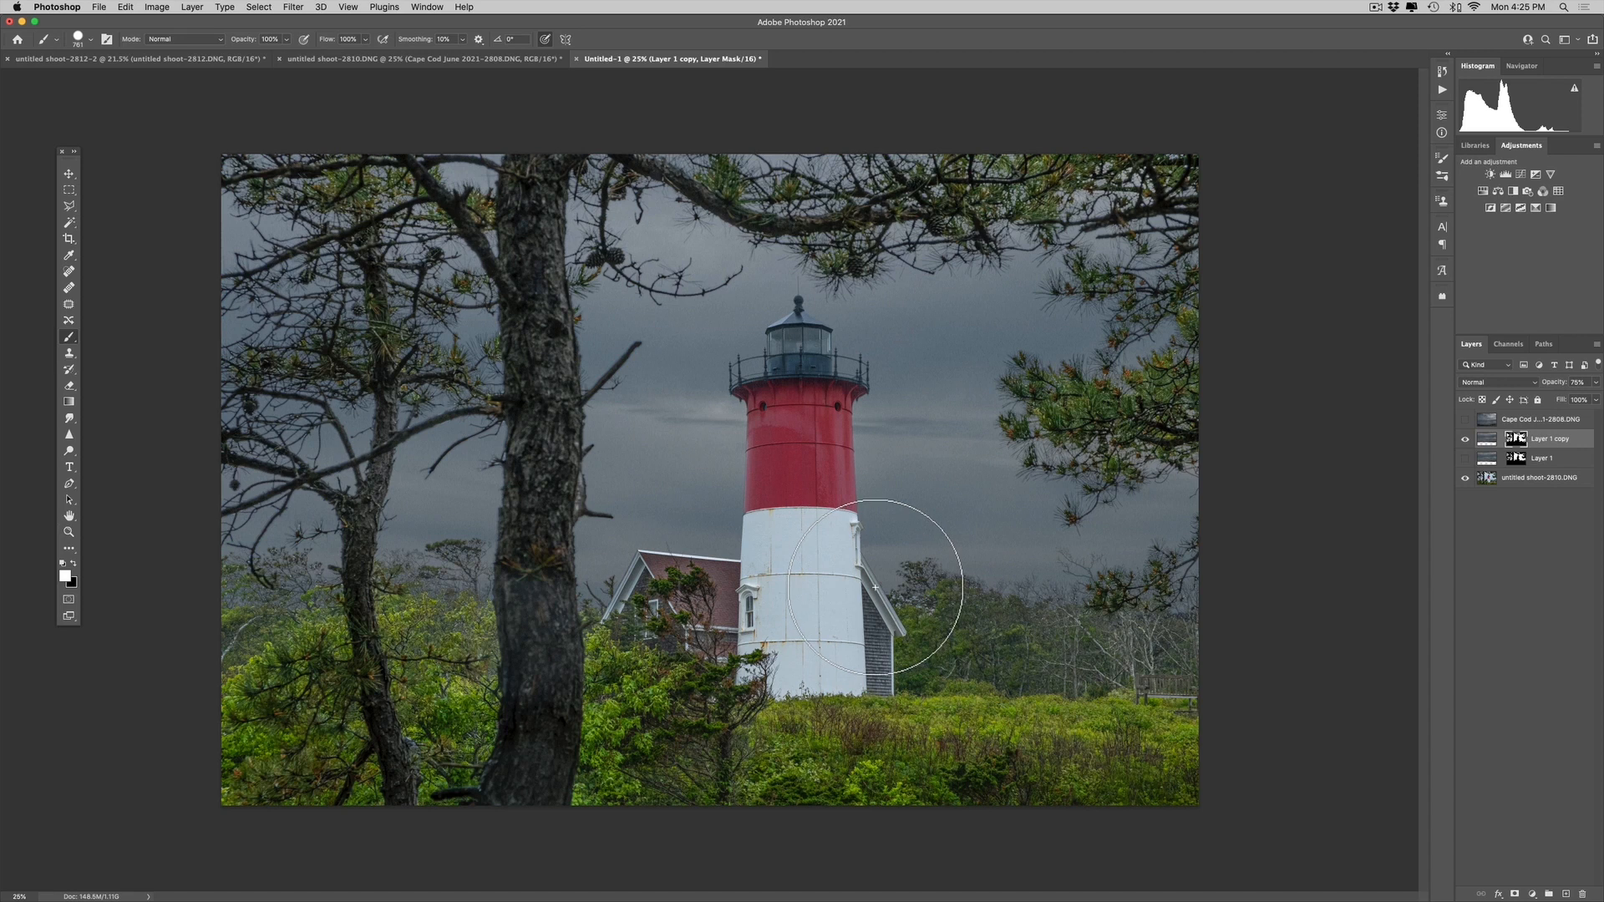
pyautogui.press('x')
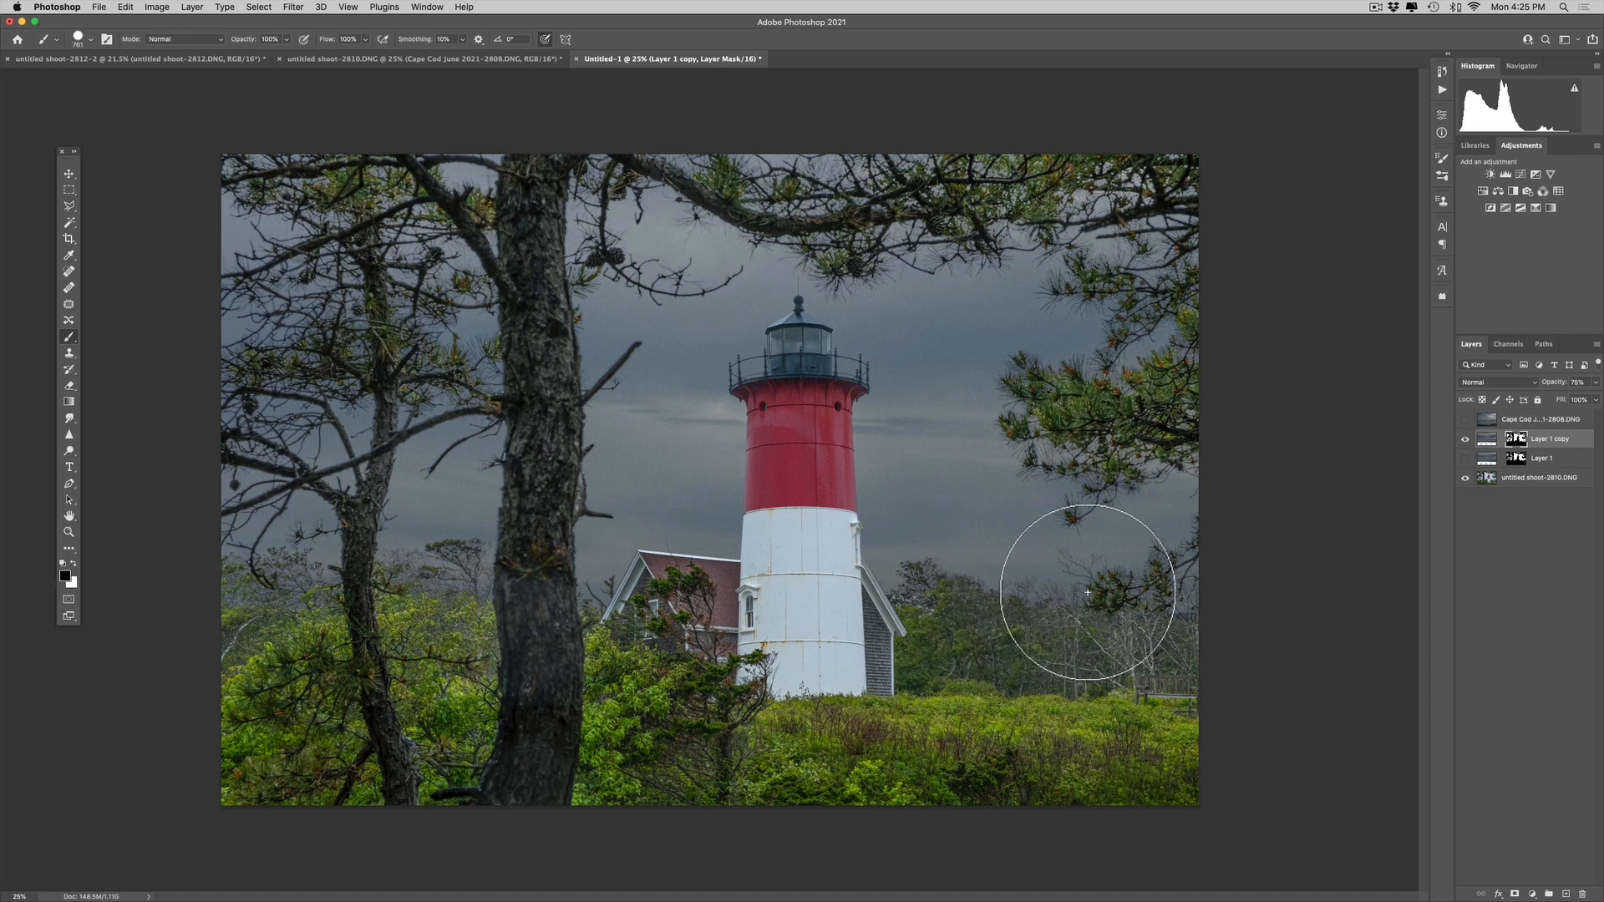
pyautogui.press('2')
pyautogui.moveTo(1217, 609)
pyautogui.mouseDown()
pyautogui.moveTo(653, 567)
pyautogui.moveTo(196, 575)
pyautogui.mouseUp()
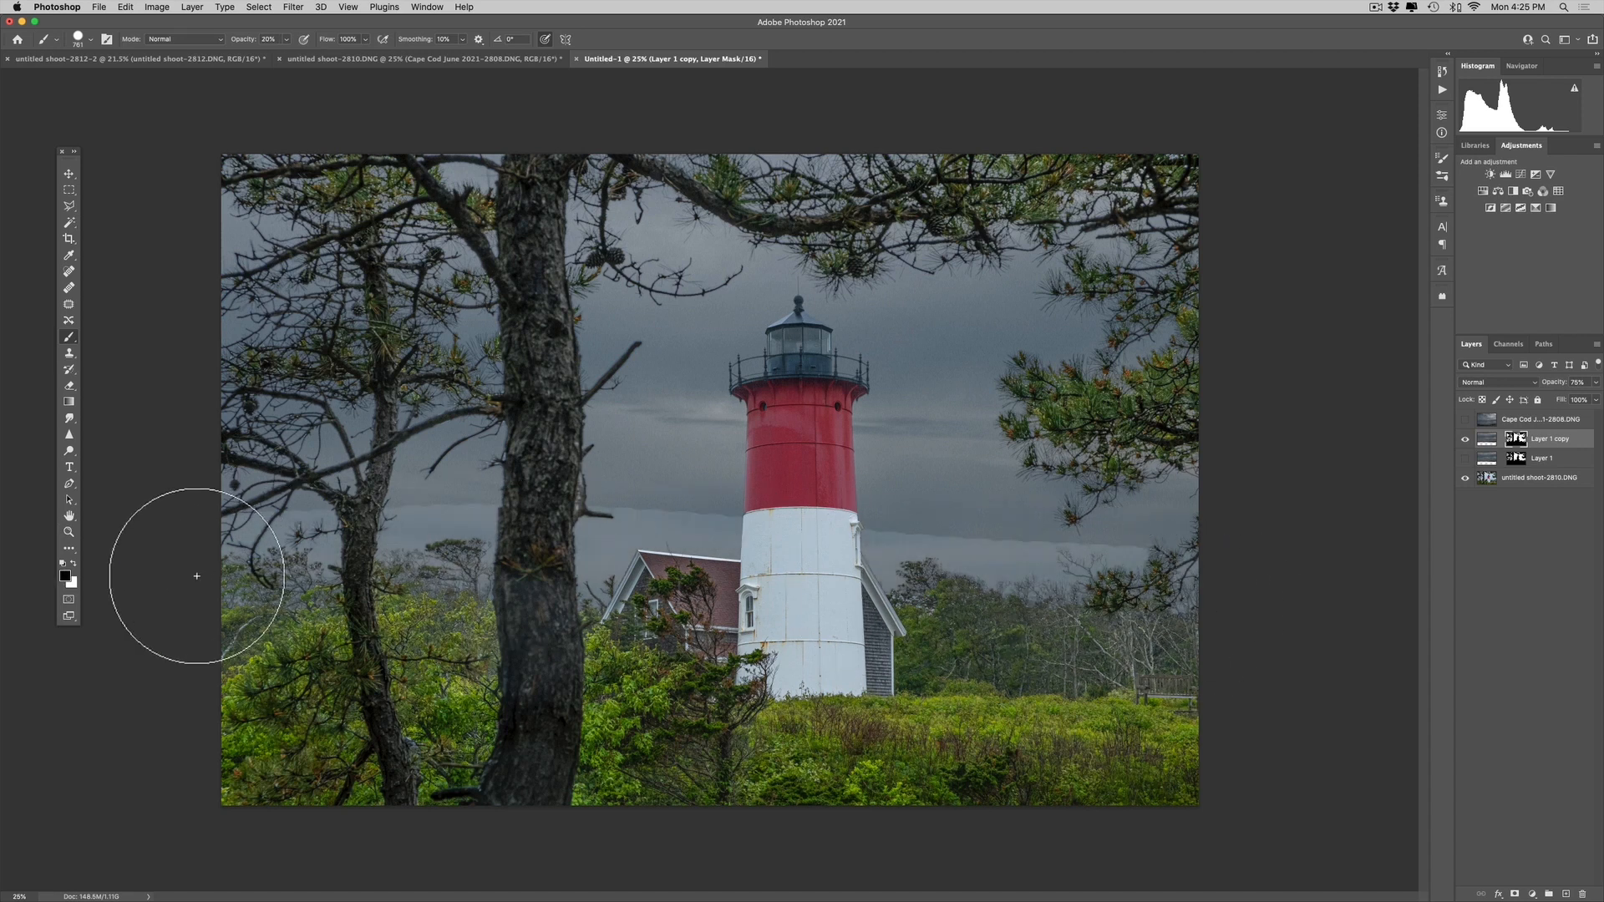
pyautogui.keyDown('ctrl'); pyautogui.keyDown('alt'); pyautogui.click(825, 568); pyautogui.keyUp('alt'); pyautogui.keyUp('ctrl')
pyautogui.moveTo(824, 568); pyautogui.dragTo(868, 560)
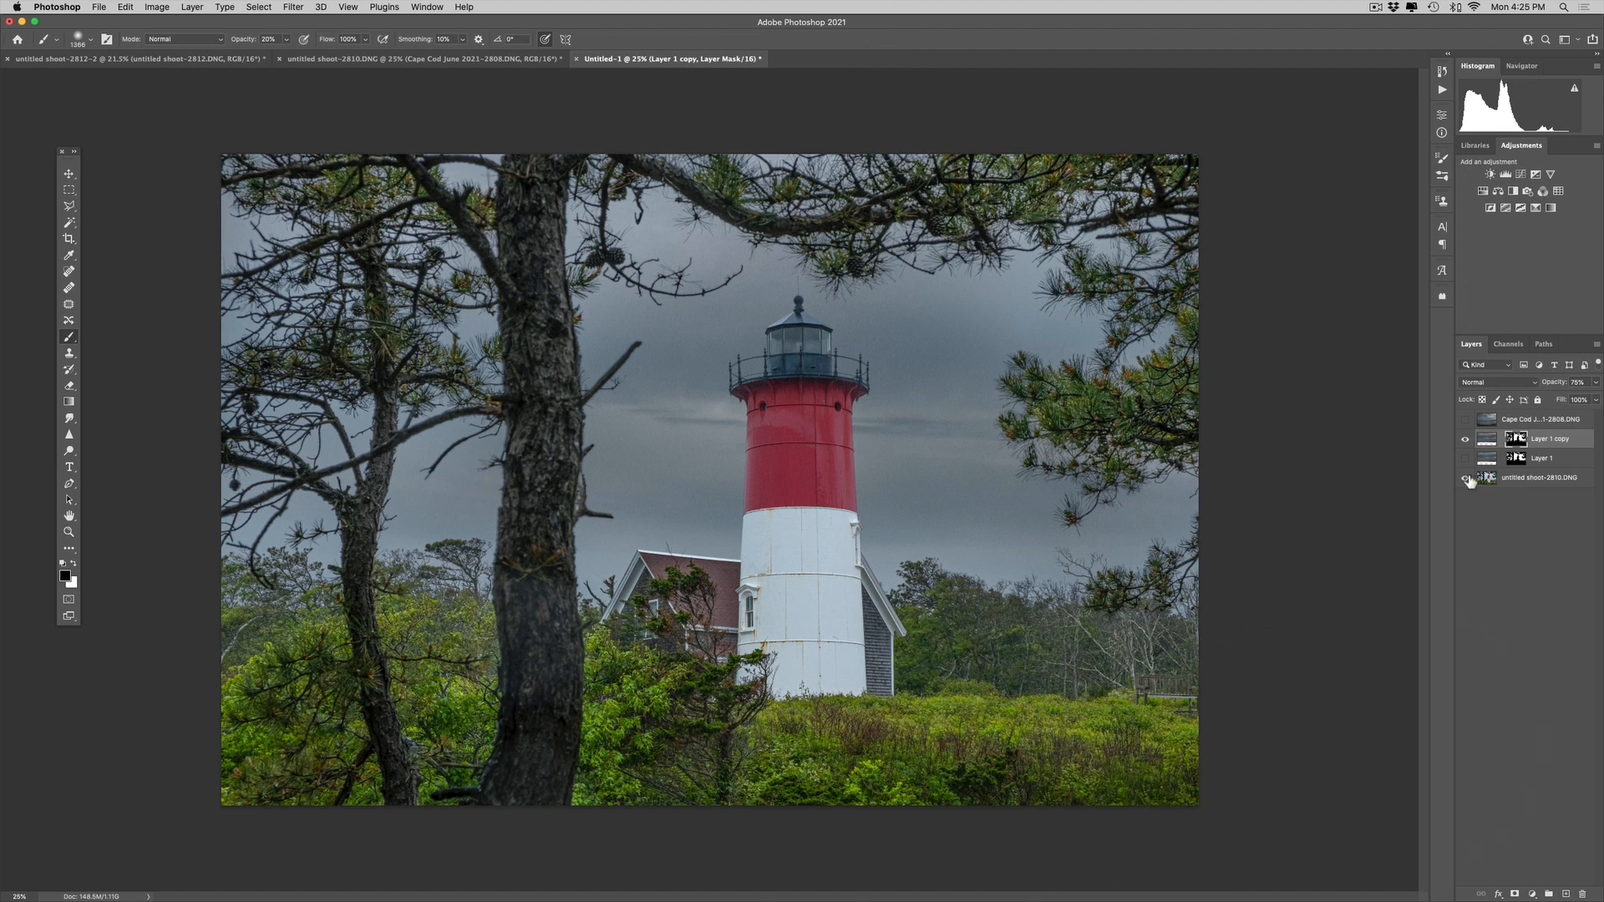
# Examine the sky's texture up close, and compare the photo with the duplicated cloud layer hidden and shown
pyautogui.press('z')
pyautogui.click(734, 440)
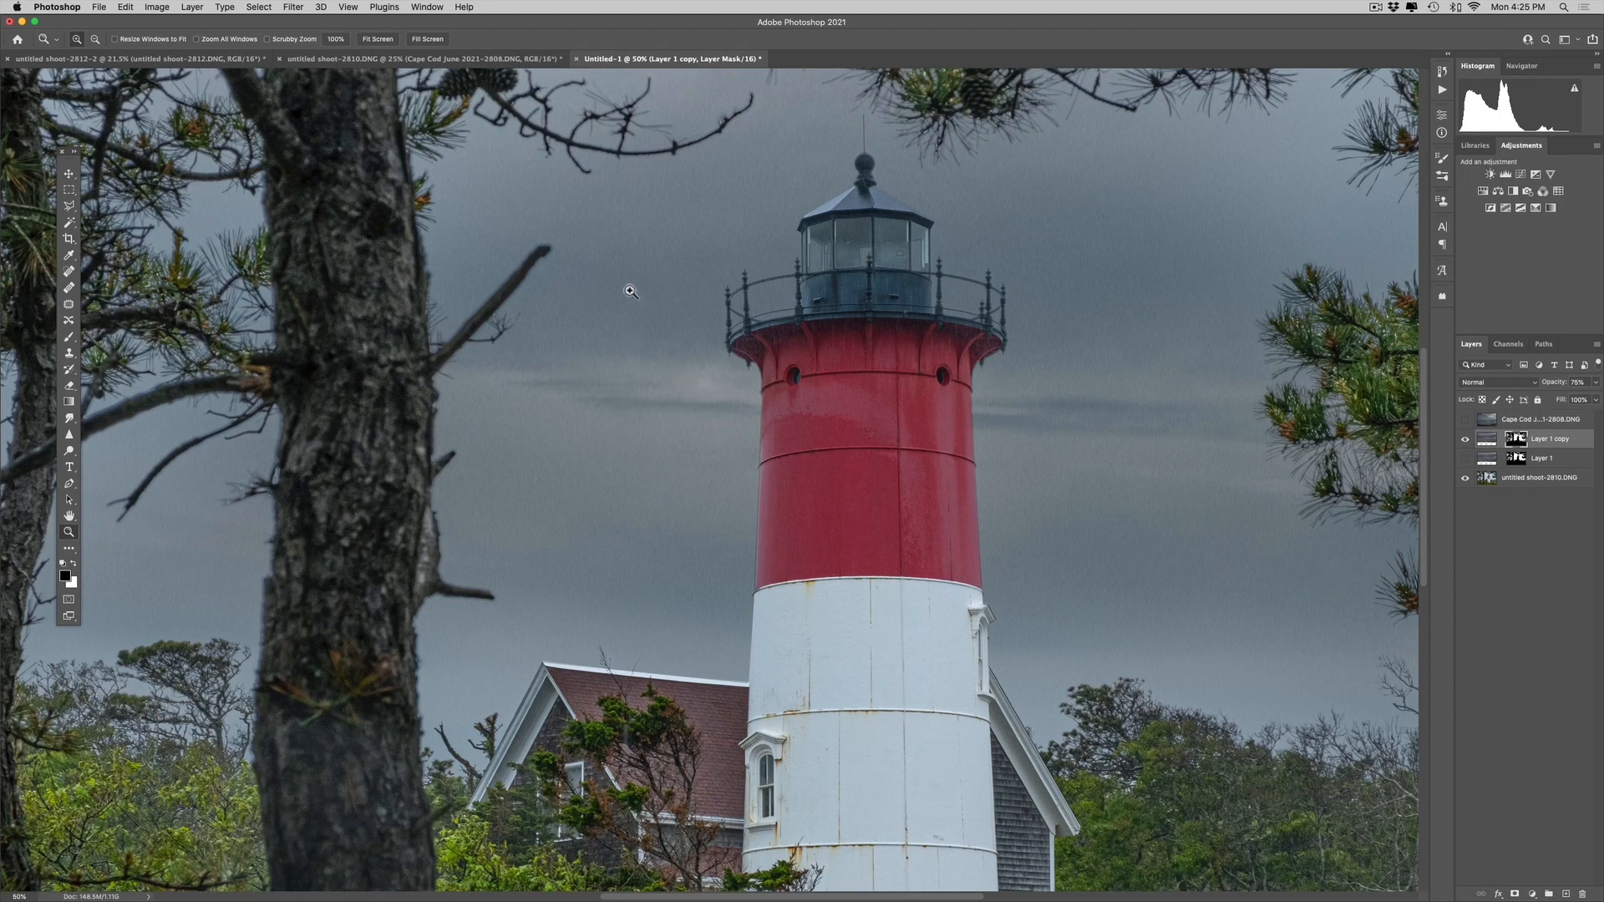
pyautogui.moveTo(700, 378); pyautogui.dragTo(816, 461)
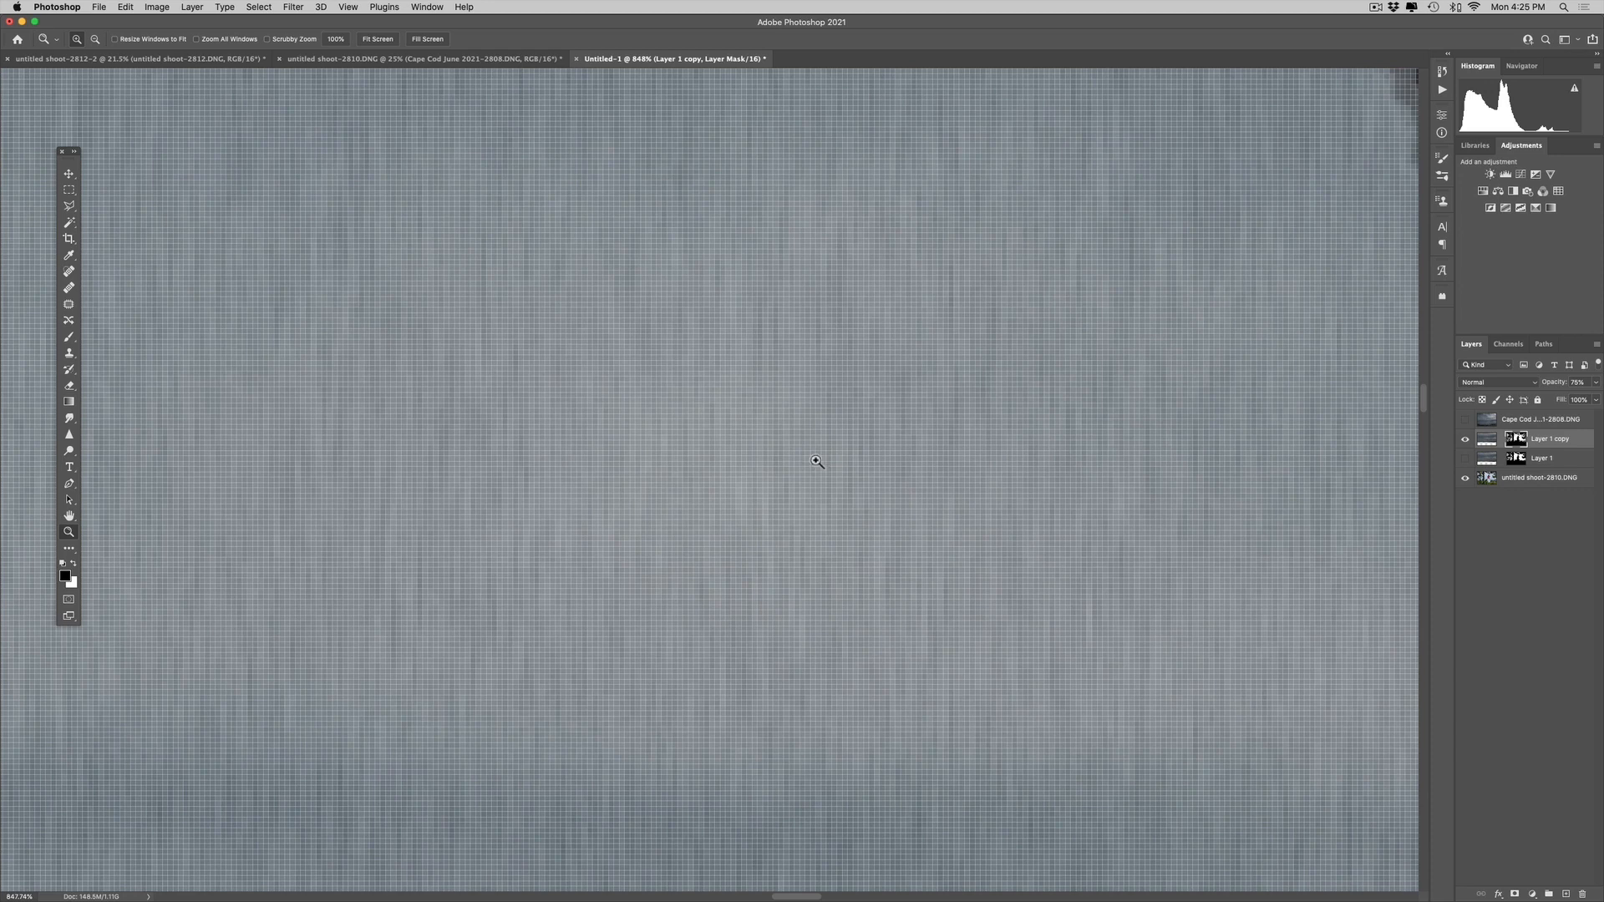
pyautogui.press('super+1')
pyautogui.press('super+0')
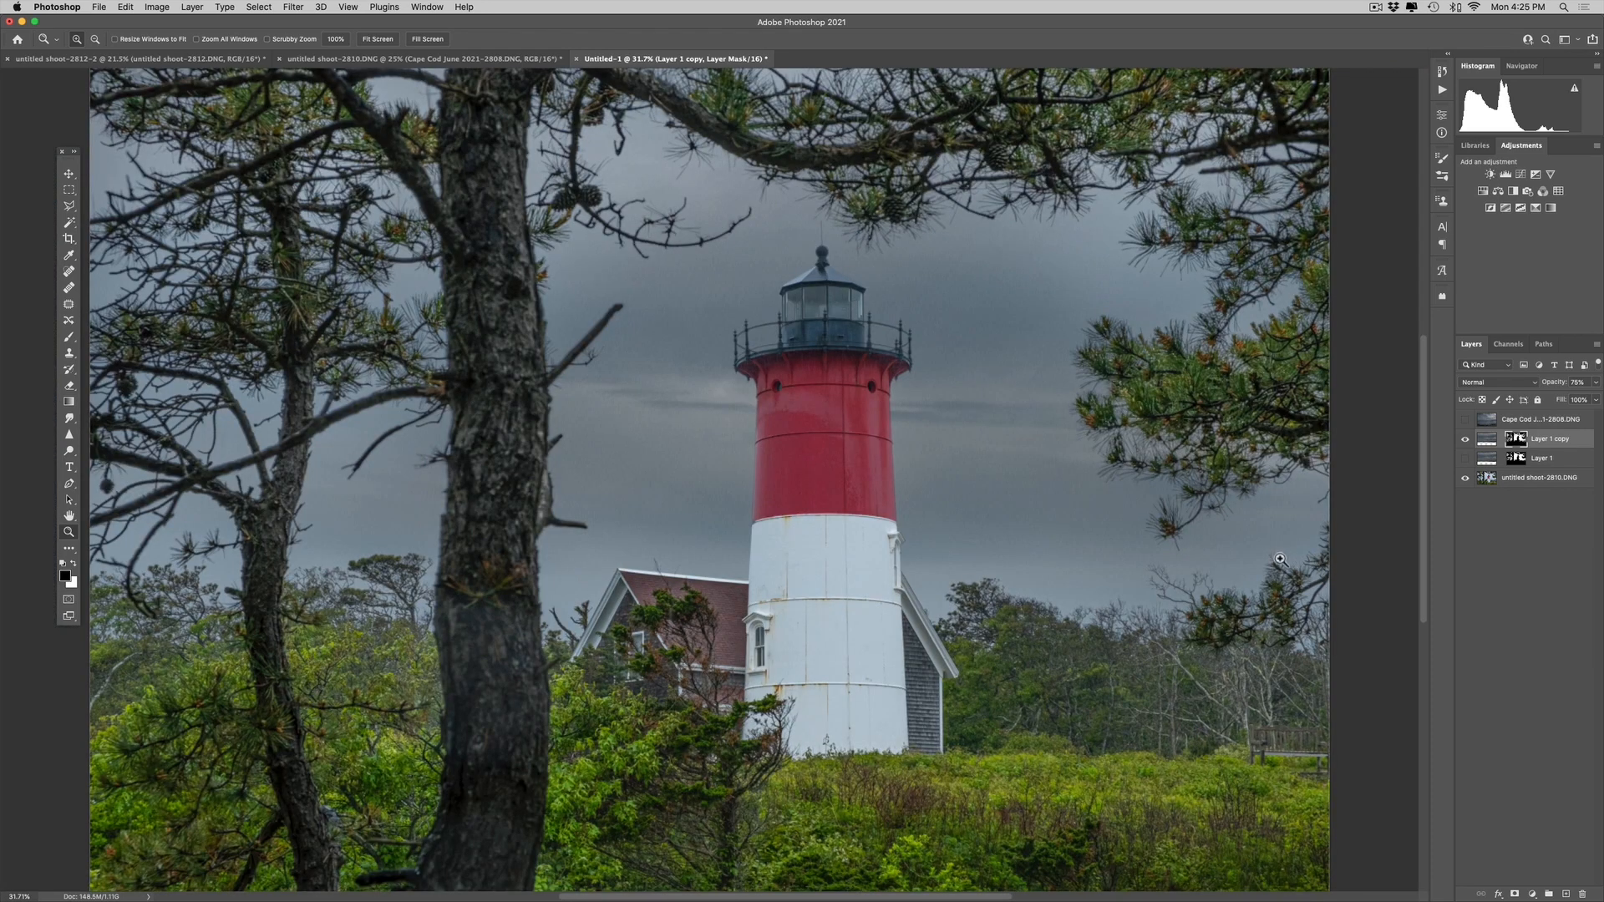
pyautogui.keyDown('alt'); pyautogui.click(1141, 563); pyautogui.keyUp('alt')
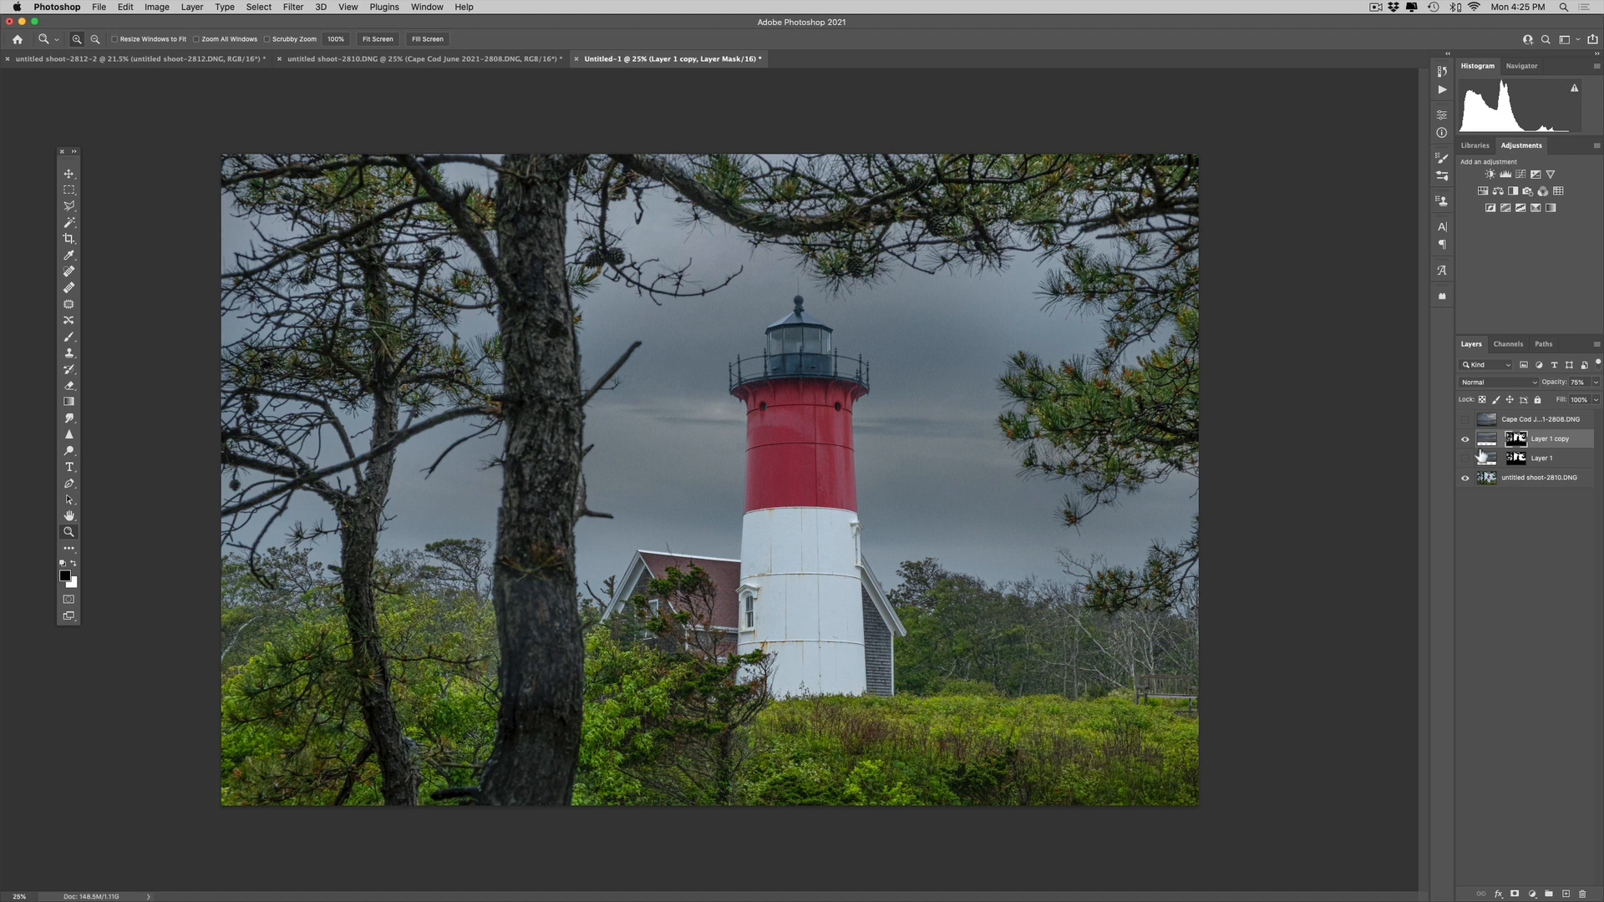
pyautogui.click(1470, 442)
pyautogui.click(1466, 440)
pyautogui.click(1467, 440)
pyautogui.click(1467, 440)
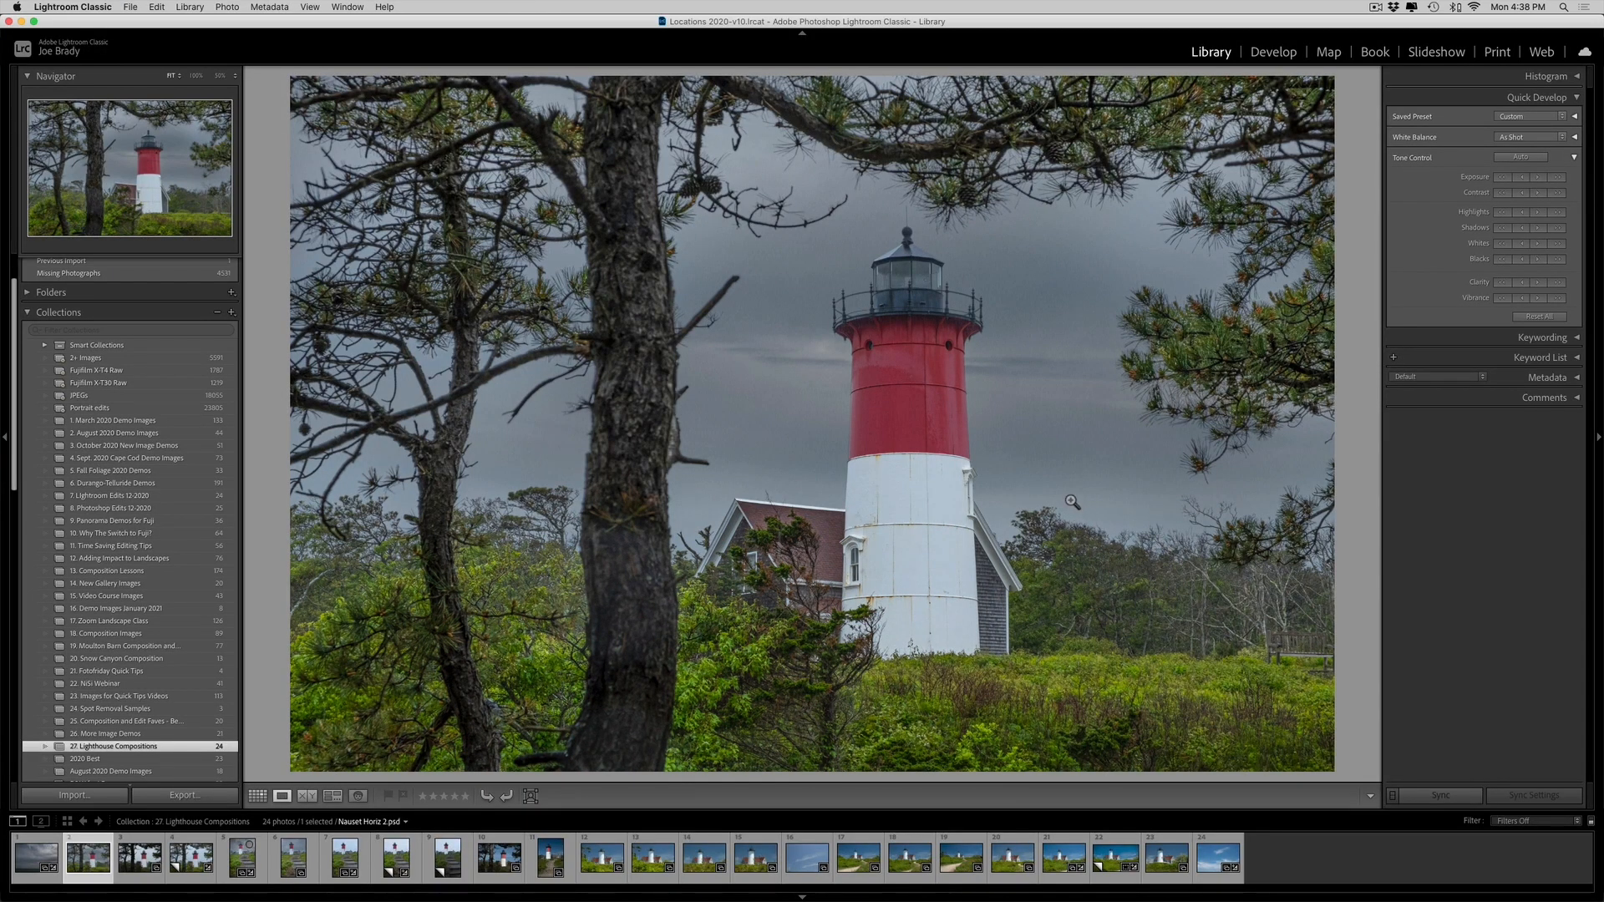
# Switch to the Develop module and crop the lighthouse photo slightly tighter from above, the left and the right
pyautogui.click(1274, 52)
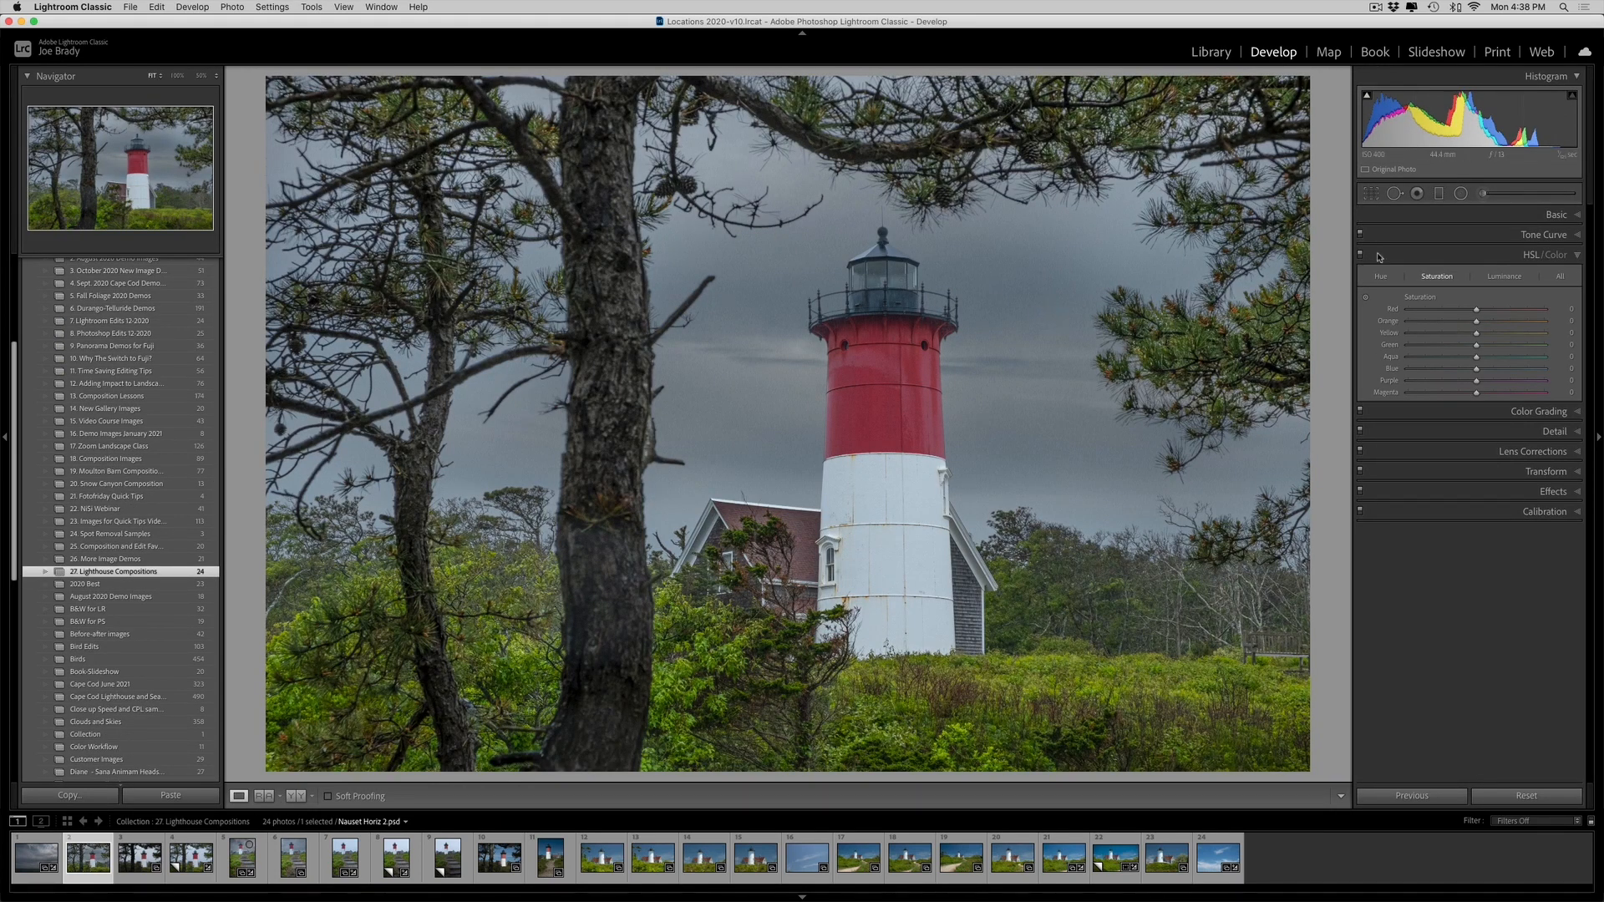
pyautogui.click(1371, 194)
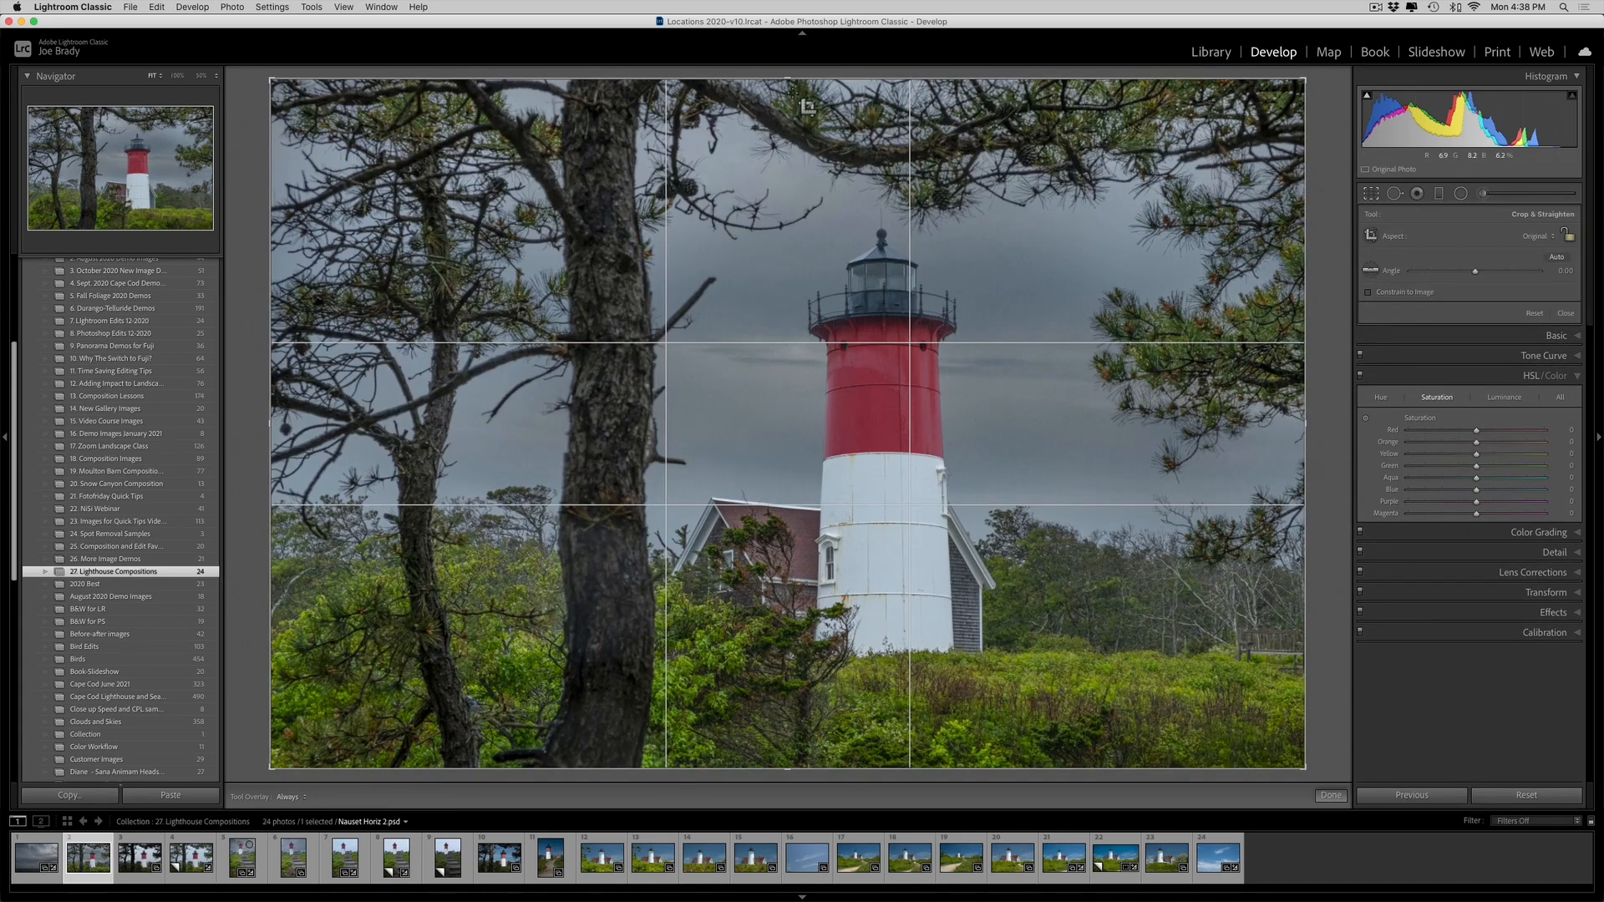
pyautogui.moveTo(788, 80); pyautogui.dragTo(789, 104)
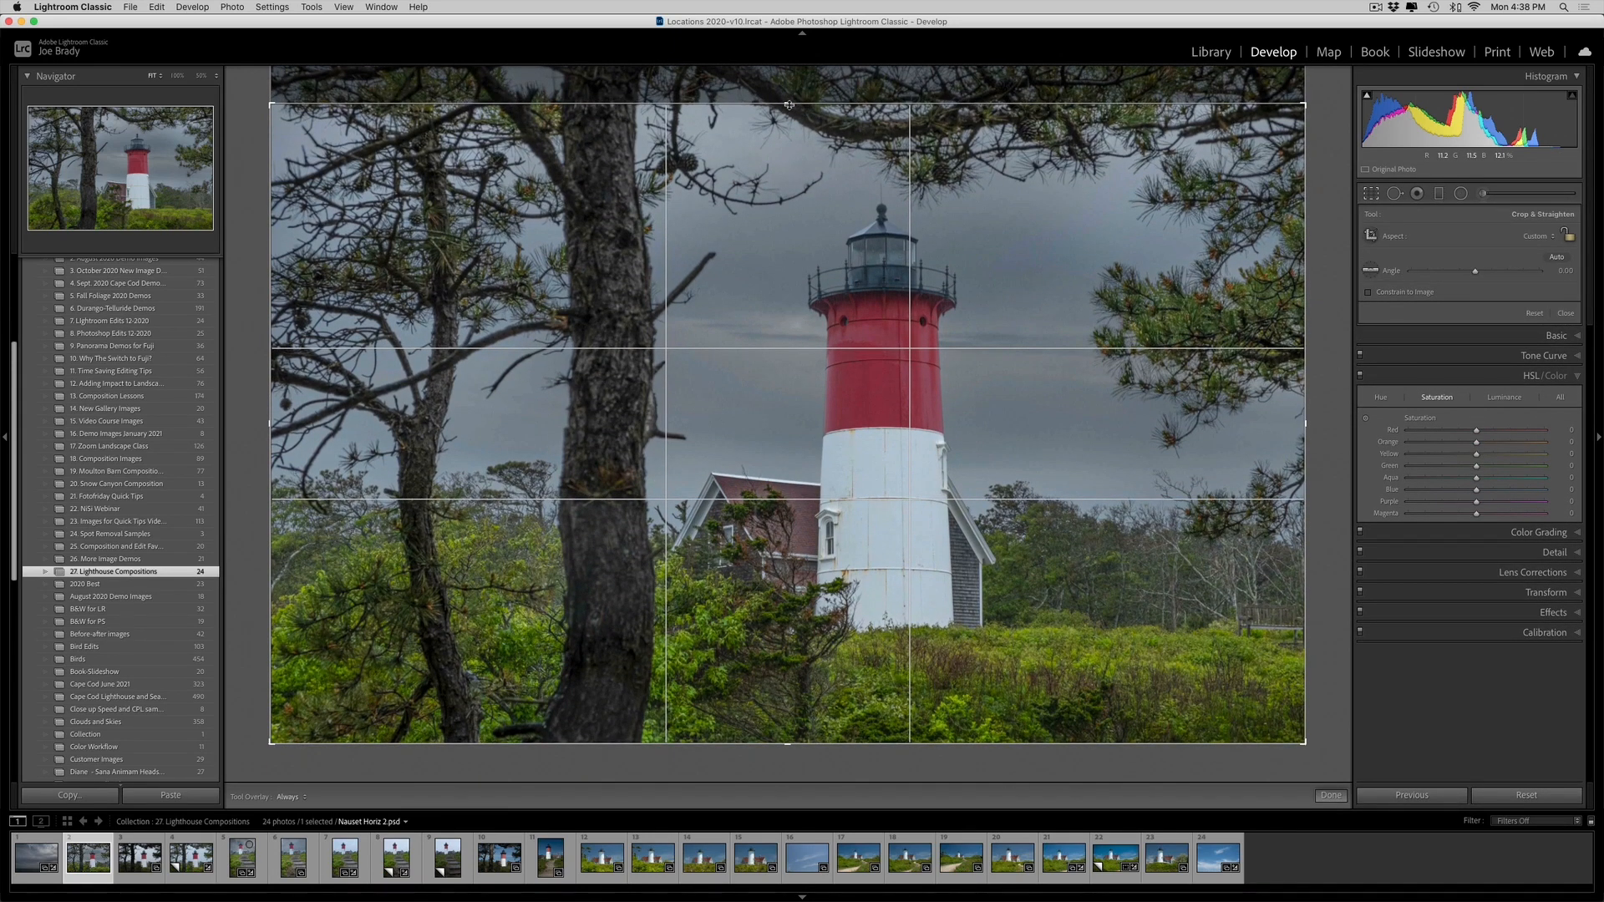
pyautogui.moveTo(271, 429); pyautogui.dragTo(300, 428)
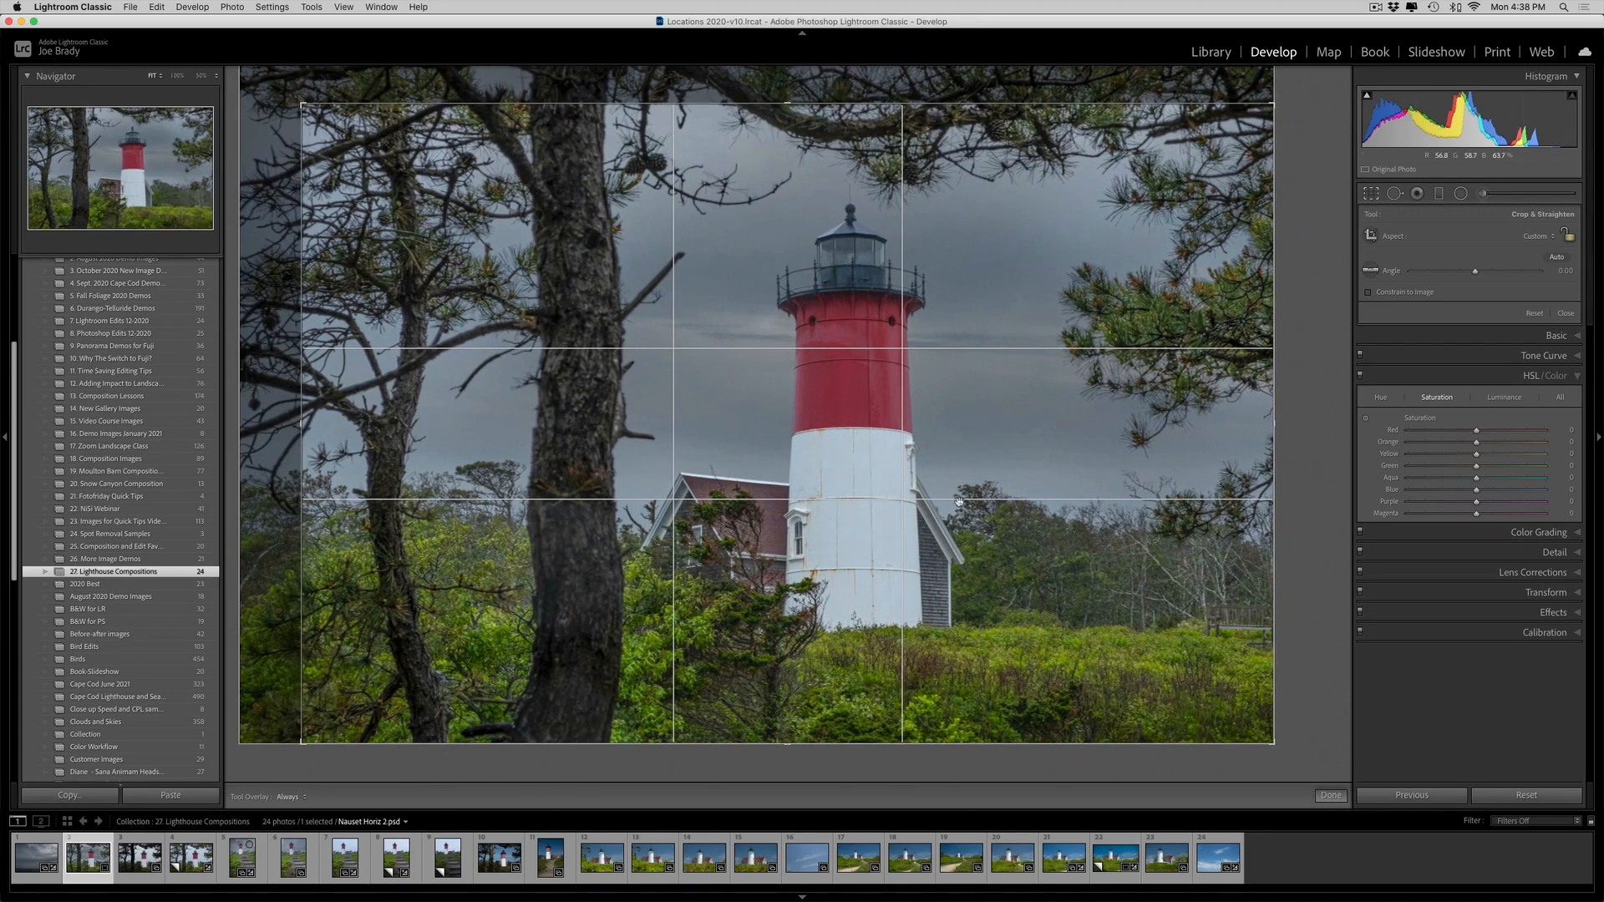
pyautogui.moveTo(1274, 422); pyautogui.dragTo(1265, 422)
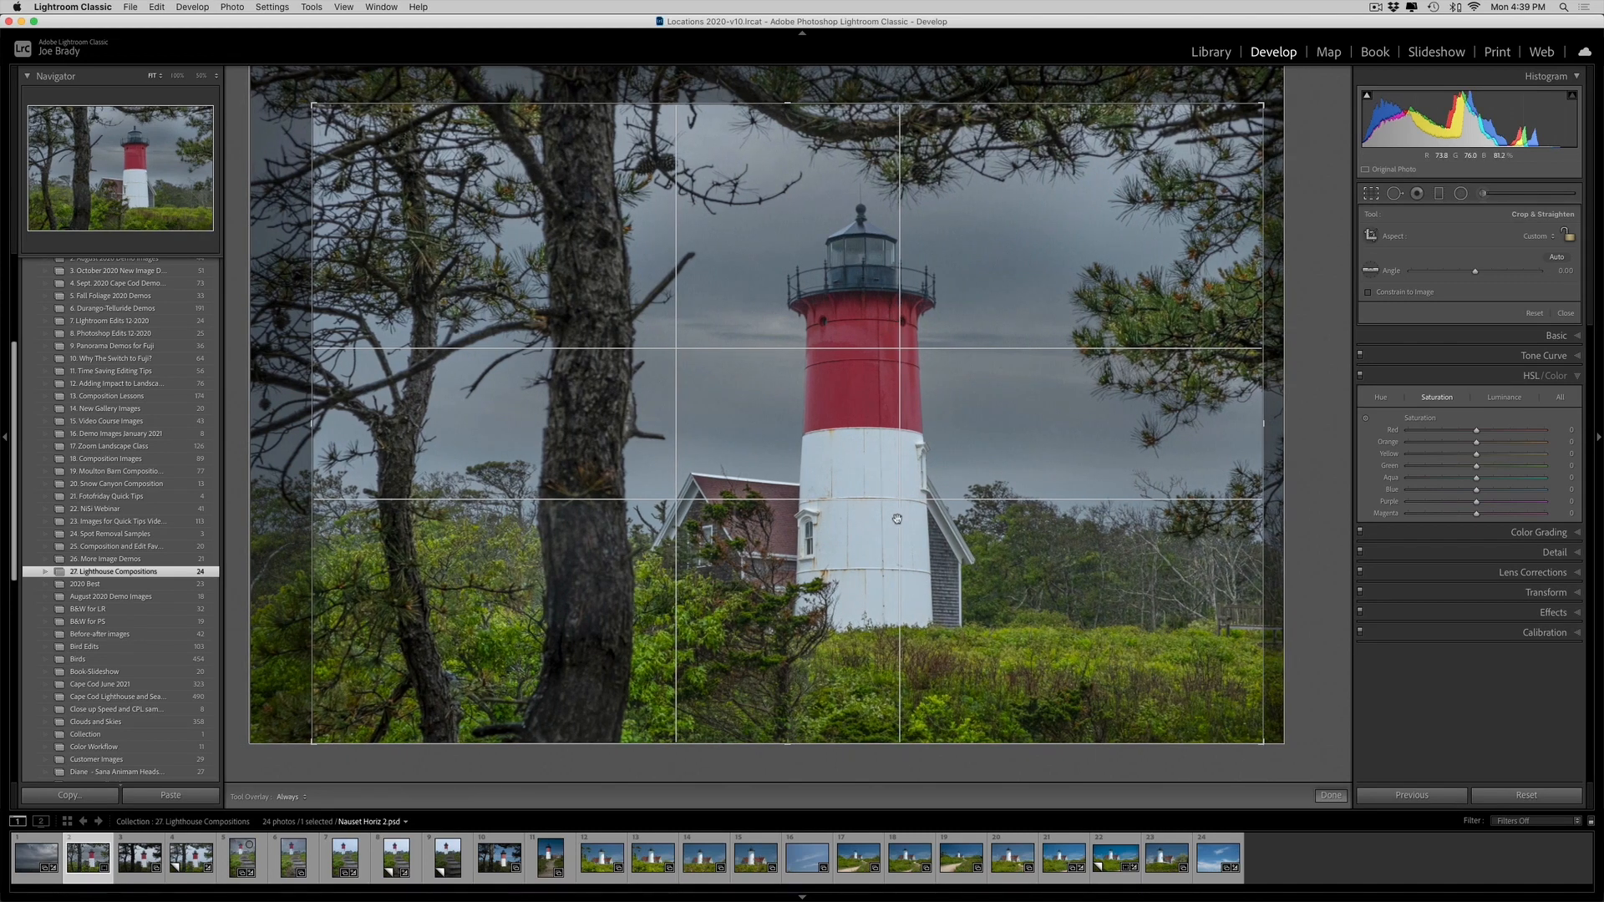
pyautogui.click(1331, 795)
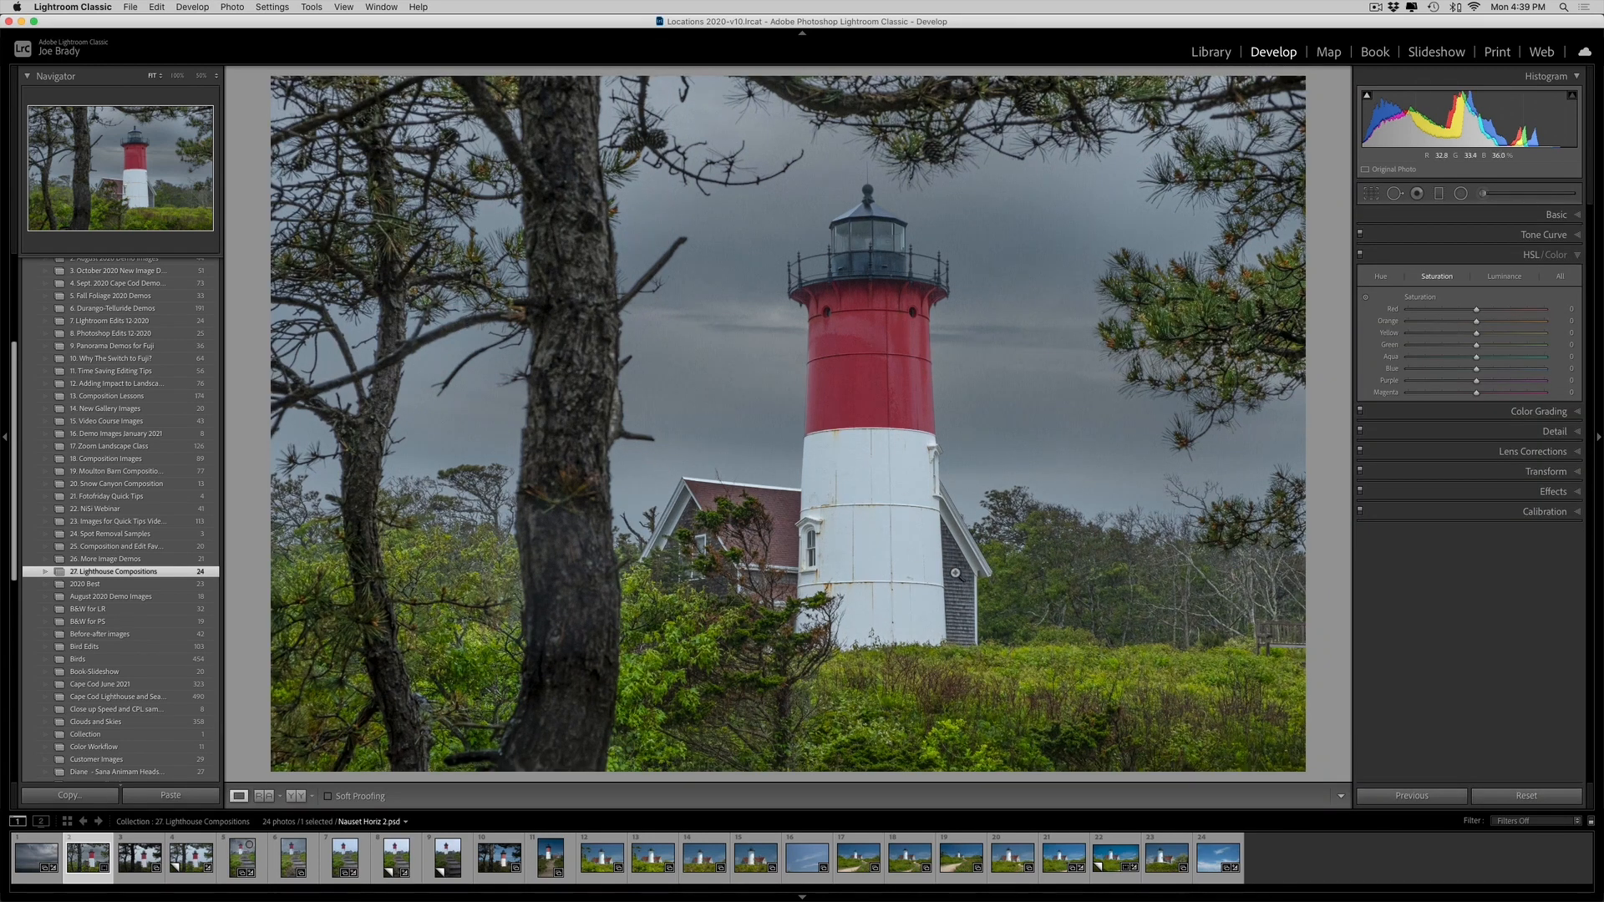
# Add a post-crop vignette with an amount of -12 and compare the photo with and without it
pyautogui.click(1544, 491)
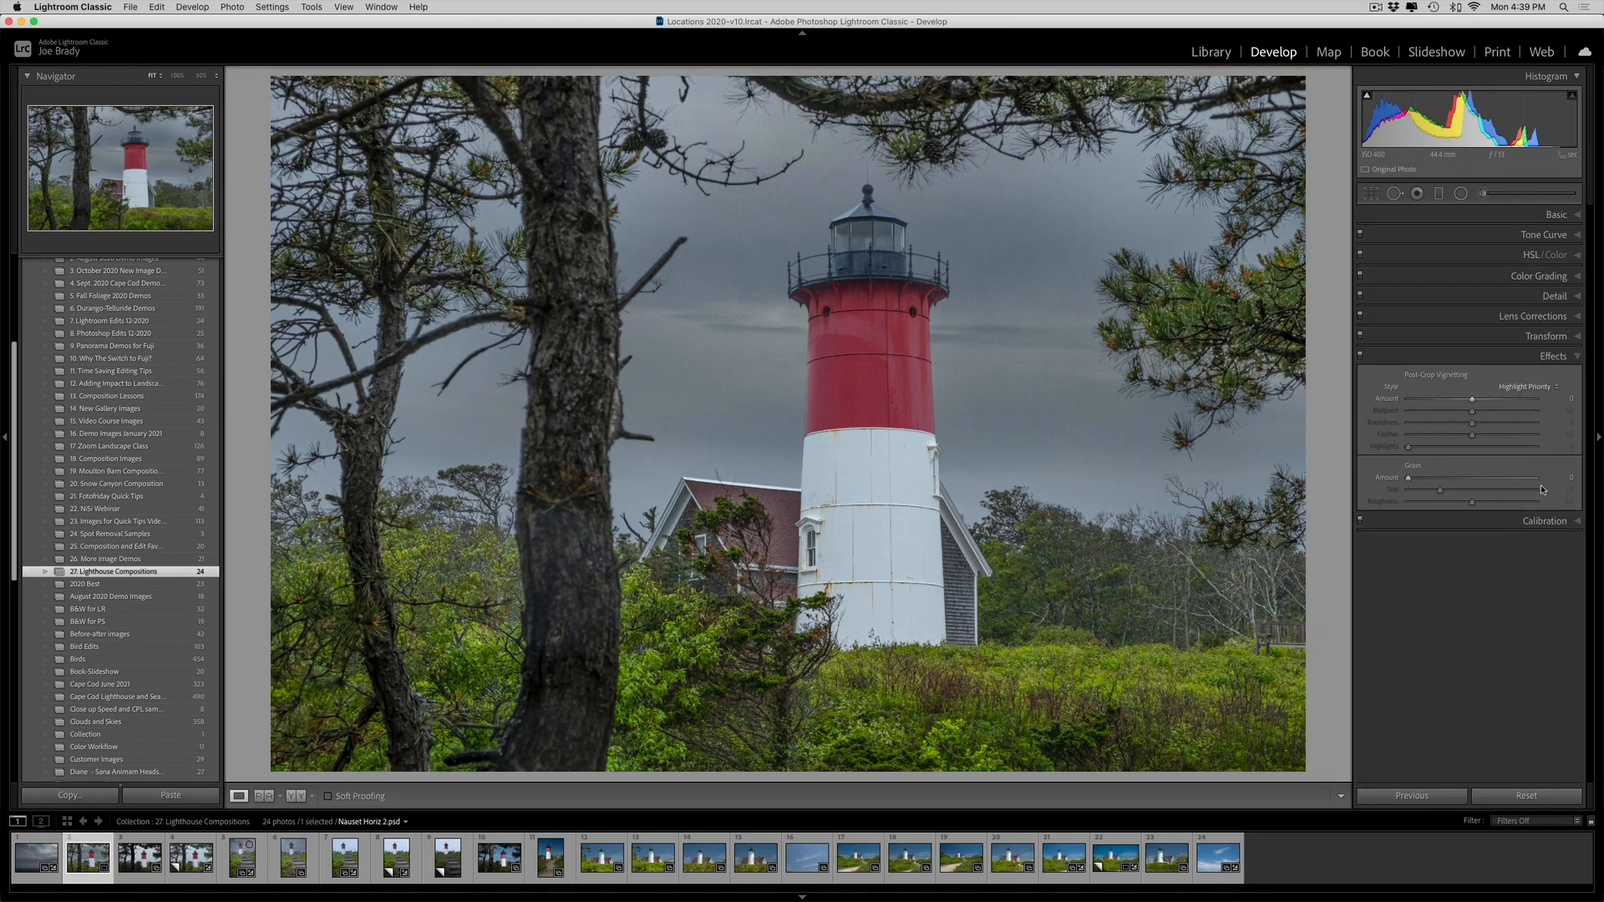
pyautogui.moveTo(1473, 399); pyautogui.dragTo(1374, 394)
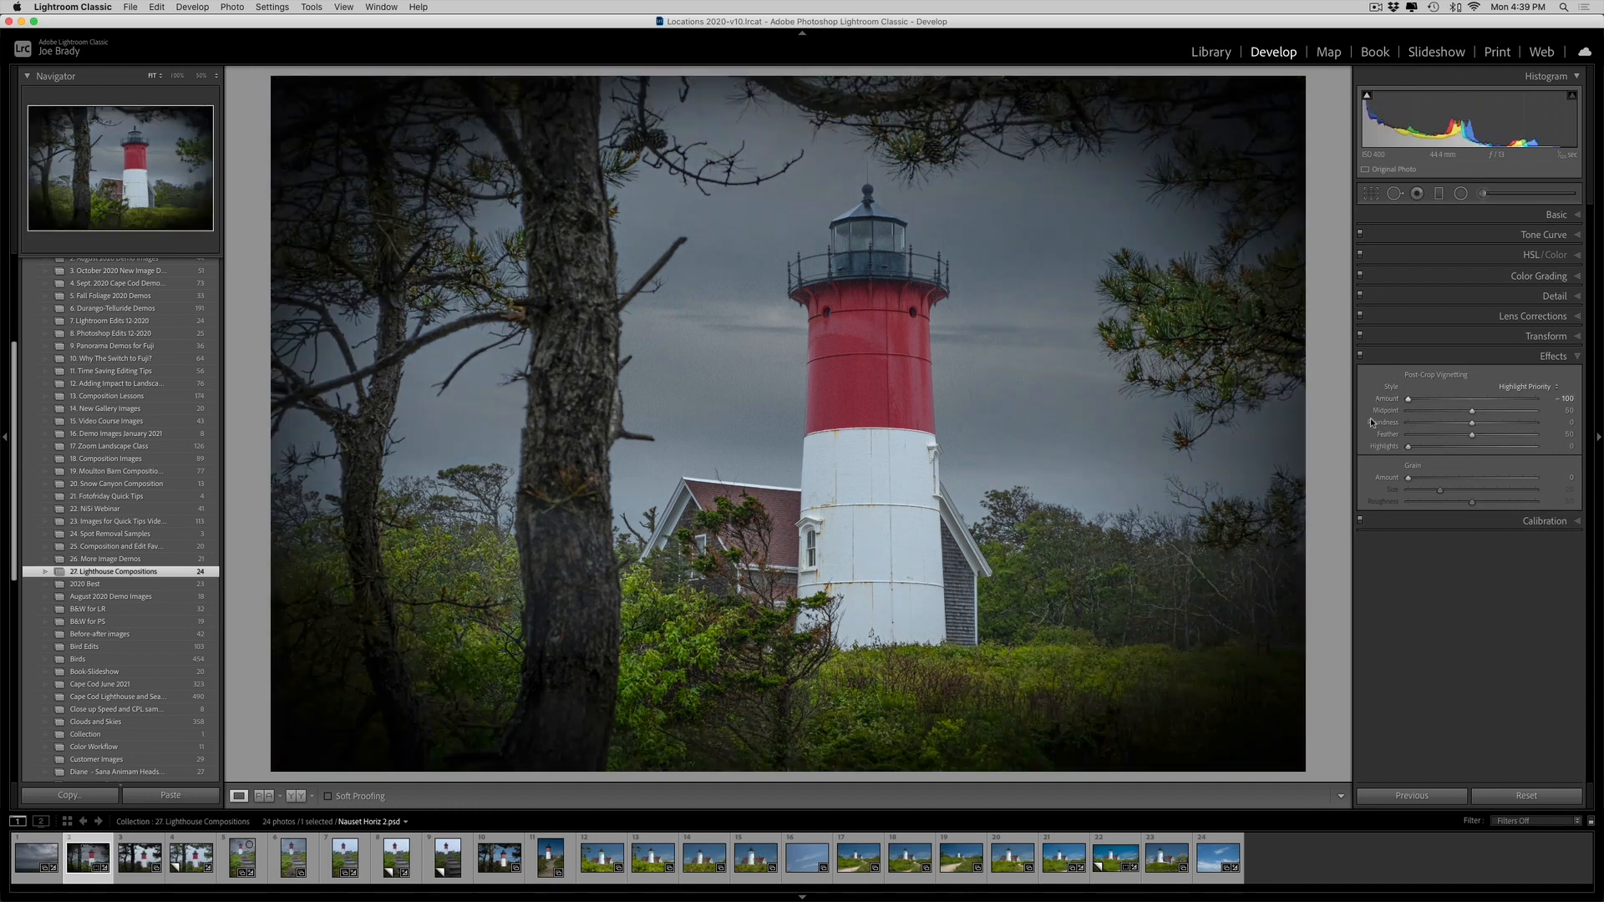
pyautogui.click(1463, 400)
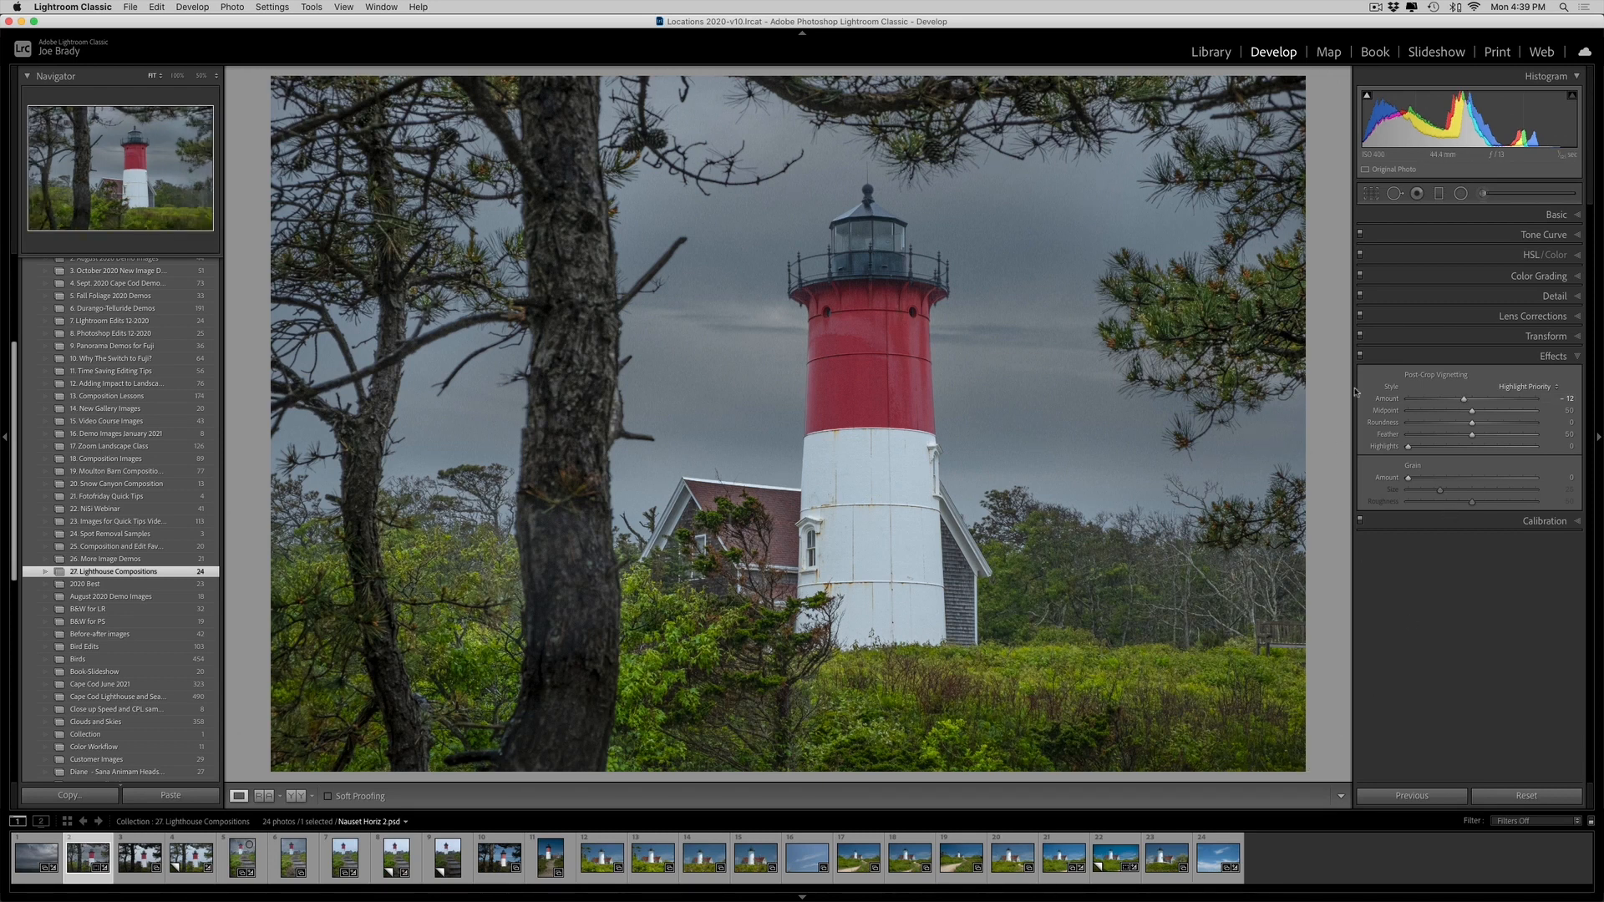
pyautogui.click(1360, 357)
pyautogui.click(1360, 357)
# With the adjustment brush, mask the right-hand trees and shrubs, the distant left-hand trees and the outer edge of the right-hand pine branch
pyautogui.click(1483, 194)
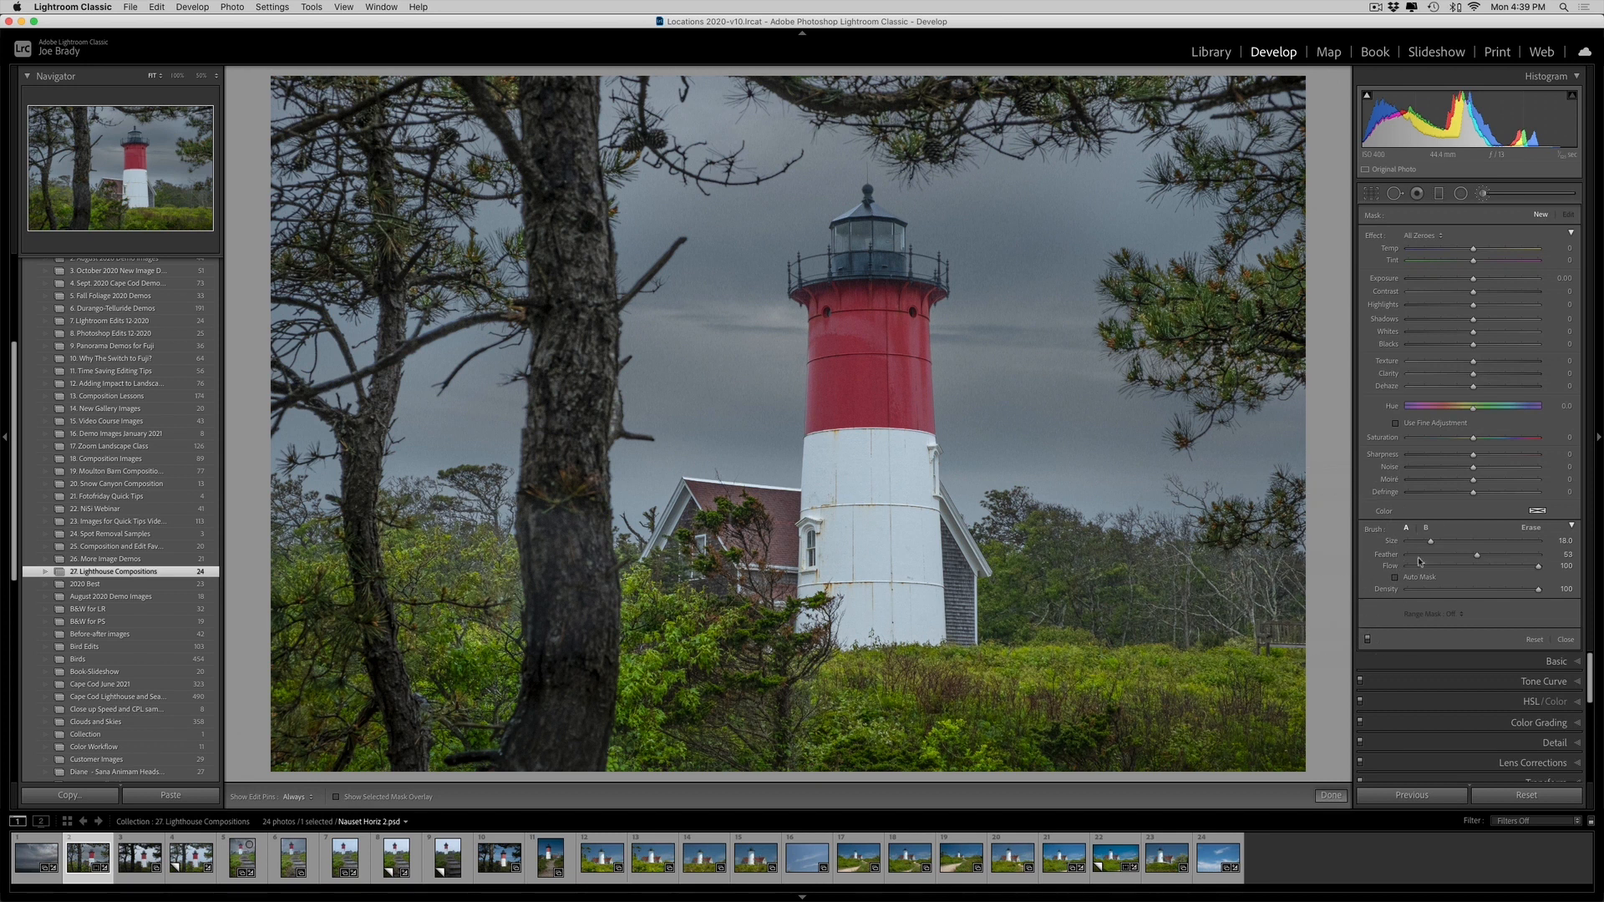
pyautogui.press('[')
pyautogui.moveTo(1270, 595)
pyautogui.mouseDown()
pyautogui.moveTo(1115, 624)
pyautogui.moveTo(1253, 660)
pyautogui.moveTo(1269, 518)
pyautogui.moveTo(1102, 727)
pyautogui.moveTo(1287, 773)
pyautogui.mouseUp()
pyautogui.moveTo(522, 585)
pyautogui.mouseDown()
pyautogui.moveTo(480, 568)
pyautogui.moveTo(376, 572)
pyautogui.moveTo(303, 535)
pyautogui.mouseUp()
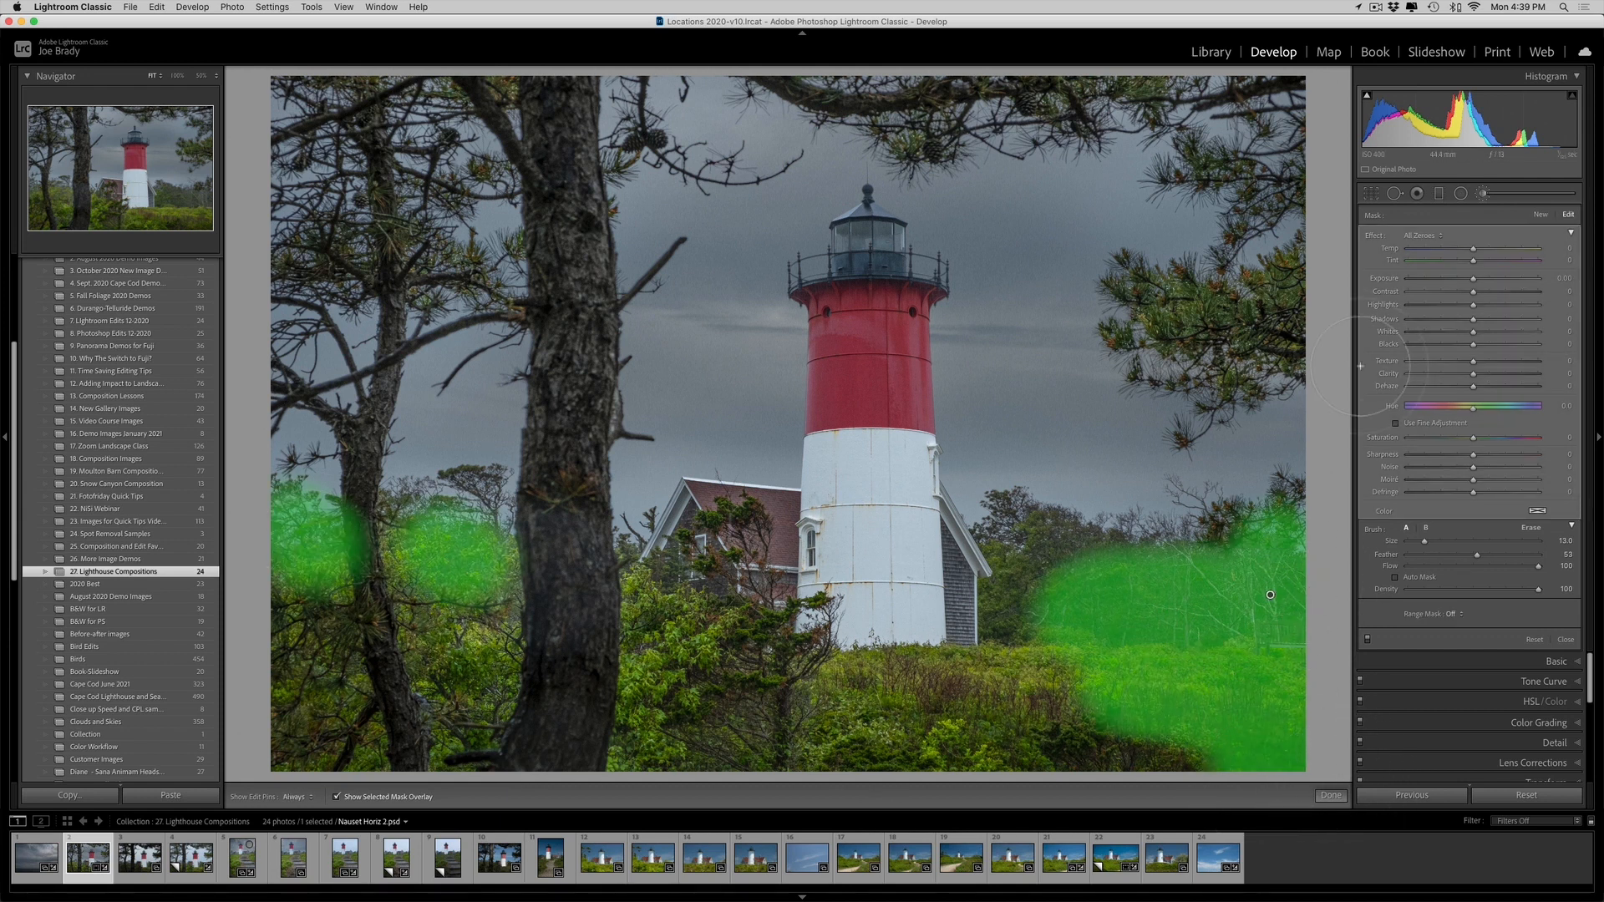
pyautogui.click(1305, 315)
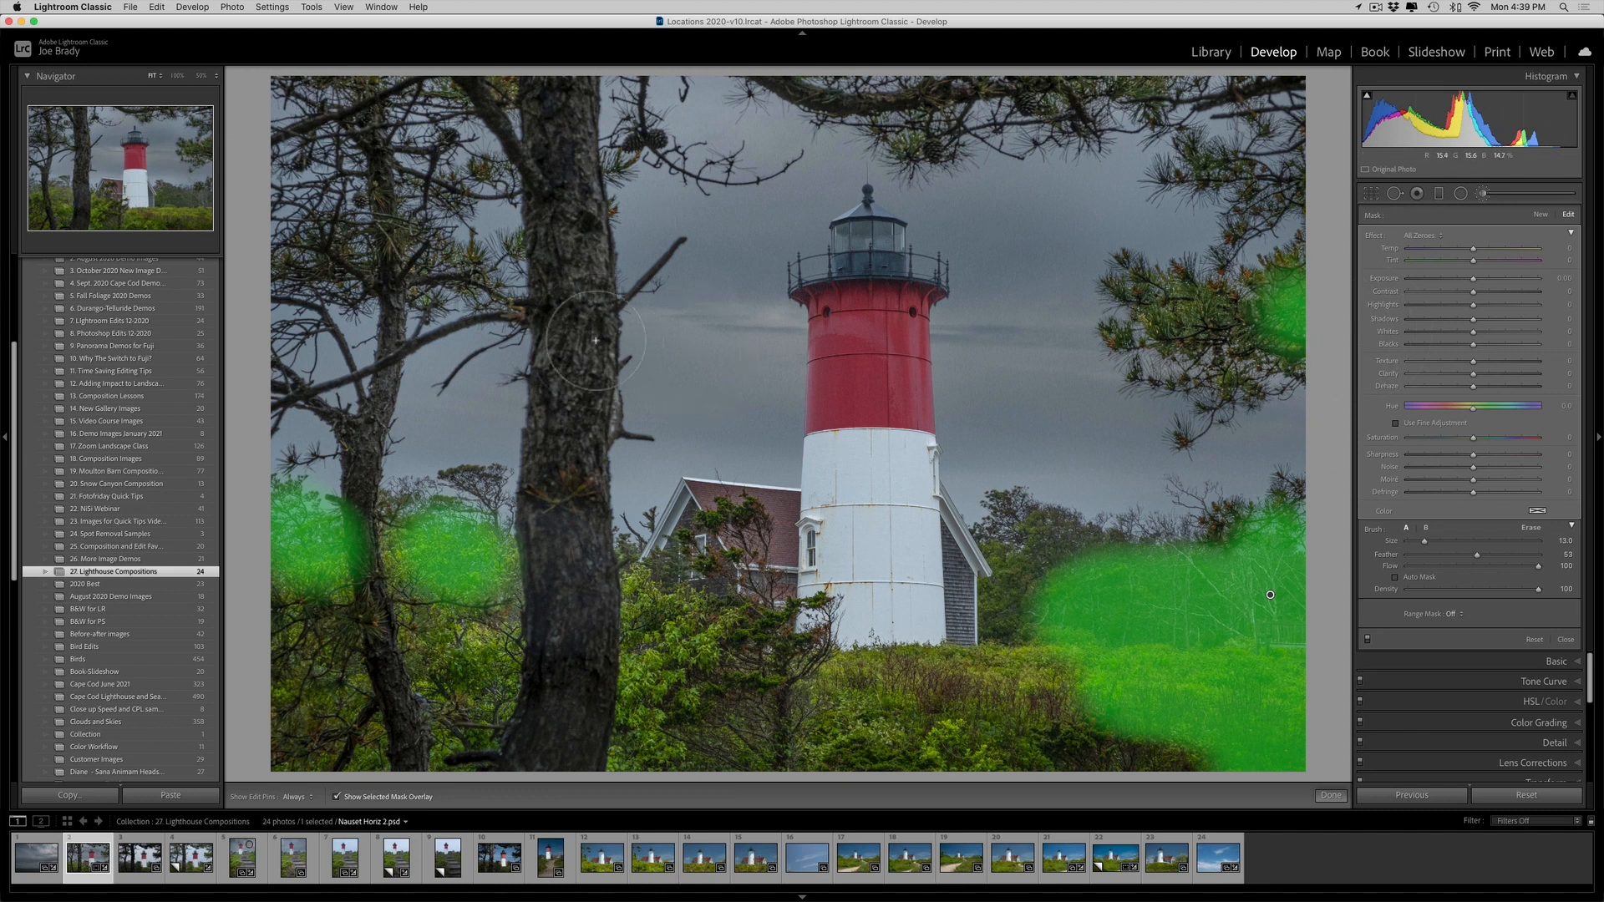
# Hide the edit pins and extend the brush mask down the lower half of the large tree trunk with a smaller brush
pyautogui.rightClick(564, 550)
pyautogui.click(557, 534)
pyautogui.press('[')
pyautogui.press('[')
pyautogui.press('[')
pyautogui.press('[')
pyautogui.press('h')
pyautogui.moveTo(580, 459)
pyautogui.mouseDown()
pyautogui.moveTo(580, 686)
pyautogui.moveTo(562, 759)
pyautogui.moveTo(572, 737)
pyautogui.moveTo(588, 757)
pyautogui.moveTo(587, 467)
pyautogui.moveTo(567, 545)
pyautogui.moveTo(556, 801)
pyautogui.mouseUp()
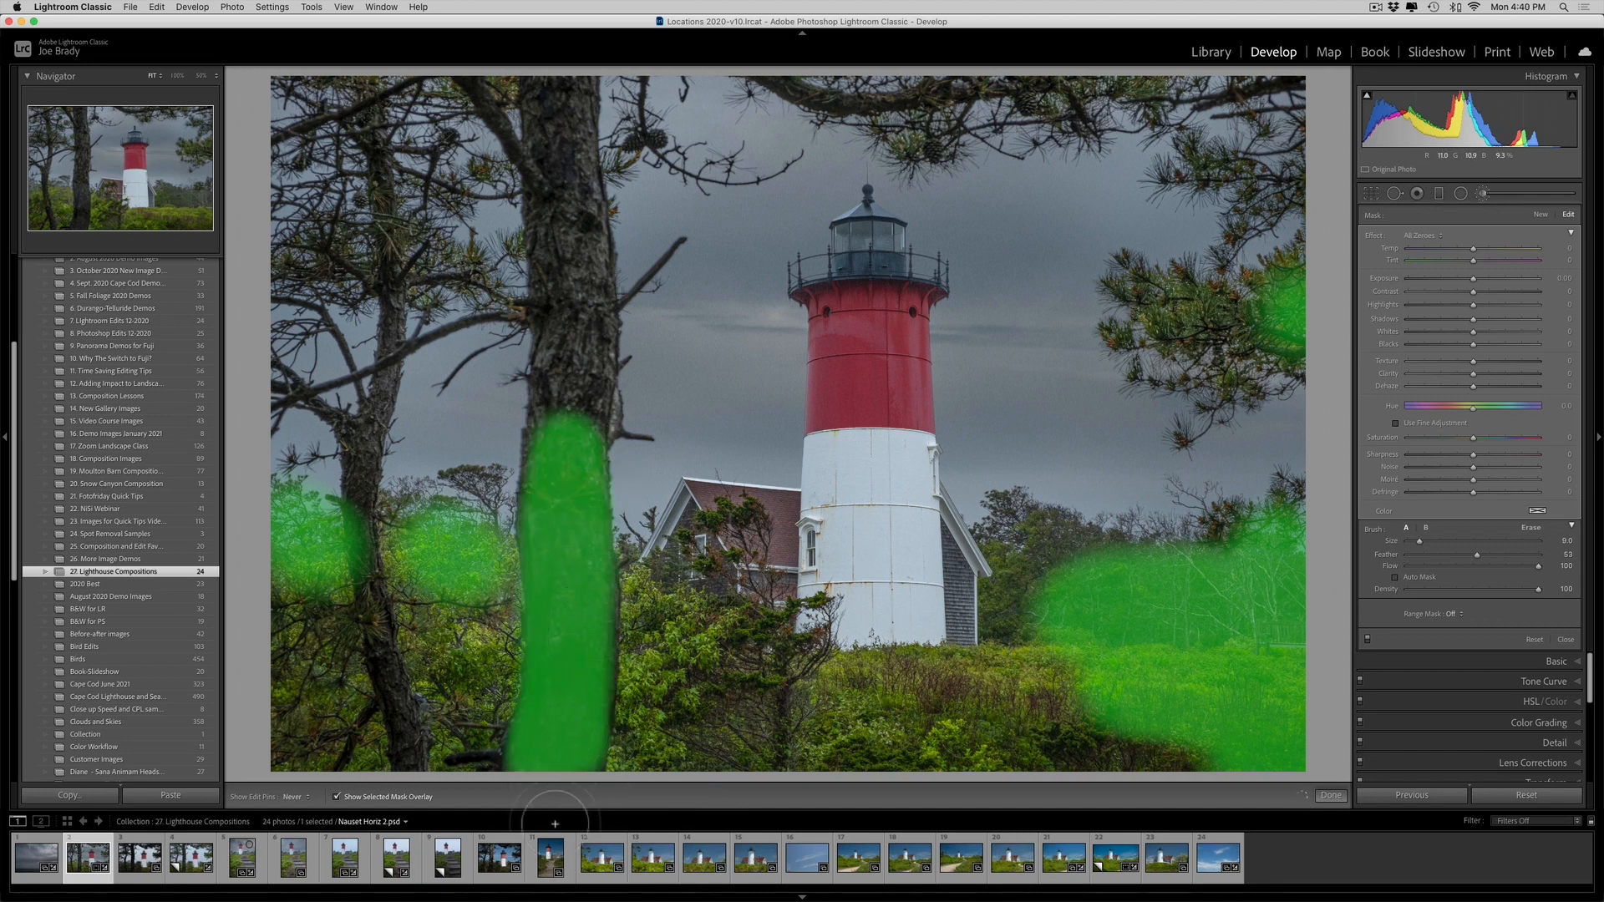
# Extend the brush mask along the foreground's lower edge, hide the mask overlay, and slightly lower the exposure of the masked areas
pyautogui.moveTo(420, 743)
pyautogui.mouseDown()
pyautogui.moveTo(432, 770)
pyautogui.moveTo(350, 756)
pyautogui.moveTo(292, 701)
pyautogui.moveTo(692, 801)
pyautogui.mouseUp()
pyautogui.click(936, 772)
pyautogui.moveTo(1069, 770); pyautogui.dragTo(1118, 759)
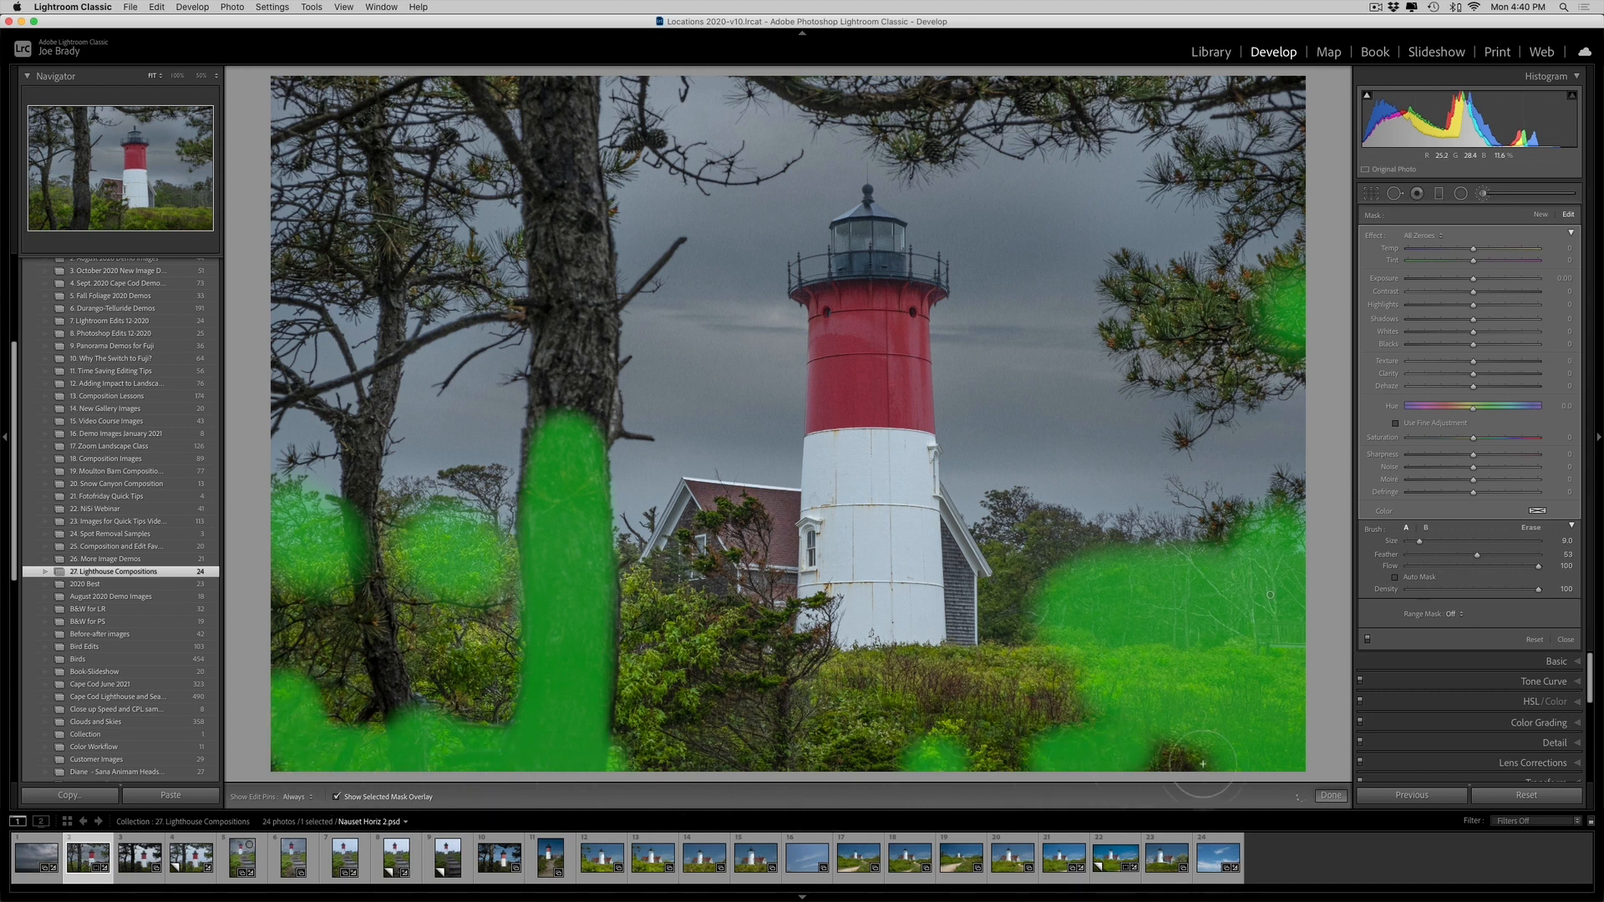
pyautogui.press('o')
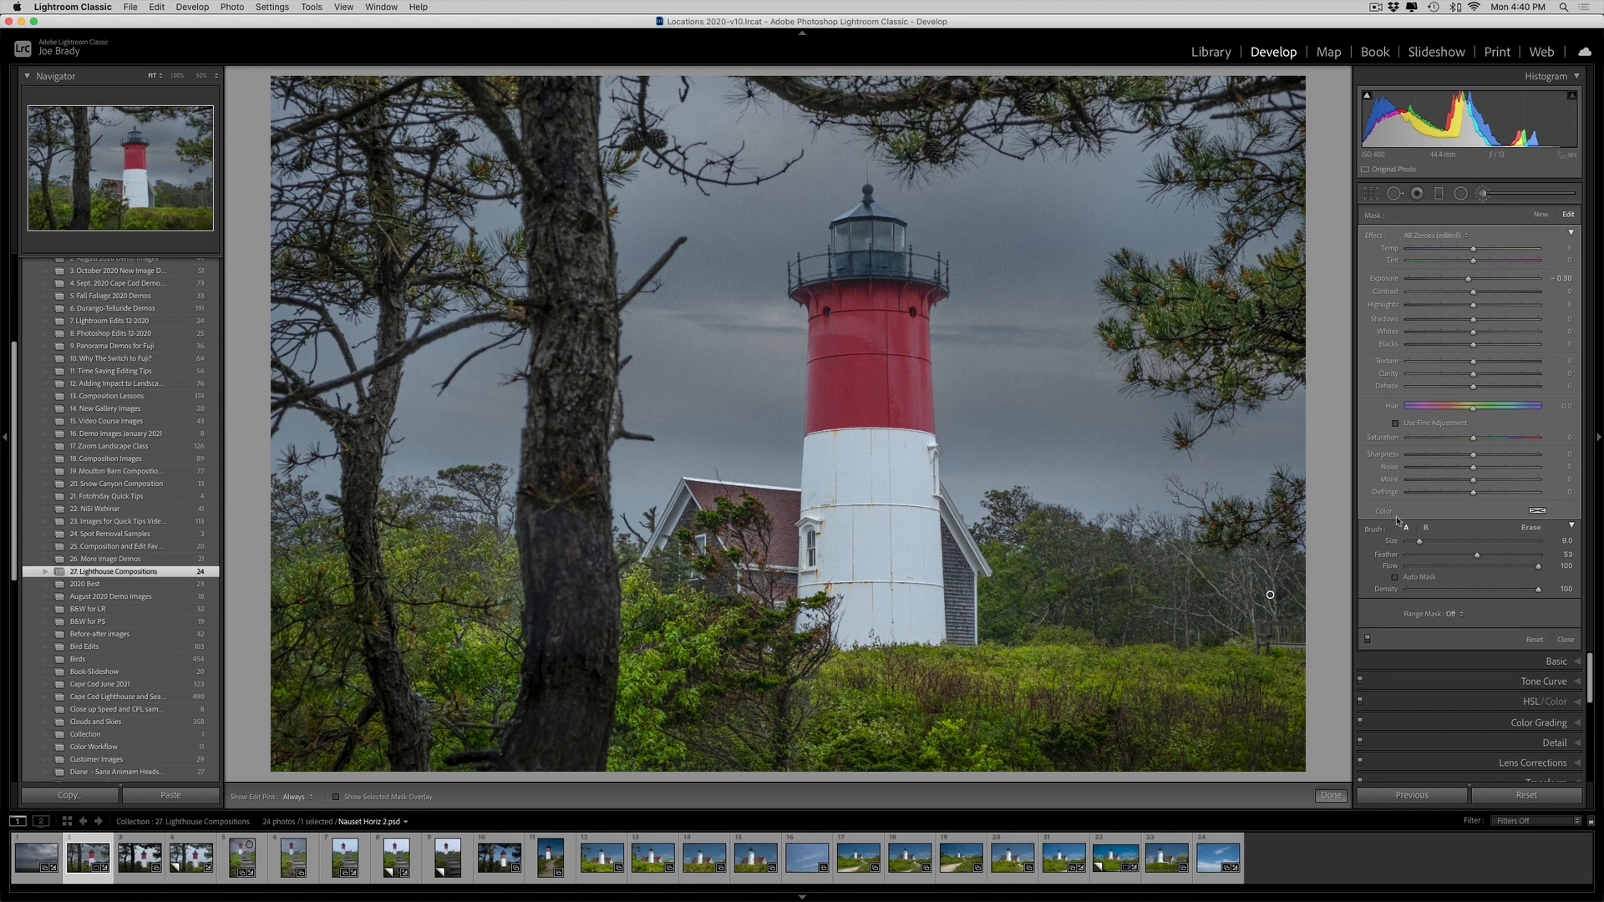
pyautogui.click(1394, 577)
pyautogui.click(1331, 796)
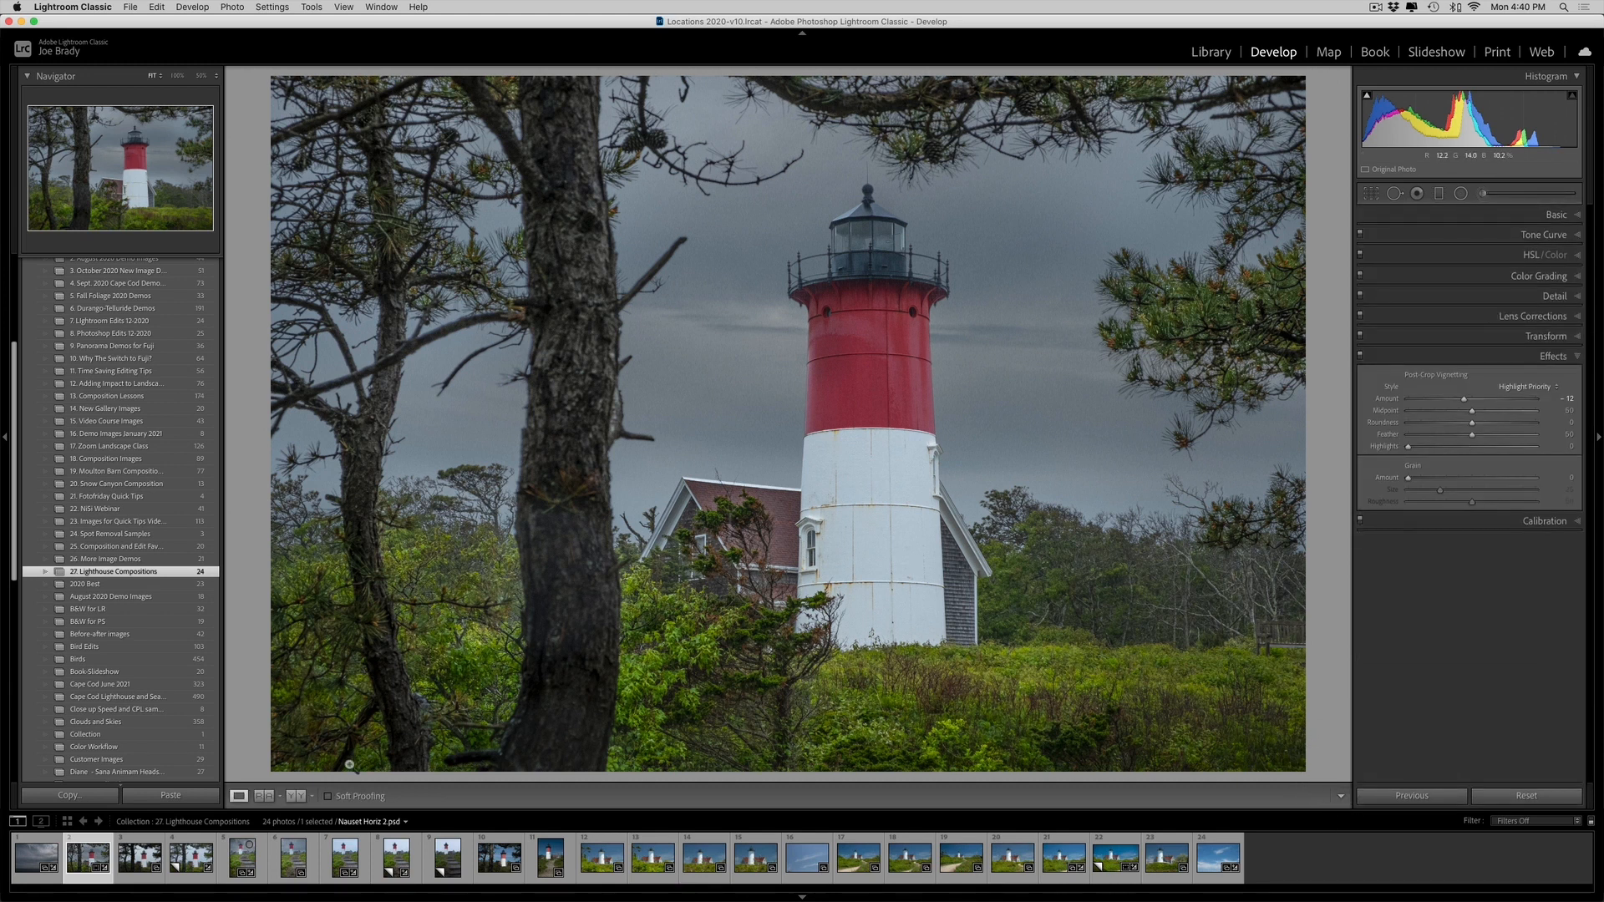
# Compare the original photo, the edited copy and the cloud photo with the finished composite, and view the composite full screen
pyautogui.keyDown('shift'); pyautogui.click(139, 857); pyautogui.keyUp('shift')
pyautogui.keyDown('shift'); pyautogui.click(192, 856); pyautogui.keyUp('shift')
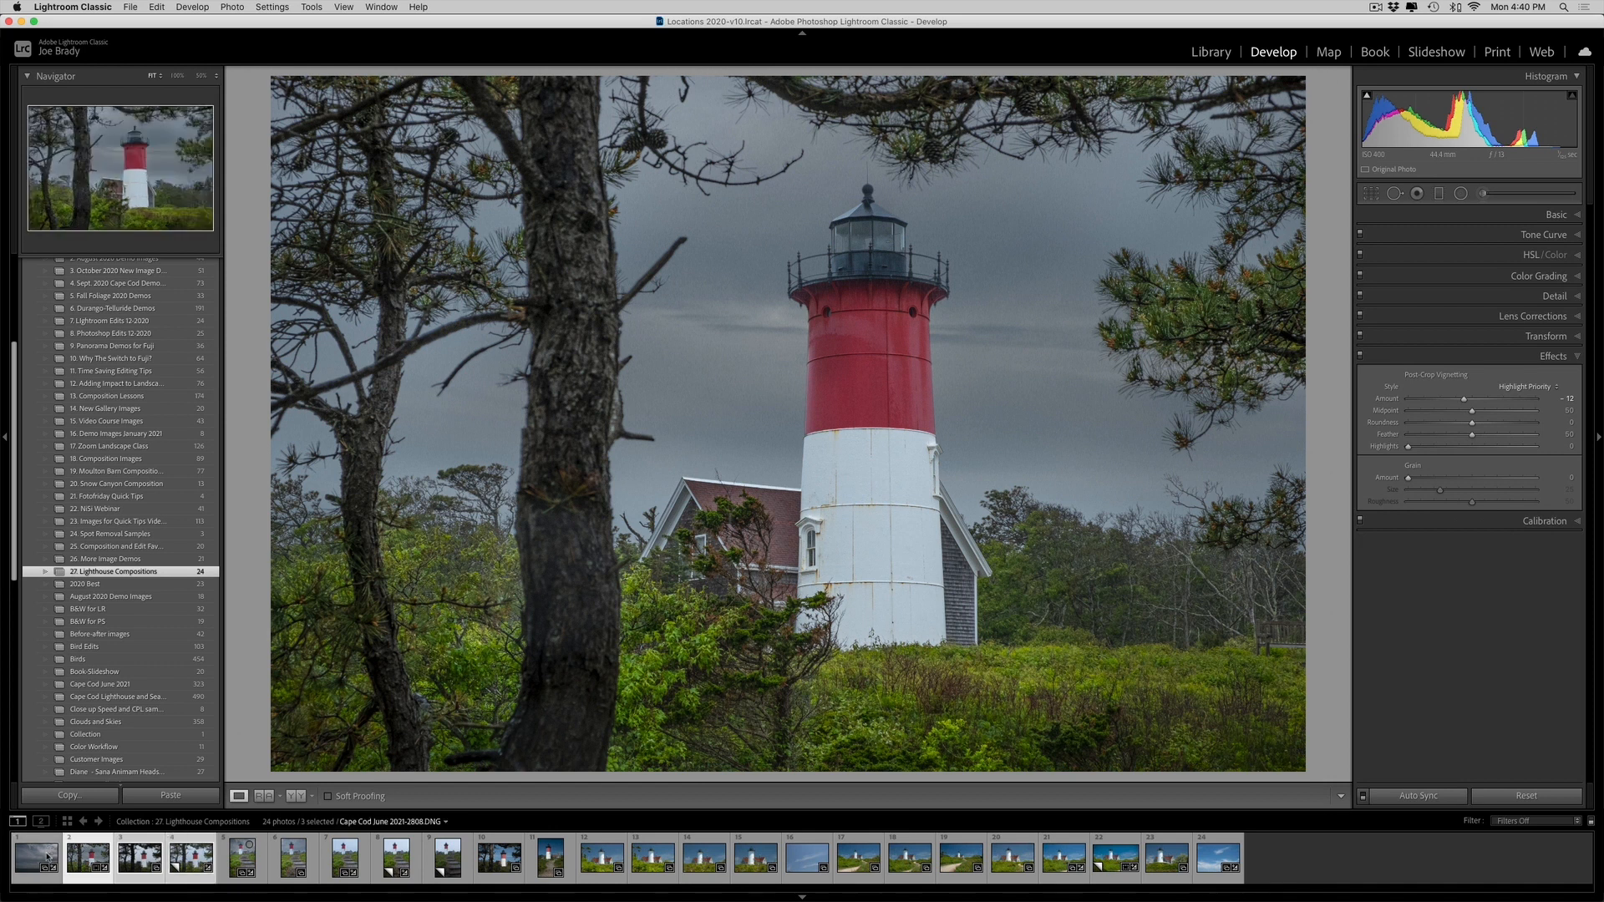
pyautogui.press('super+Right')
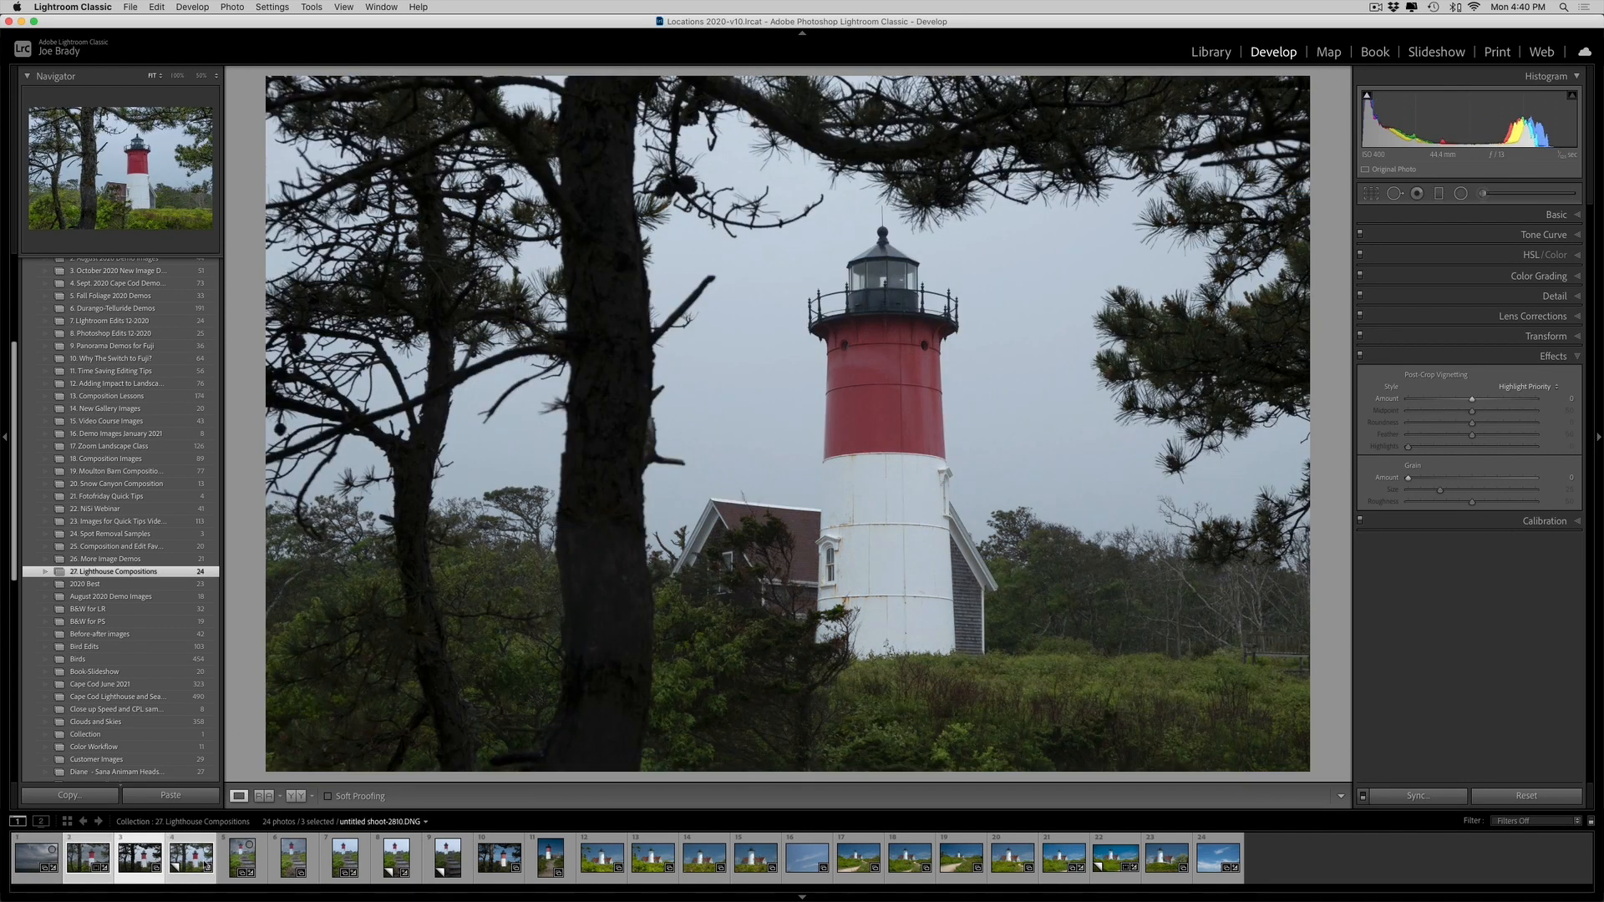
pyautogui.press('super+Right')
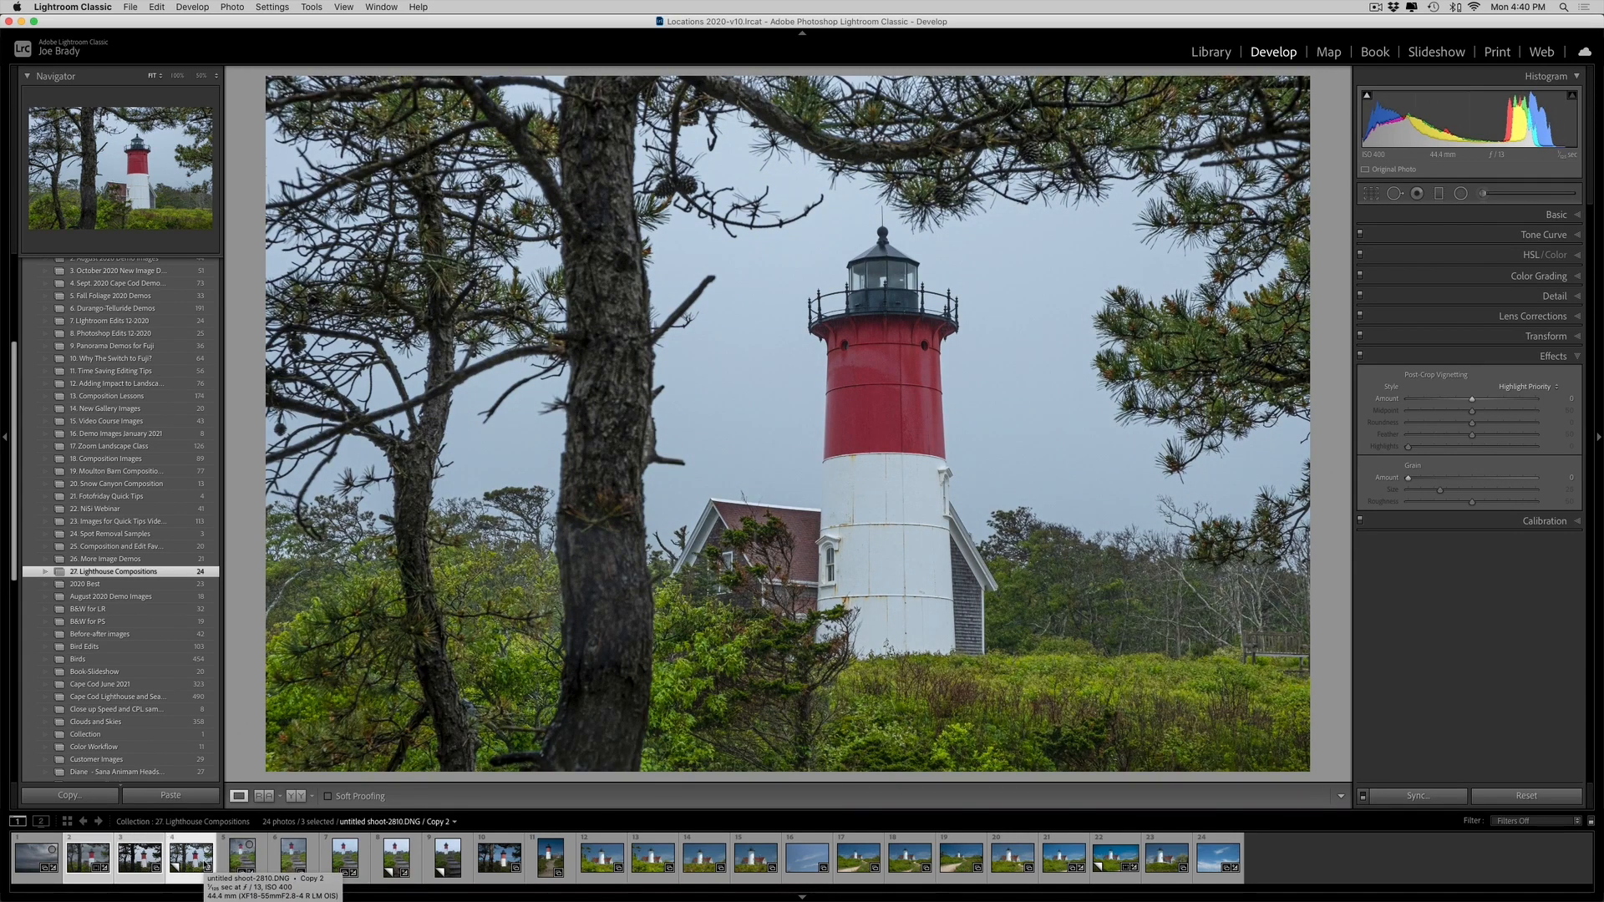
pyautogui.keyDown('super'); pyautogui.click(37, 852); pyautogui.keyUp('super')
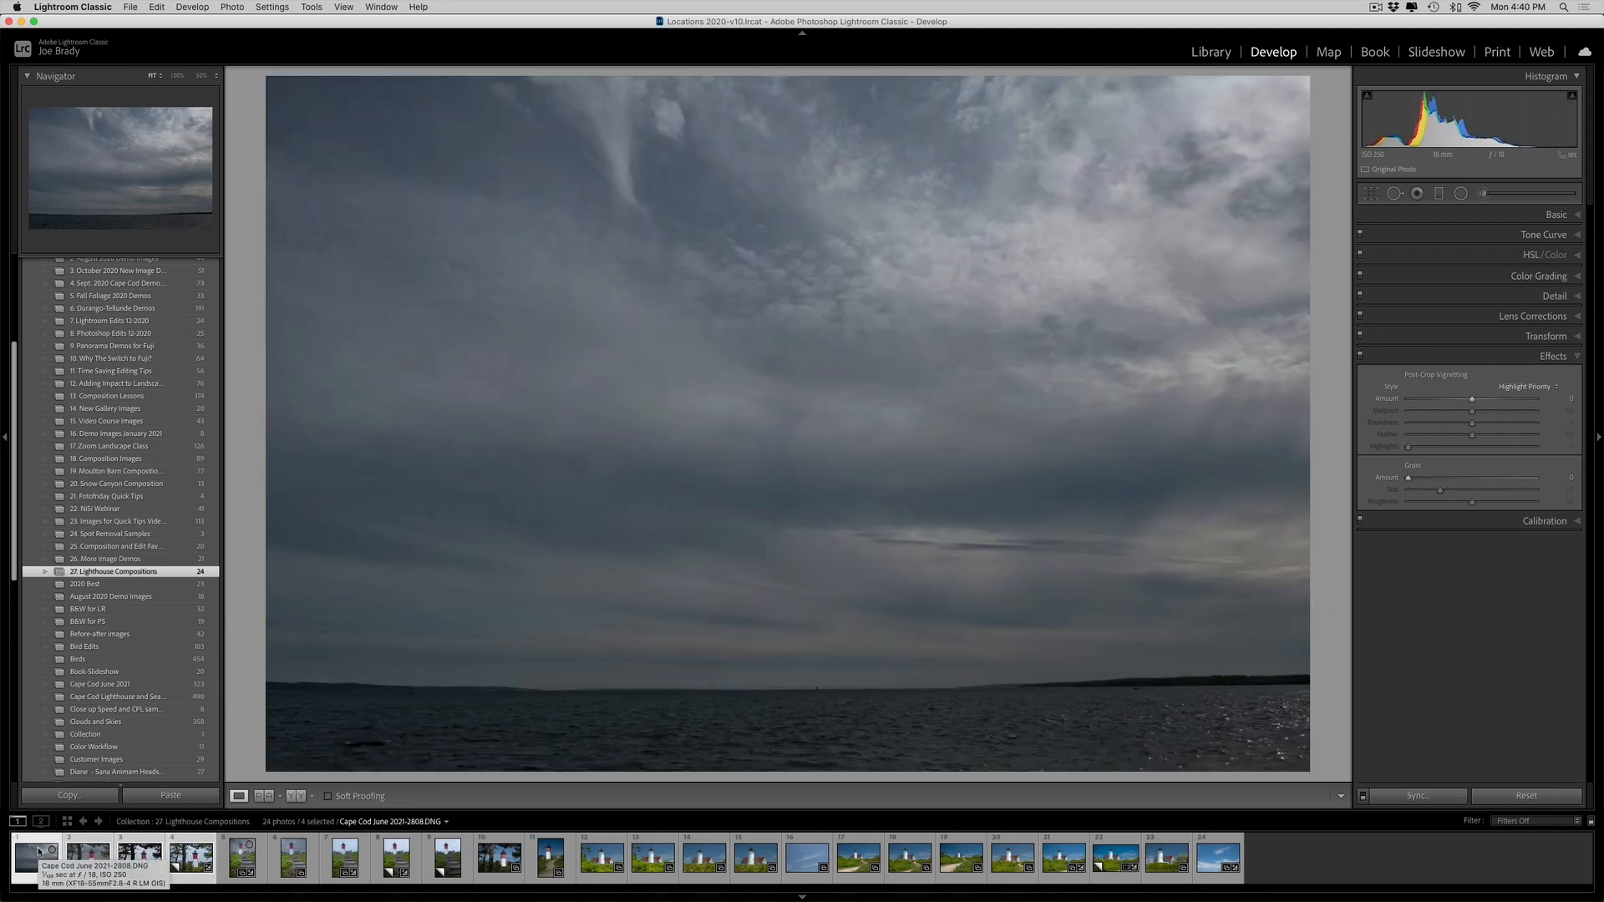
pyautogui.press('Right')
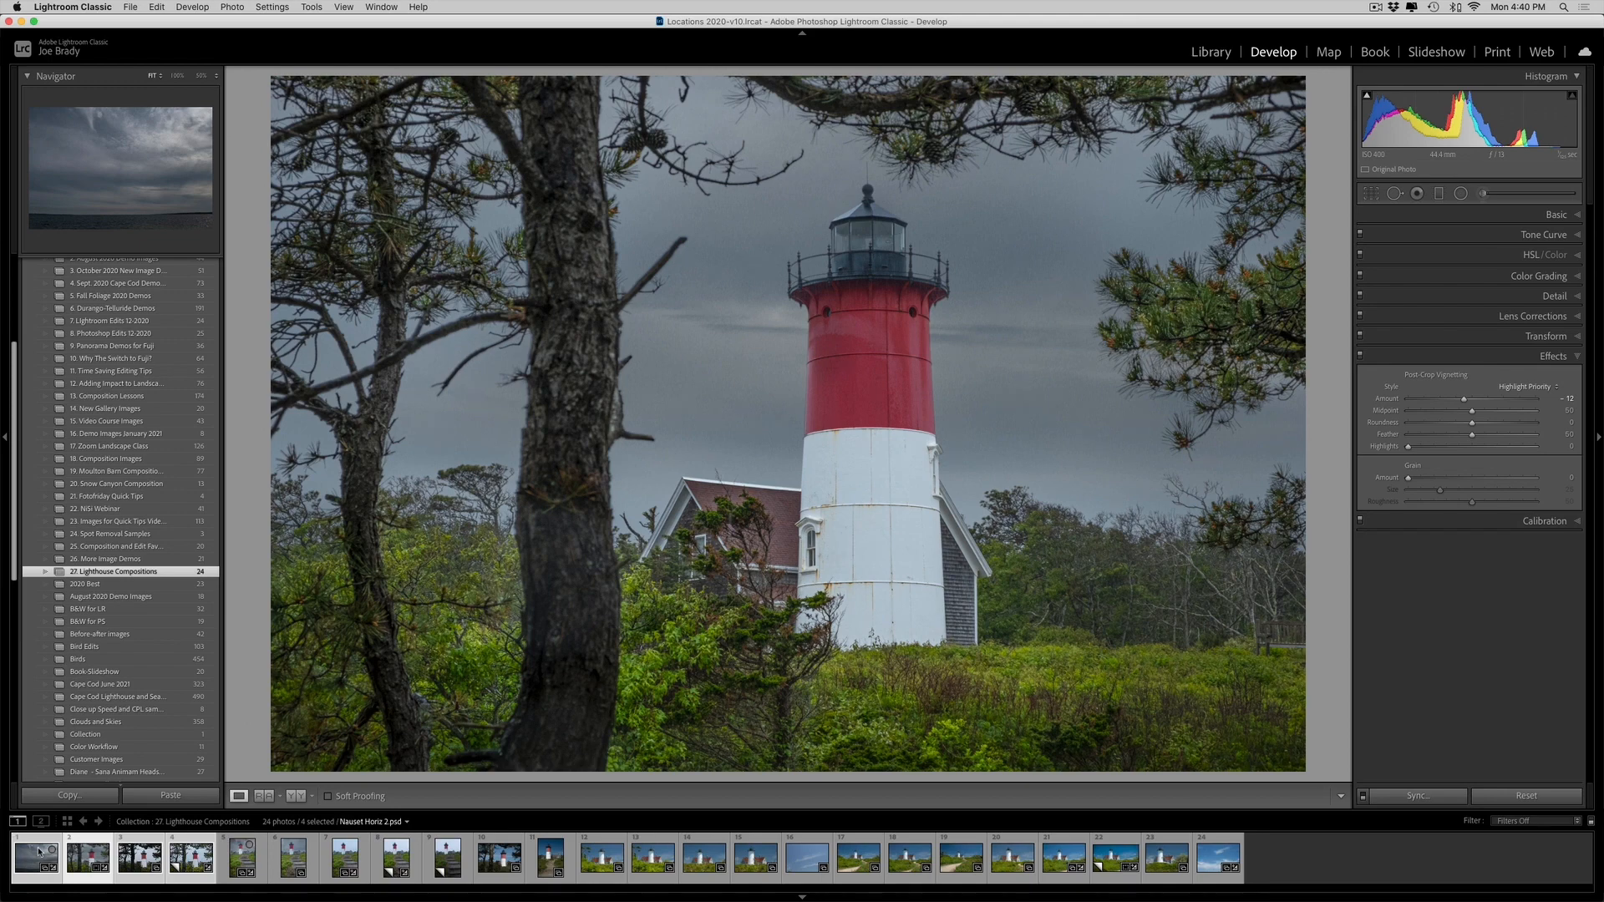
pyautogui.press('f')
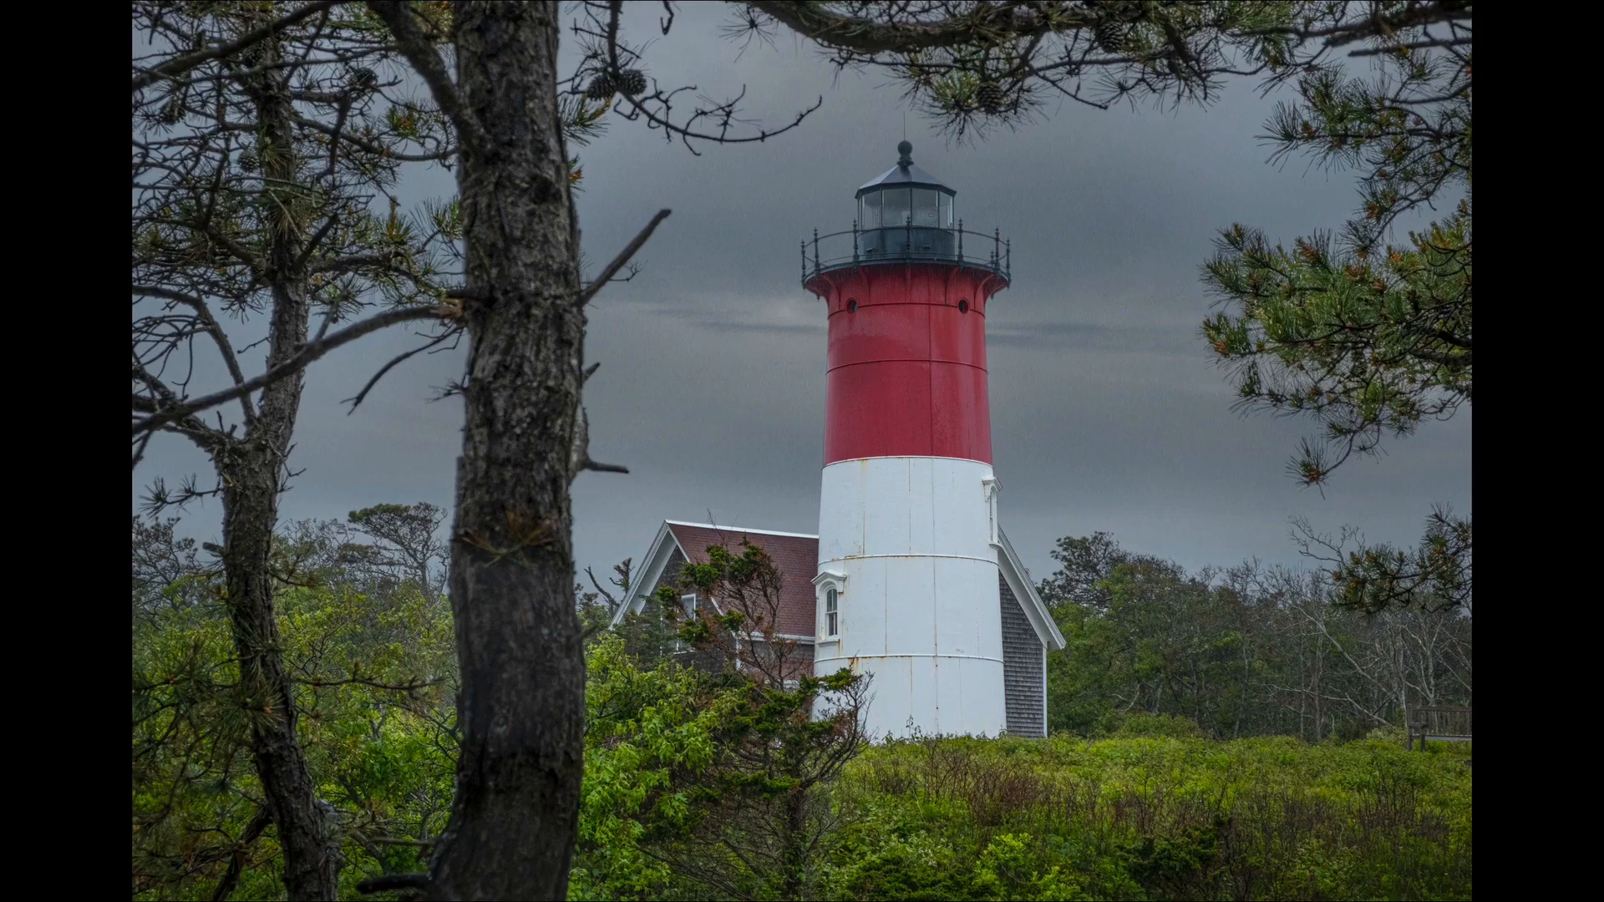